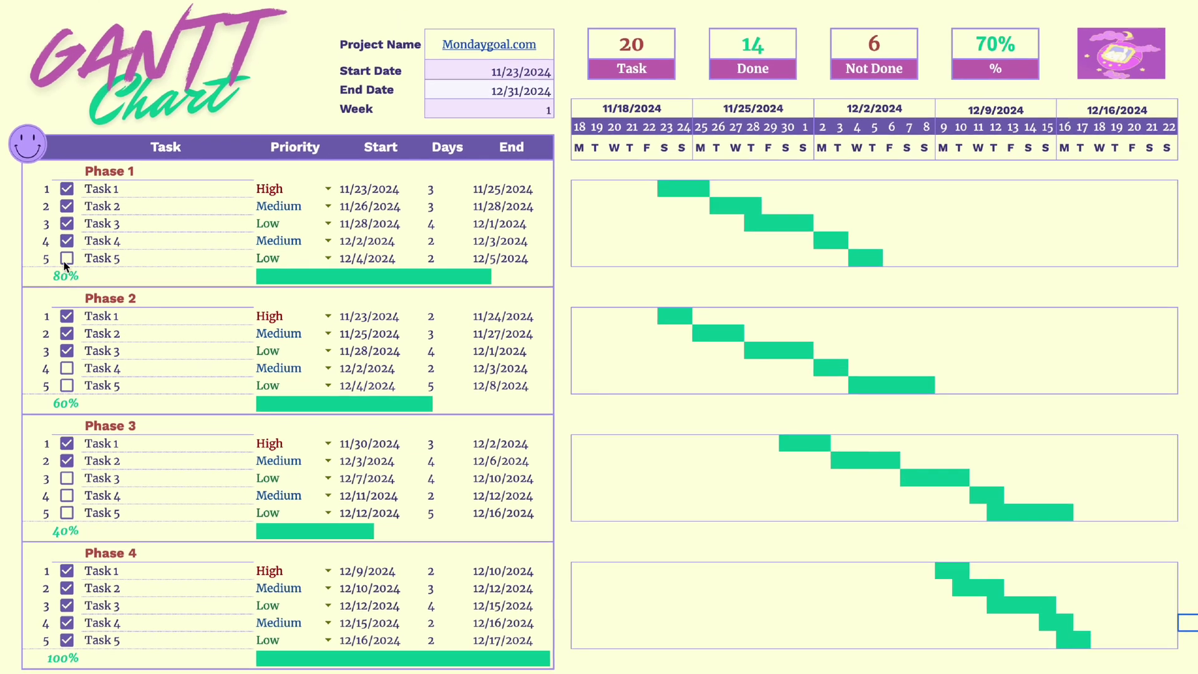
Toggle the Phase 1 task checkboxes, ending with all five tasks marked as done
click(71, 262)
click(60, 258)
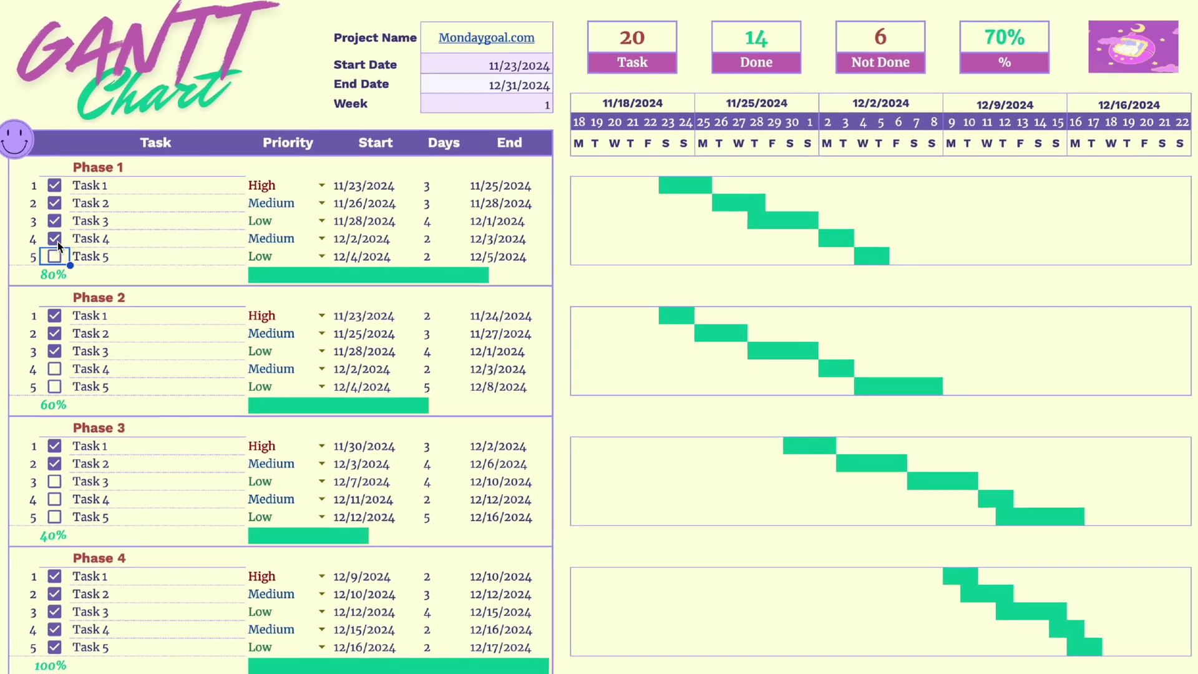
click(61, 240)
click(61, 223)
click(60, 205)
click(40, 200)
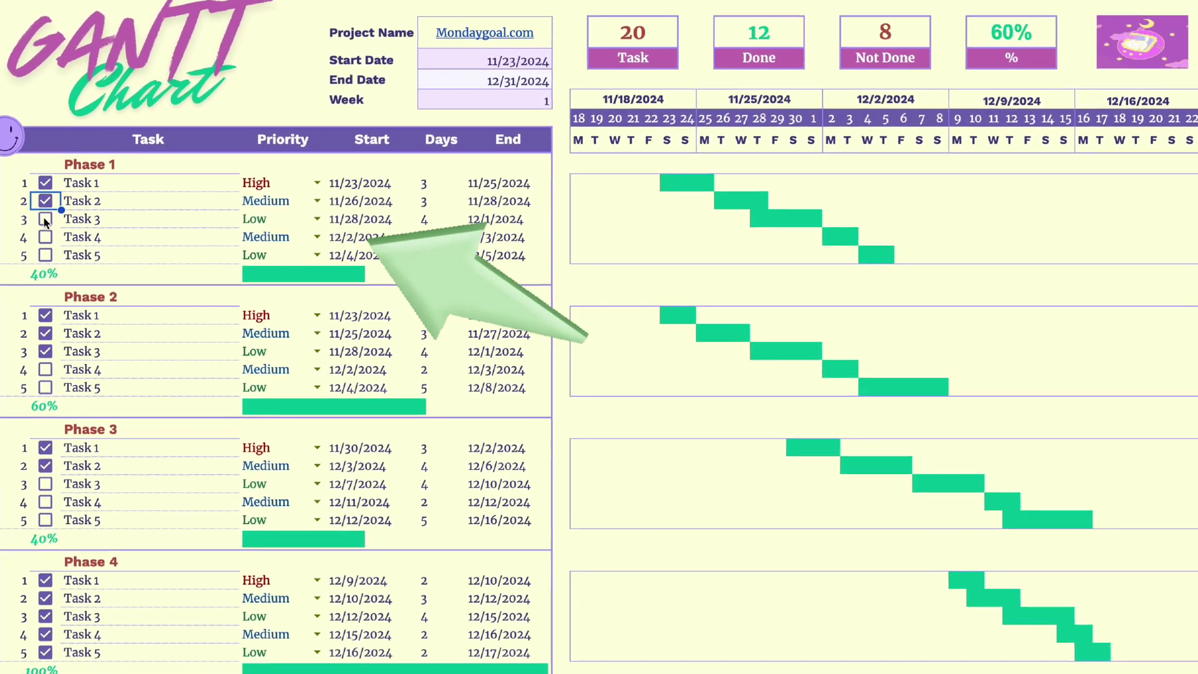
click(40, 218)
click(40, 236)
click(39, 254)
Mark Phase 2 Tasks 4 and 5 and Phase 3 Tasks 3 to 5 as done
click(60, 369)
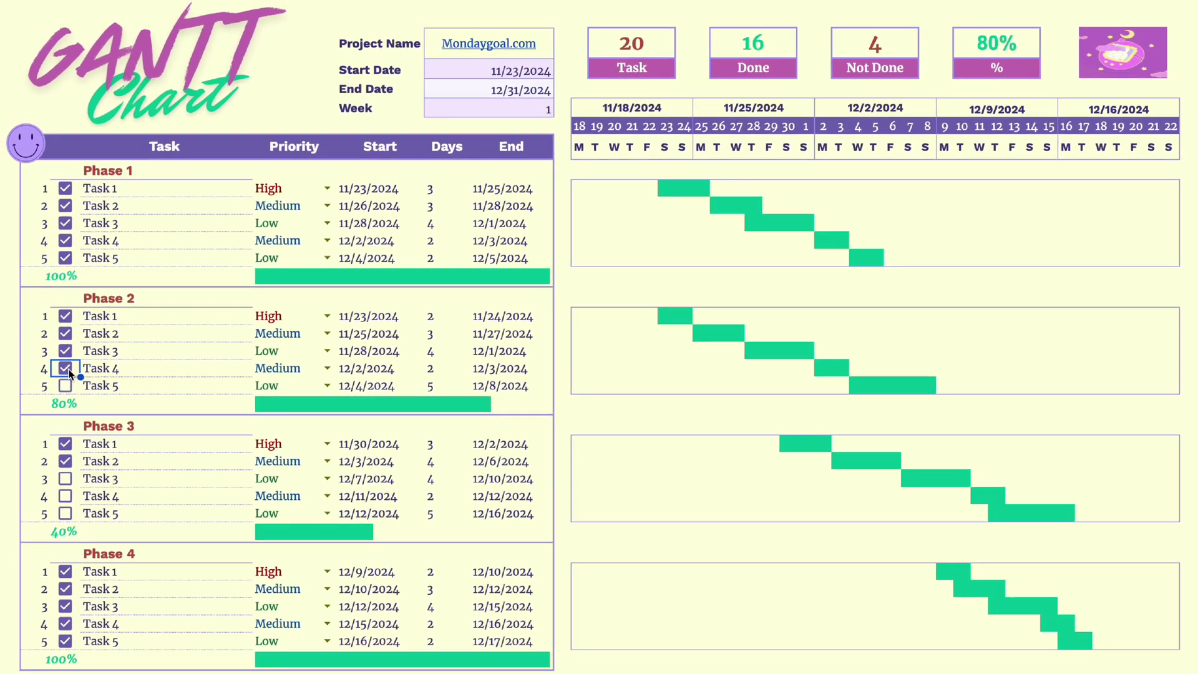
click(60, 385)
click(60, 515)
click(62, 497)
click(62, 479)
Clear the done checkboxes of Phase 3 Tasks 1 and 2 and of the Phase 2 tasks
click(63, 462)
click(63, 444)
click(63, 386)
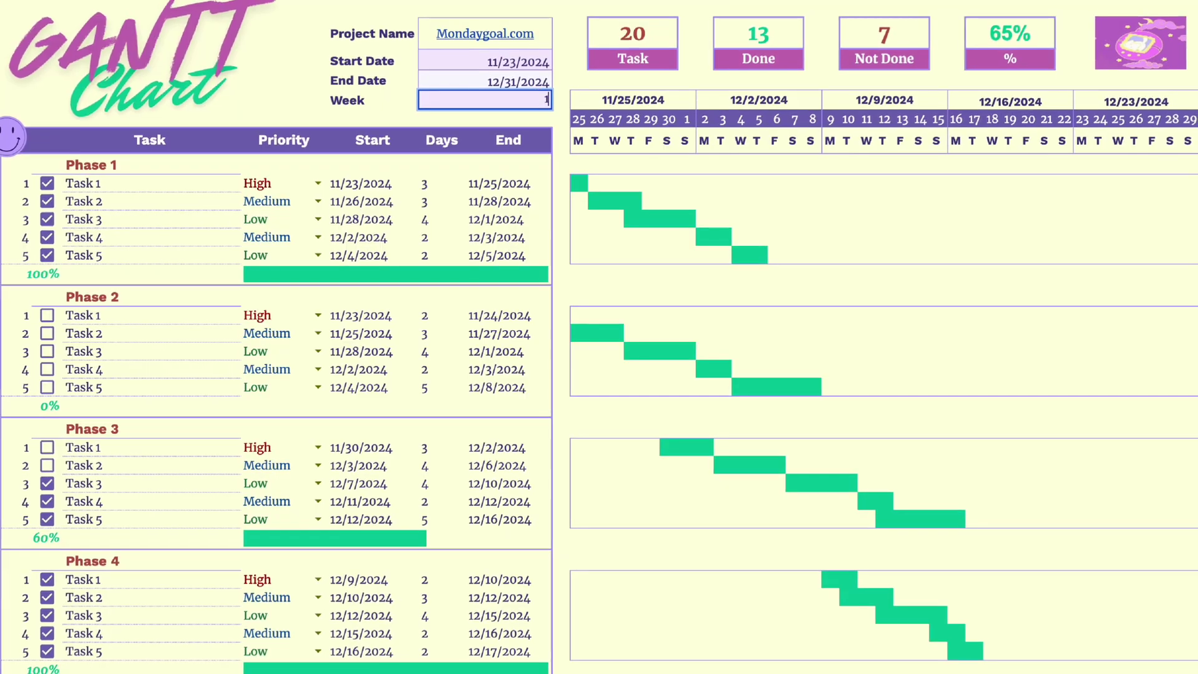
Set the Gantt chart's Week value to 1
key(Return)
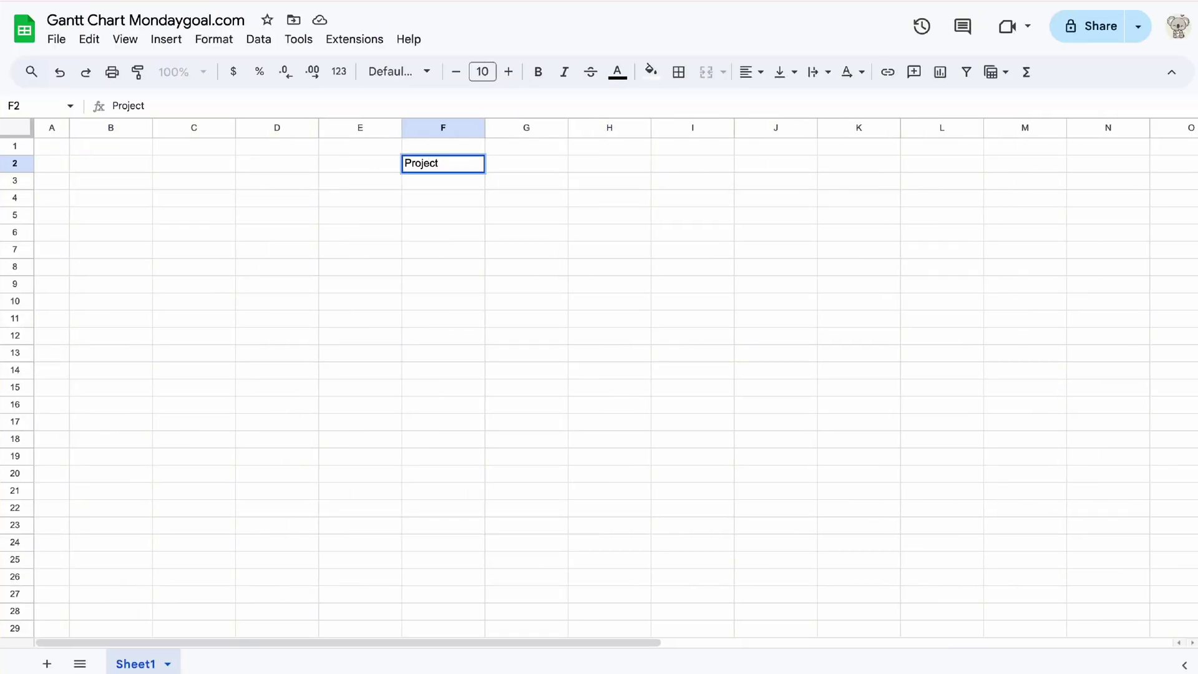
In the blank sheet, enter the labels Project Name, Start Date, End Date and Week in F2:F5
text(Date)
key(Return)
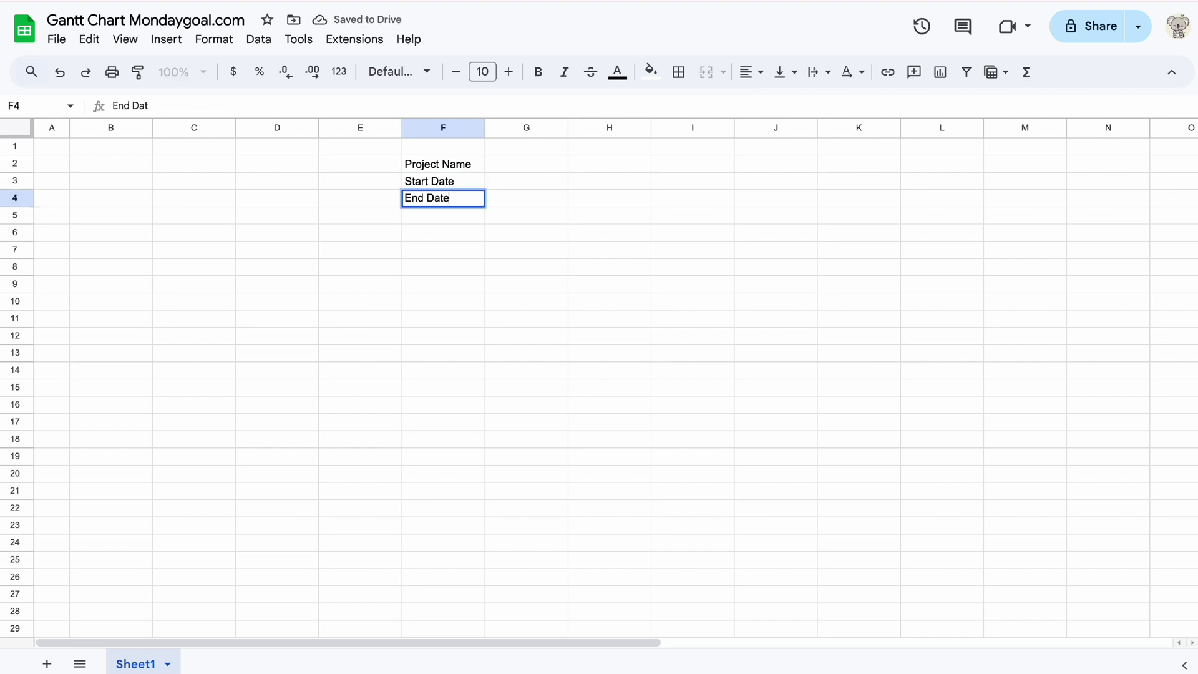
text(End Date)
key(Return)
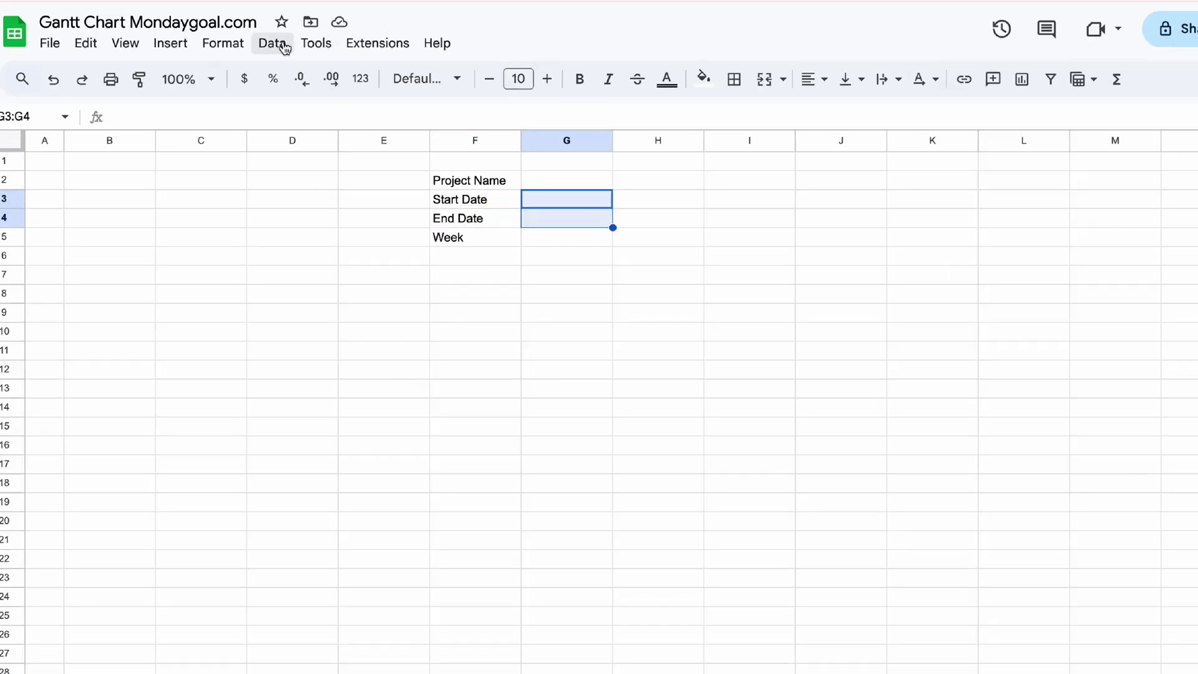
Add a data validation rule with the criterion Is valid date to the Start Date and End Date cells G3:G4
click(273, 43)
click(298, 437)
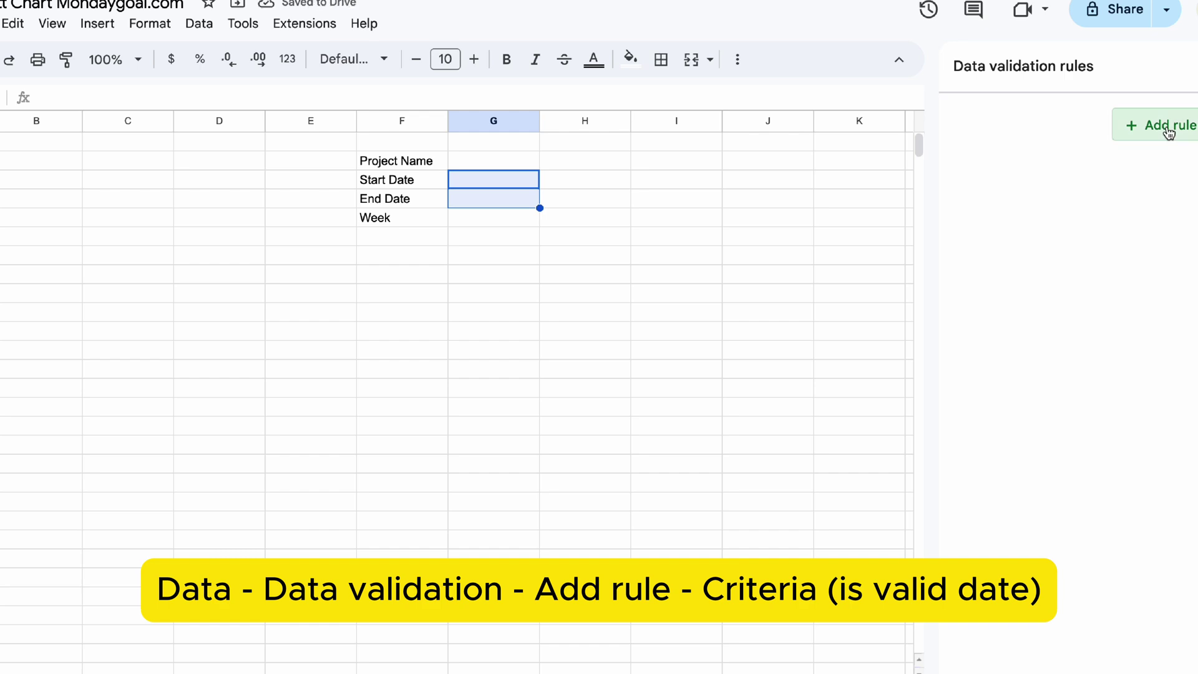
click(1169, 133)
click(1175, 225)
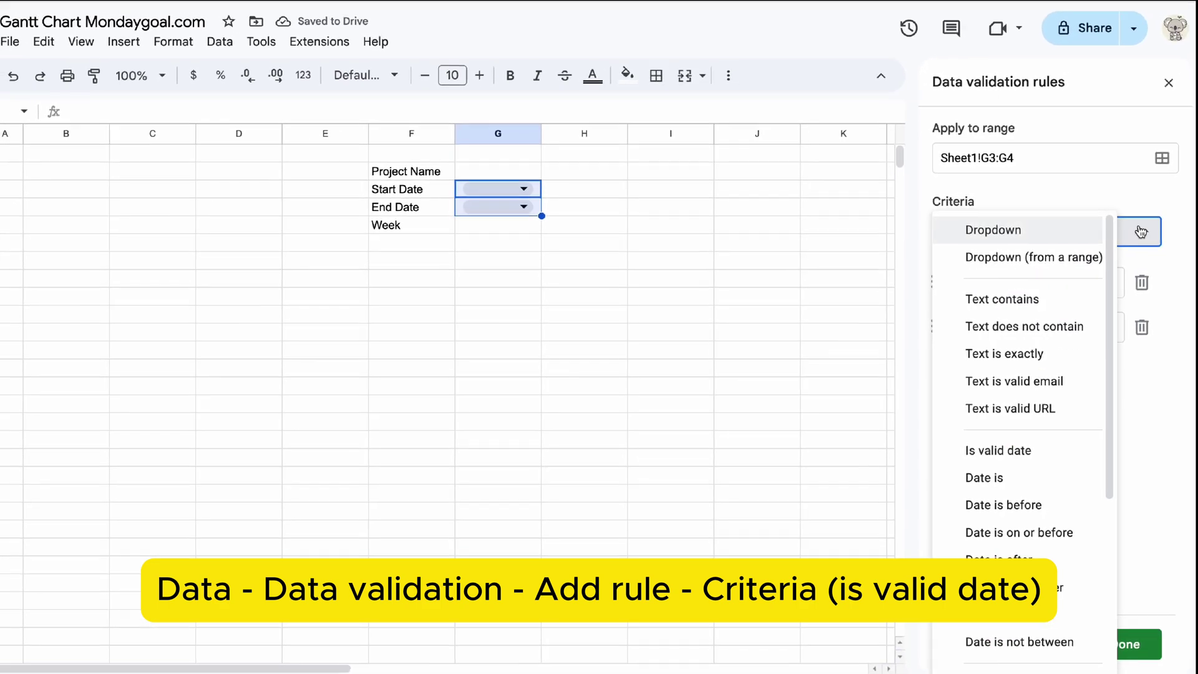
click(1041, 454)
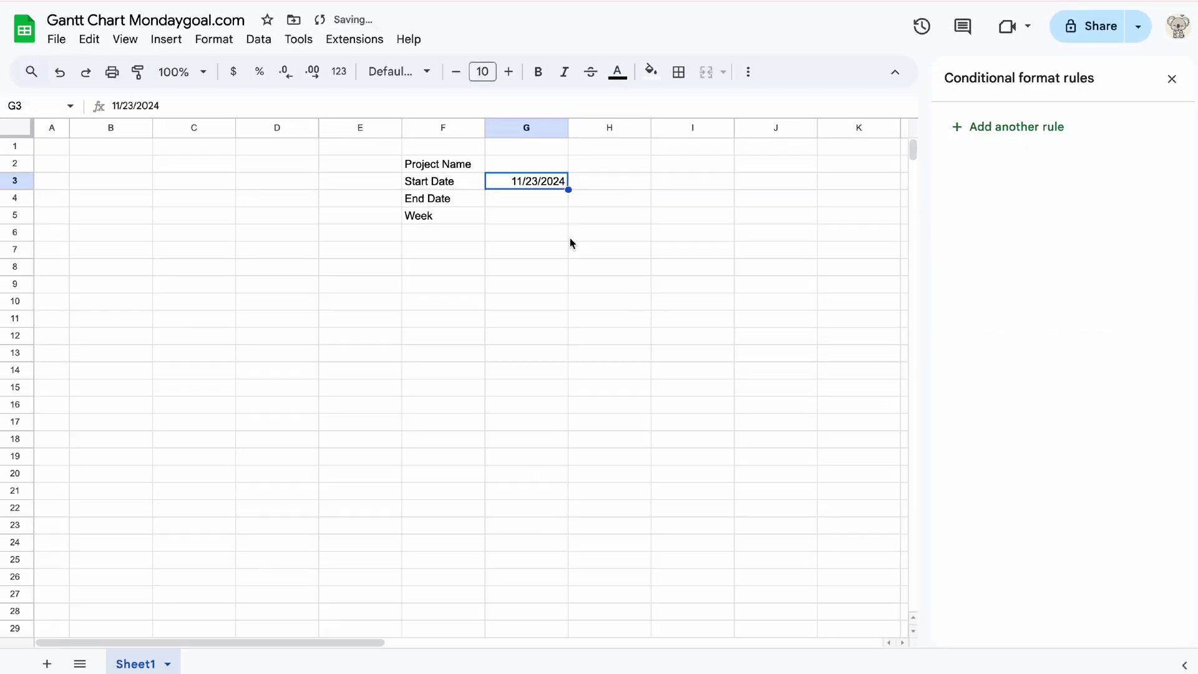
Pick 12/31/2024 as the End Date in G4
double_click(526, 198)
click(599, 226)
click(500, 359)
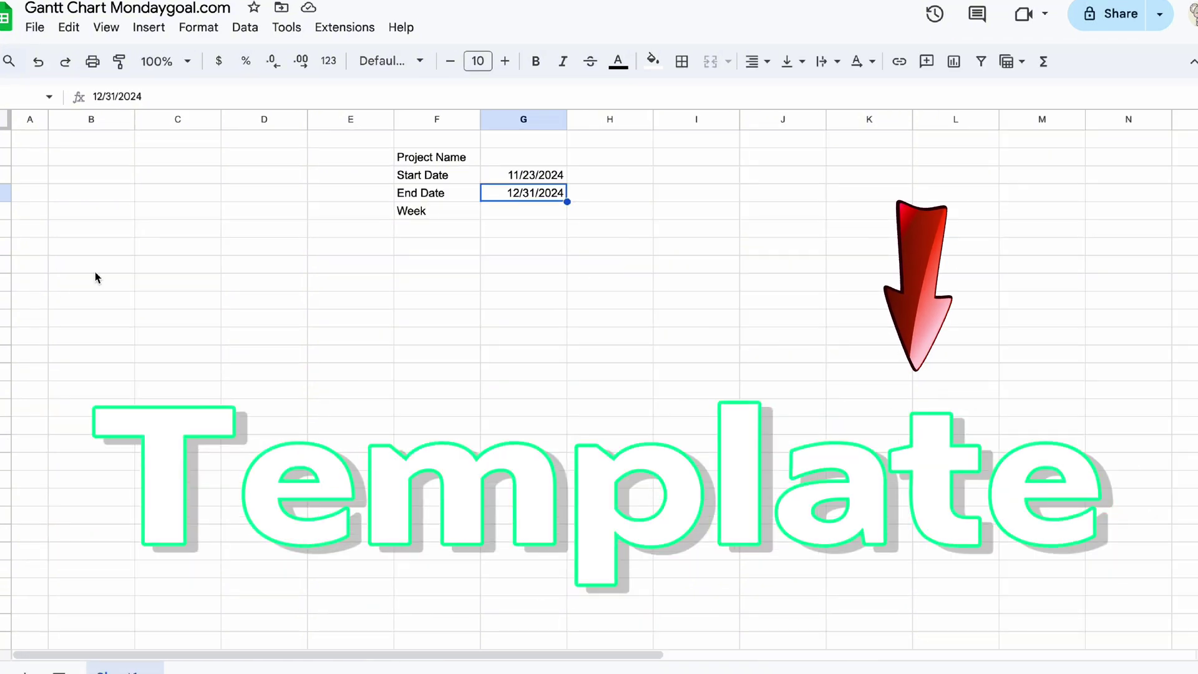
Enter the row 7 headers: # in B7, and Task, Priority, Start, Days and End in D7:H7
click(91, 247)
text(#)
click(264, 247)
text(Task)
key(Tab)
text(Priority)
key(Tab)
text(Start)
key(Tab)
text(Days)
key(Tab)
text(End)
key(Tab)
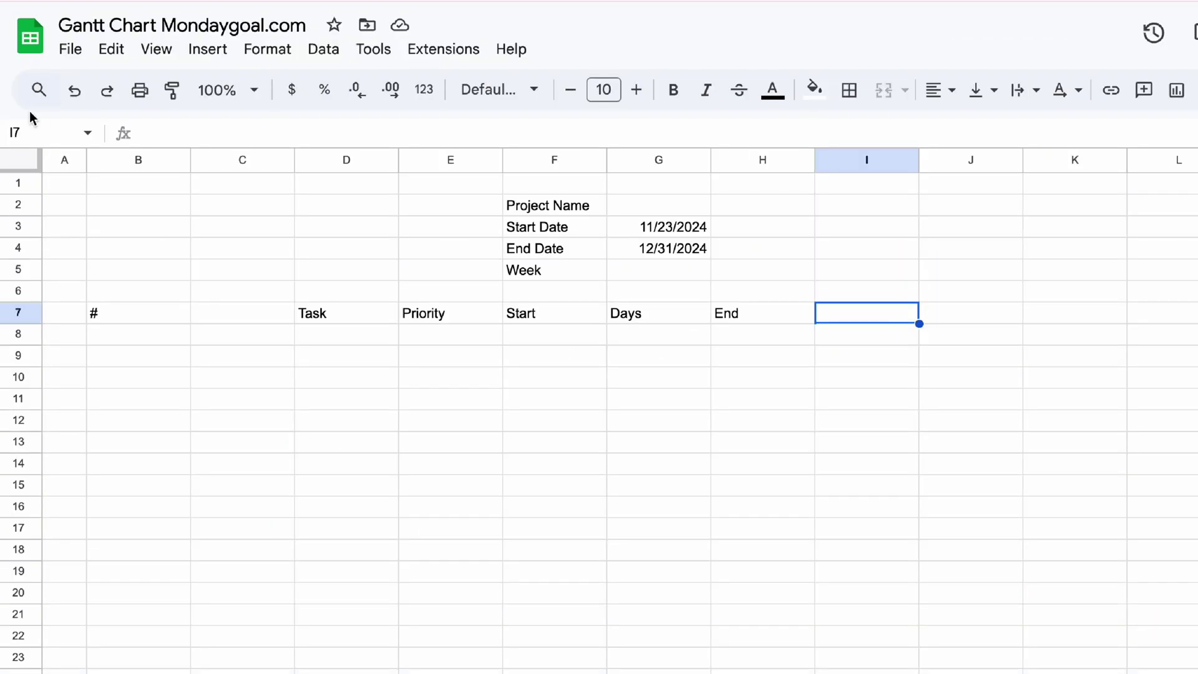
Resize columns B and C to a width of 35 pixels
click(138, 160)
shift+click(217, 163)
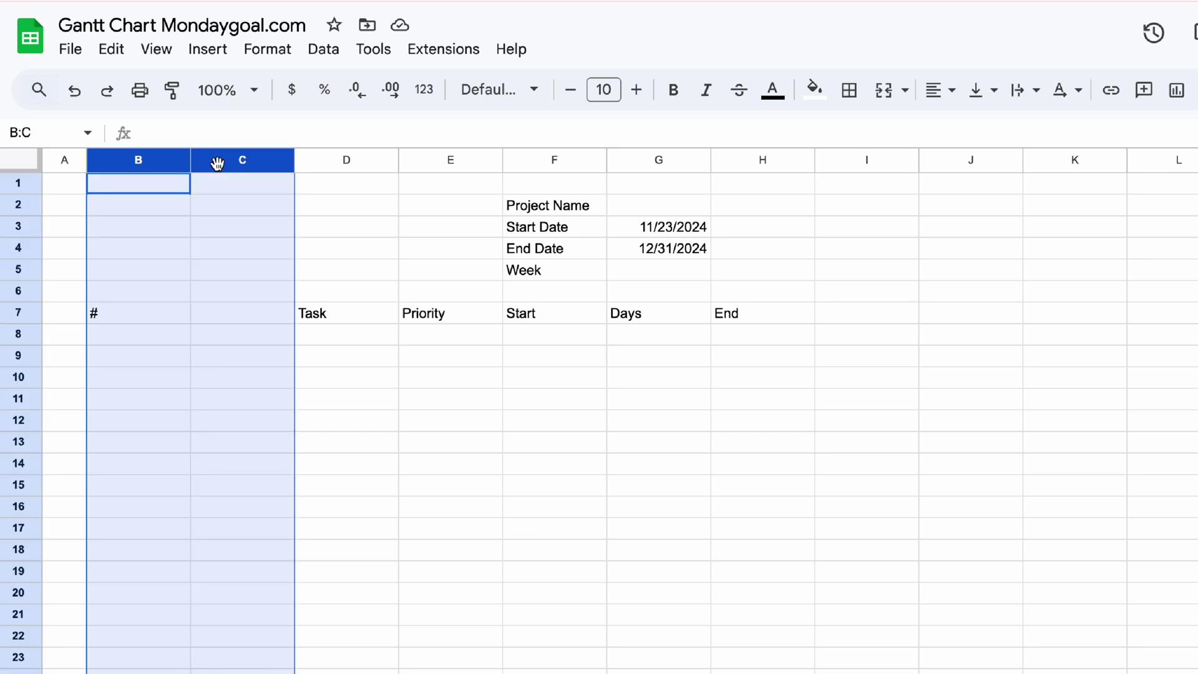
right_click(215, 161)
click(342, 426)
text(35)
click(753, 531)
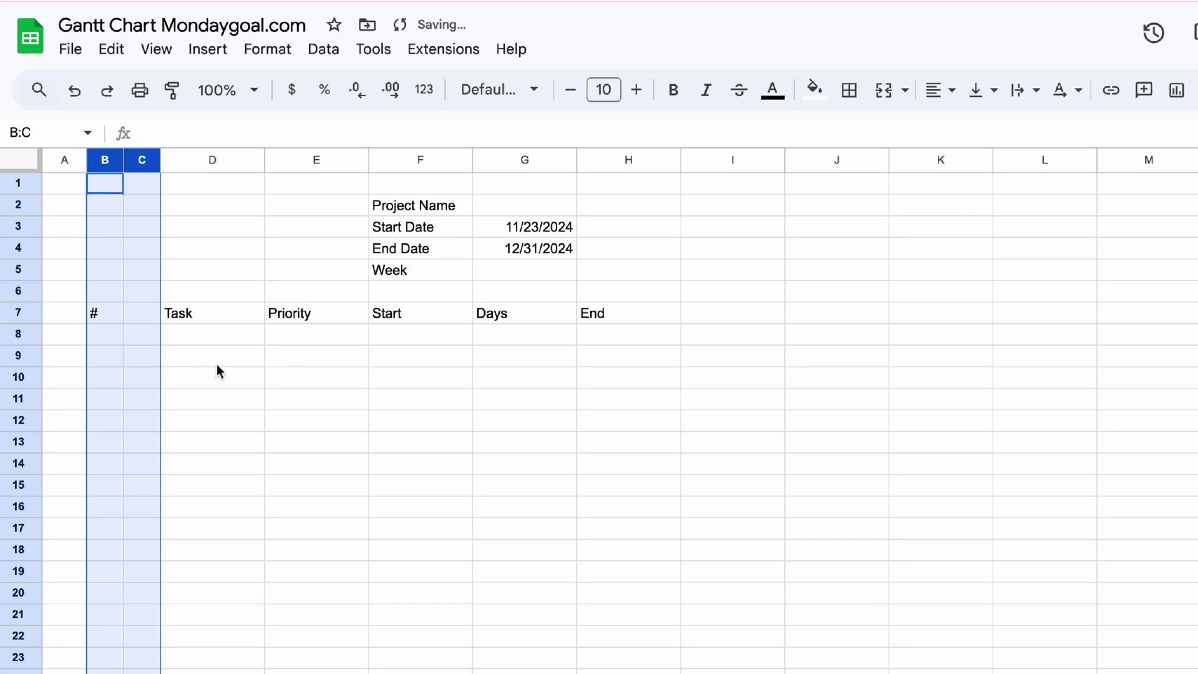
Enter Phase 1 in D8 and number the task rows 1 to 5 in B9:B13
click(213, 335)
text(Phase 1)
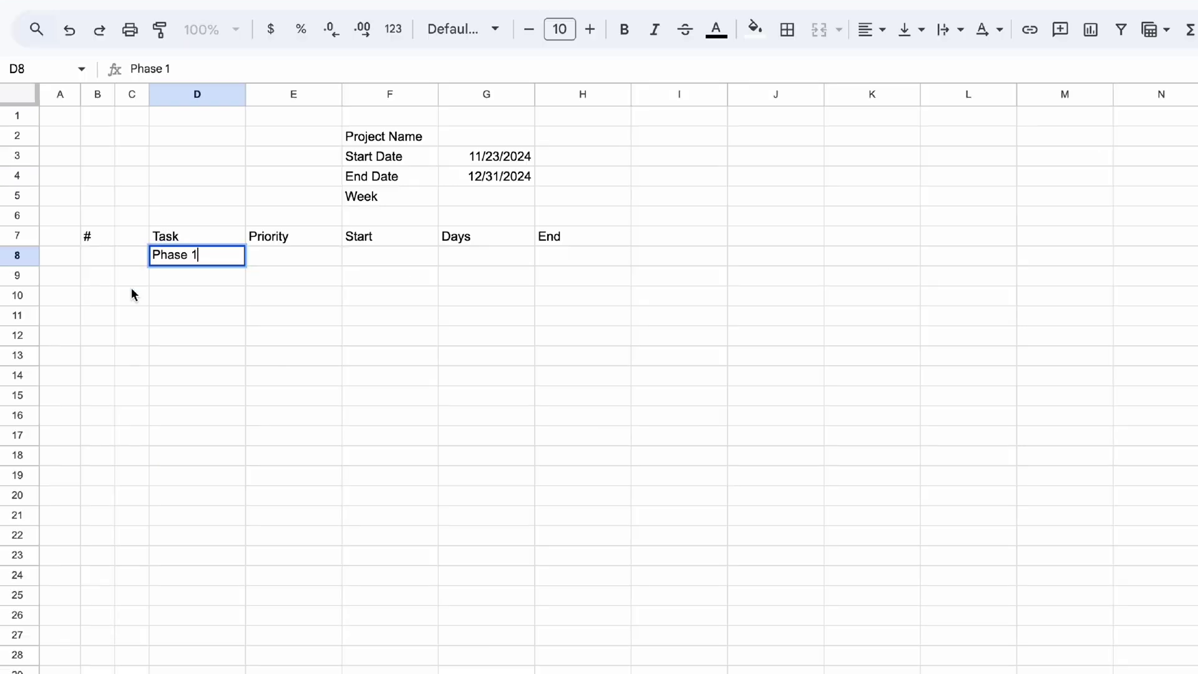
click(100, 281)
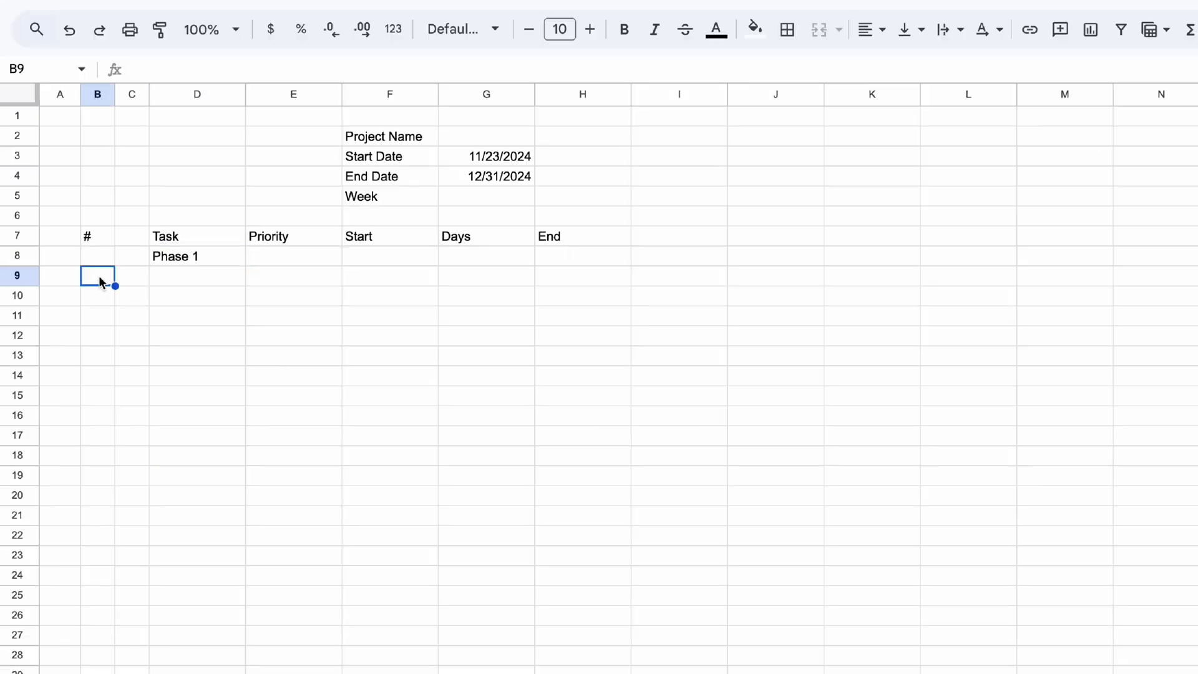
text(1)
key(Return)
text(2)
drag(107, 274, 107, 296)
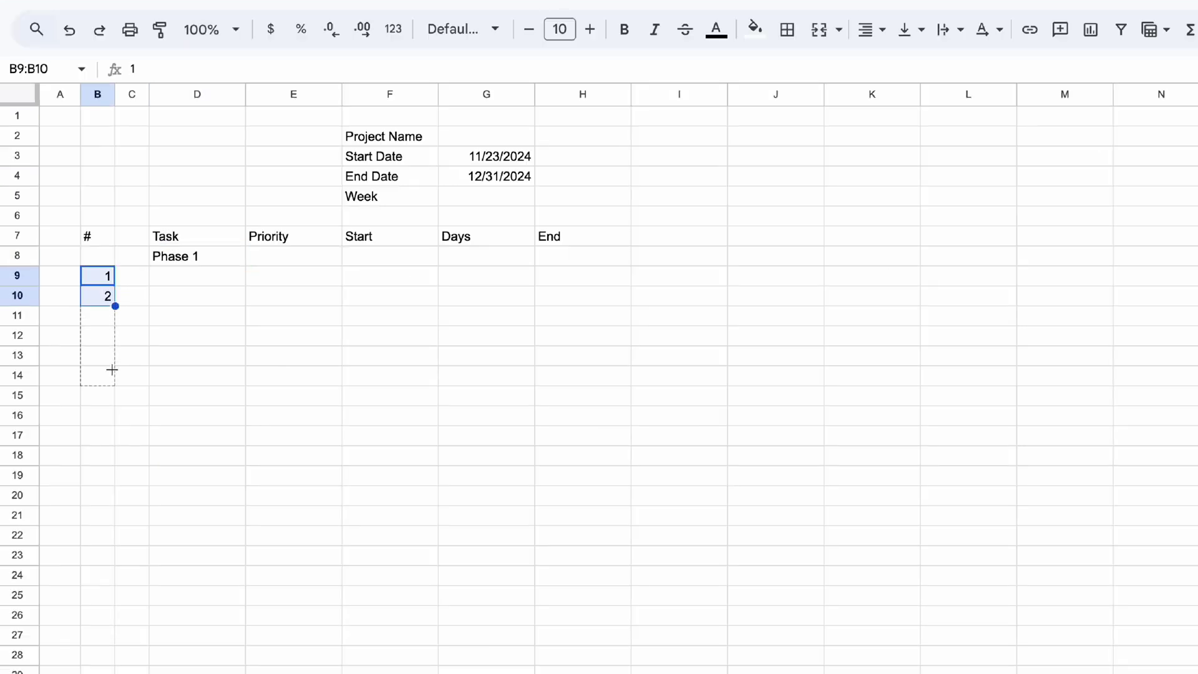
drag(112, 370, 111, 356)
Insert checkboxes in C9:C13 beside the task numbers
drag(143, 278, 140, 361)
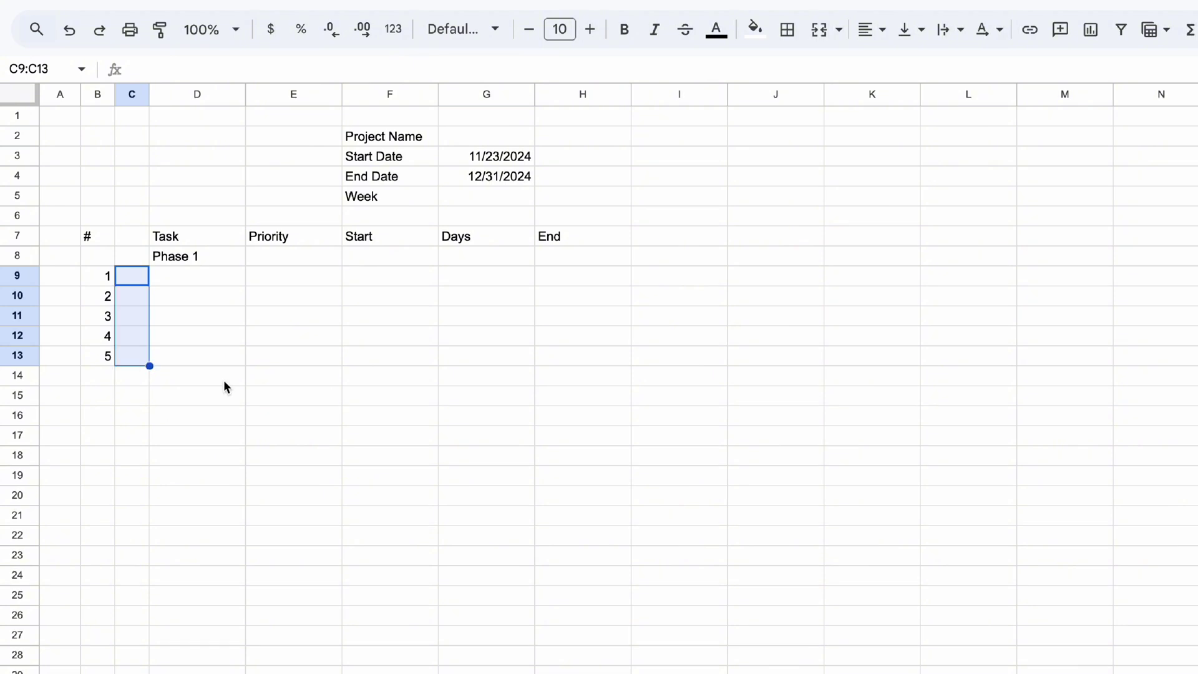
click(193, 0)
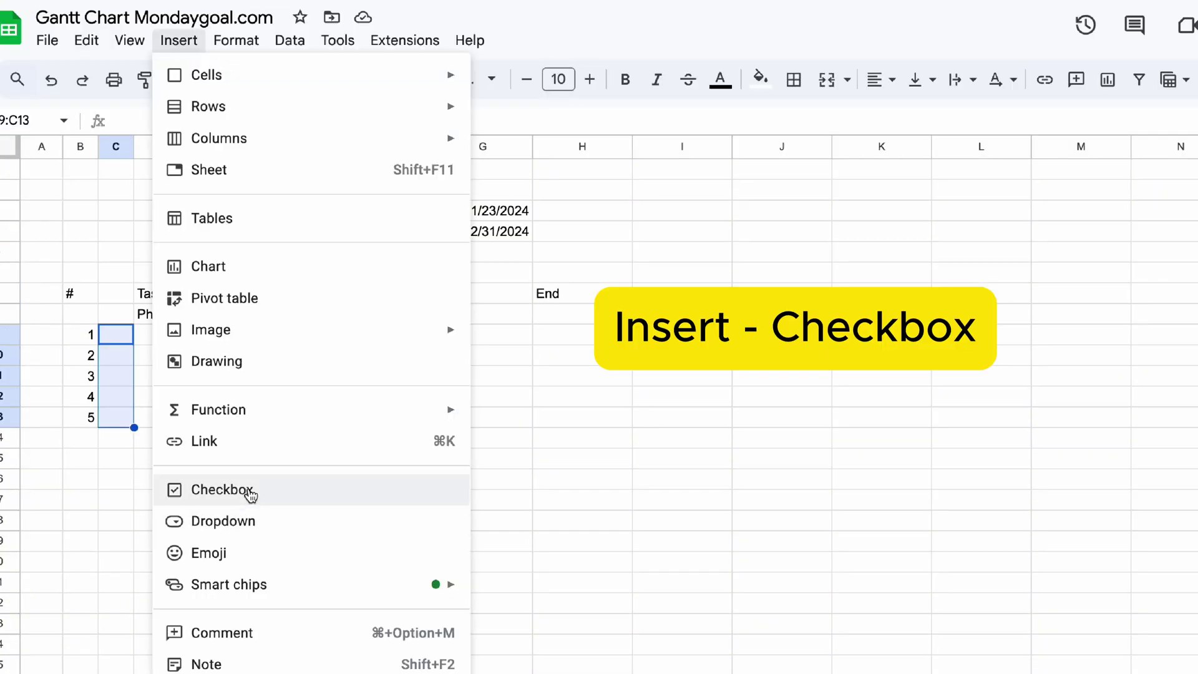
click(250, 494)
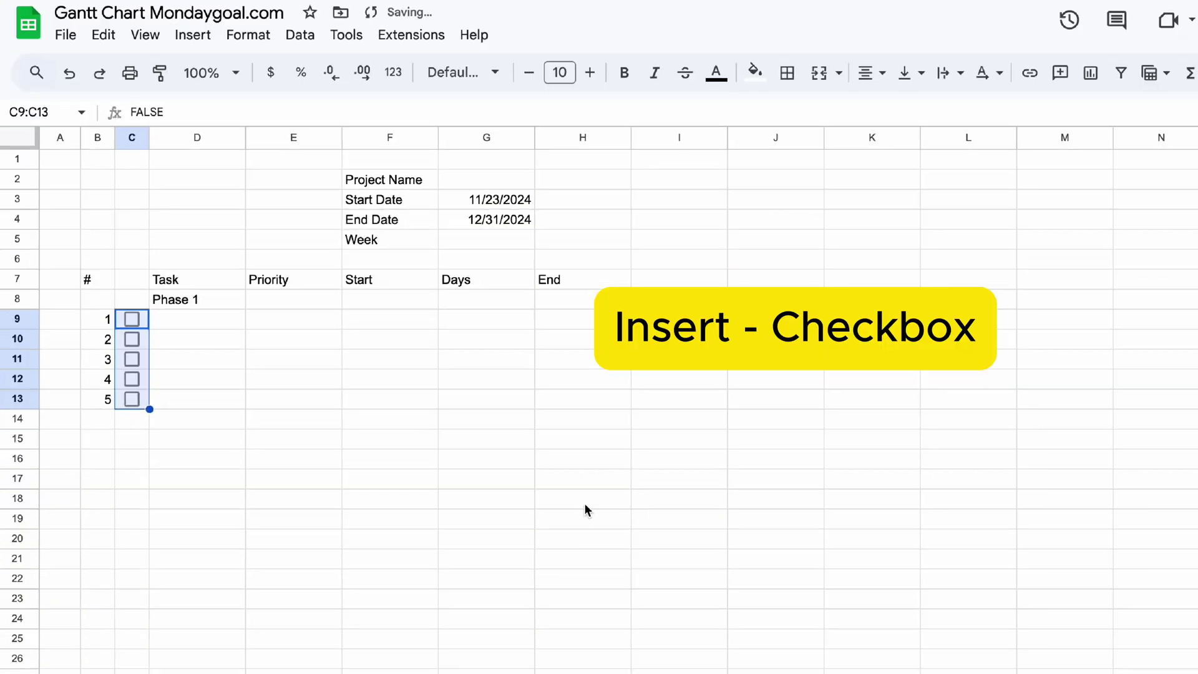
Fill the task names Task 1 to Task 5 into D9:D13
click(197, 319)
text(Task 1)
key(Return)
text(Task 2)
drag(197, 320, 200, 347)
double_click(246, 349)
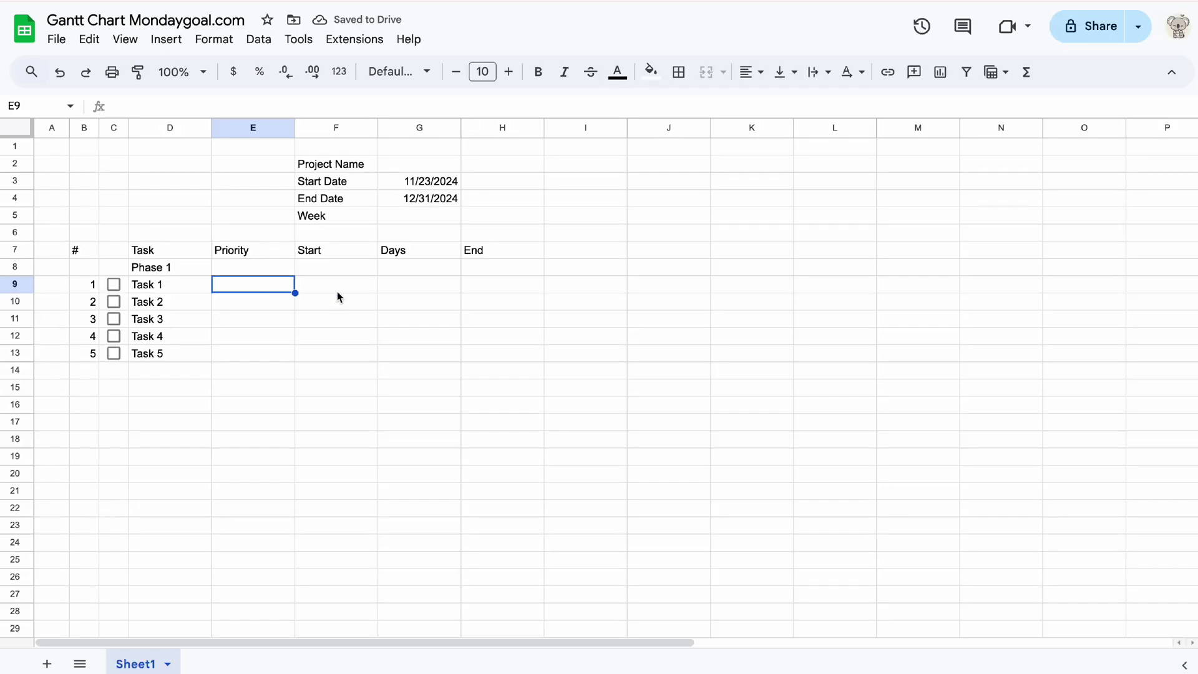
Insert a dropdown in the Priority cells E9:E13 with a first option High in light red
drag(312, 318, 314, 390)
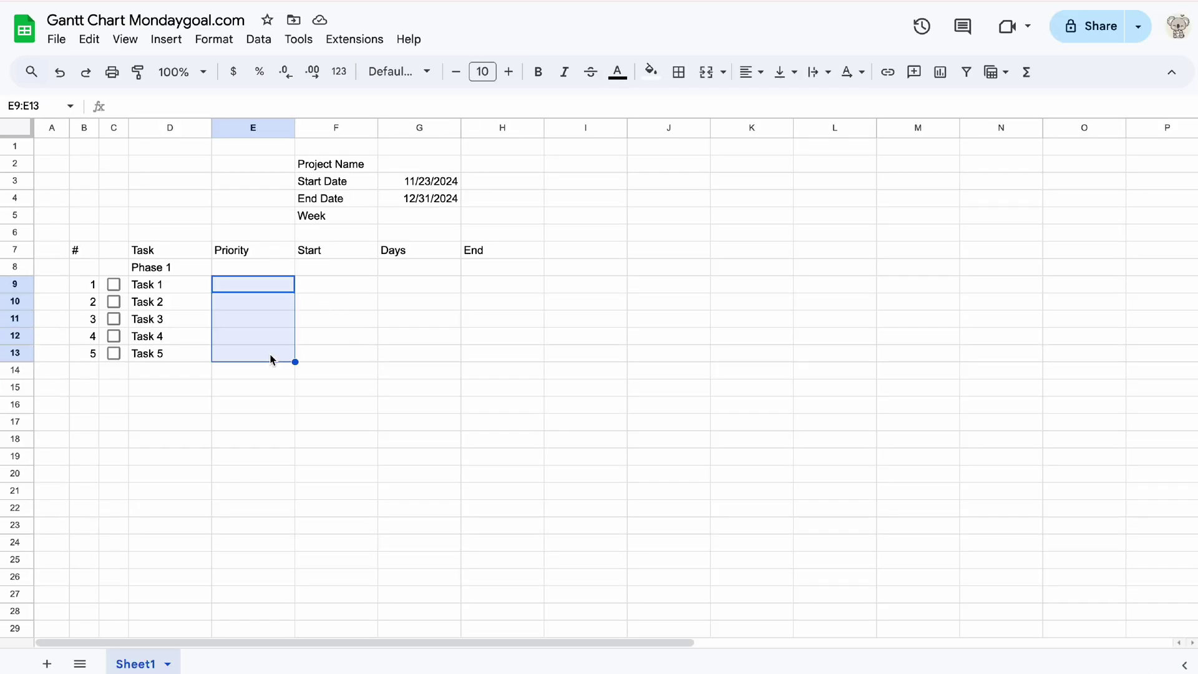
click(164, 40)
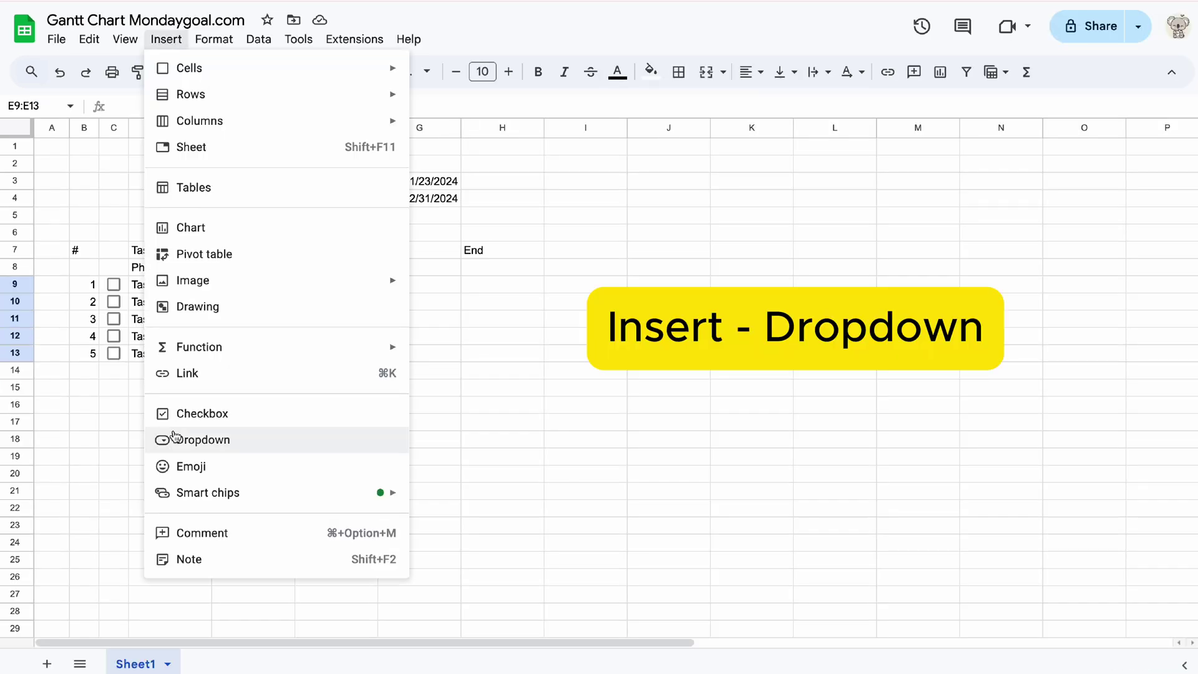
click(172, 441)
text(High)
click(986, 271)
click(1006, 331)
Add the dropdown options Medium in light blue and Low in light green
click(1051, 313)
text(Medium)
click(986, 314)
click(1119, 374)
click(1013, 350)
text(Low)
click(986, 356)
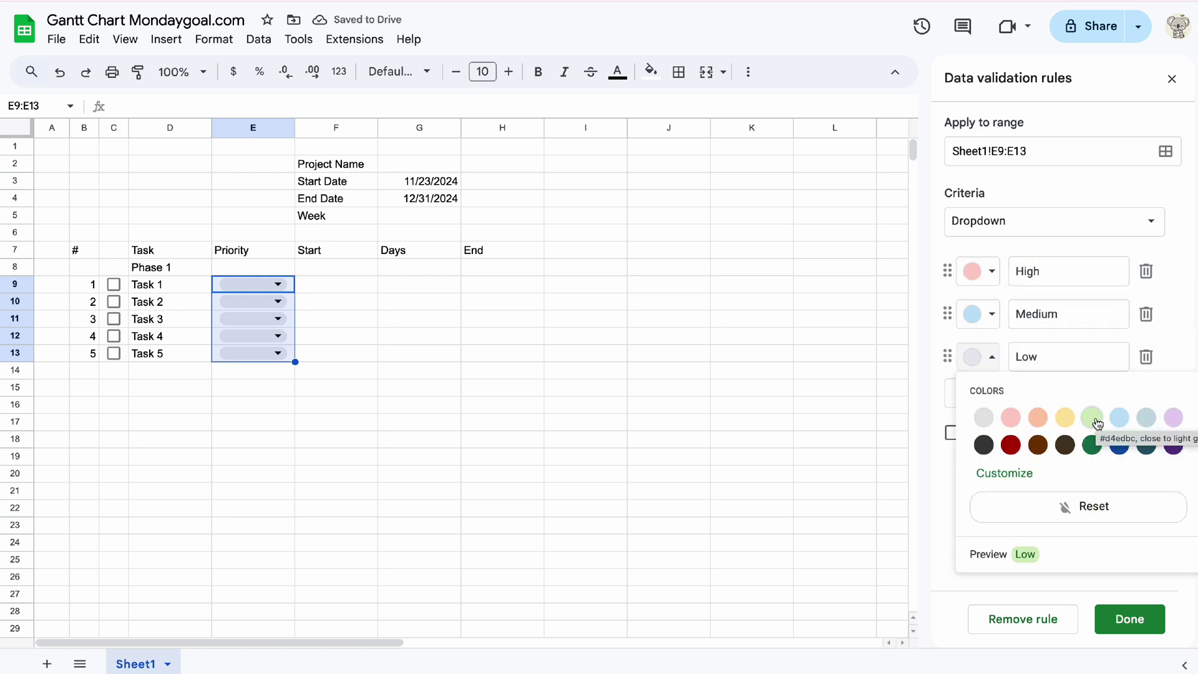
click(1092, 416)
Set the Priority dropdown's display style to Arrow and save the rule
click(1026, 481)
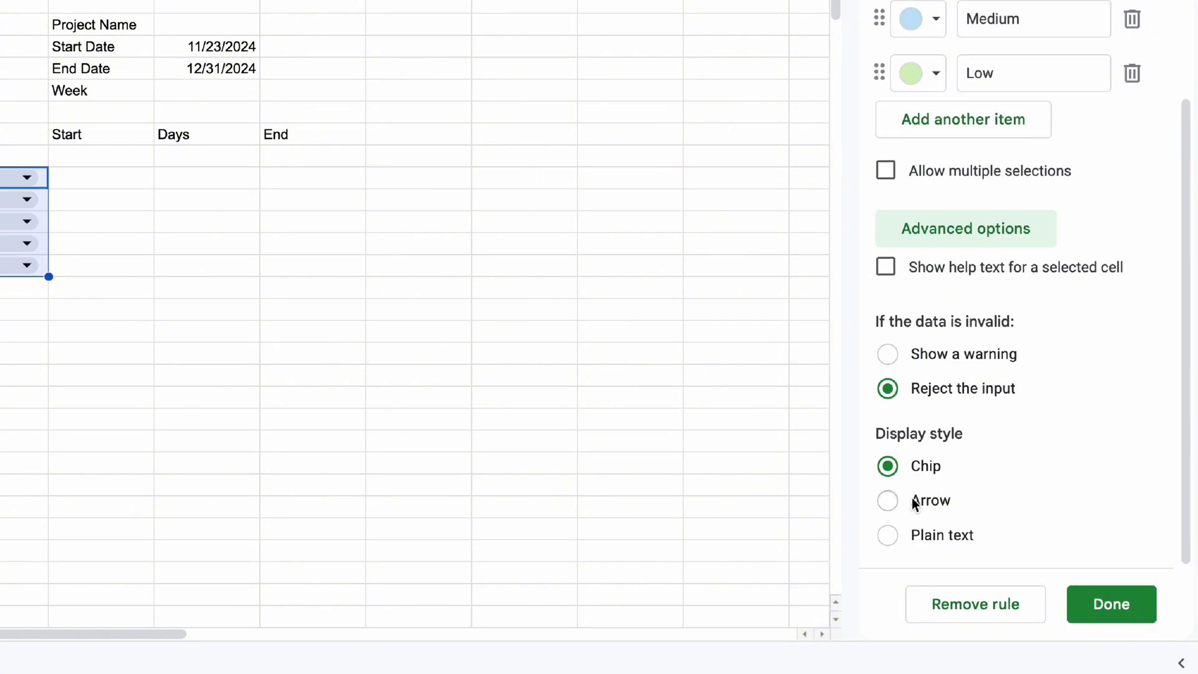
click(913, 500)
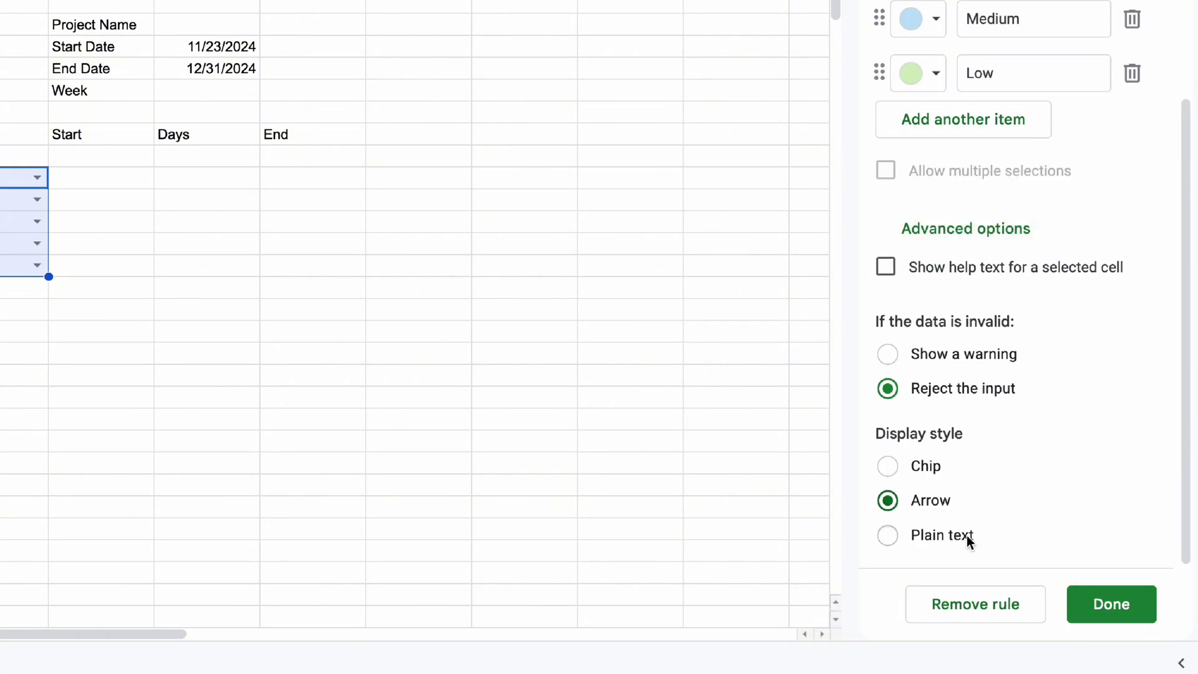
click(1111, 604)
Set the priorities of Tasks 1 to 5 to High, Medium, Low, Medium and Low
click(35, 177)
click(19, 204)
click(35, 199)
click(19, 255)
click(35, 221)
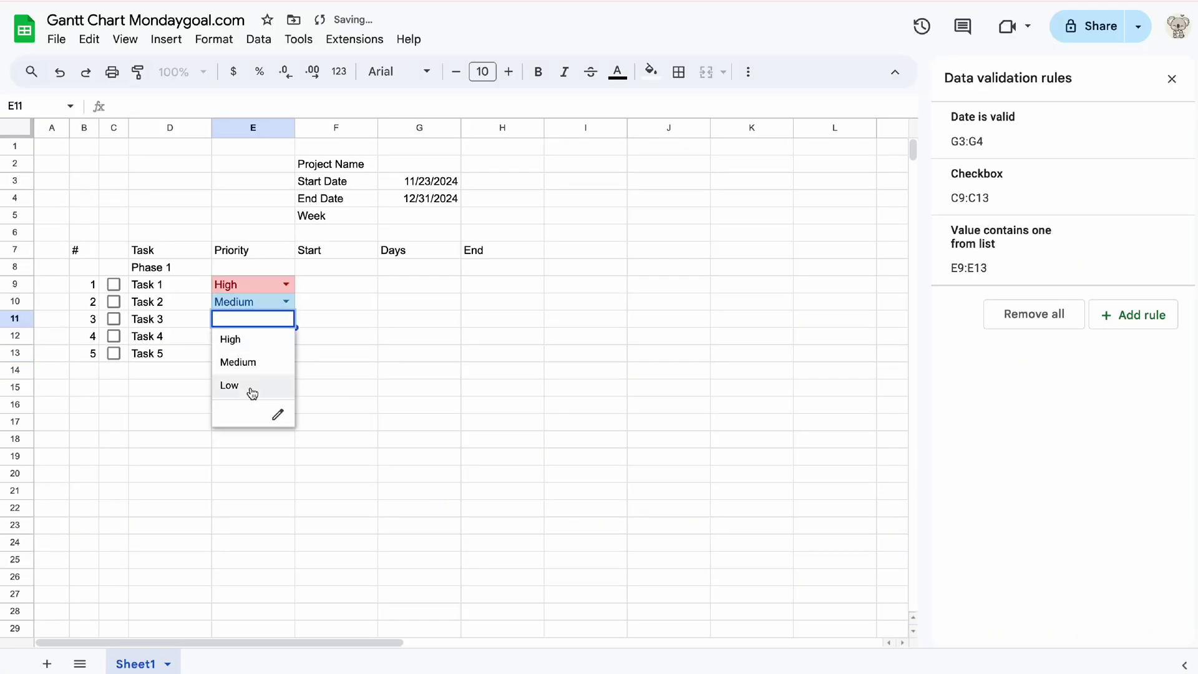
click(252, 392)
click(274, 337)
click(252, 379)
click(275, 353)
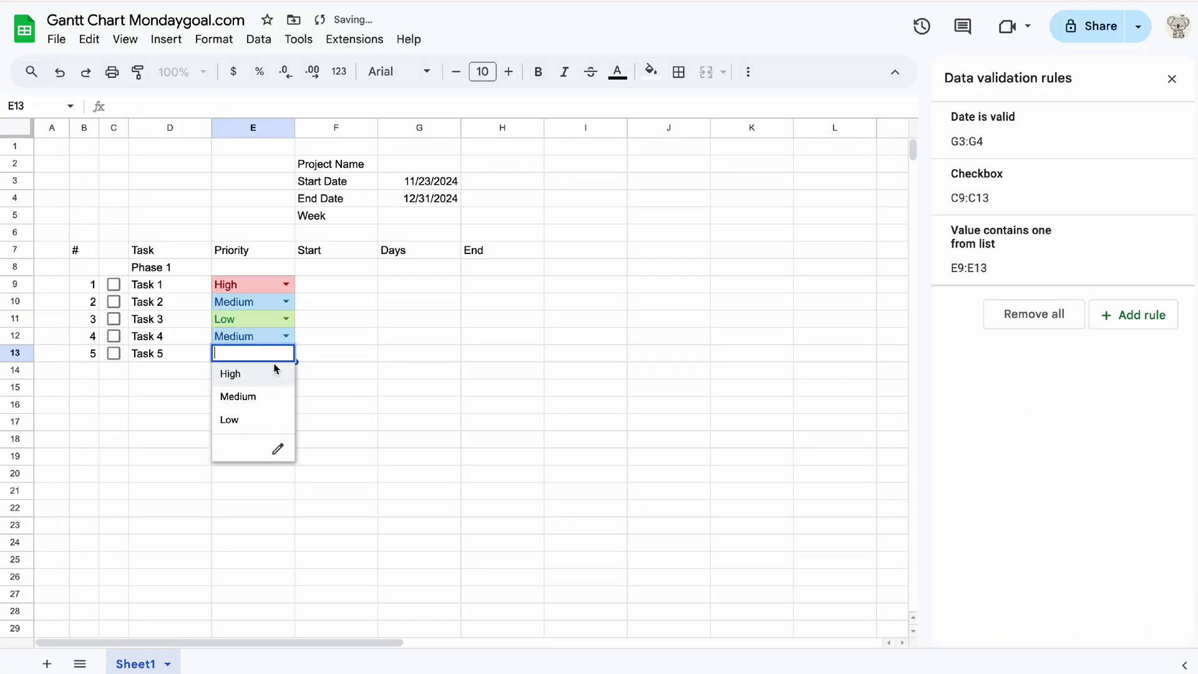
click(250, 419)
Add a data validation rule with the criterion Is valid date to the task Start cells F9:F13
click(337, 301)
drag(317, 285, 330, 353)
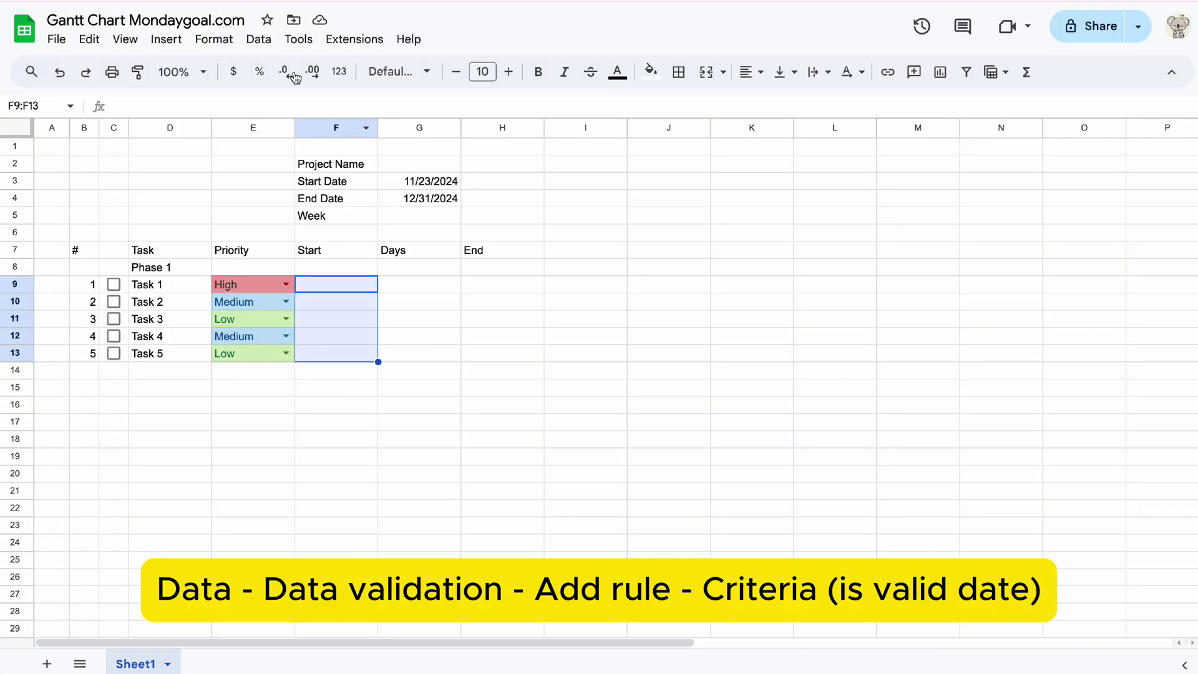
click(259, 39)
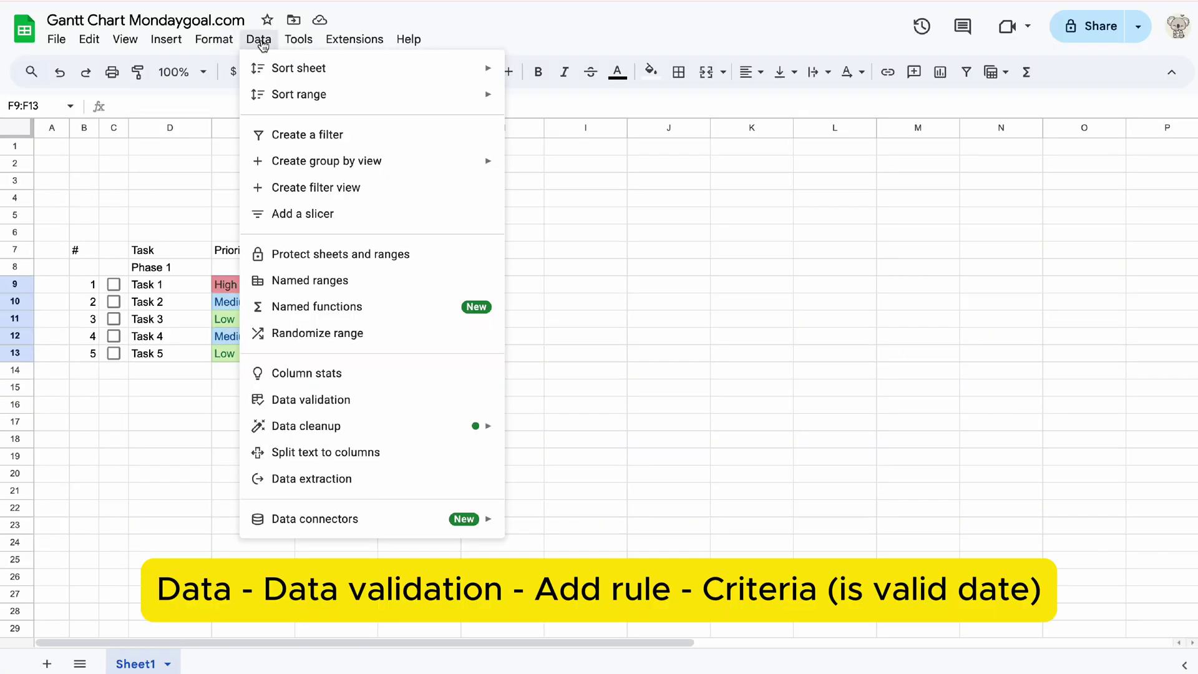
click(310, 399)
click(1141, 319)
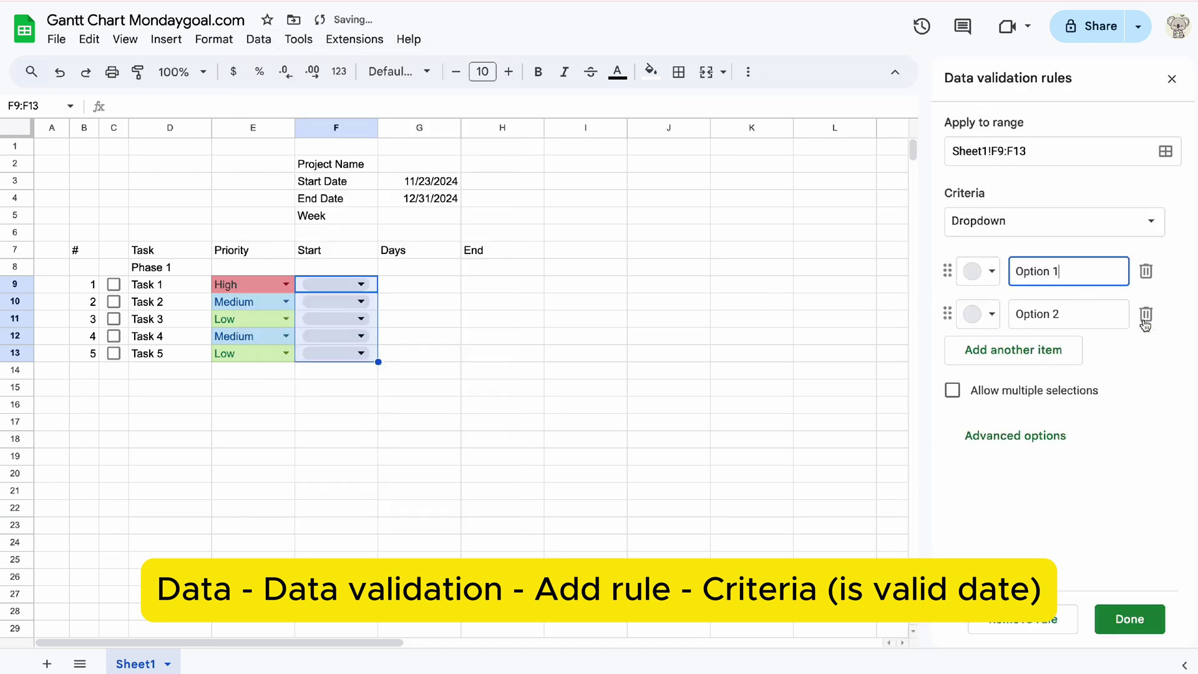
click(1144, 222)
click(968, 442)
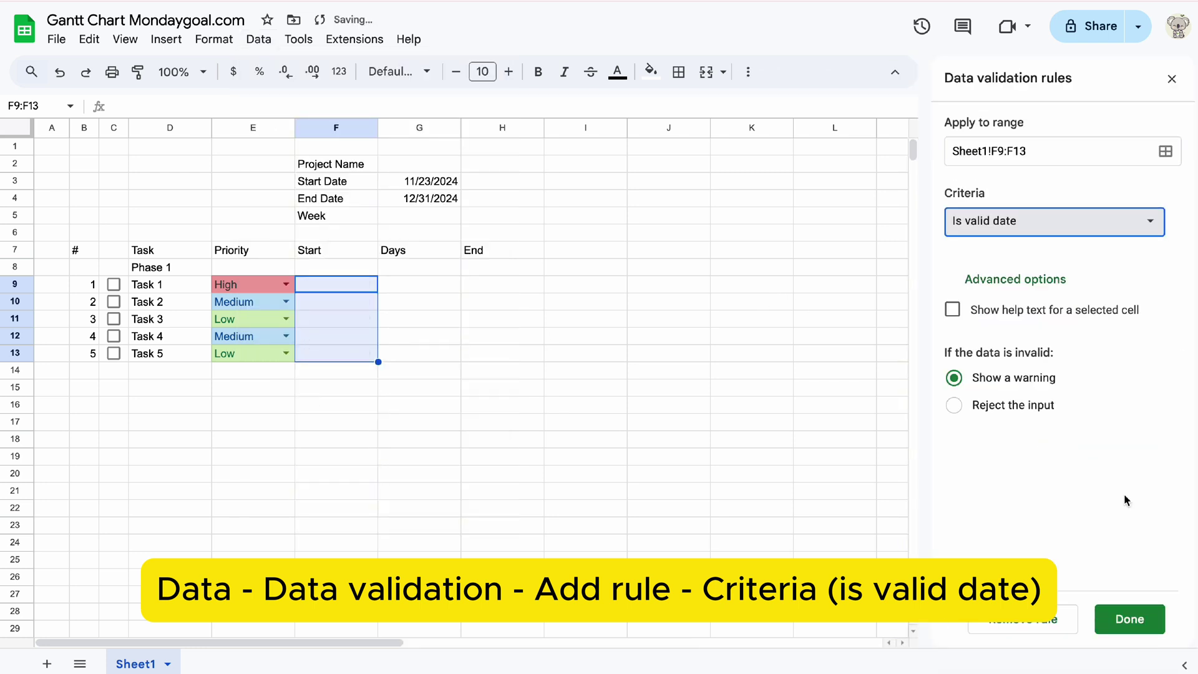
click(1132, 626)
Set Task 1's Start to 12/23/2024 and its Days to 2
double_click(322, 286)
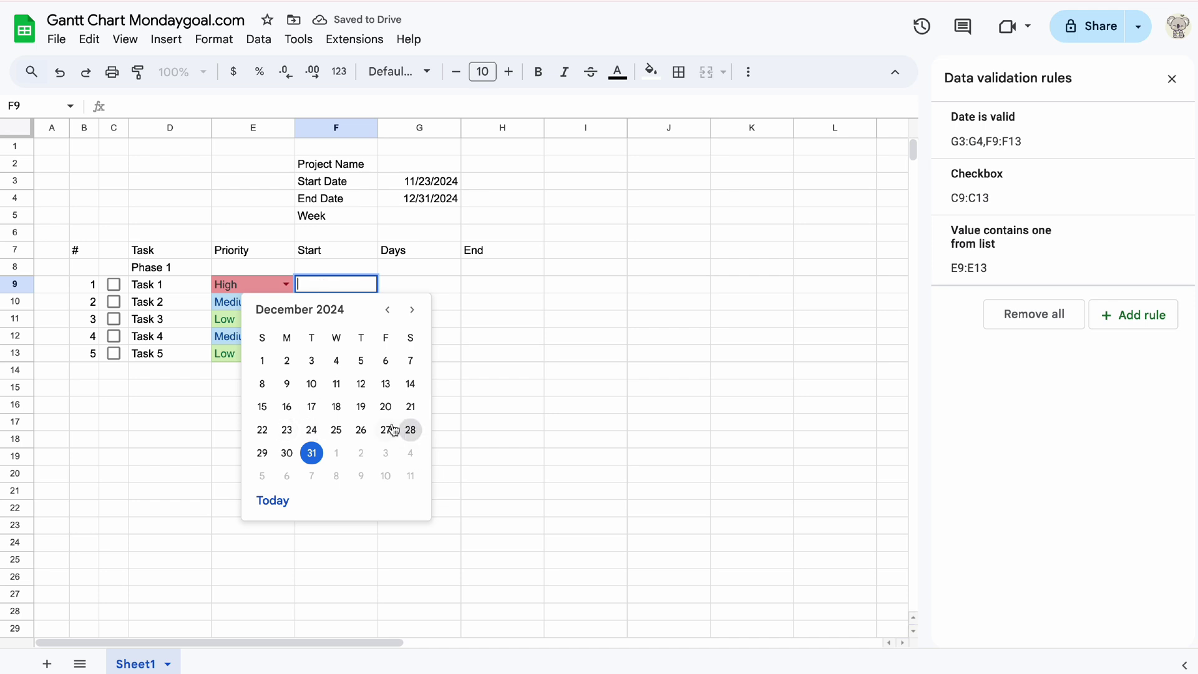
click(286, 430)
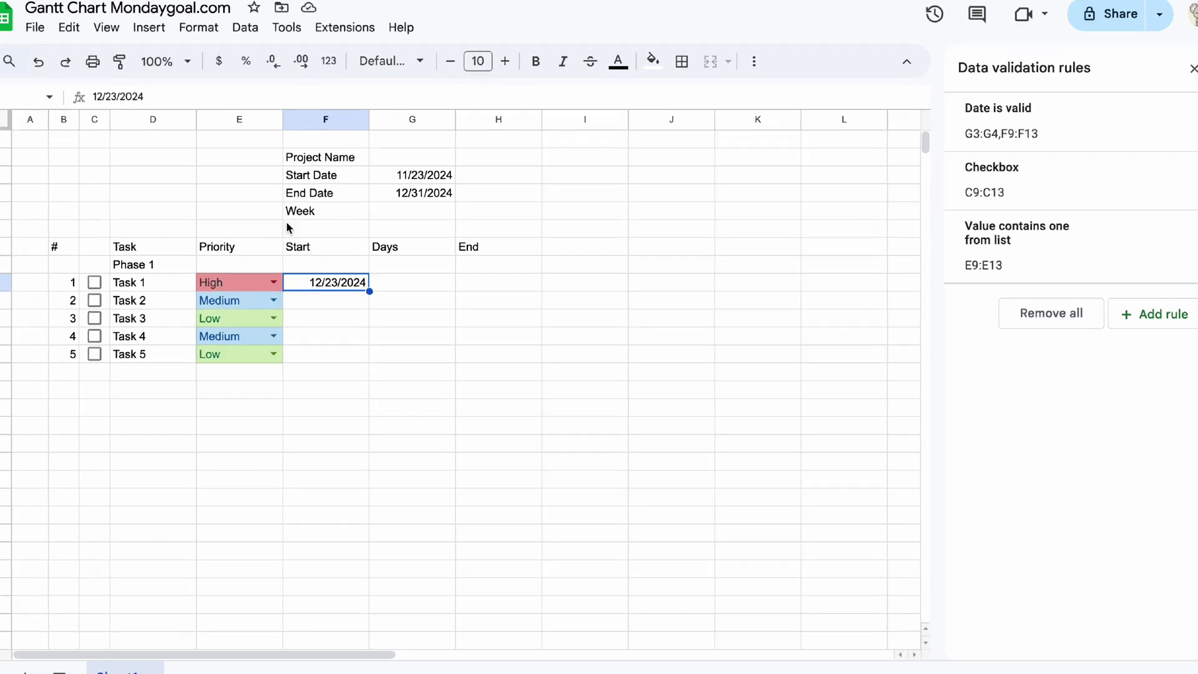
click(418, 287)
text(2)
click(466, 282)
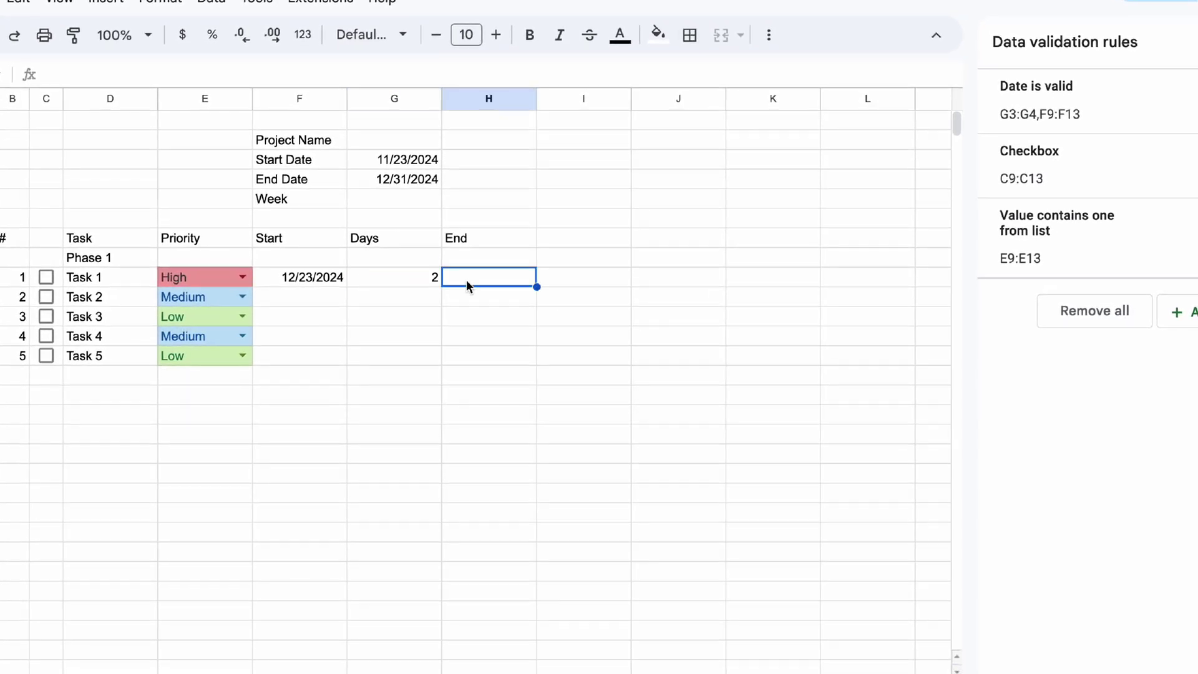
Enter the formula =F9+G9-1 in Task 1's End cell H9
text(=)
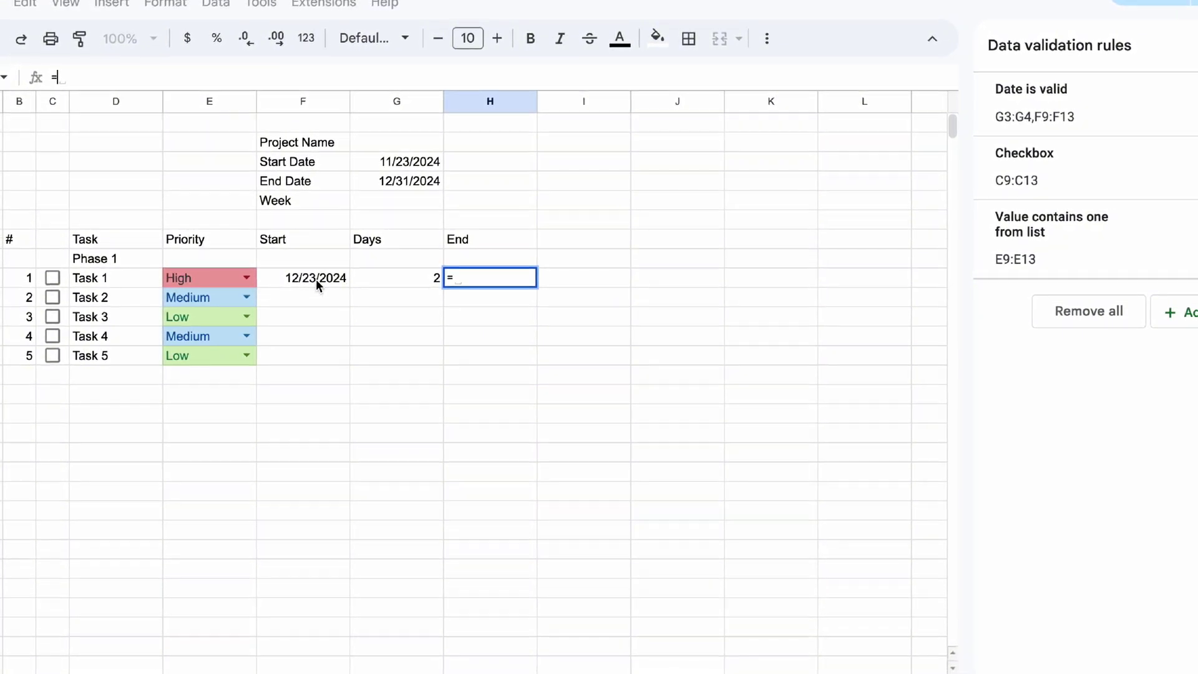
click(316, 279)
text(+)
click(406, 279)
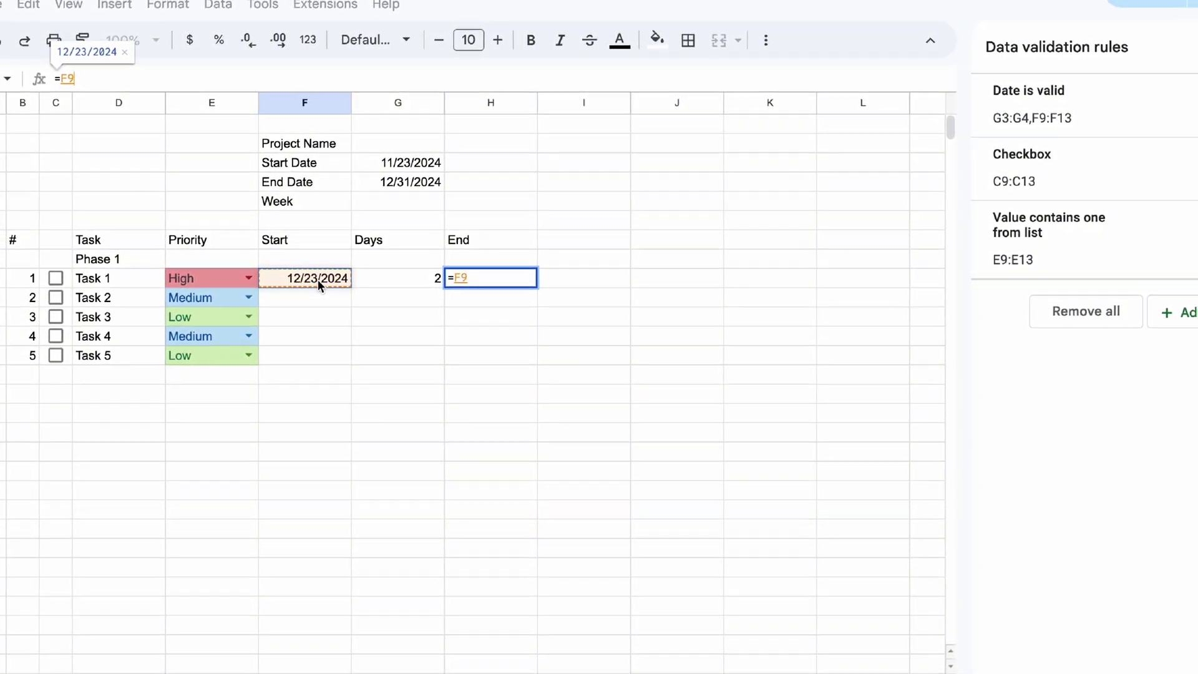
text(-1)
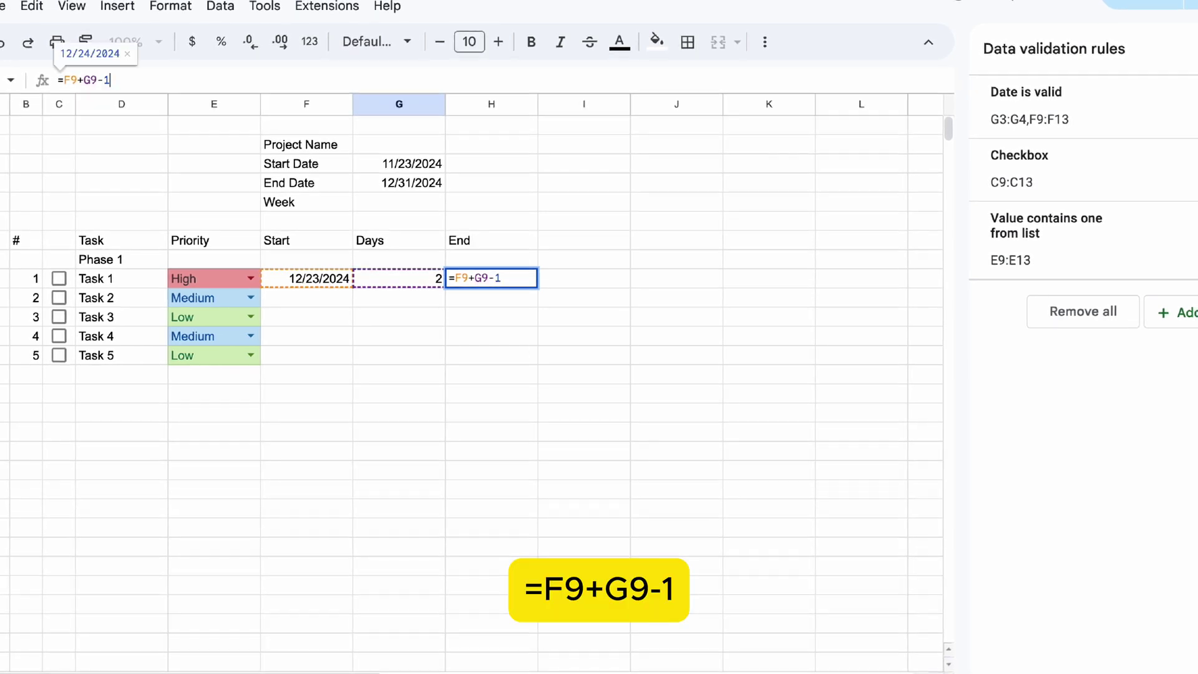
key(Return)
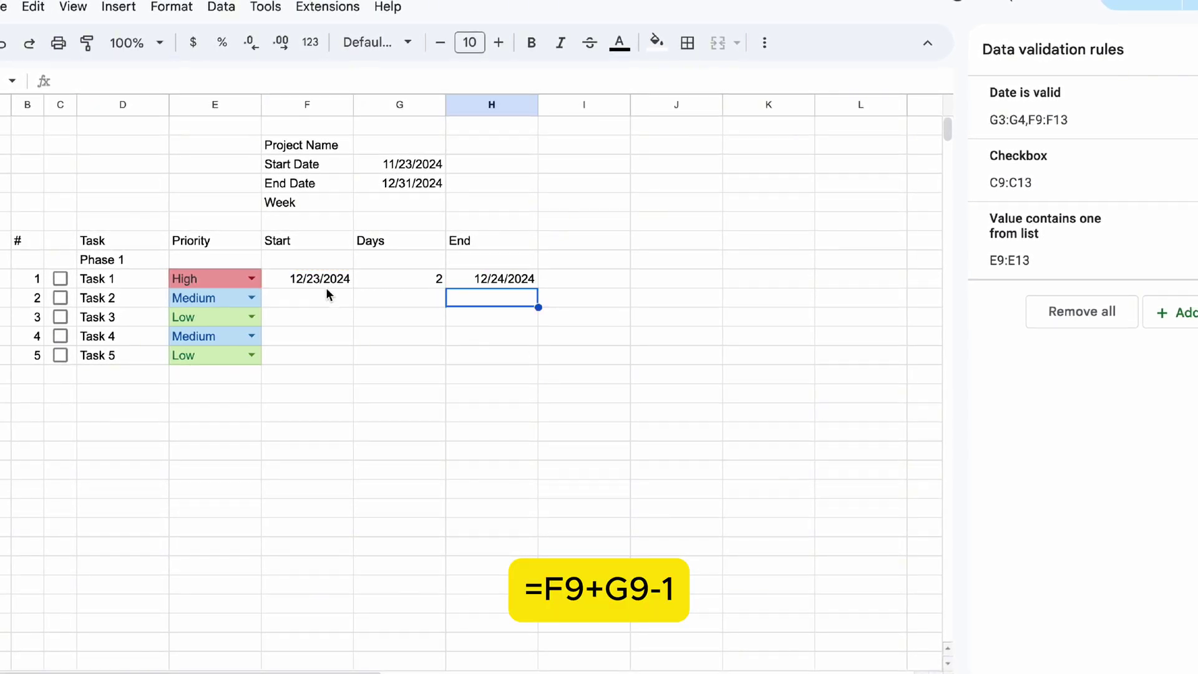
Set Task 2's Start to 12/24/2024 and its Days to 3
click(328, 281)
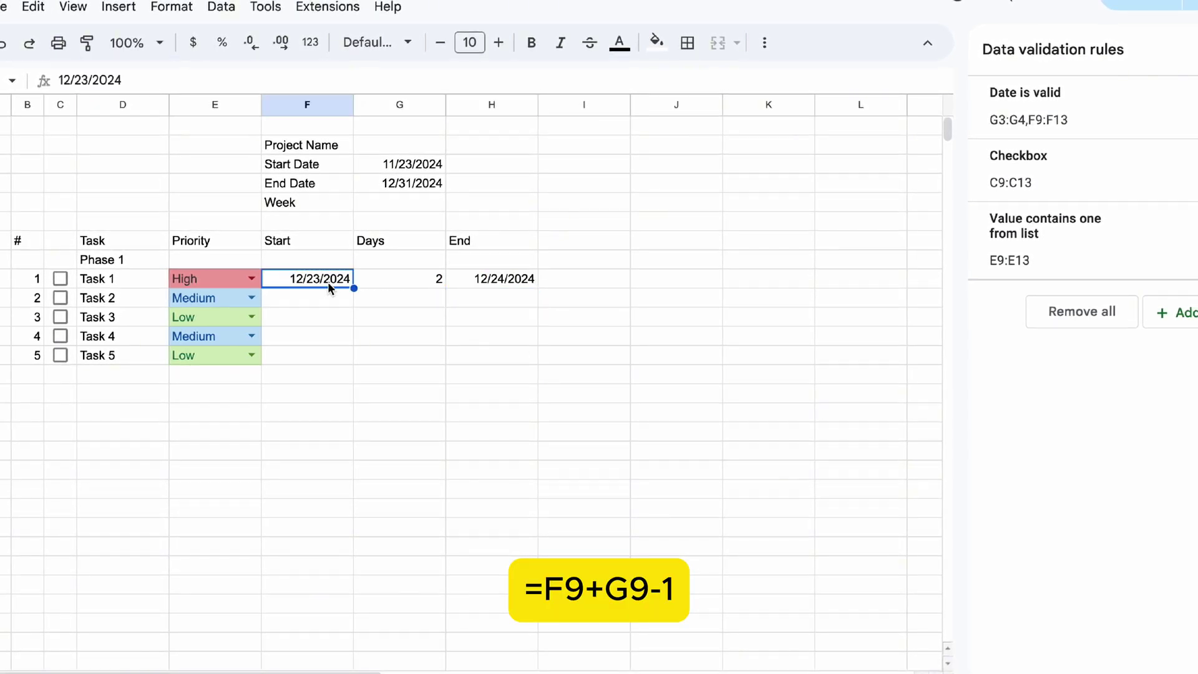
click(327, 299)
double_click(323, 303)
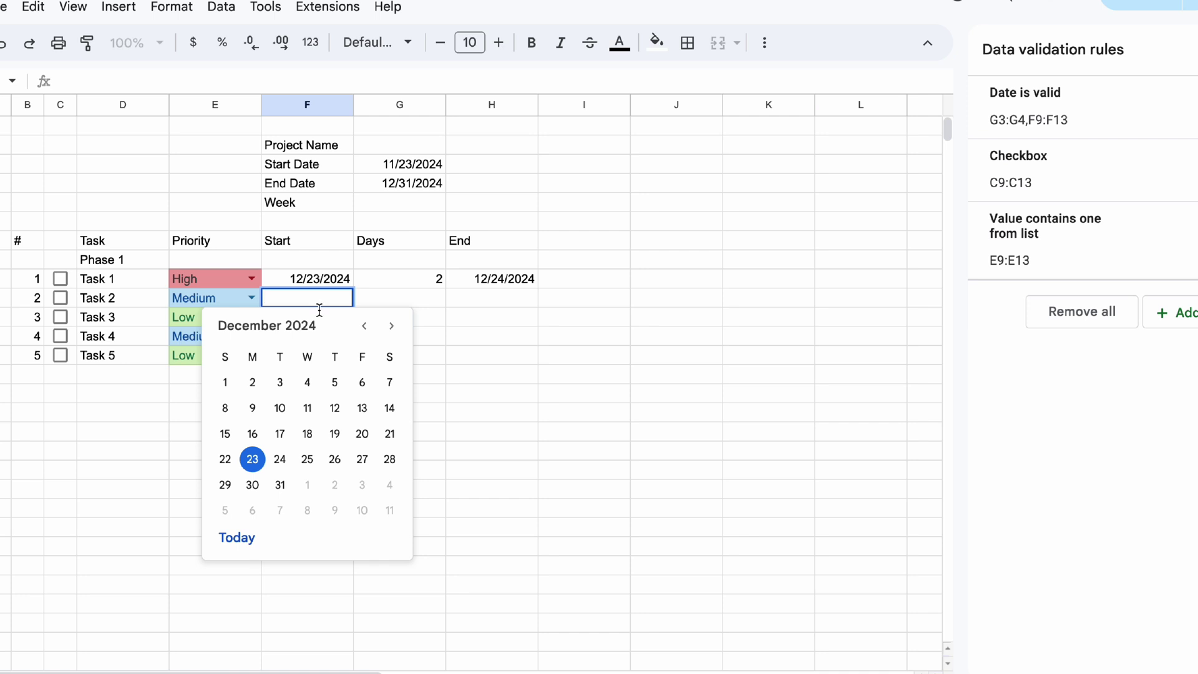
click(280, 462)
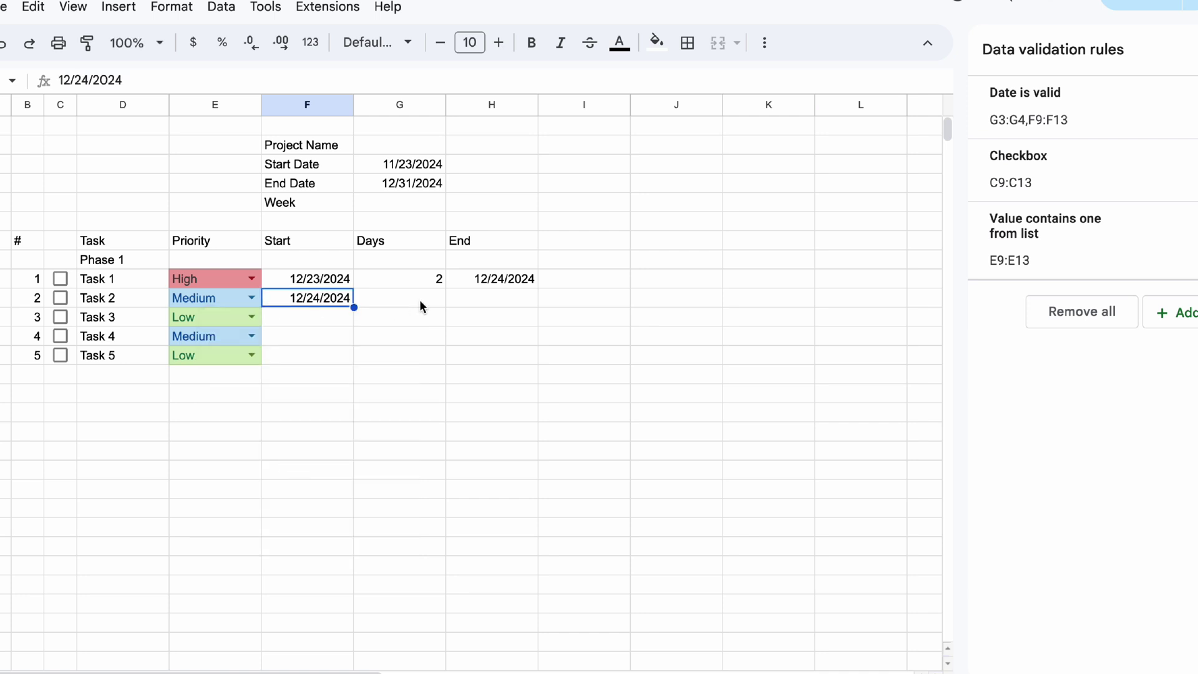
double_click(420, 301)
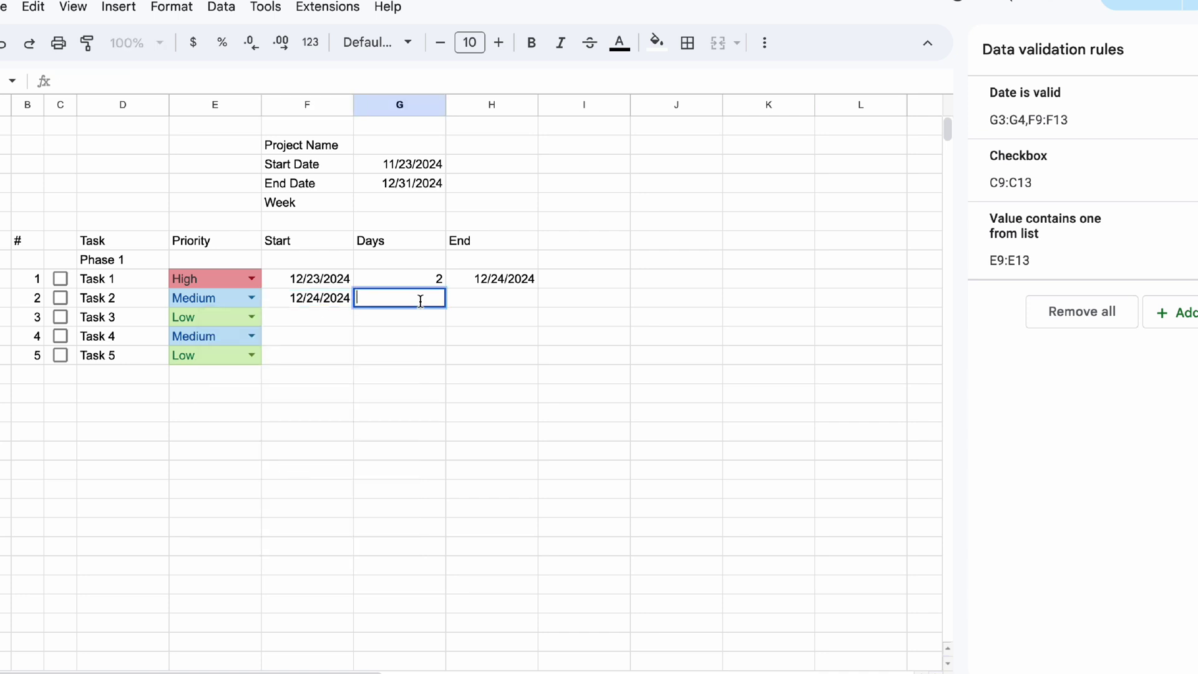
click(480, 302)
Fill Task 1's End formula down through Task 5 and choose a Start date for Task 4
click(506, 279)
drag(538, 288, 538, 308)
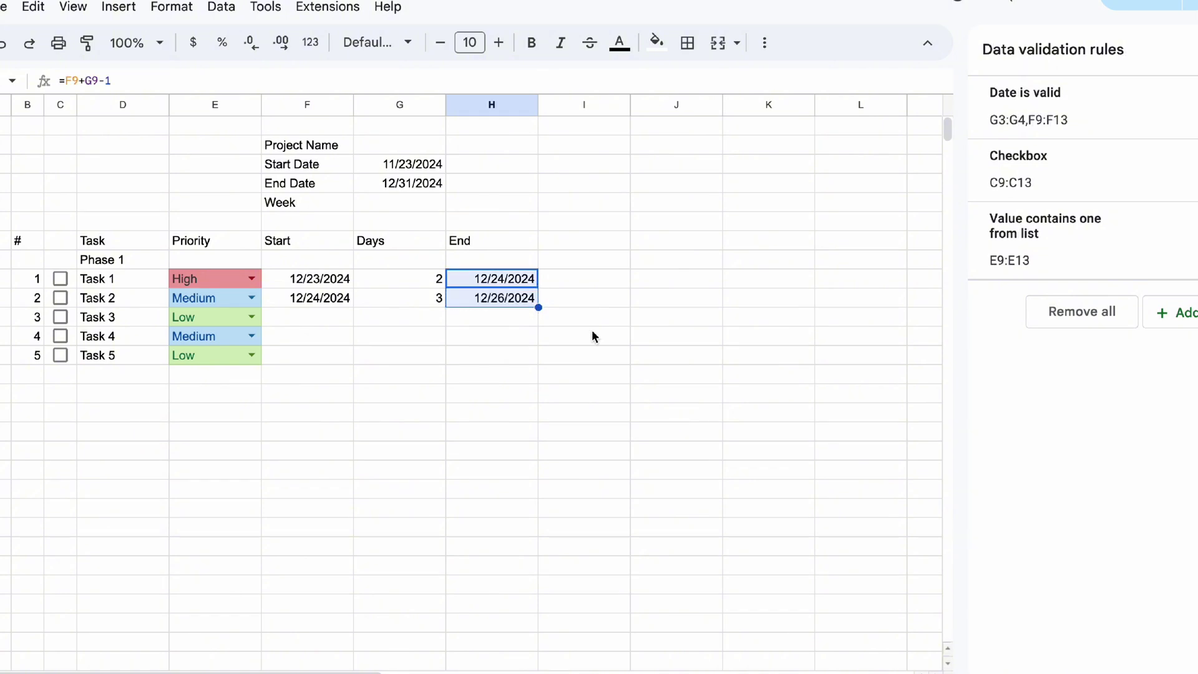
click(550, 337)
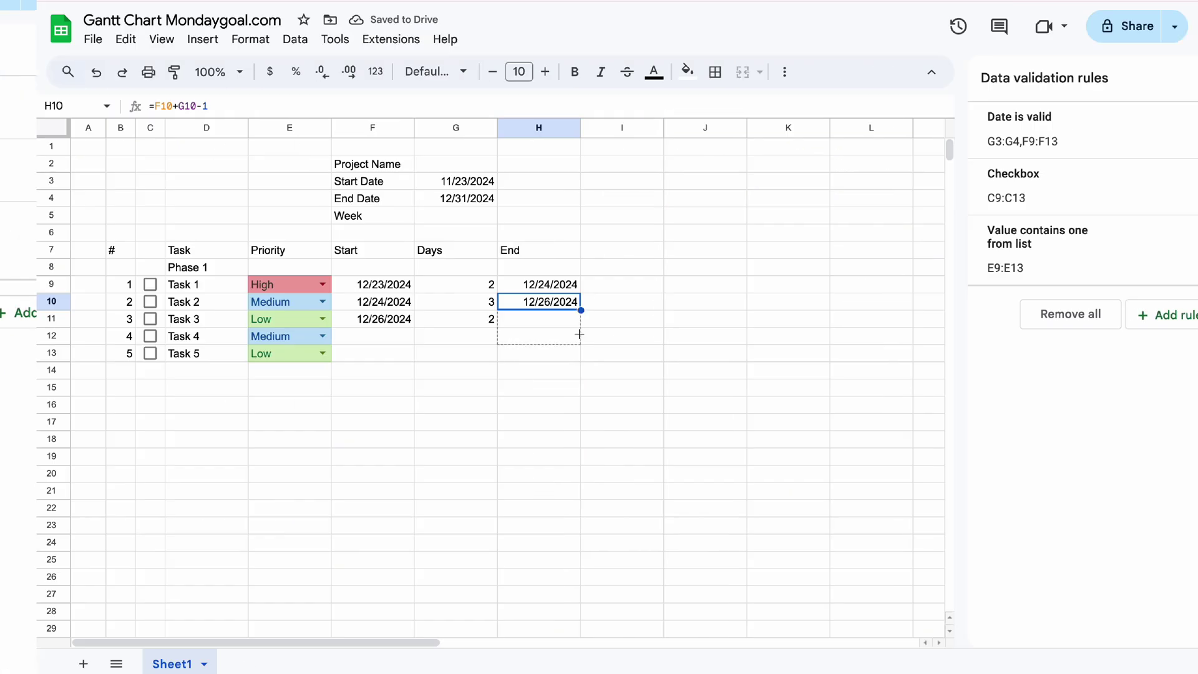
drag(539, 327, 538, 365)
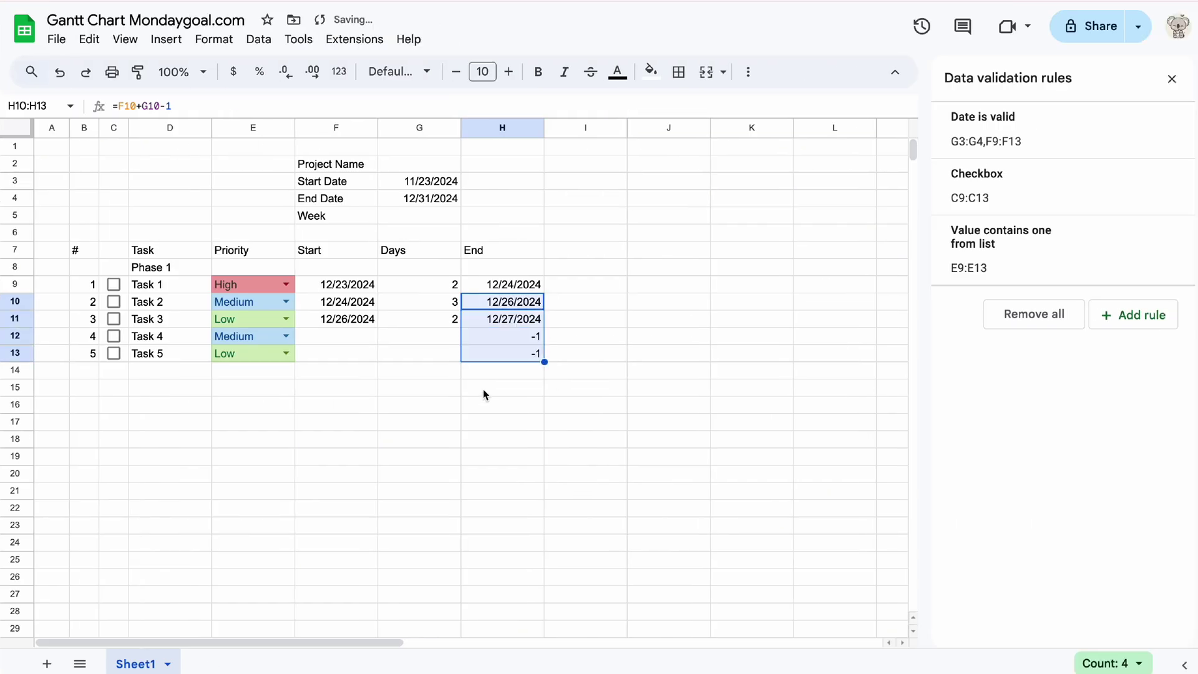
double_click(307, 336)
click(386, 482)
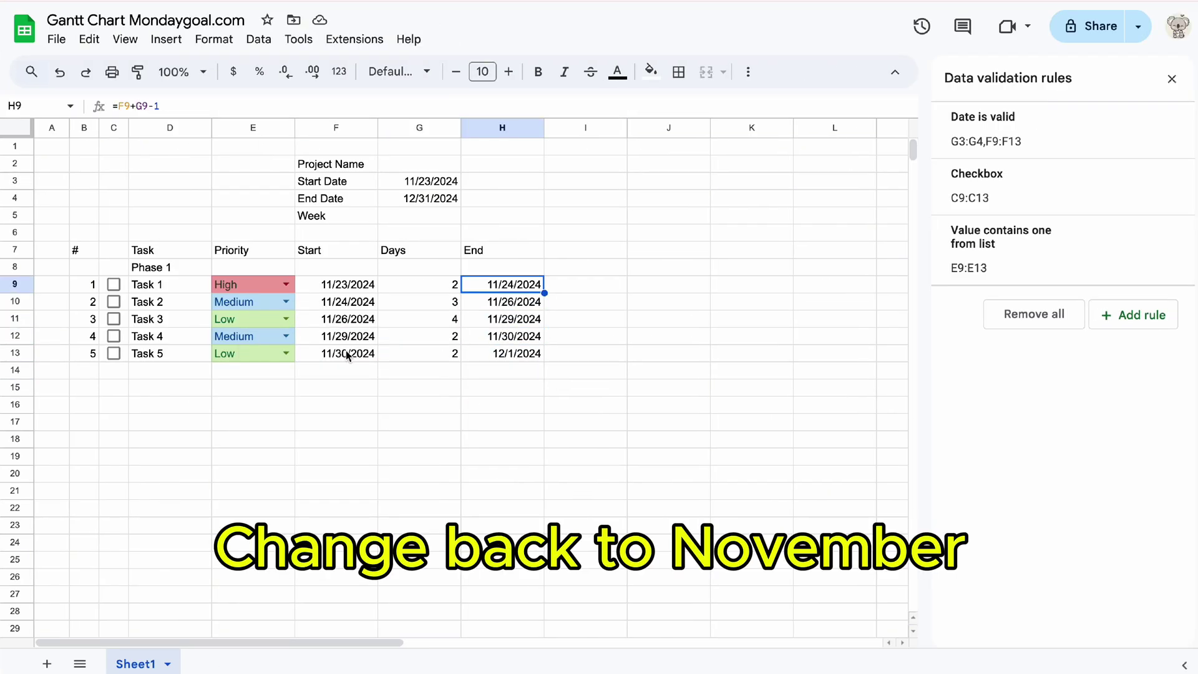
Clear Task 5's Start date in F13
double_click(347, 353)
key(BackSpace)
click(456, 358)
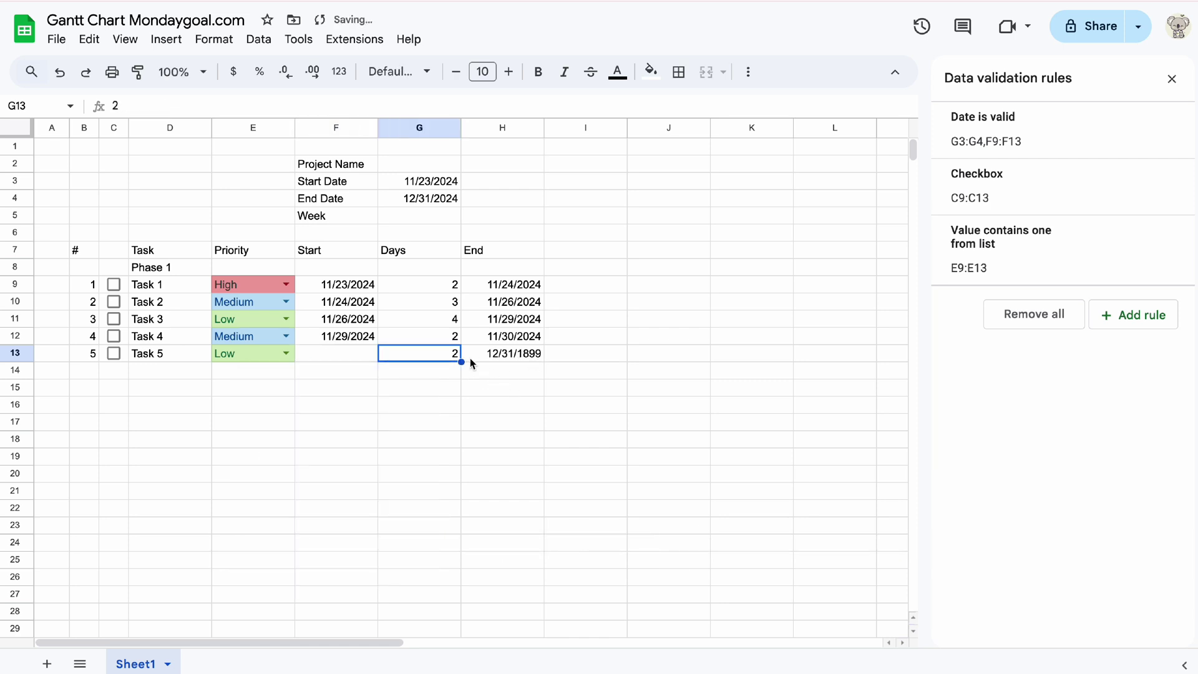
click(553, 355)
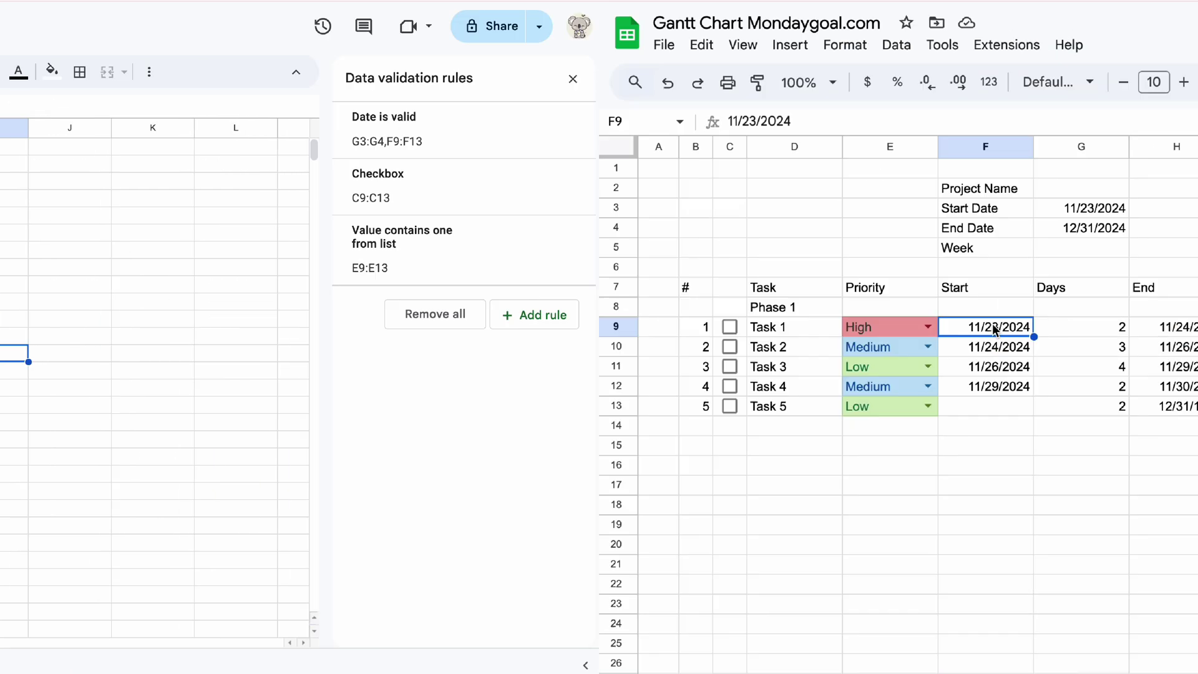
Replace Task 1's End formula in H9 with =if(F9="", "", F9+G9-1)
click(490, 284)
click(136, 120)
text(if()
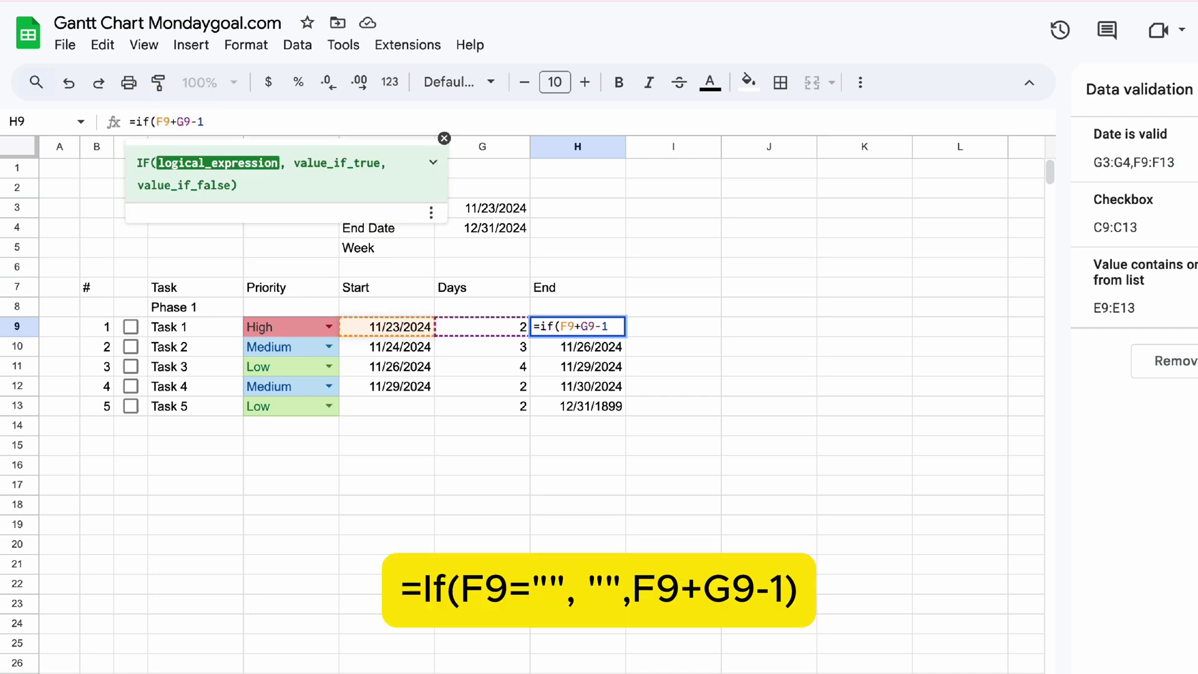
text(F9="", "")
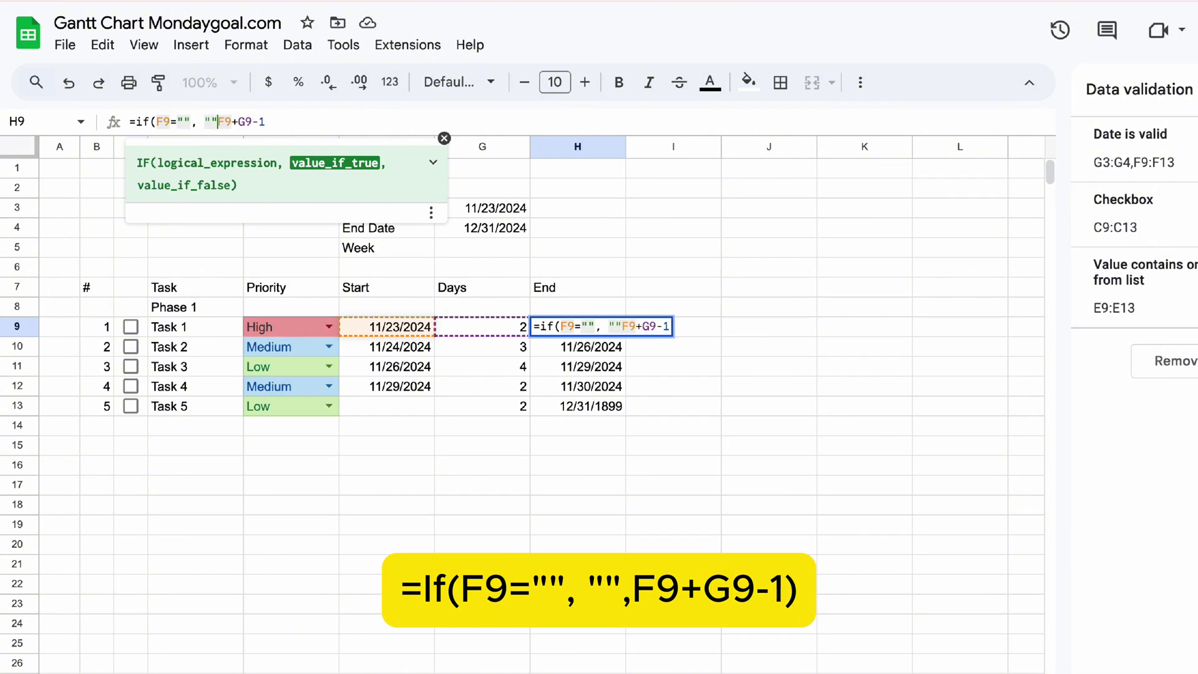
text(, F9+G9-1)
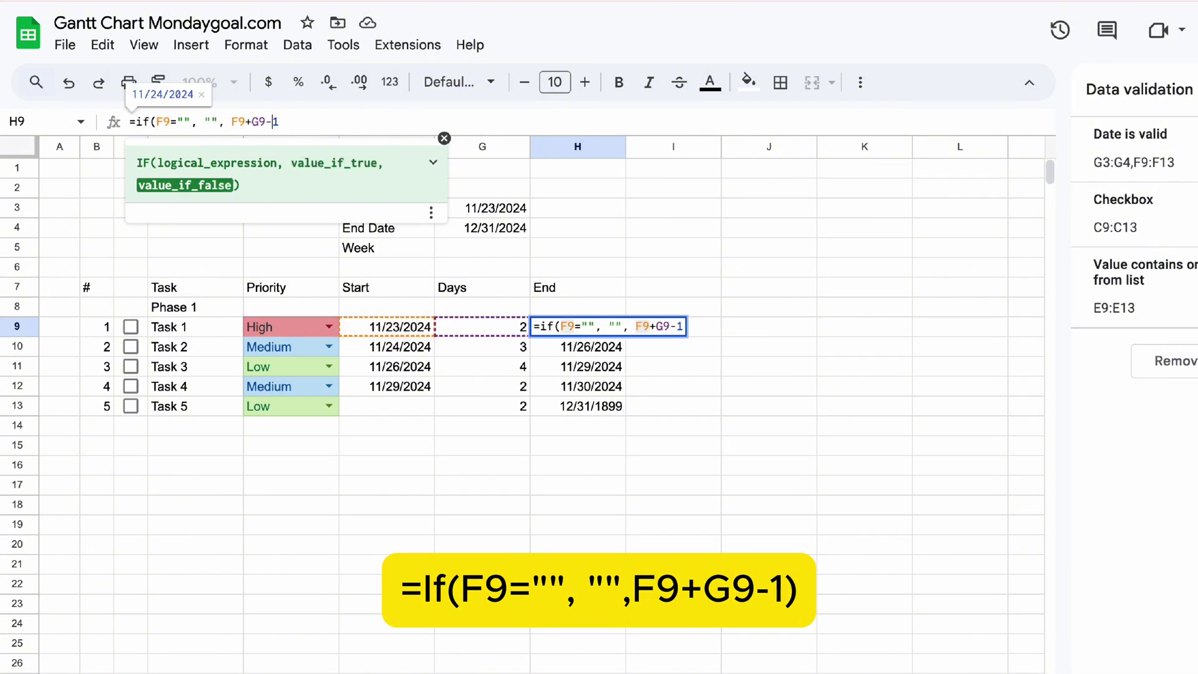
text())
key(Return)
Fill the revised End formula down to Task 5 and set Task 5's Start to 11/30/2024
click(544, 332)
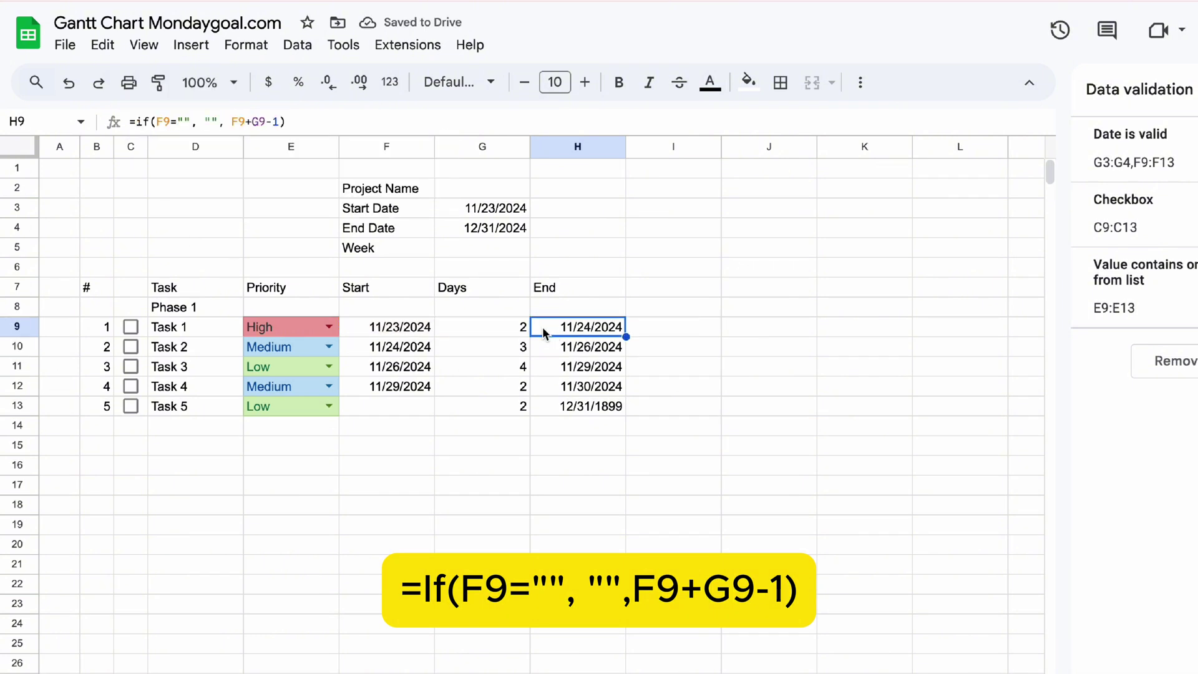
drag(624, 386, 624, 407)
click(680, 395)
double_click(387, 406)
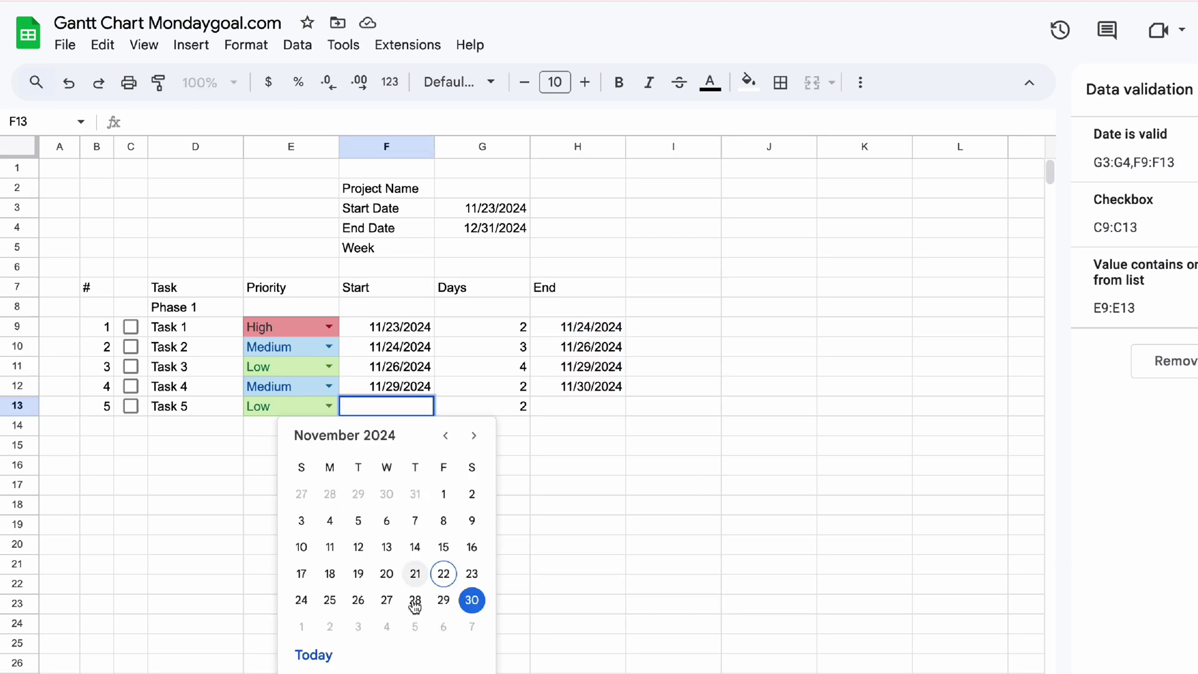
click(471, 600)
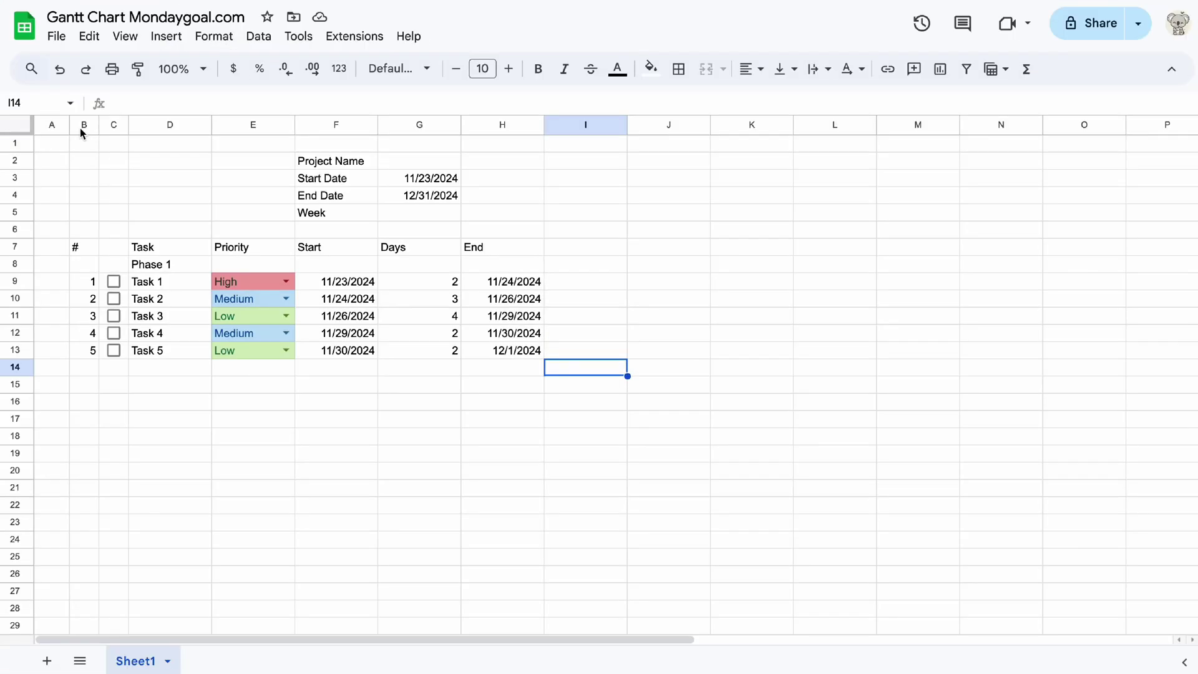
Fill the whole sheet's background with the custom pale yellow colour
click(19, 147)
click(748, 82)
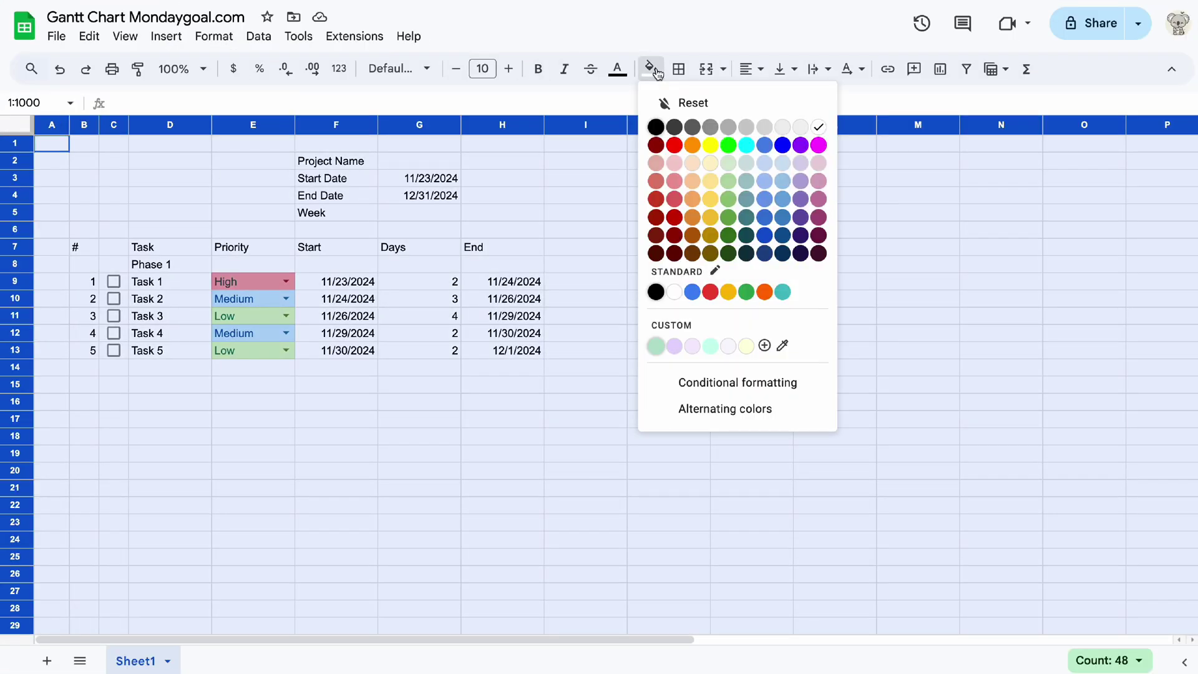
click(728, 346)
click(527, 423)
Edit the dropdown rule for Priority cells E9:E13 and match the High item's background to the sheet's pale yellow, #fefedf
click(262, 289)
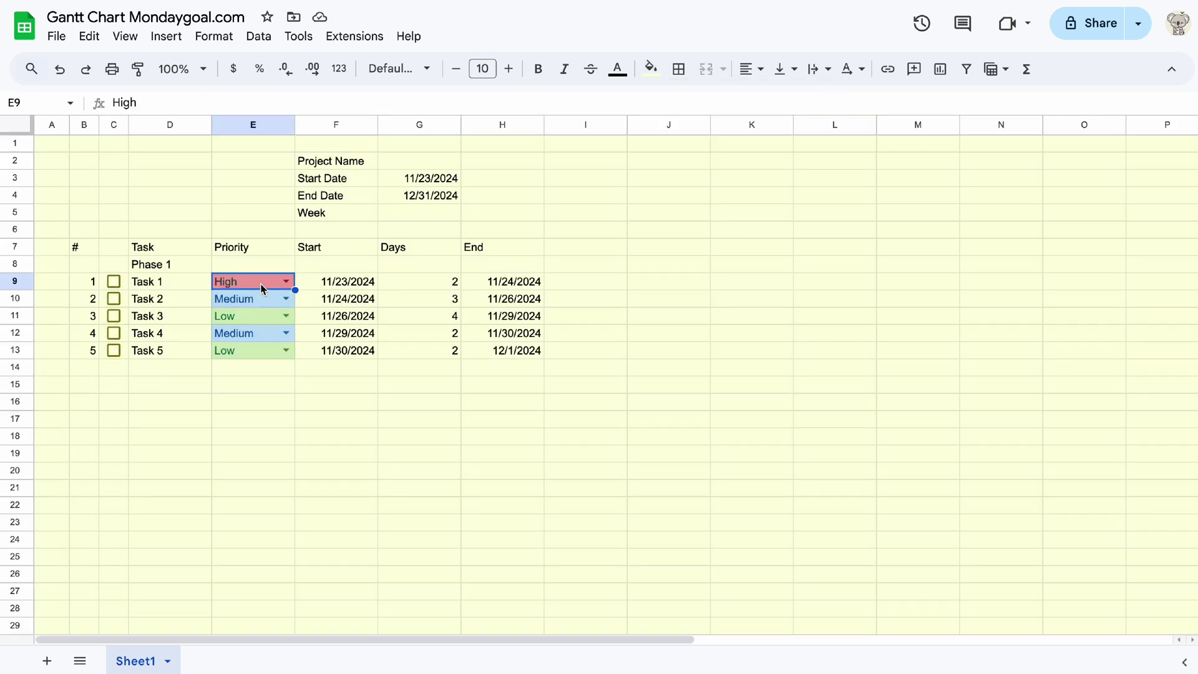
drag(253, 281, 246, 351)
click(252, 39)
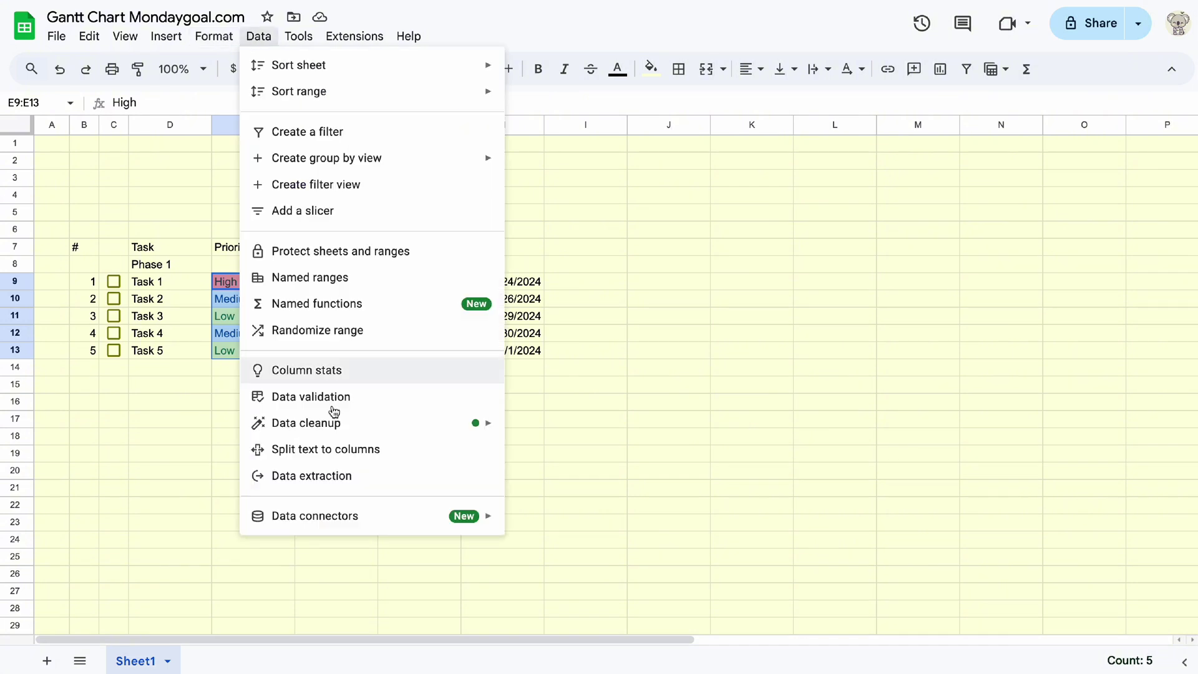
click(343, 396)
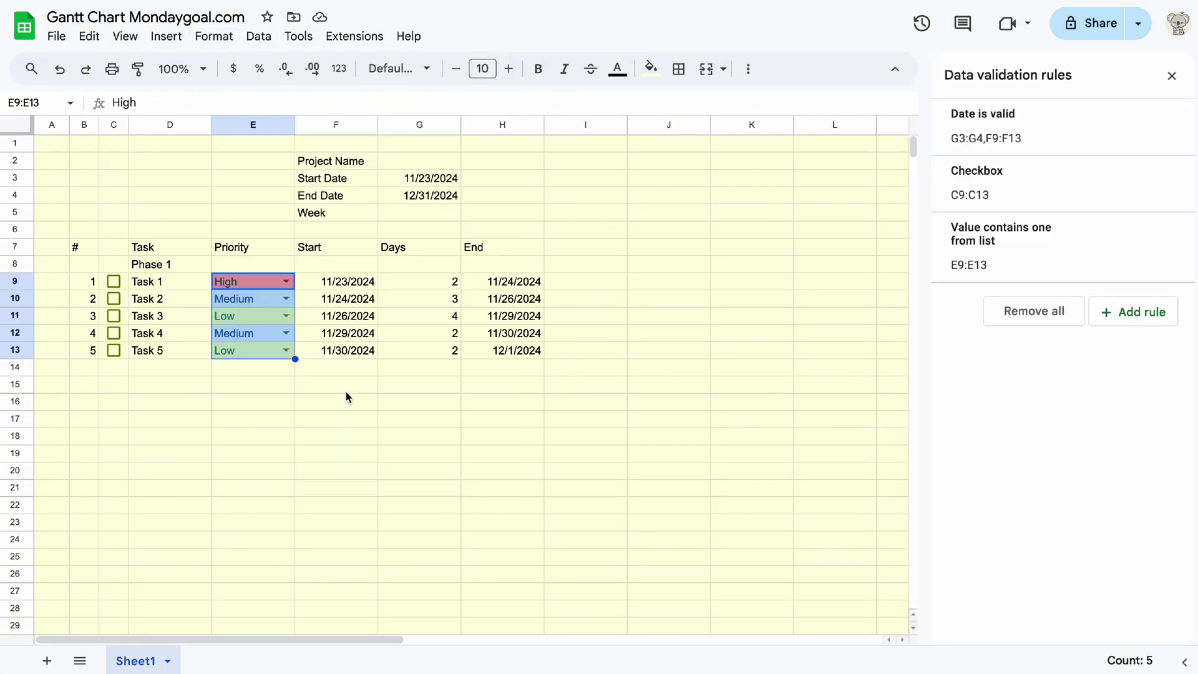
click(1058, 265)
click(973, 268)
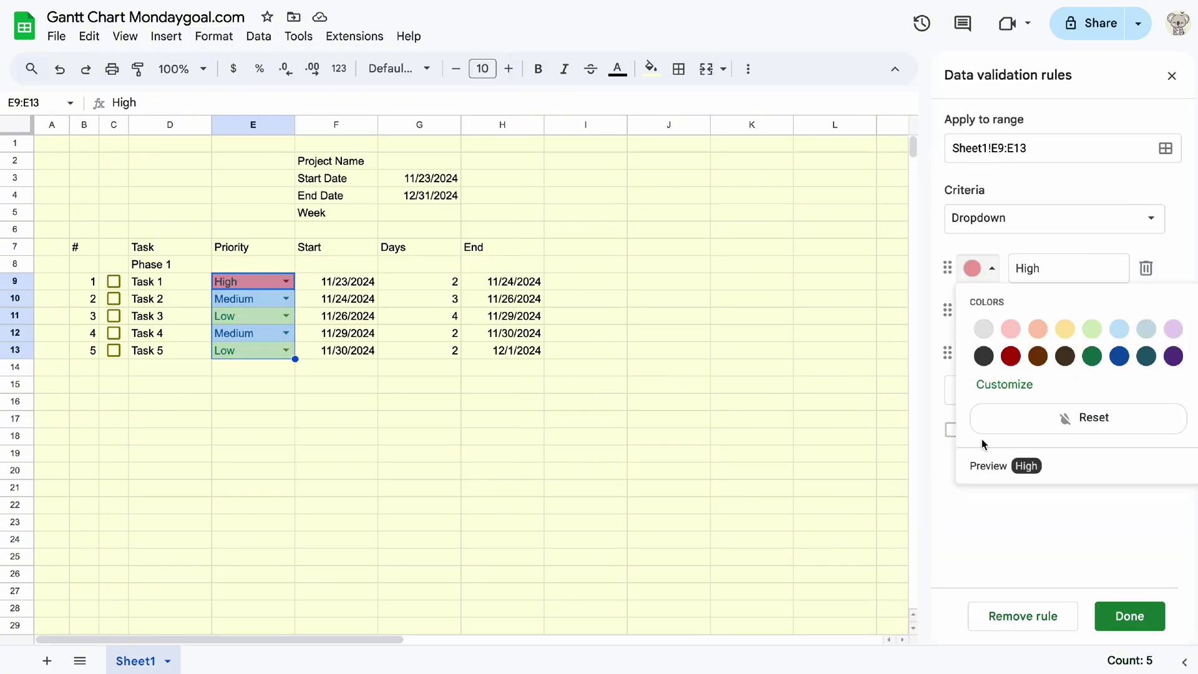
click(1010, 384)
click(811, 535)
click(673, 462)
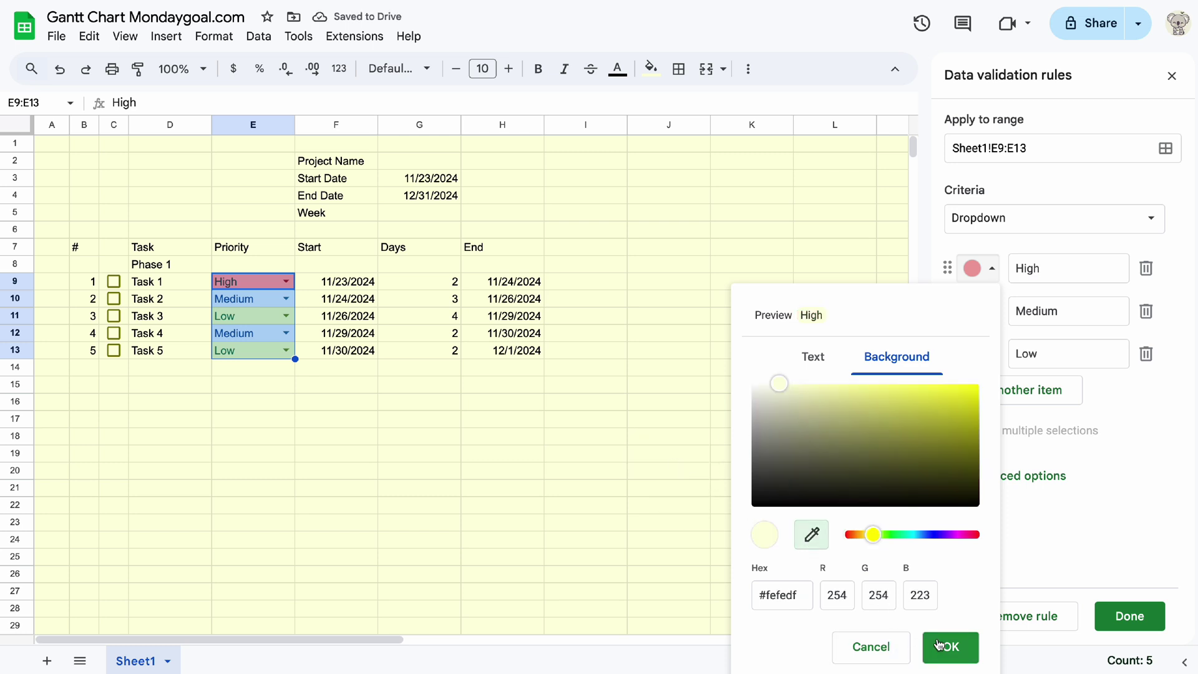
click(951, 647)
Set the Medium item's background colour in the Priority dropdown to #fefedf
click(993, 312)
click(1005, 428)
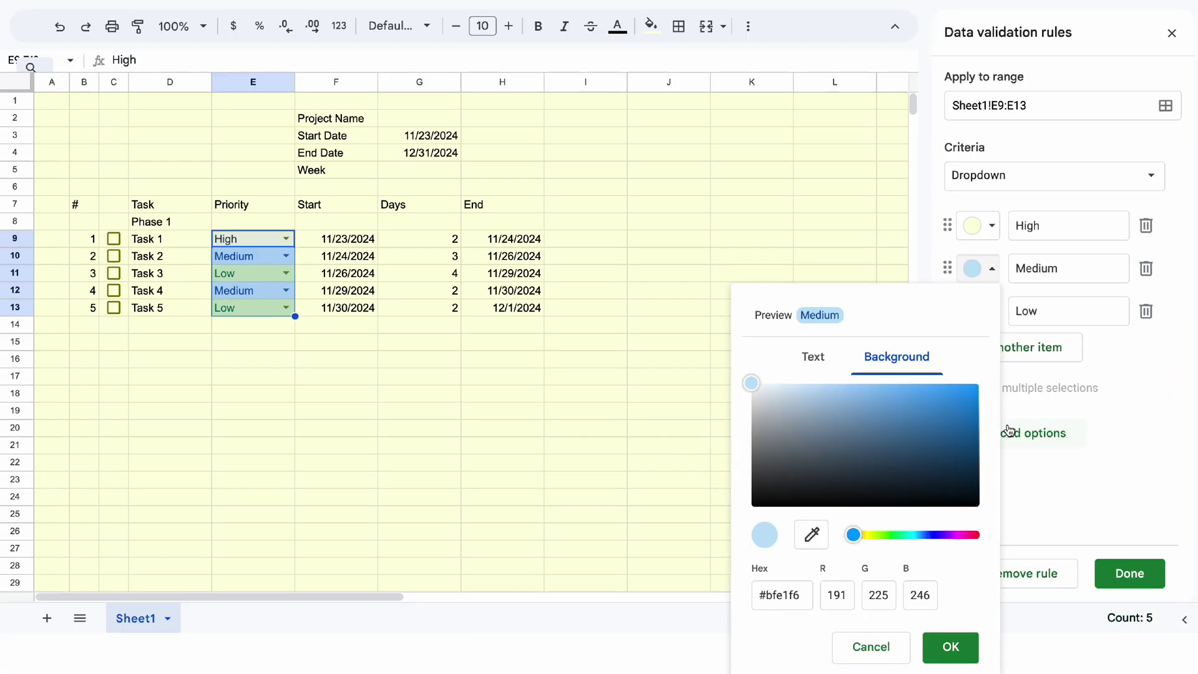
click(811, 535)
click(612, 412)
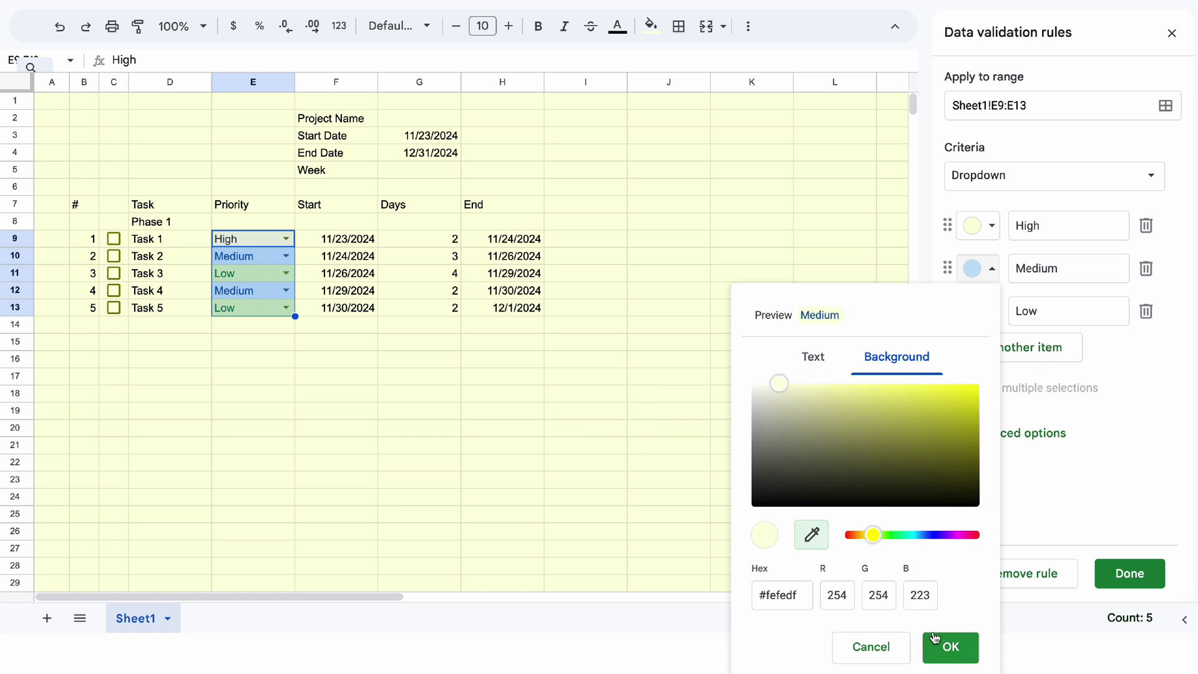
click(951, 646)
Match the Low item's background colour in the Priority dropdown to the sheet's pale yellow fill
click(979, 354)
click(1006, 470)
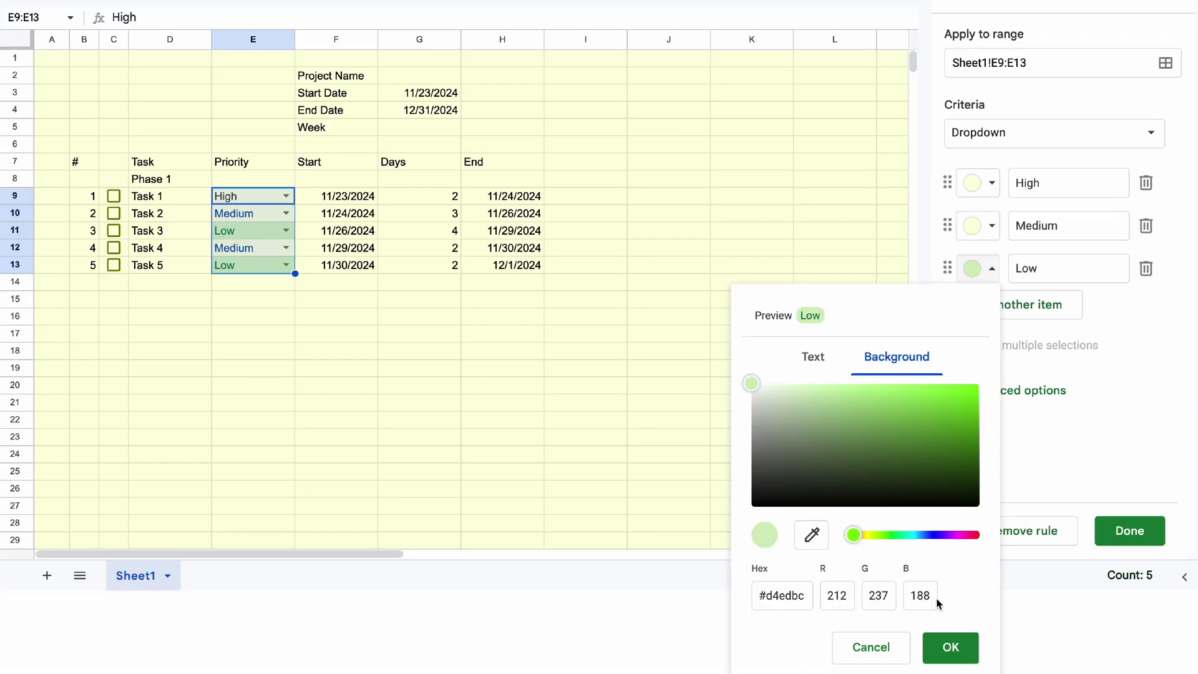
click(667, 379)
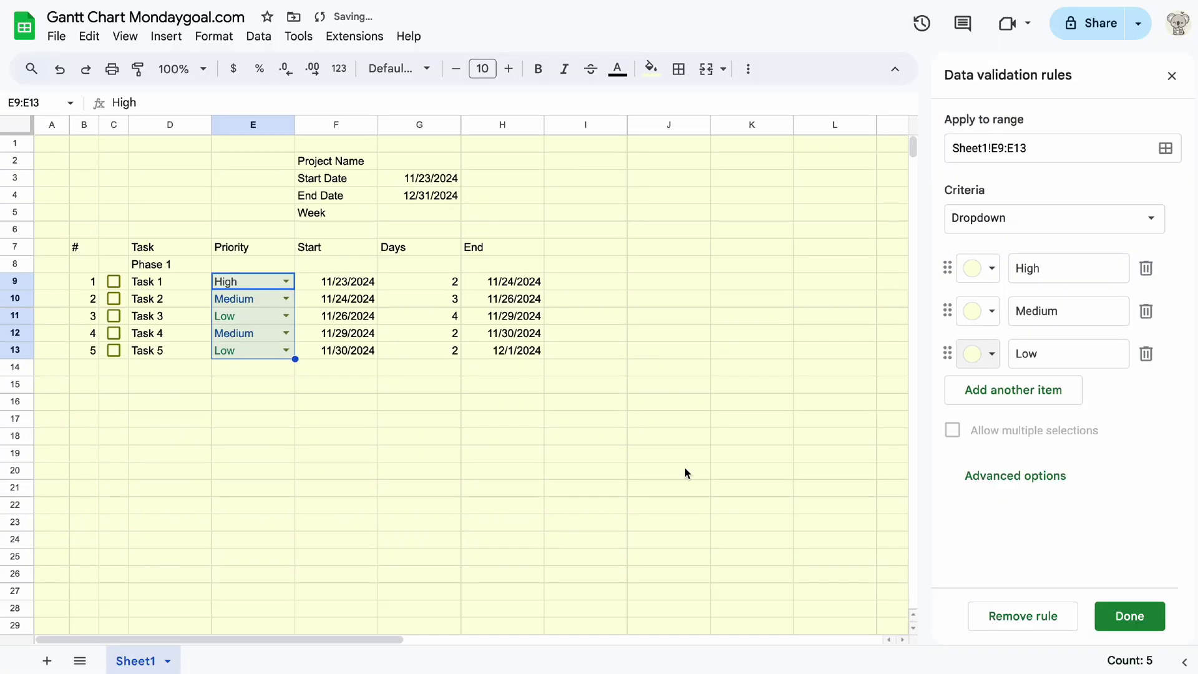
click(680, 493)
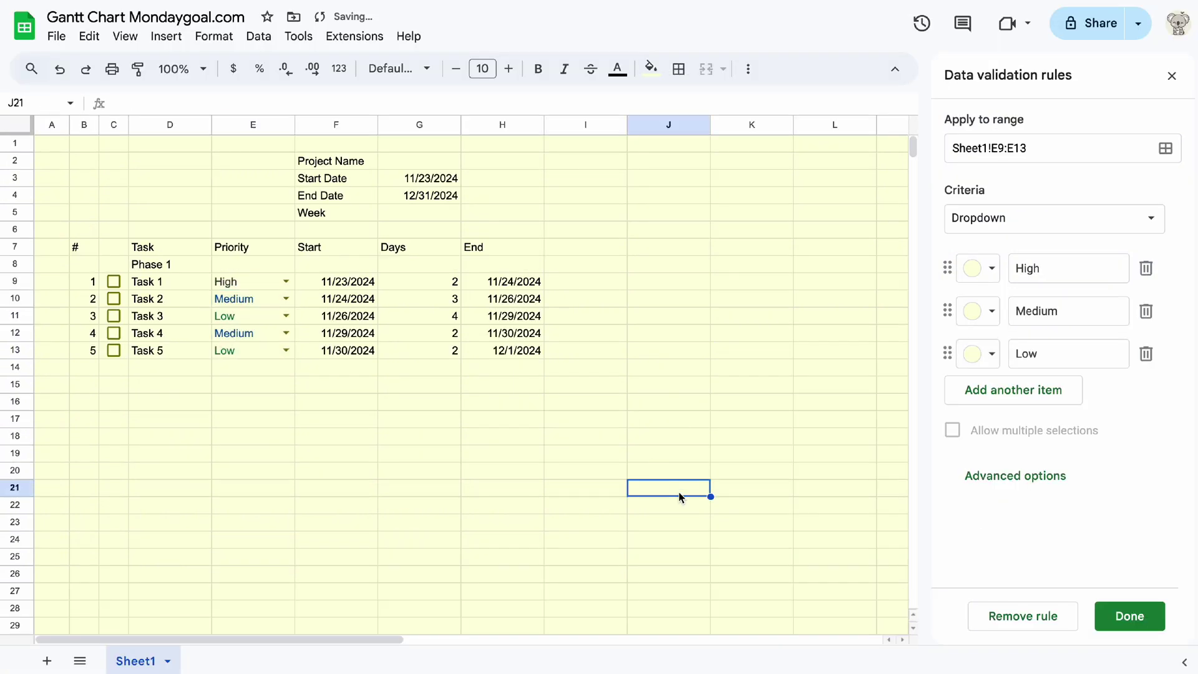
Set the High item's text colour in the Priority dropdown to dark red, #a92721
click(245, 282)
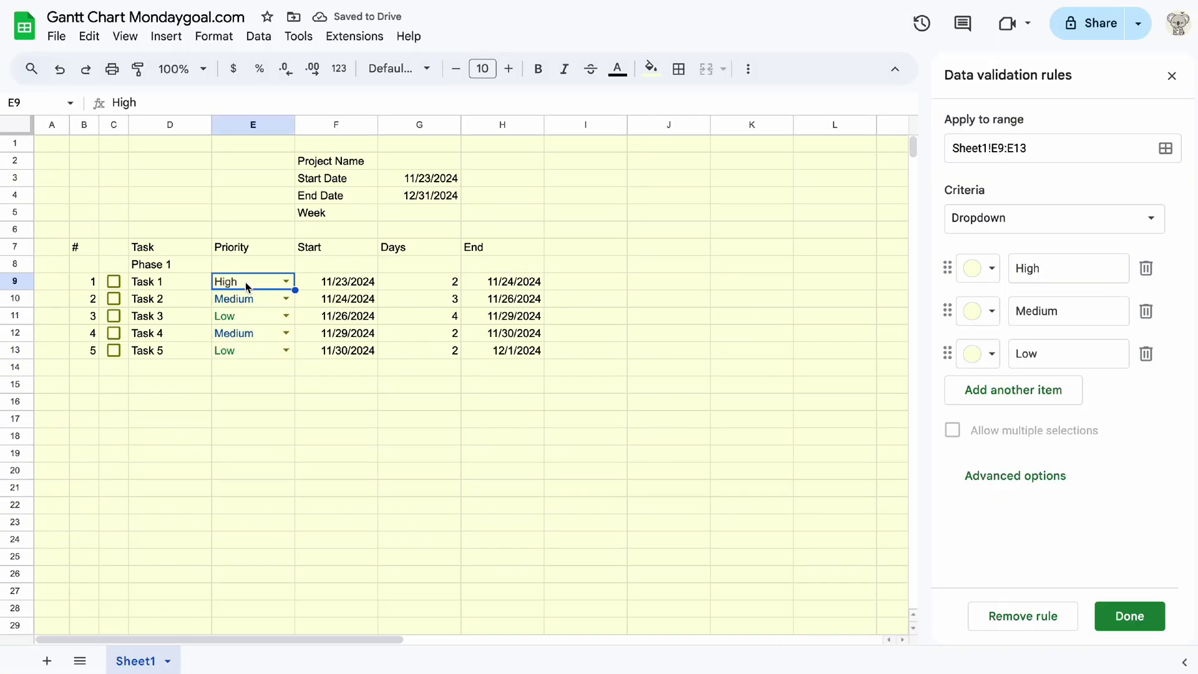
click(991, 269)
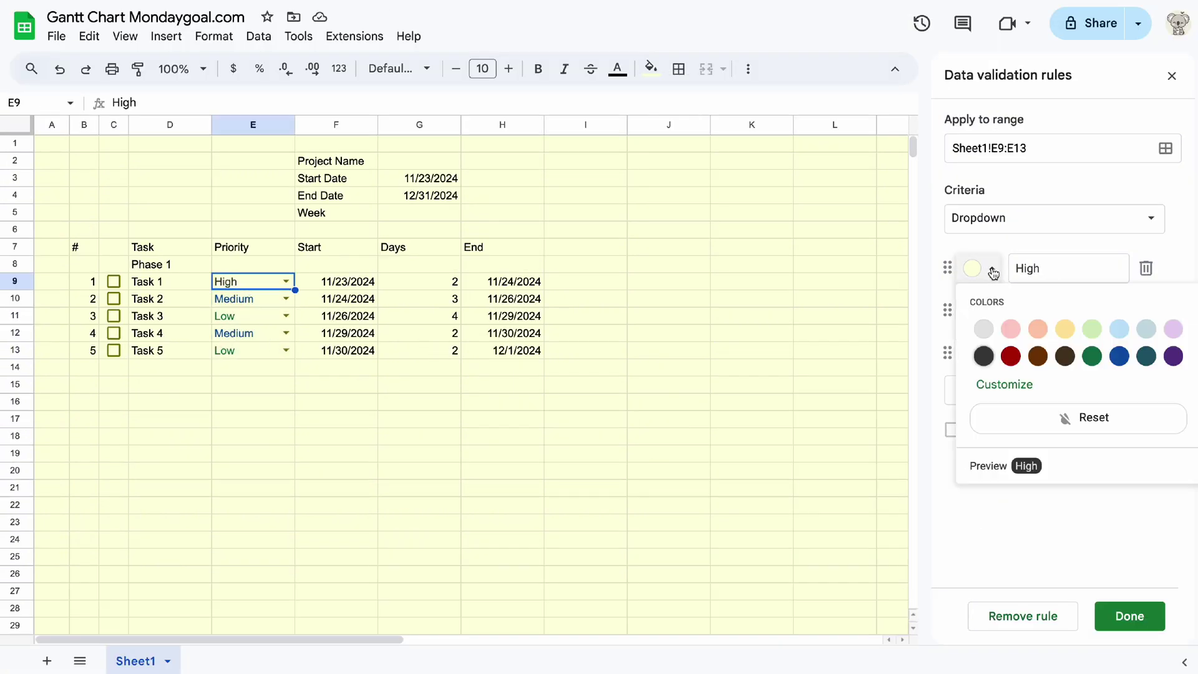
click(1015, 387)
click(823, 364)
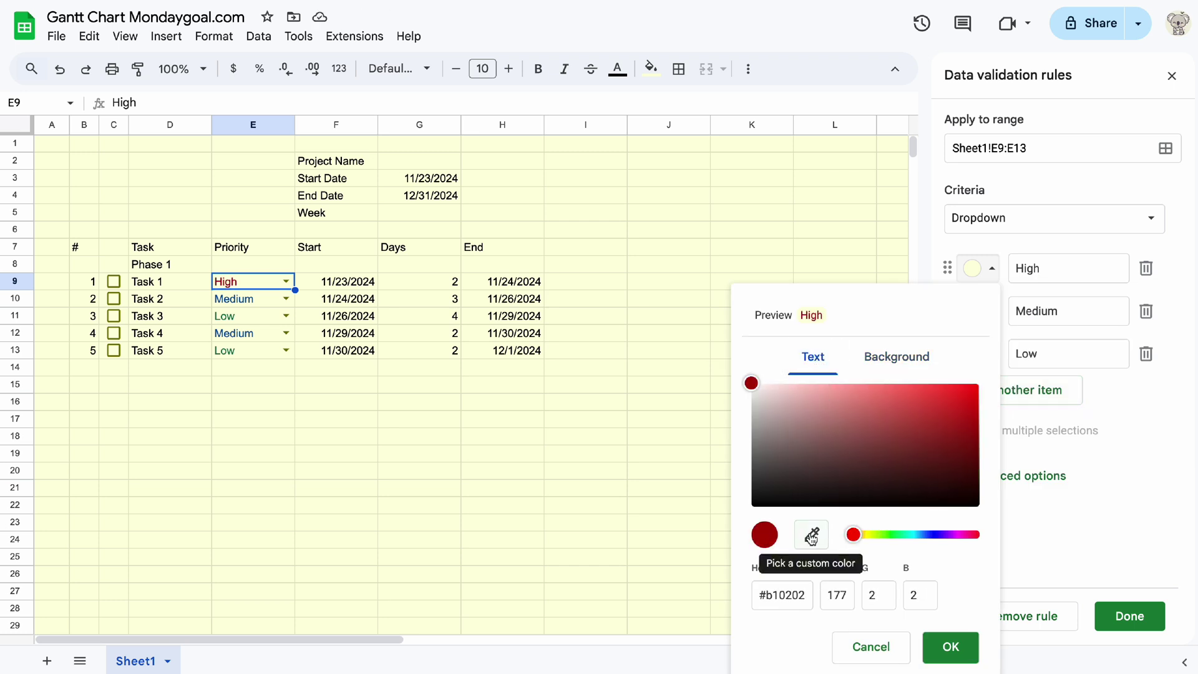
click(811, 537)
click(950, 429)
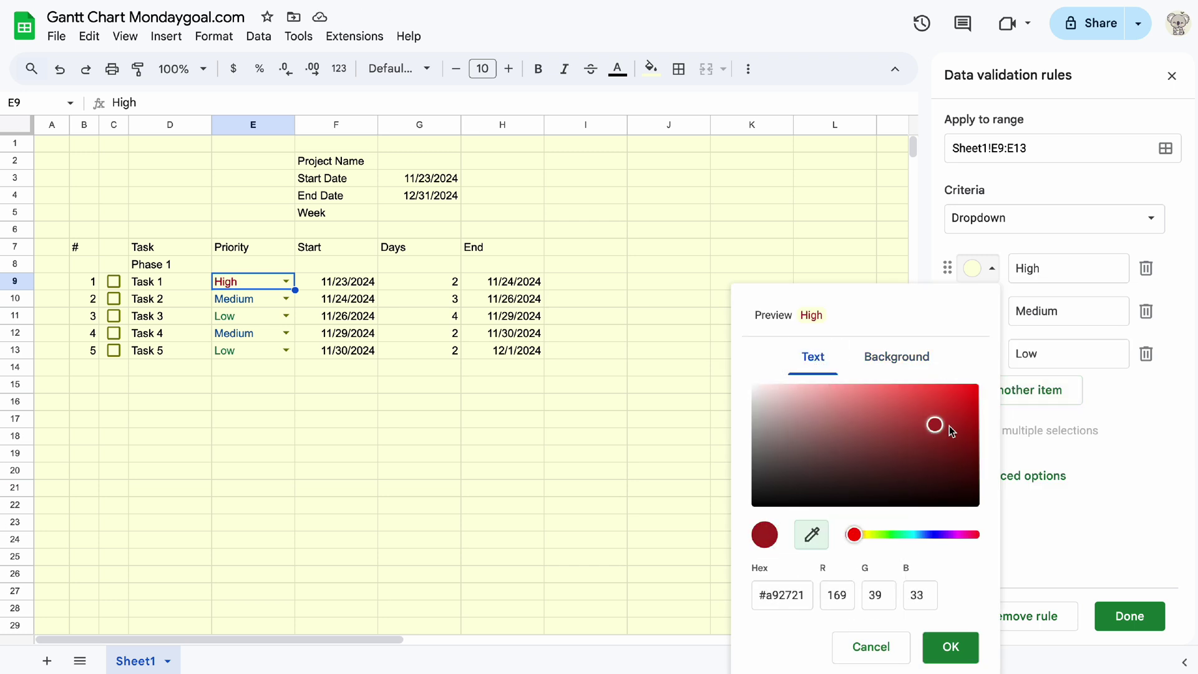
click(952, 649)
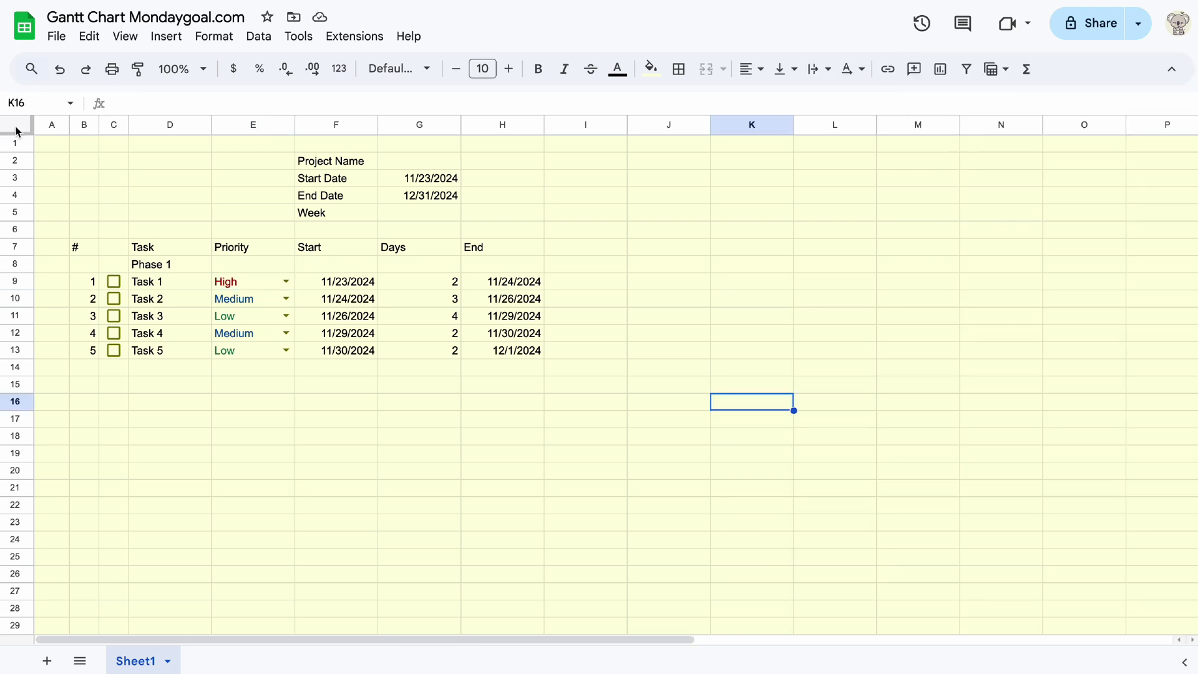
Add the Merriweather font and apply it to the whole sheet
click(17, 131)
click(427, 69)
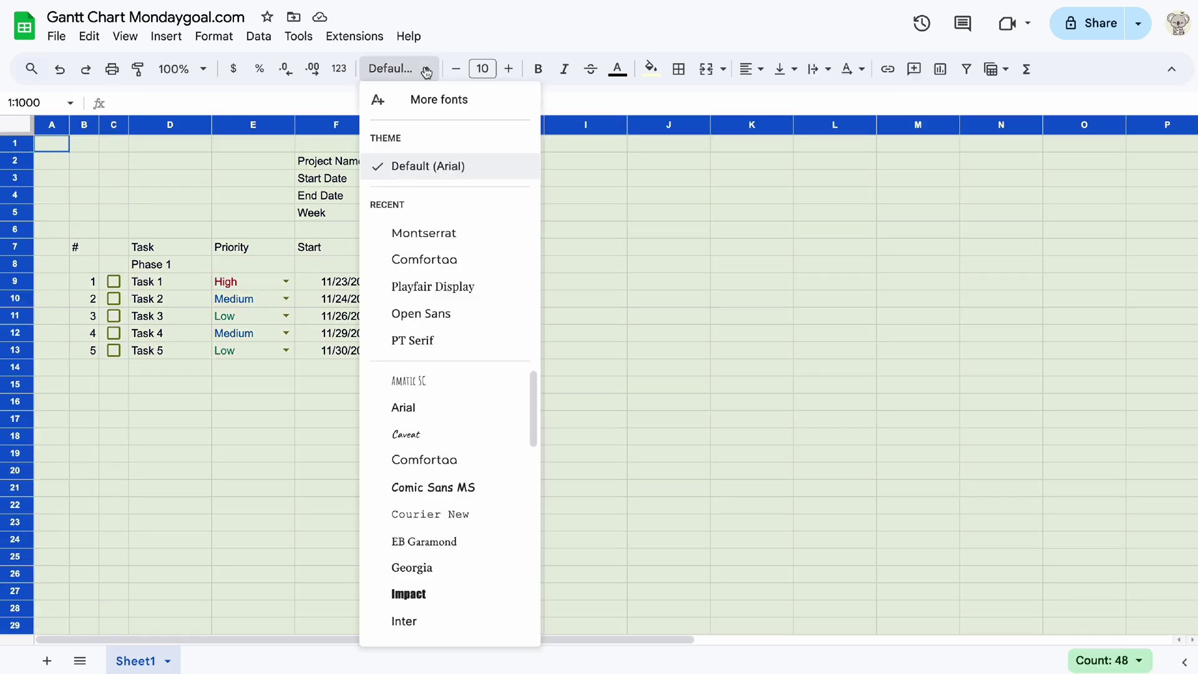
click(419, 99)
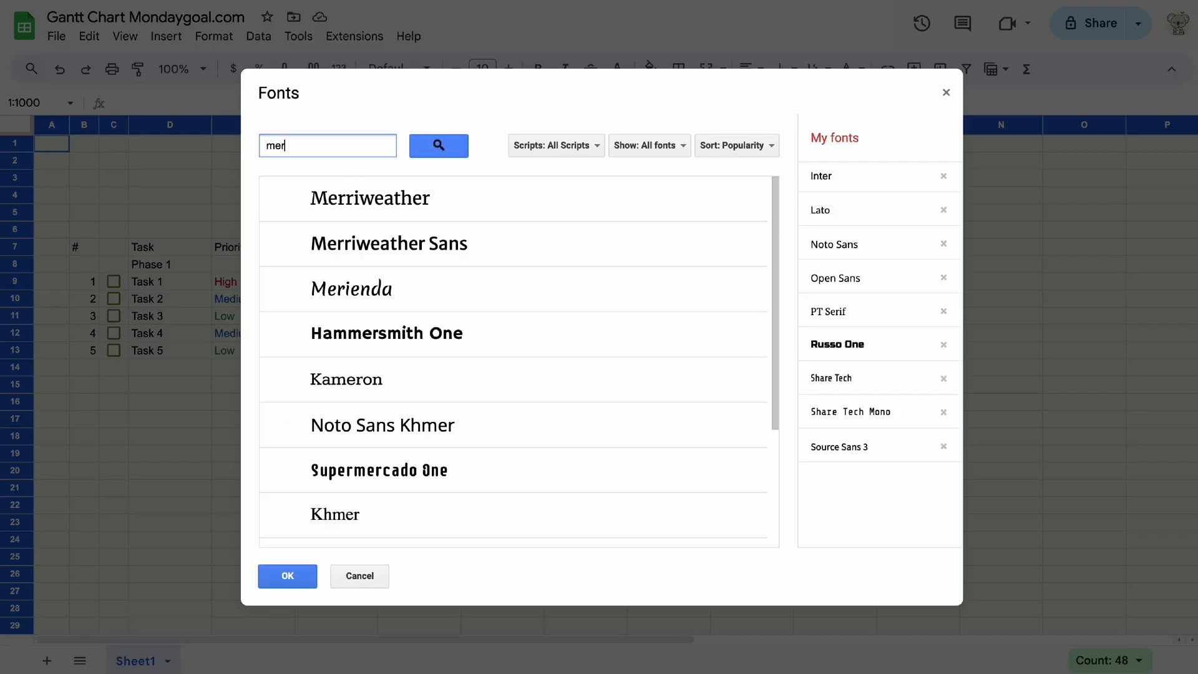
click(319, 200)
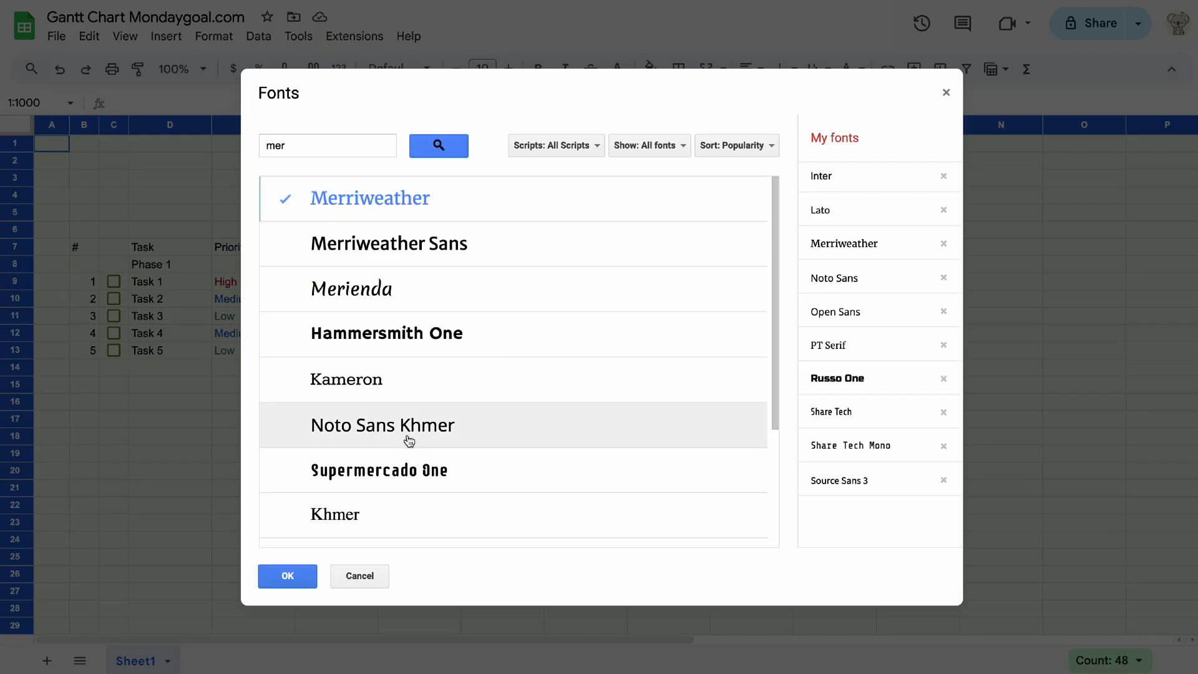
click(292, 579)
Find the Work Sans font and apply it to the project labels in F2:F5
drag(363, 165, 348, 222)
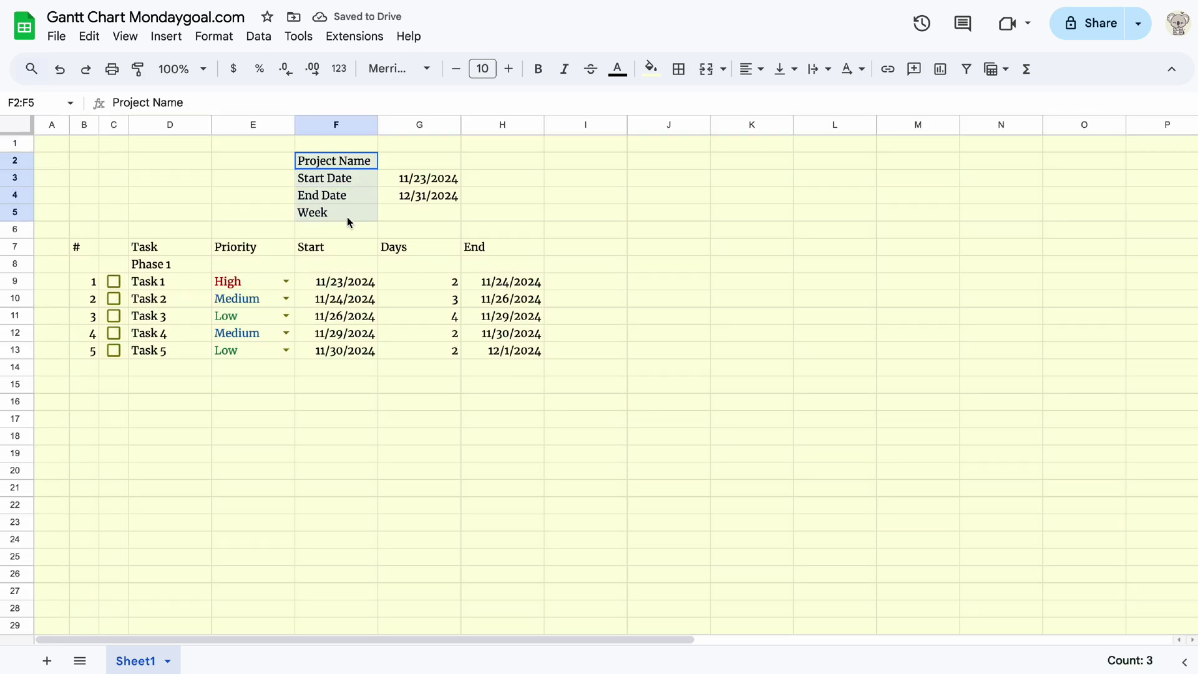
click(424, 70)
click(413, 99)
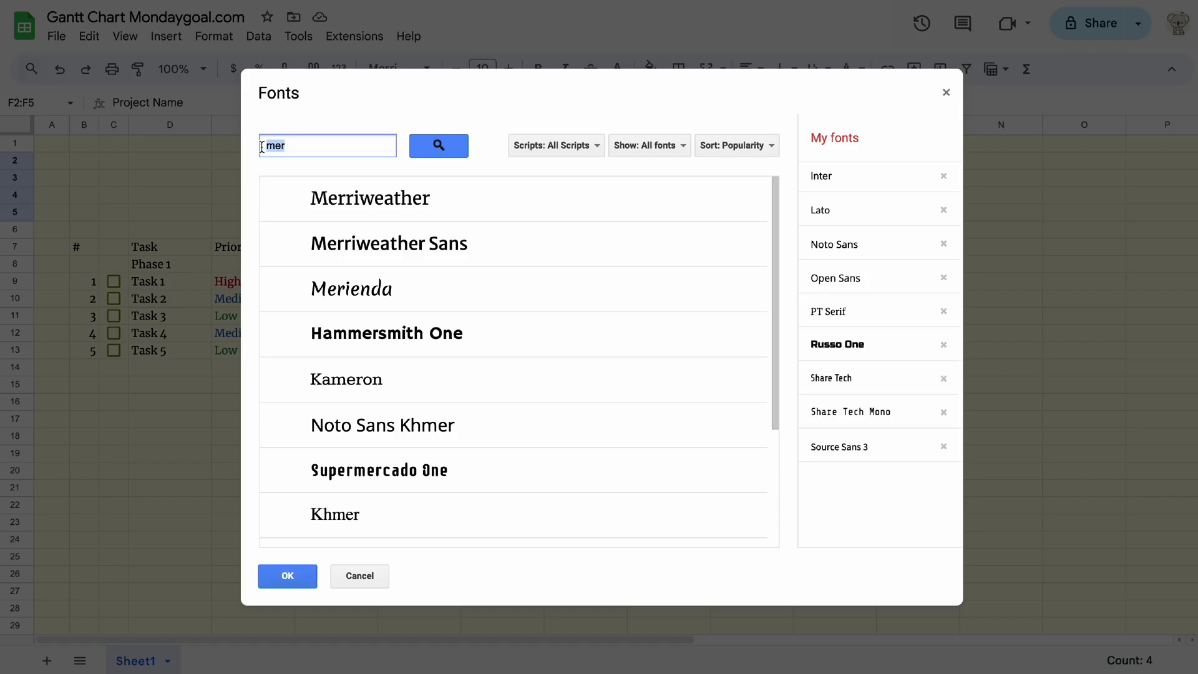
text(work)
key(Return)
click(350, 199)
click(294, 573)
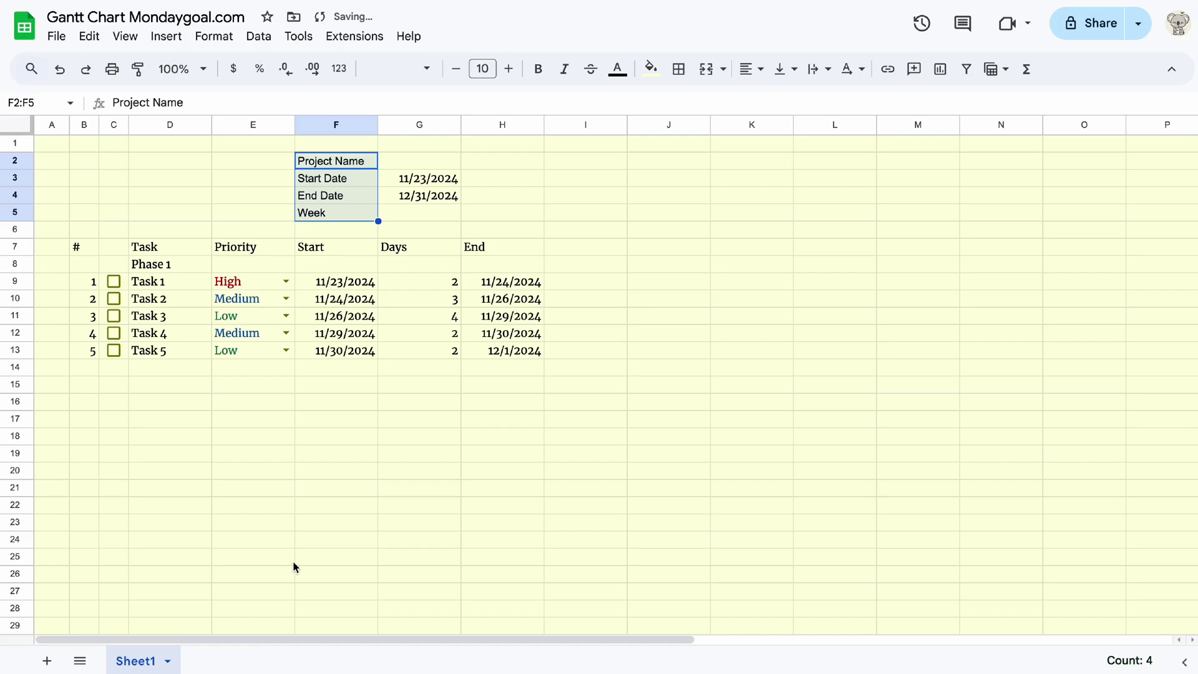
Apply the Work Sans font to the table header and Phase 1 rows, B7:H8
drag(87, 247, 499, 265)
click(417, 74)
click(437, 232)
click(515, 447)
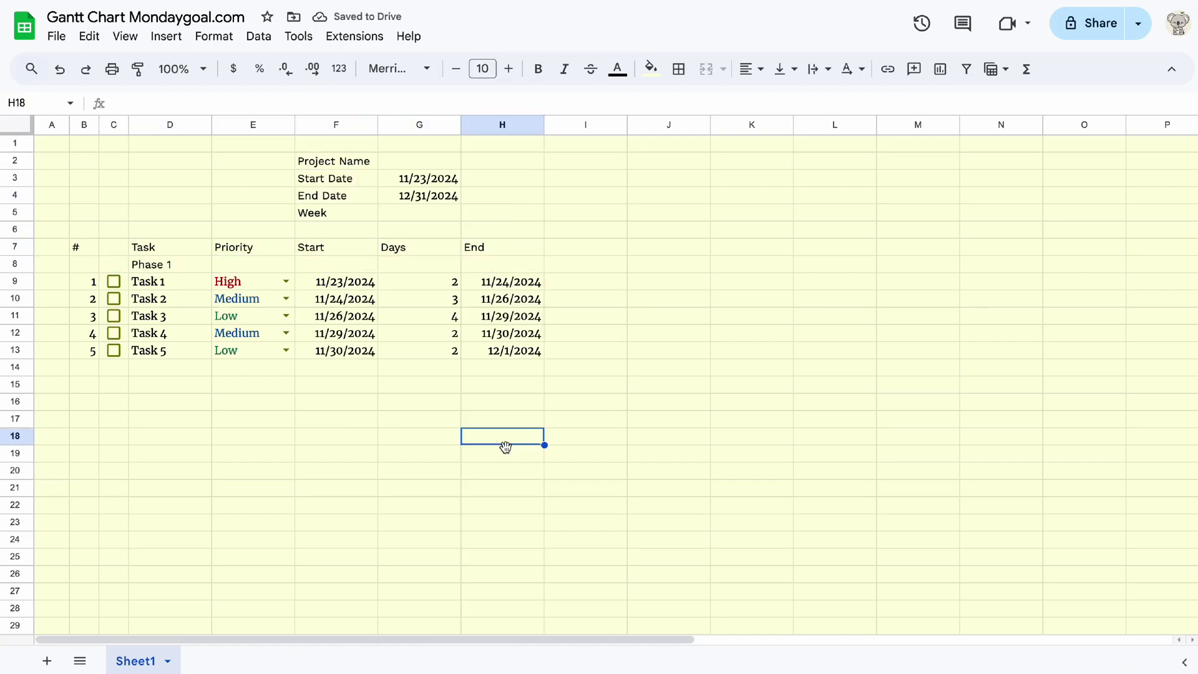
Bold the project labels in F2:F5 and the header and Phase 1 rows B7:H8, and enlarge both by one point
drag(337, 161, 340, 215)
click(508, 68)
click(538, 69)
drag(88, 255, 499, 275)
click(509, 69)
click(545, 73)
click(590, 345)
Raise the font size of the header rows B7:H8 and the project labels F2:F5 to 12
drag(85, 256, 500, 274)
click(509, 69)
drag(334, 162, 326, 225)
click(508, 69)
click(590, 330)
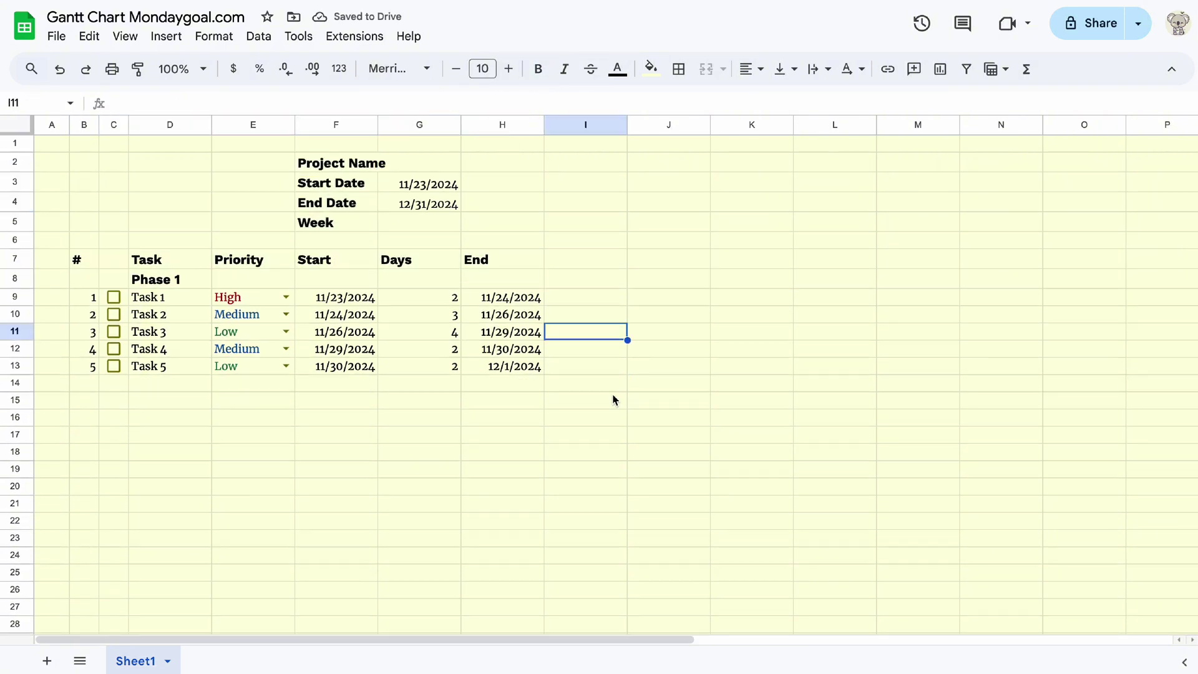
Duplicate the Phase 1 task block B8:H13 three times, starting at B15, B22 and B29
drag(83, 278, 530, 372)
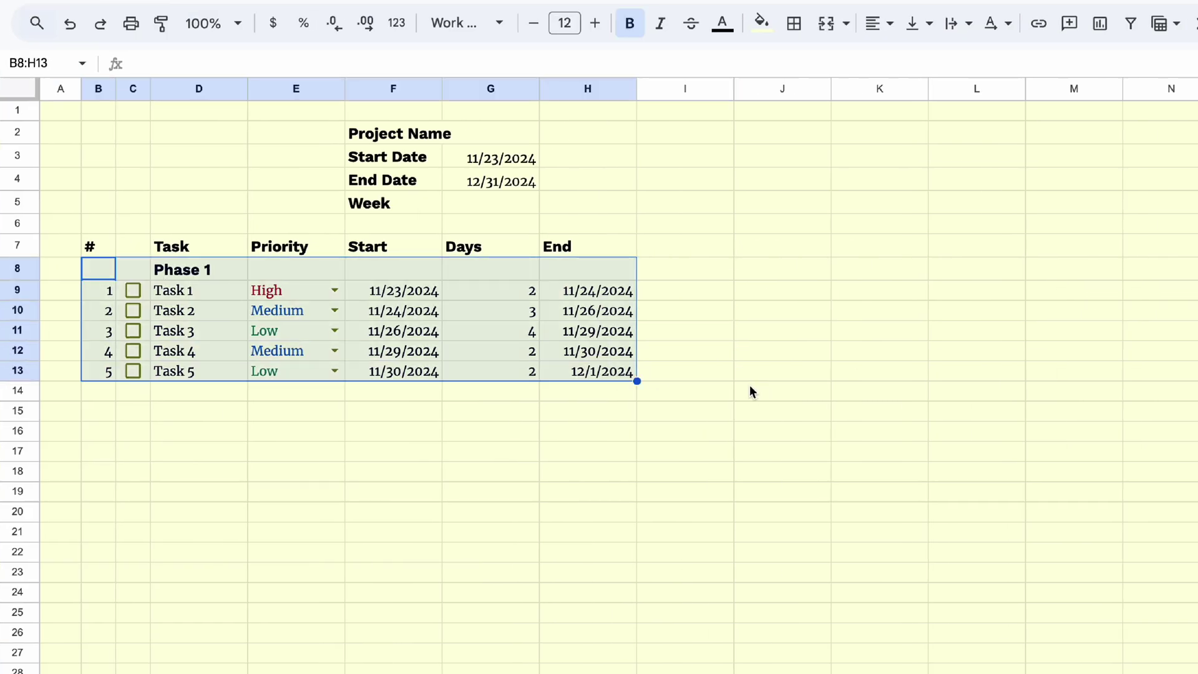
key(ctrl+c)
click(102, 412)
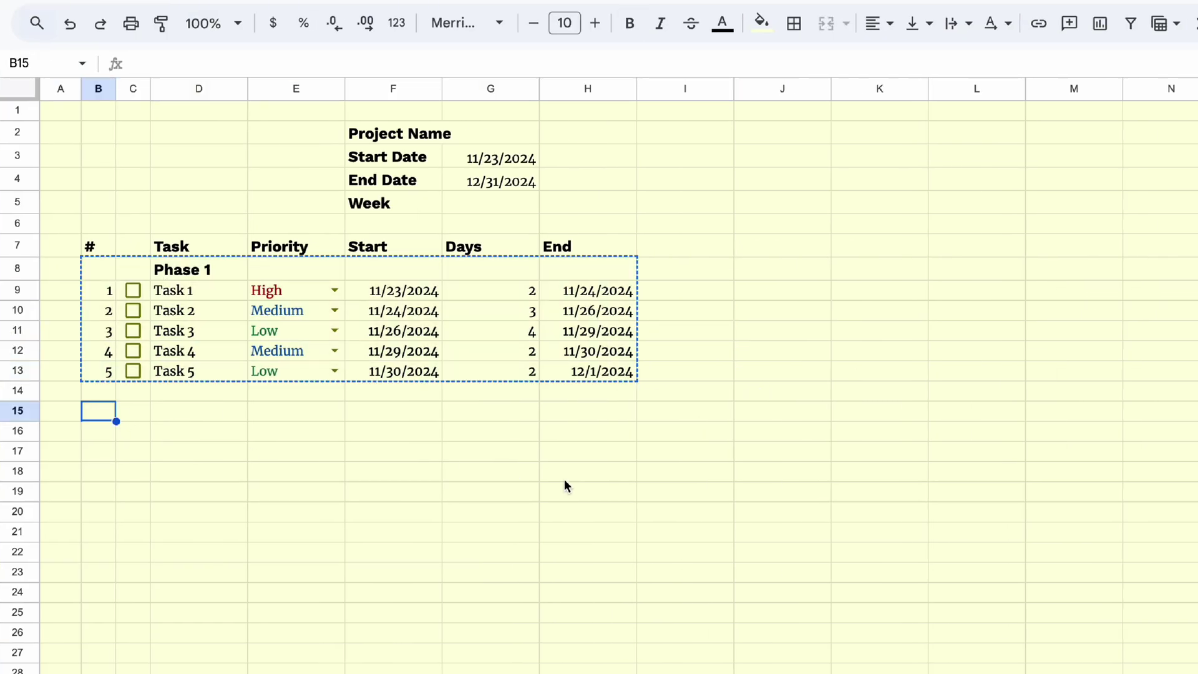
key(ctrl+v)
click(106, 562)
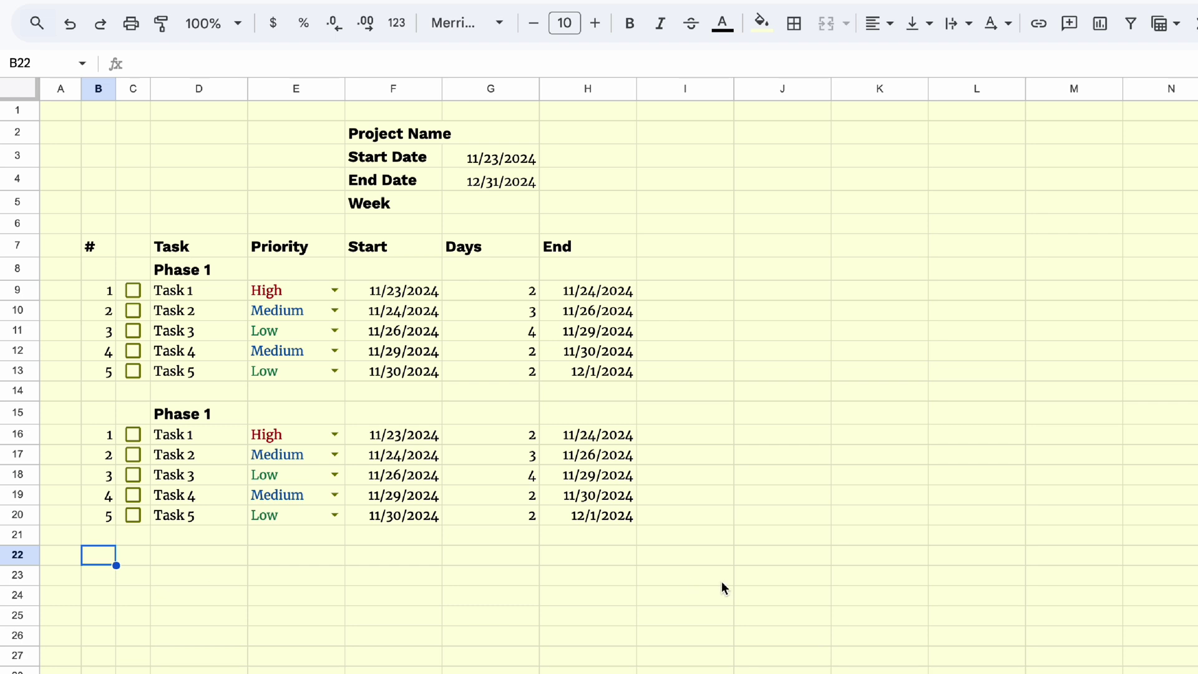
key(ctrl+v)
scroll(375, 531, down, 3)
click(107, 487)
key(ctrl+v)
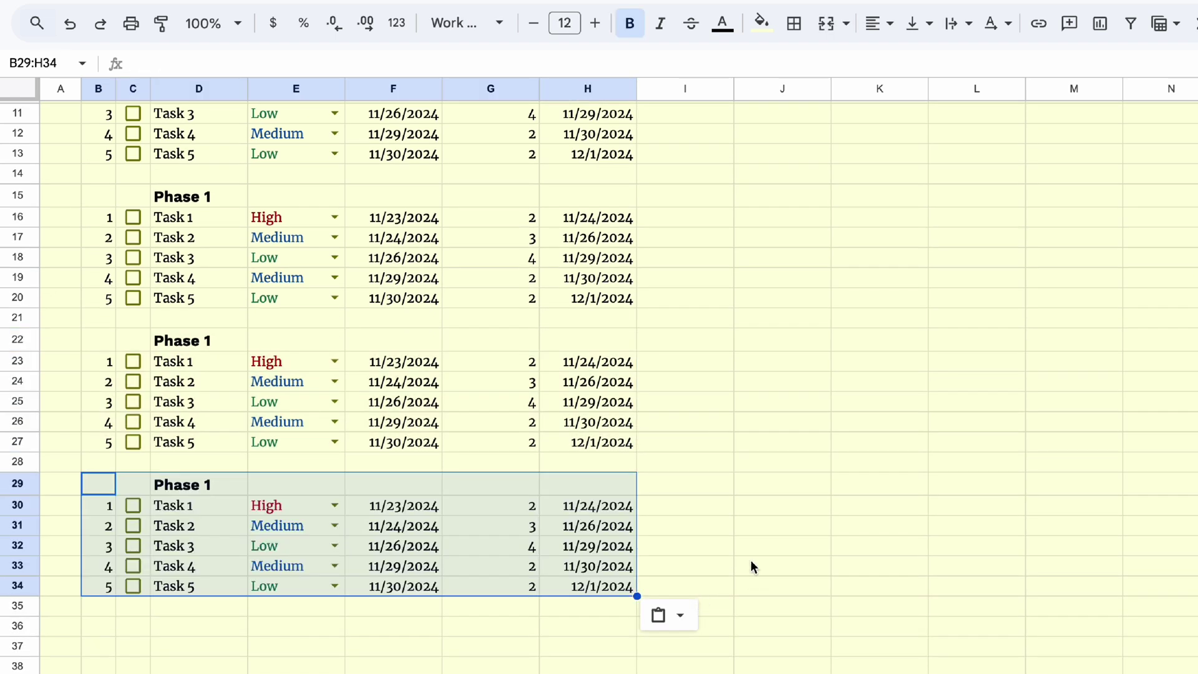
click(752, 548)
Rename the copied phase headings in D15, D22 and D29 to Phase 2, Phase 3 and Phase 4
scroll(758, 564, up, 3)
click(218, 356)
double_click(213, 354)
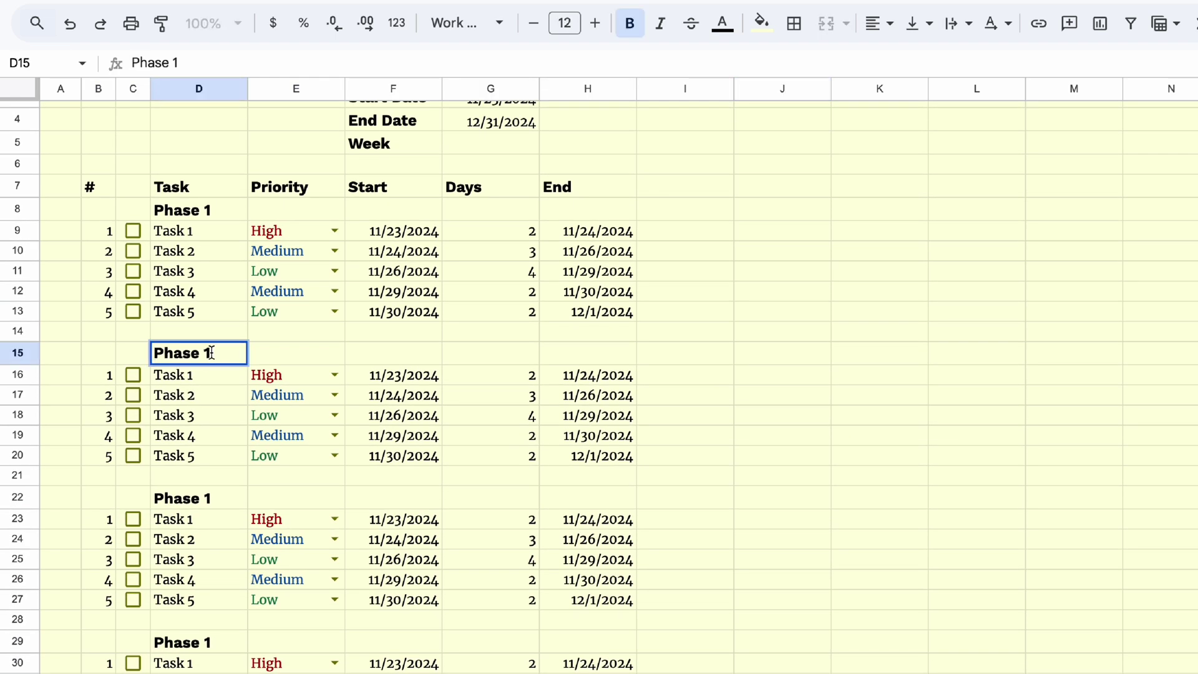
click(220, 504)
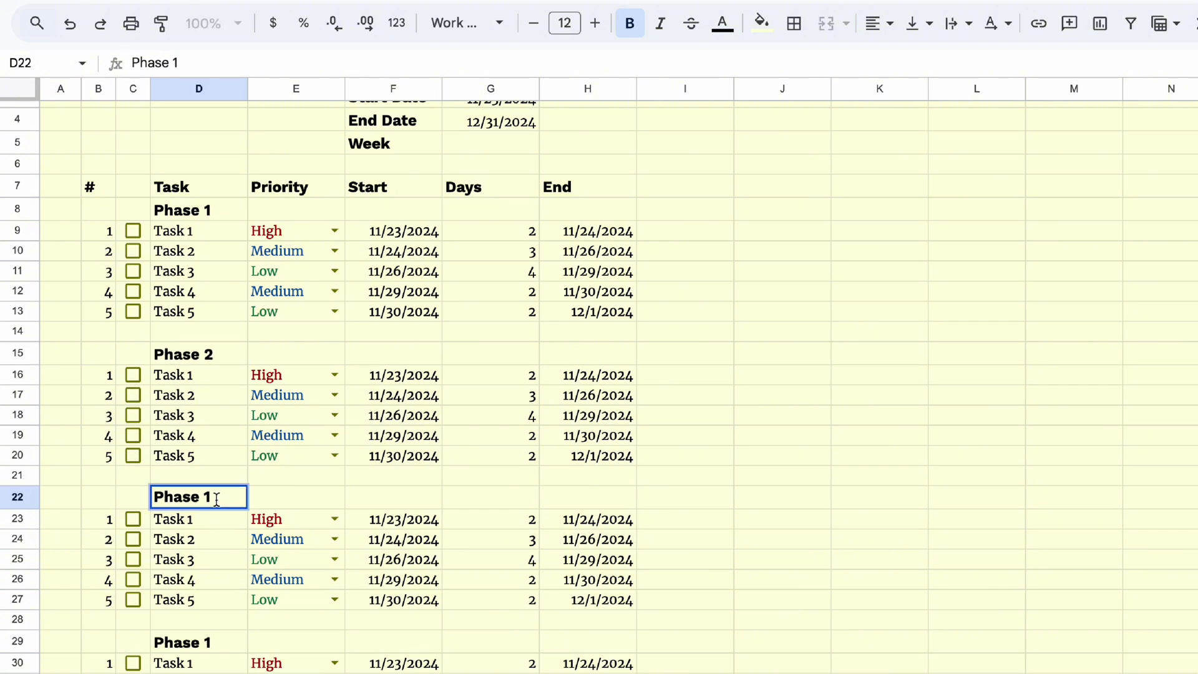
double_click(214, 641)
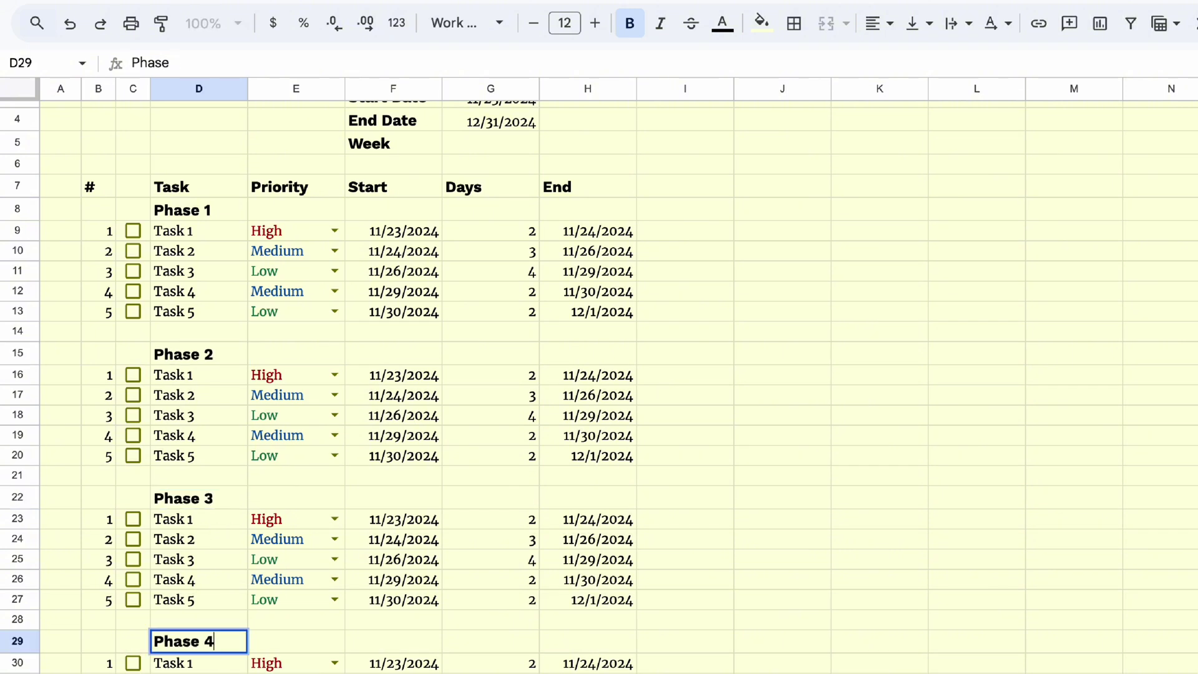
scroll(740, 567, down, 2)
click(741, 567)
scroll(740, 567, up, 3)
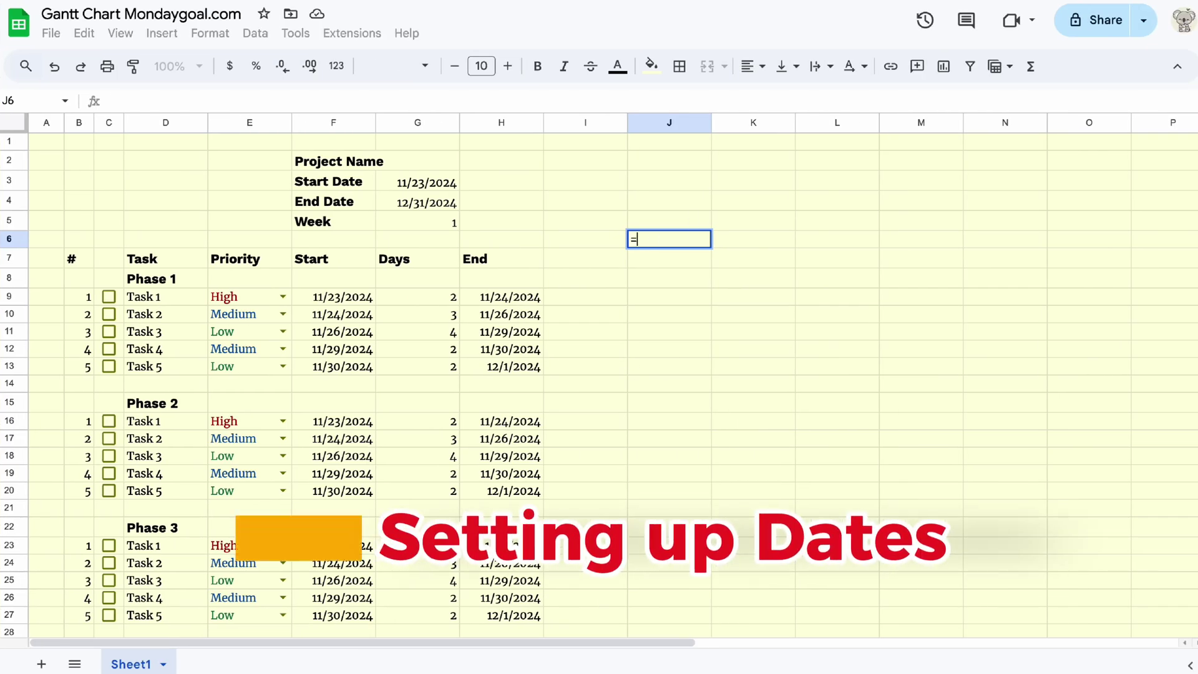
Complete the formula =G3 in cell J6 so the timeline begins at the project start date
click(431, 185)
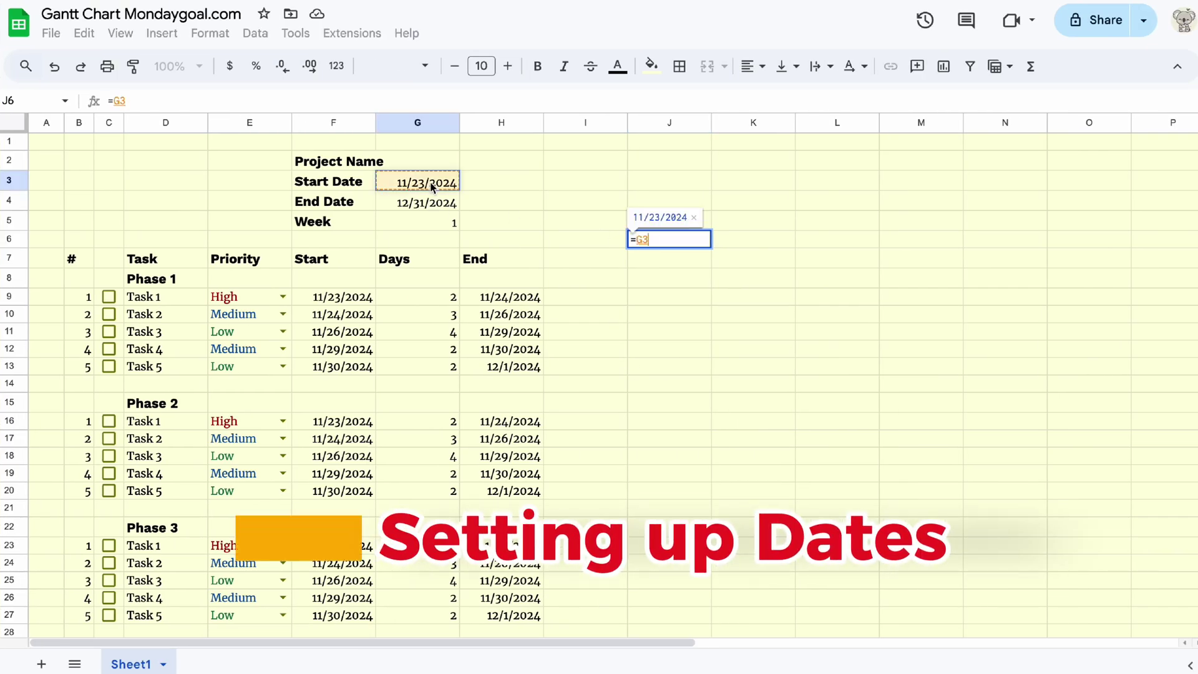
key(Return)
key(Up)
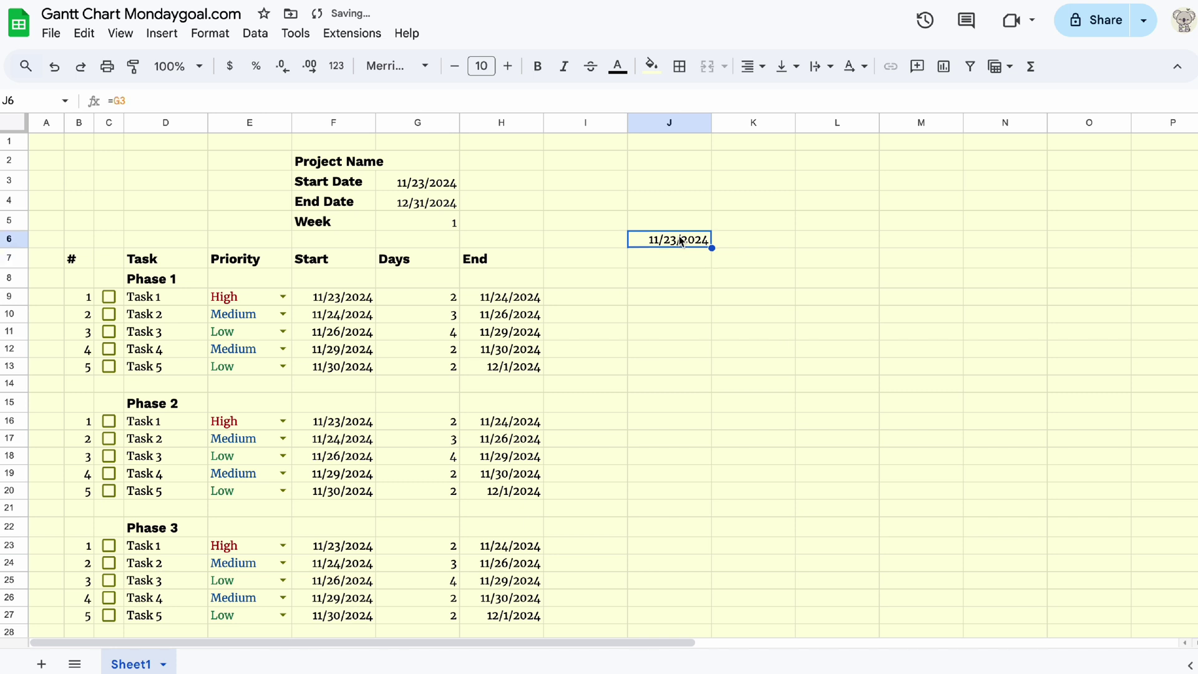
Apply the custom number format d to J6 so the date displays only its day number
click(224, 38)
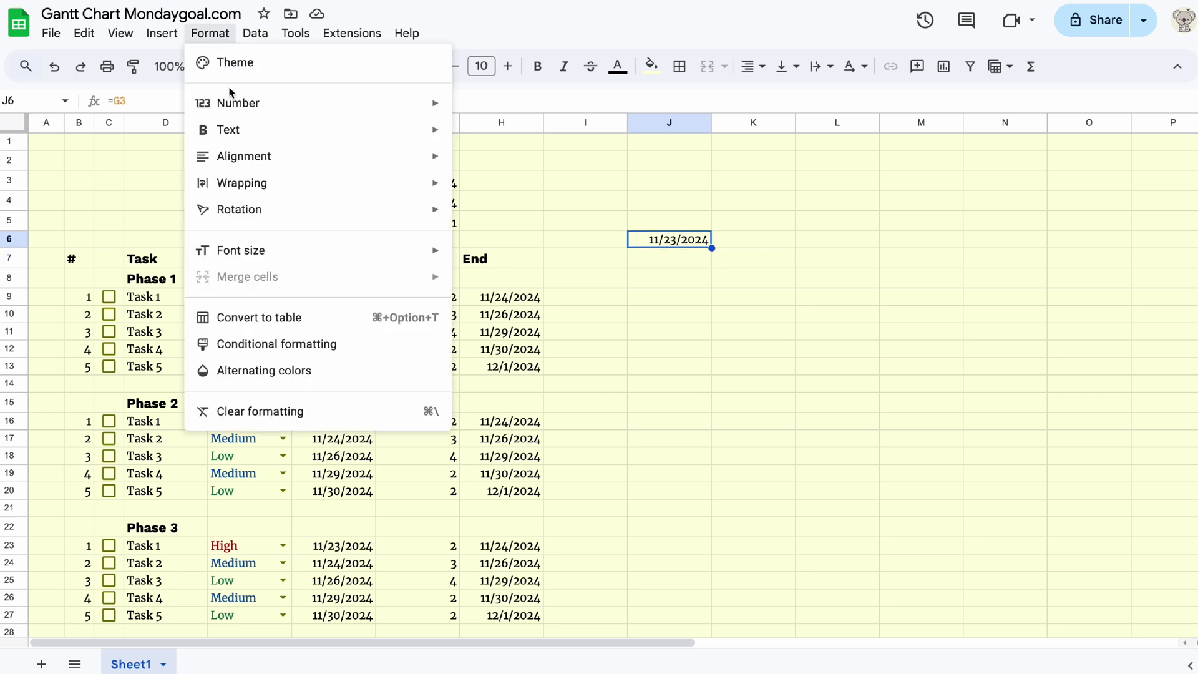
mouse_move(235, 111)
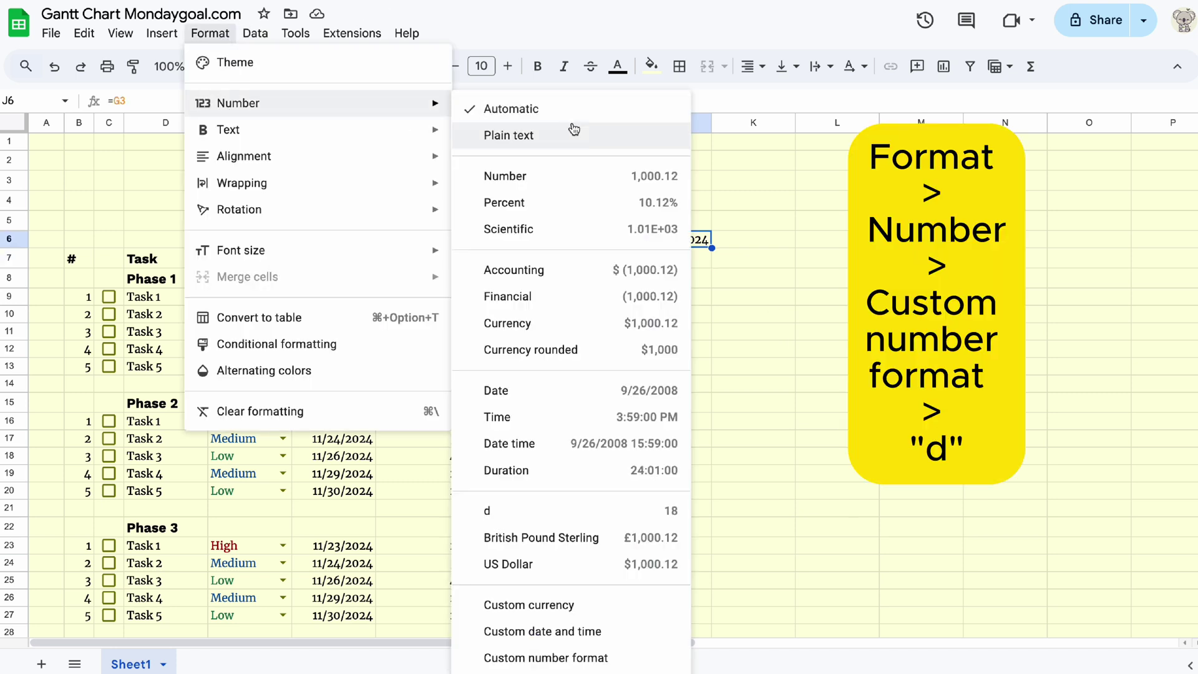
click(582, 659)
text(d)
key(BackSpace)
text(d)
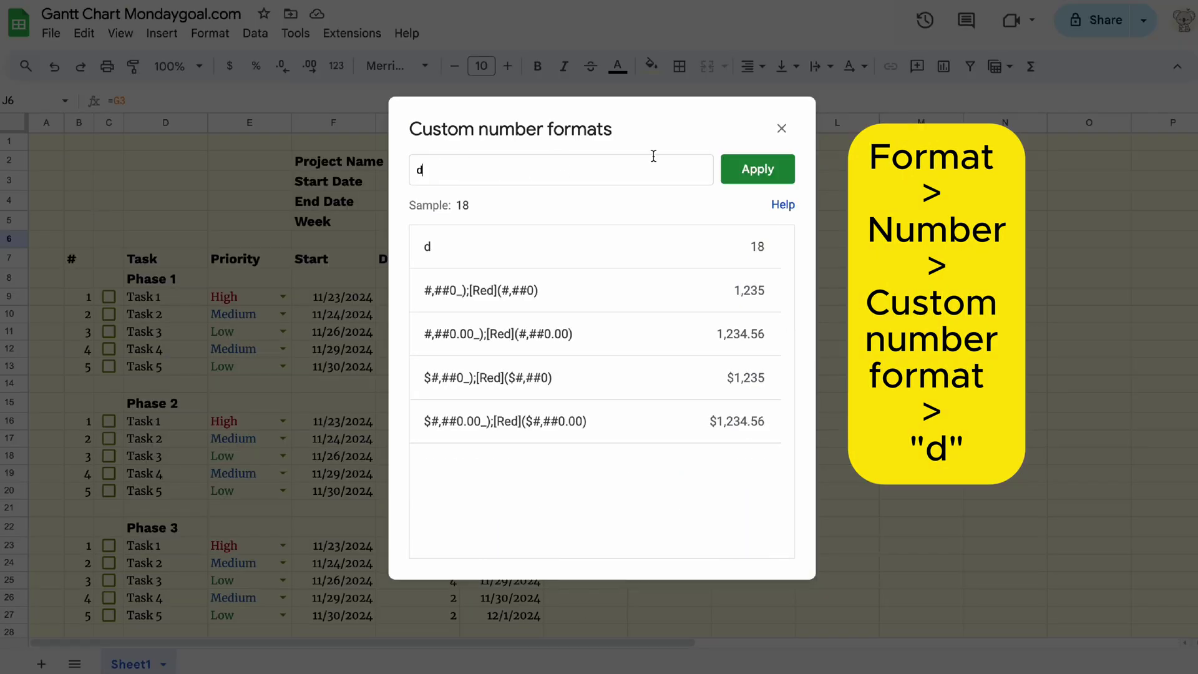
click(758, 169)
Enter =J6+1 in K6 and fill the formula across to P6 to complete the week's dates
click(737, 245)
text(=)
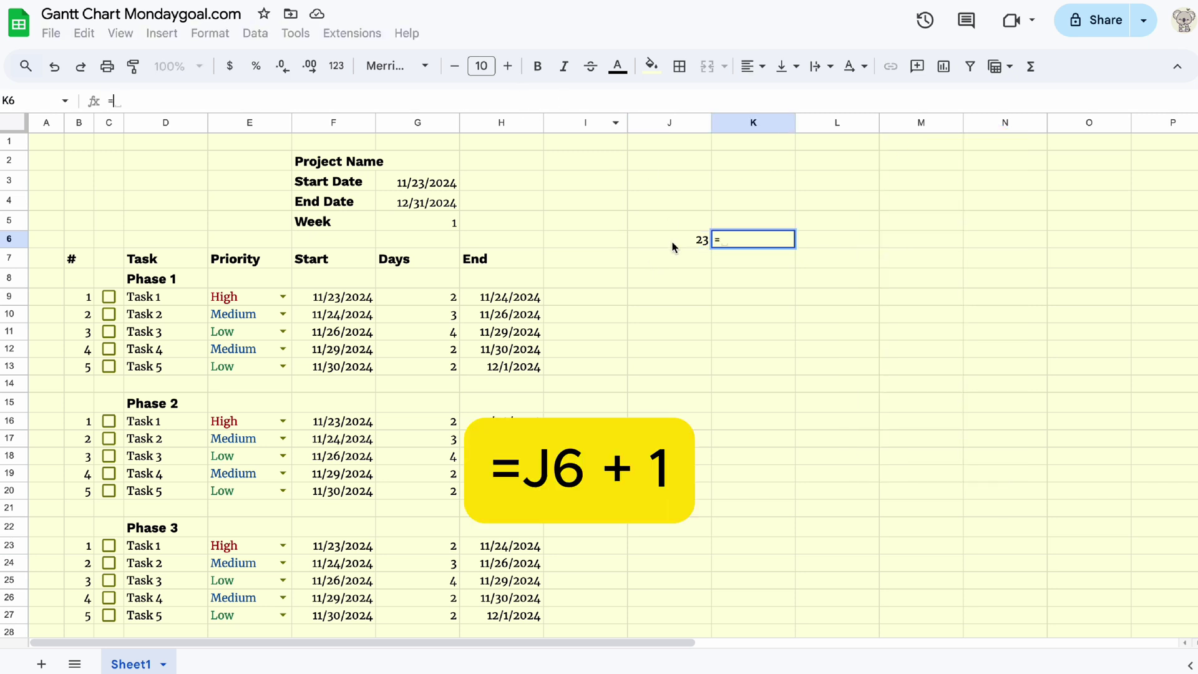
click(673, 246)
text(+1)
key(Return)
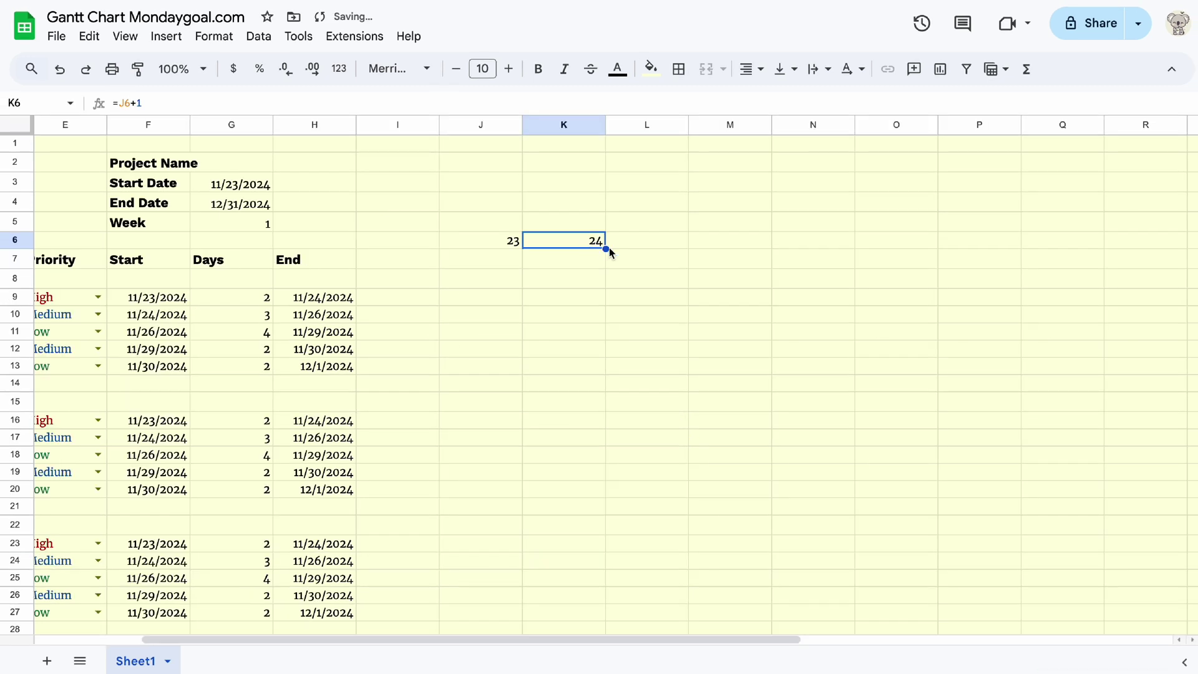
drag(605, 249, 1017, 251)
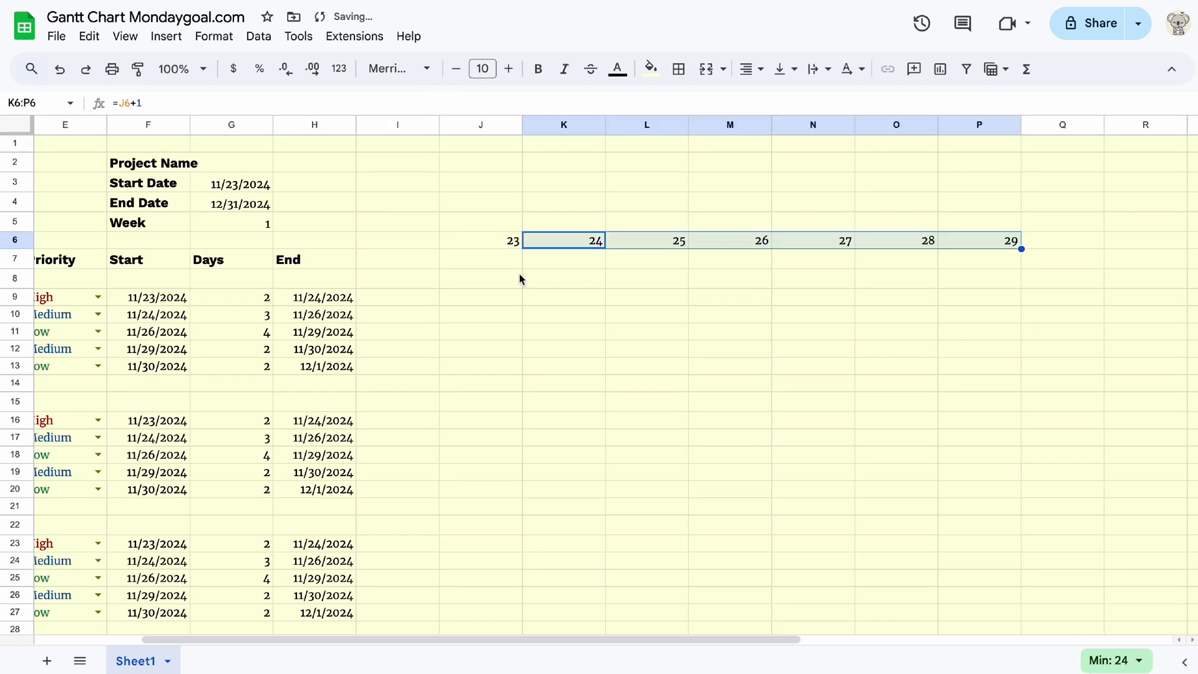
scroll(517, 272, right, 1)
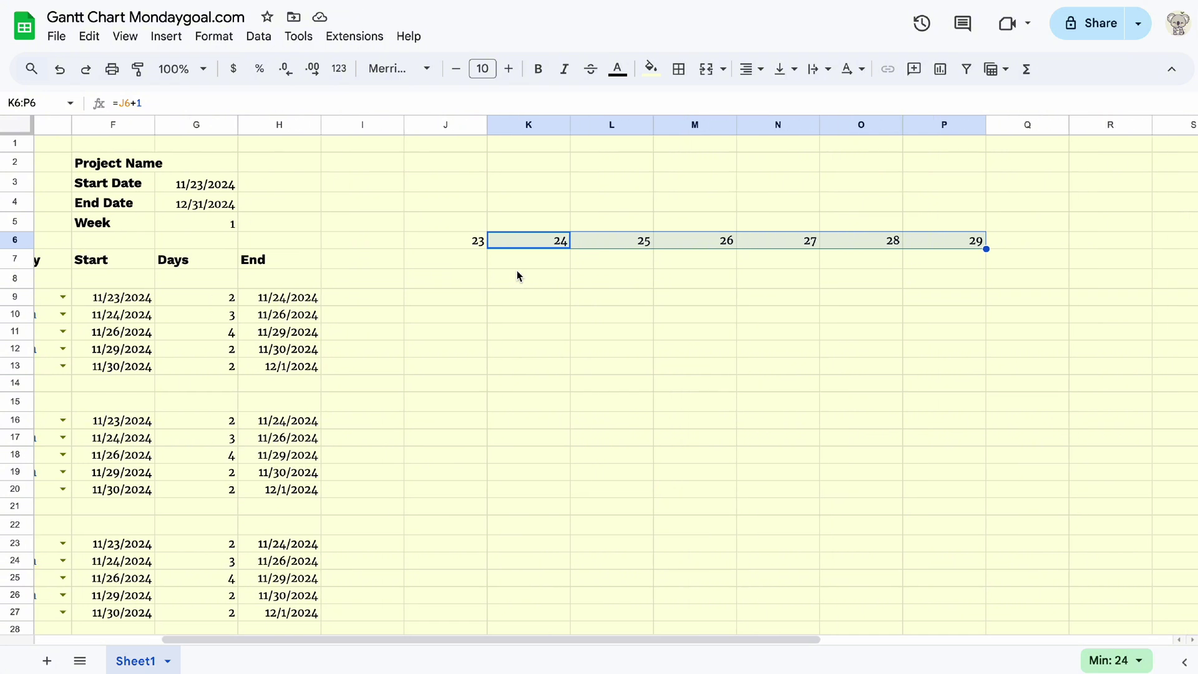
Enter =Left(text(J6, "ddd")) in J7 and fill the formula across to P7 for the weekday initials
click(481, 263)
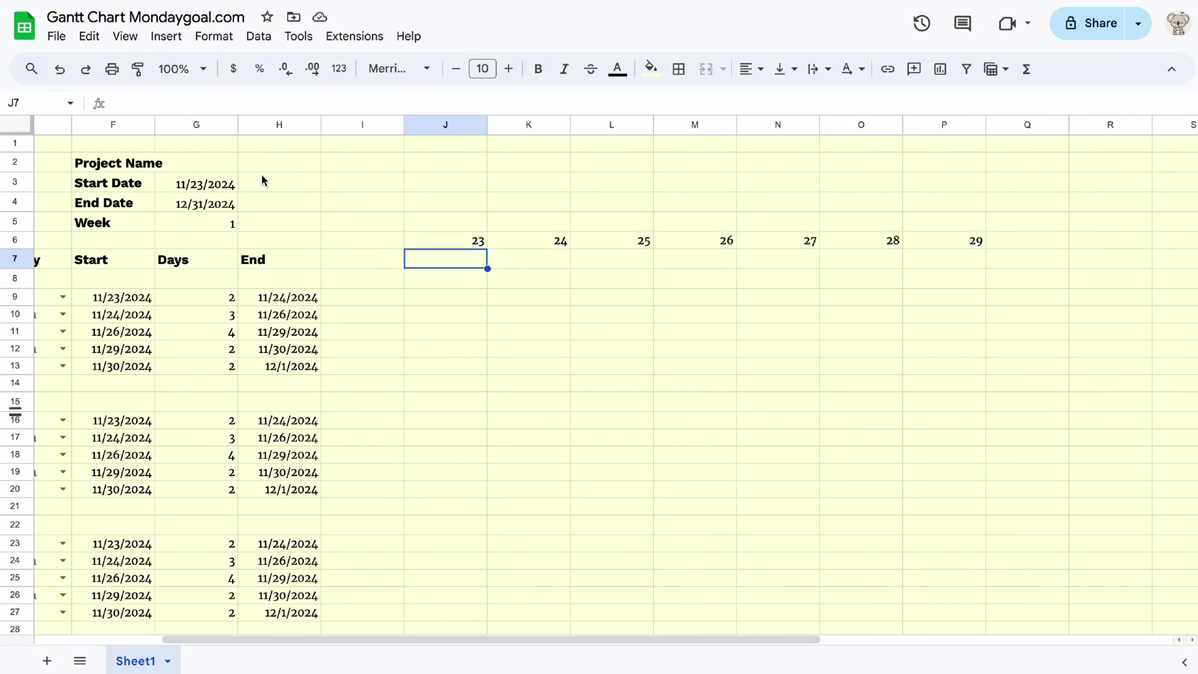
click(286, 103)
text(=)
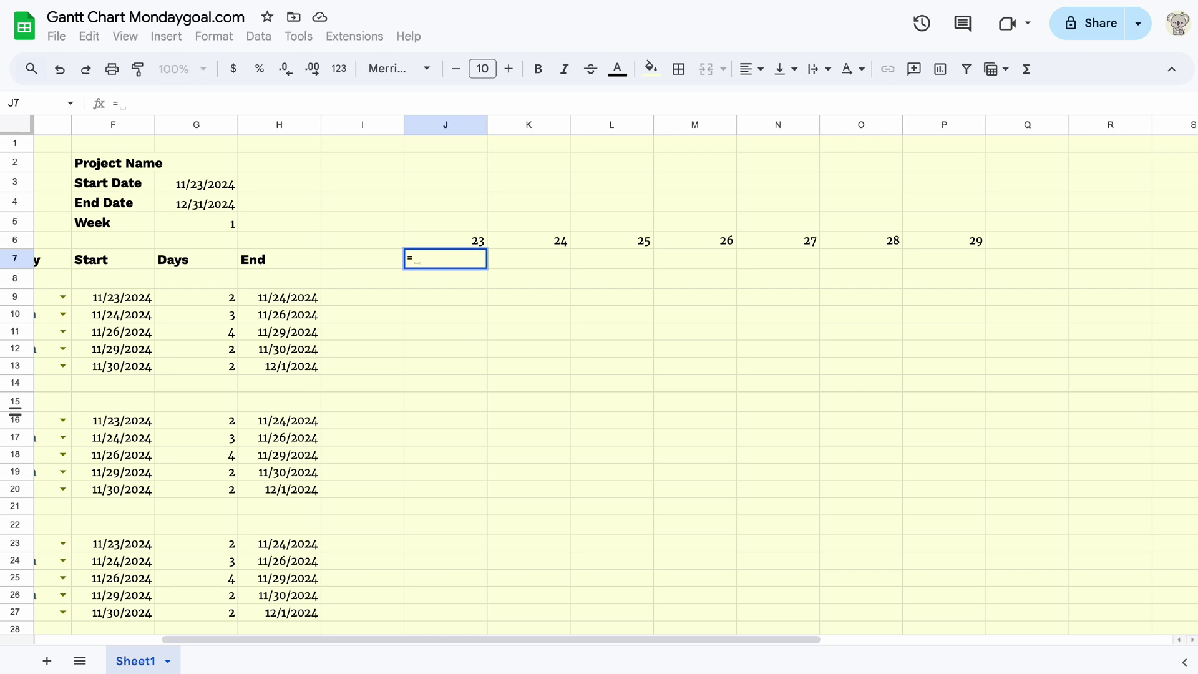
text(Left(text()
click(446, 242)
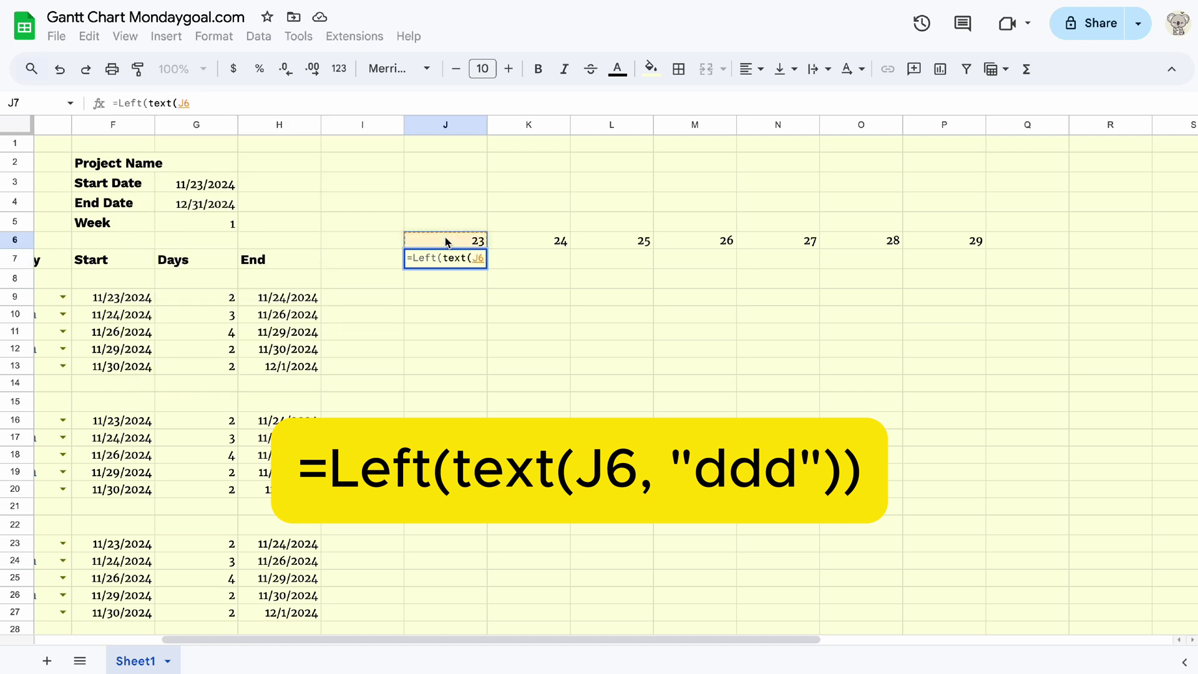
text(, "ddd")))
key(Return)
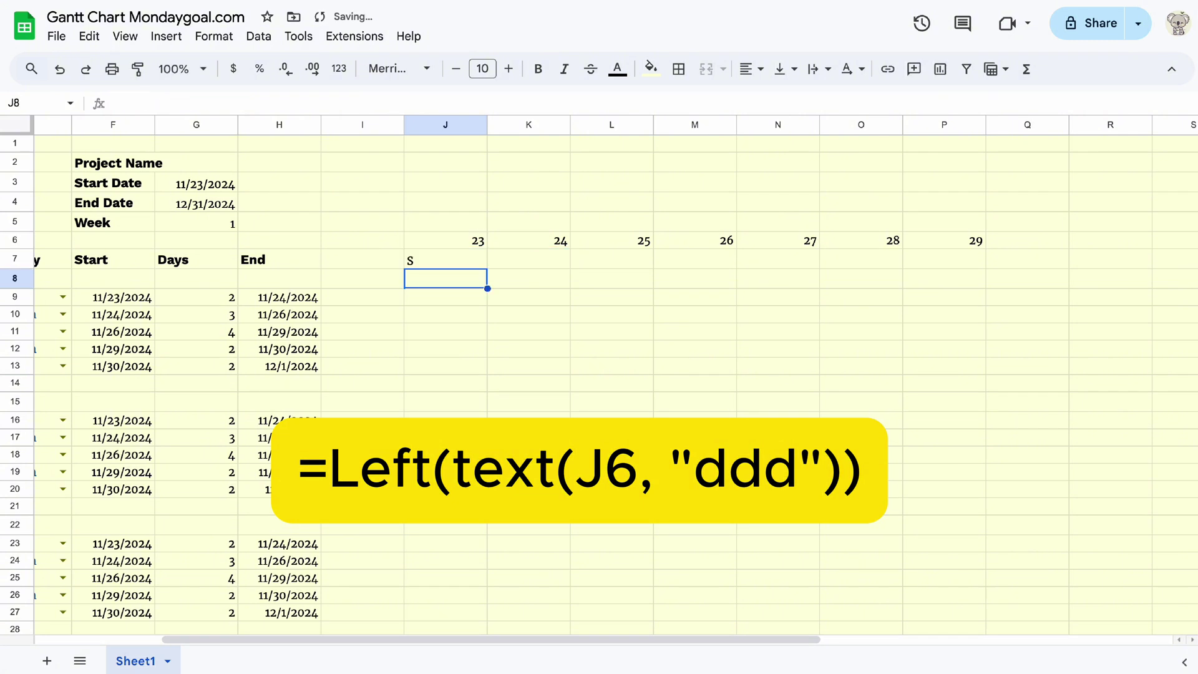
click(449, 260)
drag(487, 269, 955, 275)
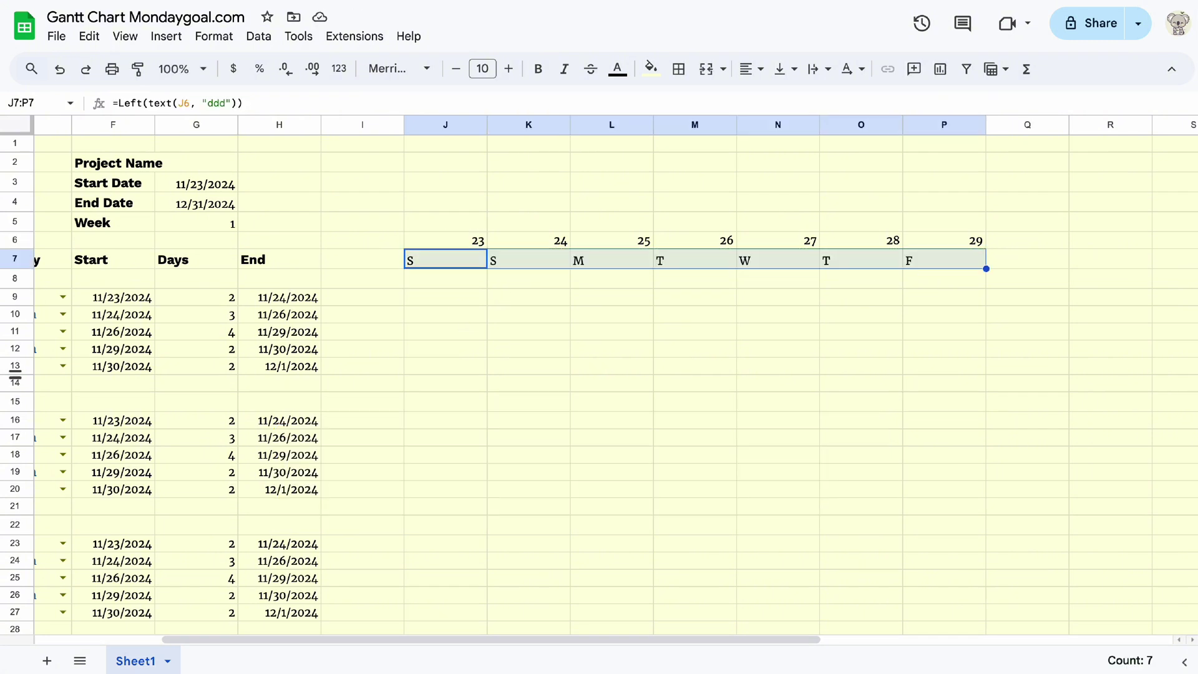
Enter =J6 in cell J5 and format the cell as a date
click(420, 222)
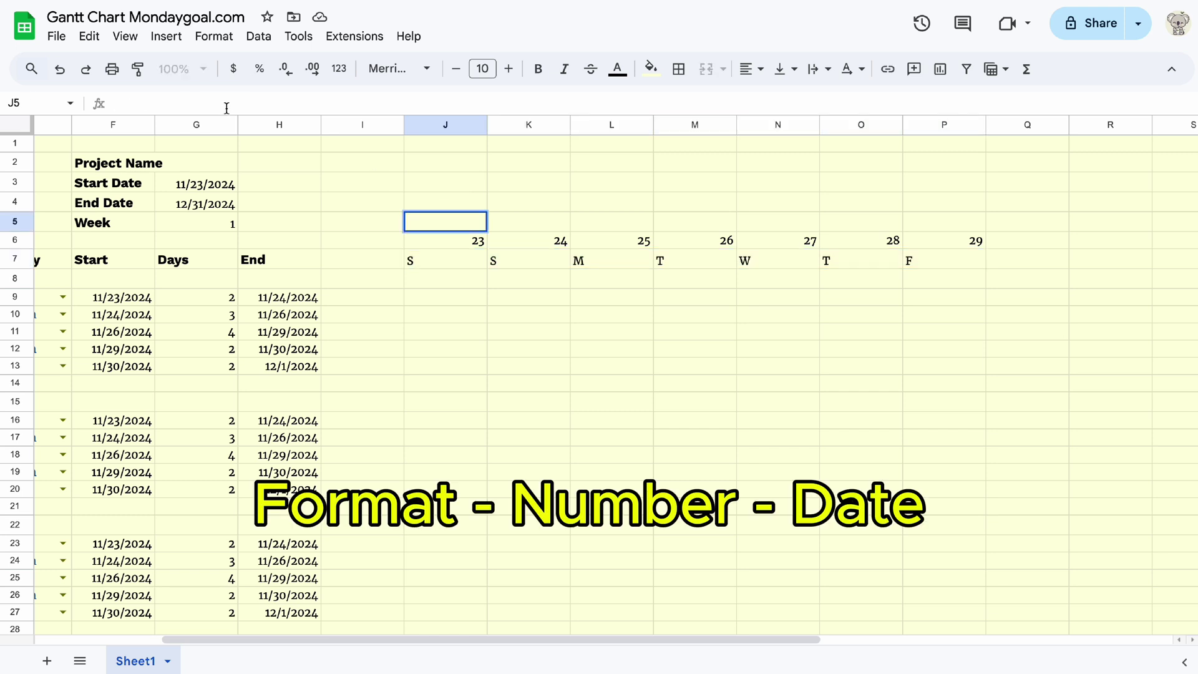
text(=)
click(472, 244)
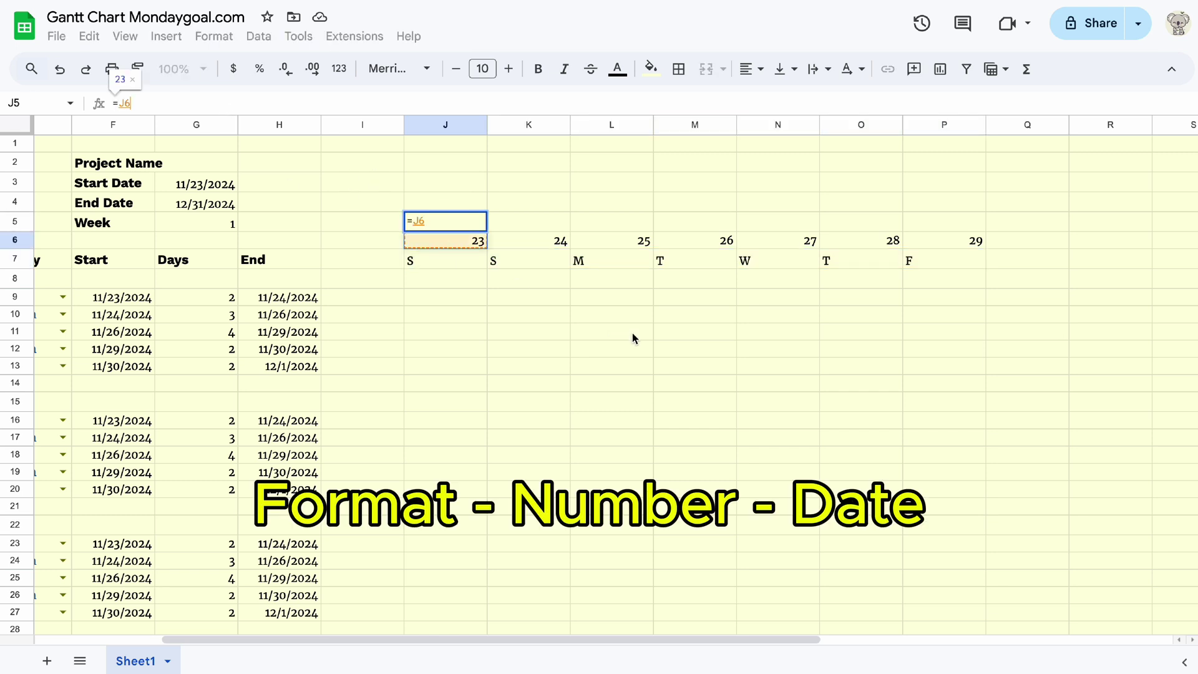
key(Return)
click(460, 223)
click(214, 36)
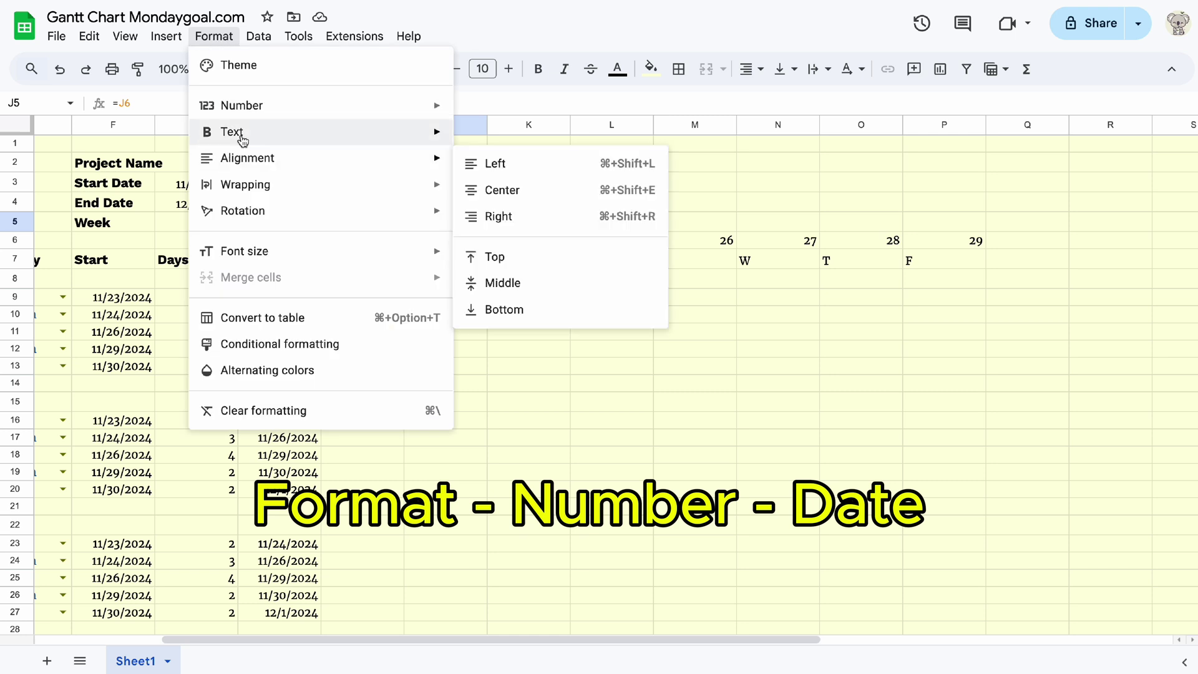
mouse_move(300, 105)
click(551, 393)
click(599, 374)
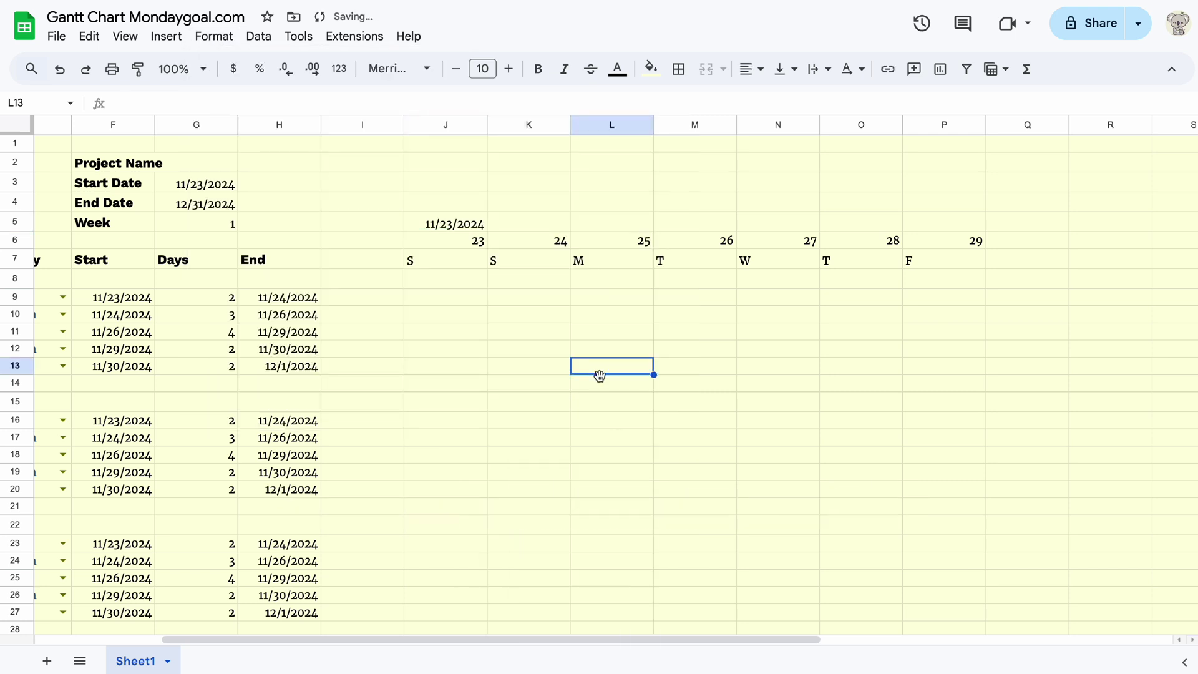
Merge cells J5:P5 and center the week's date horizontally and vertically
drag(428, 225, 974, 225)
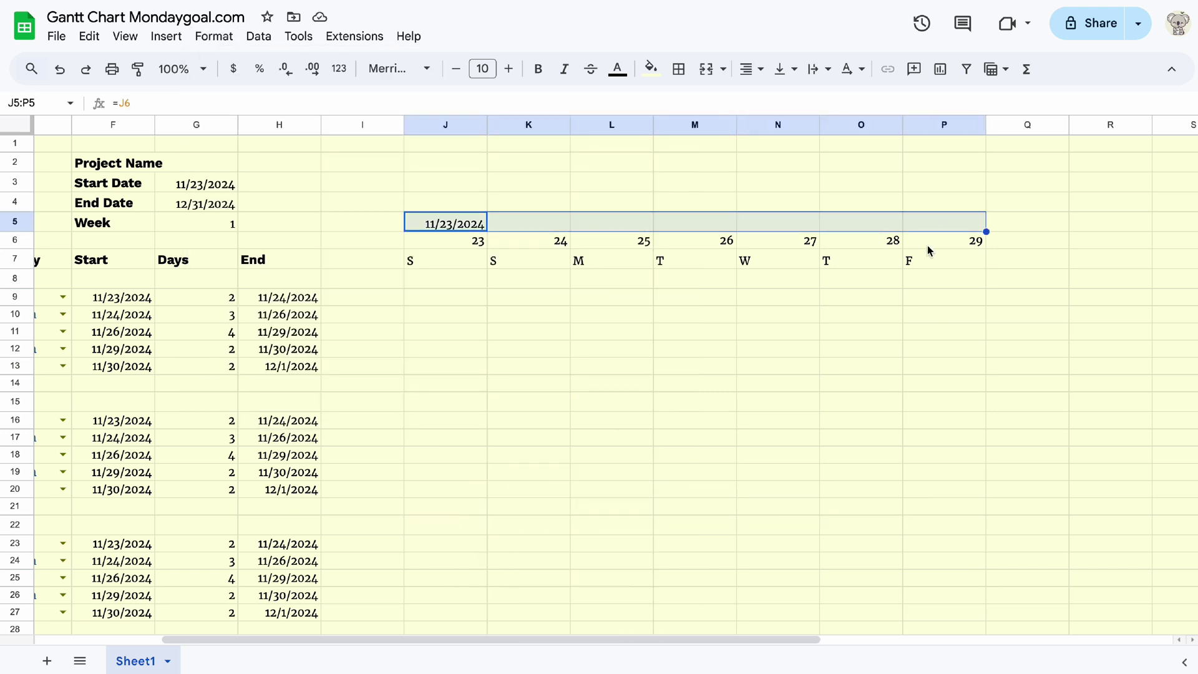
click(704, 70)
click(751, 69)
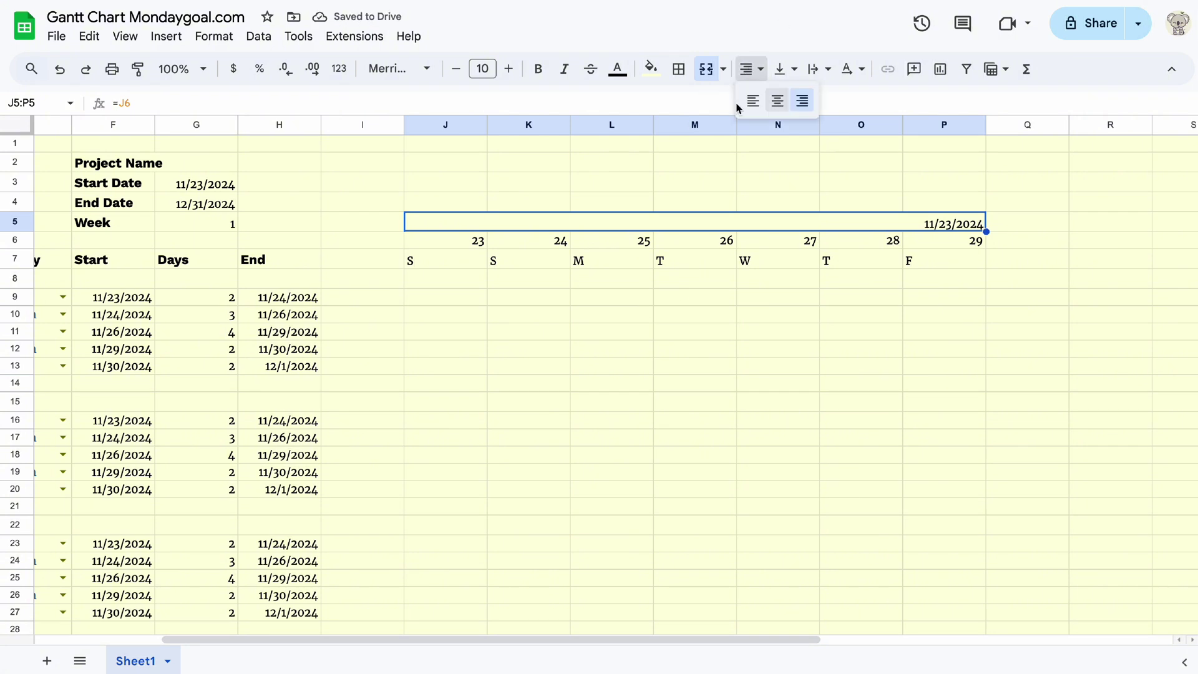
click(776, 105)
click(788, 69)
click(810, 100)
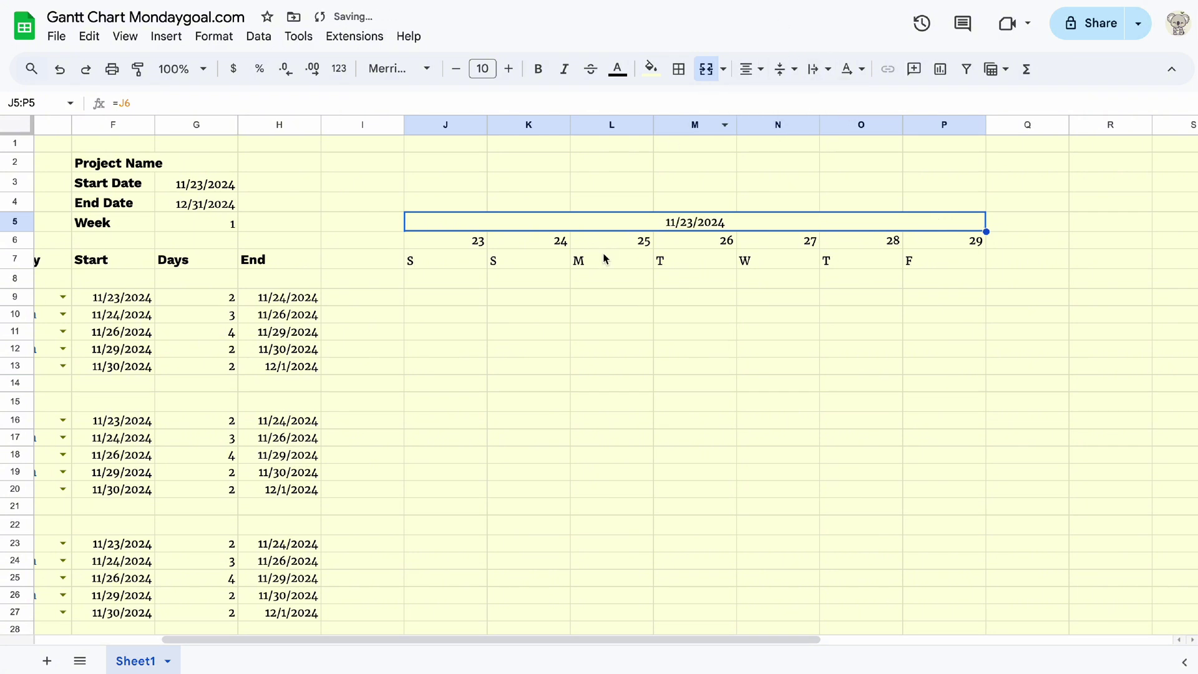
Center the day numbers in J6:P6 horizontally
drag(437, 241, 939, 249)
click(752, 68)
click(778, 104)
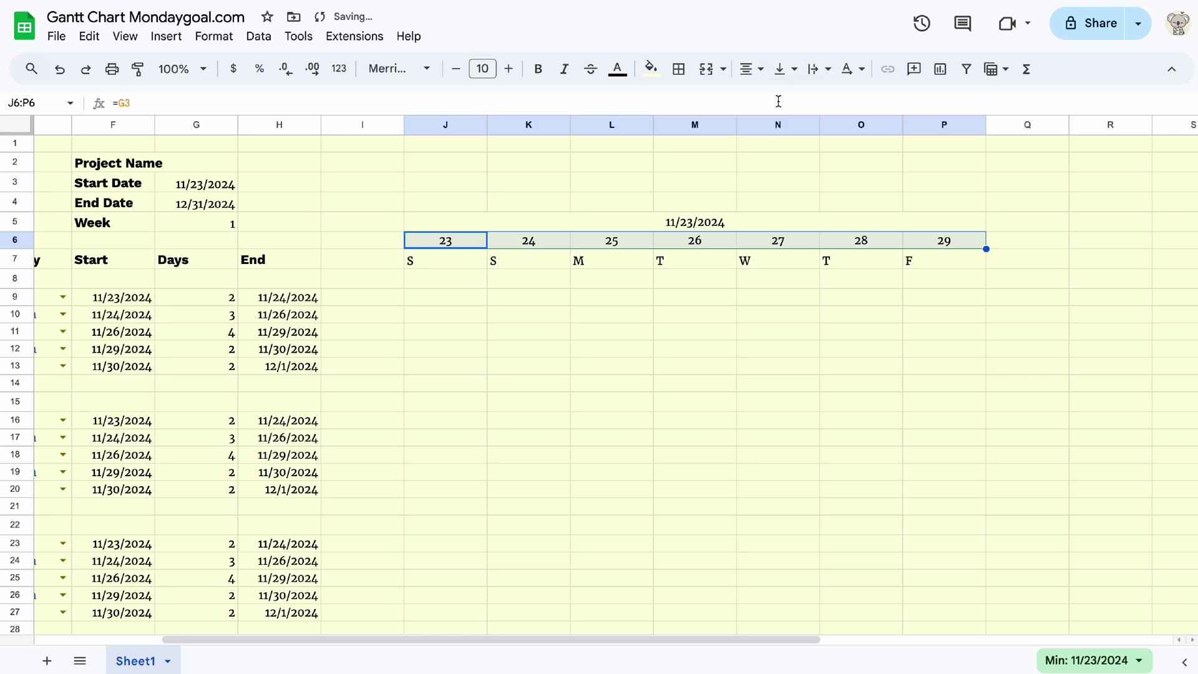
click(775, 315)
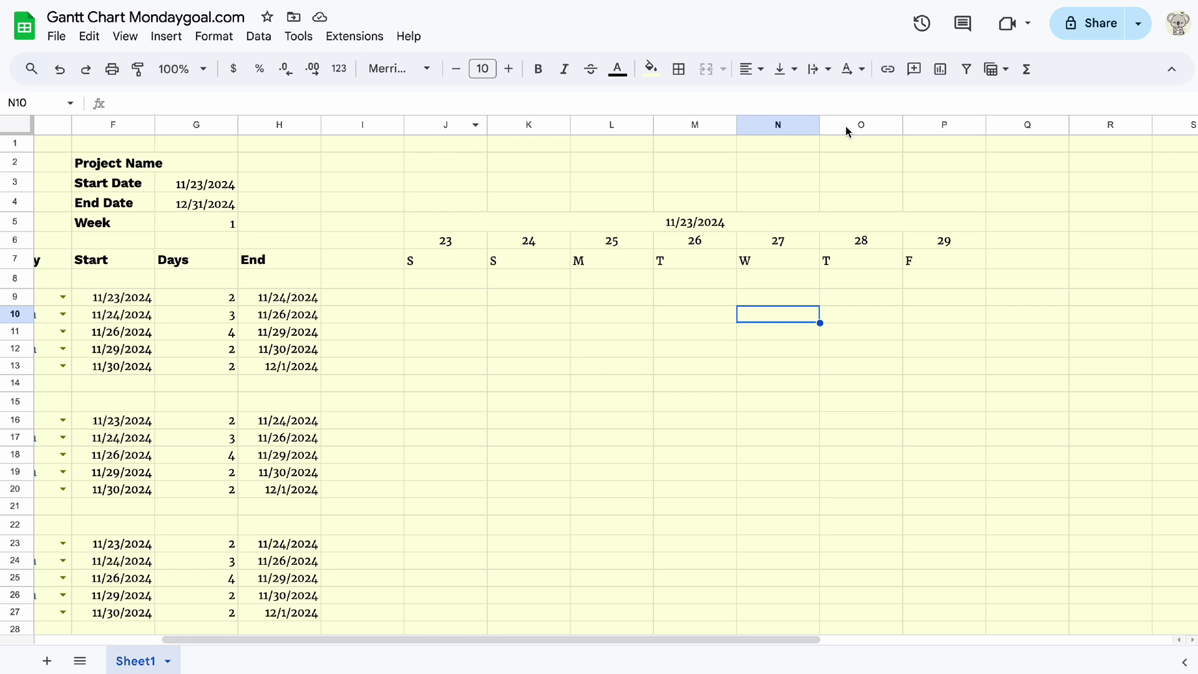
Resize columns I through P to a width of 20 pixels
click(362, 124)
shift+click(944, 128)
right_click(944, 128)
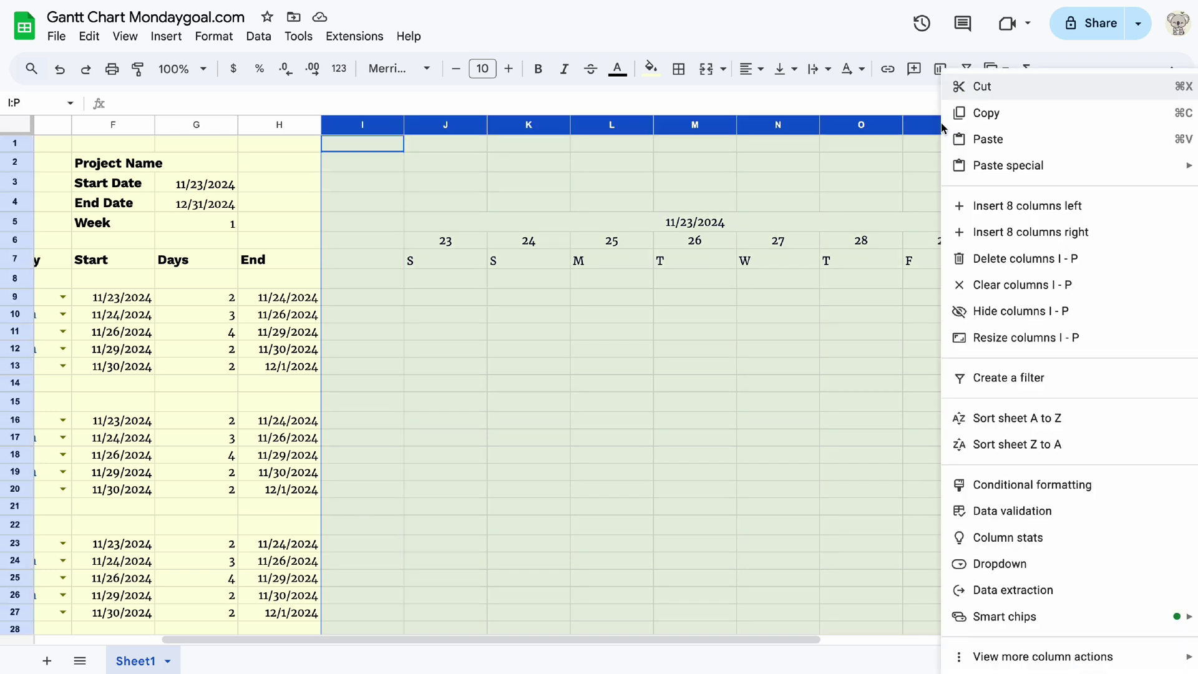
click(980, 347)
text(20)
key(Return)
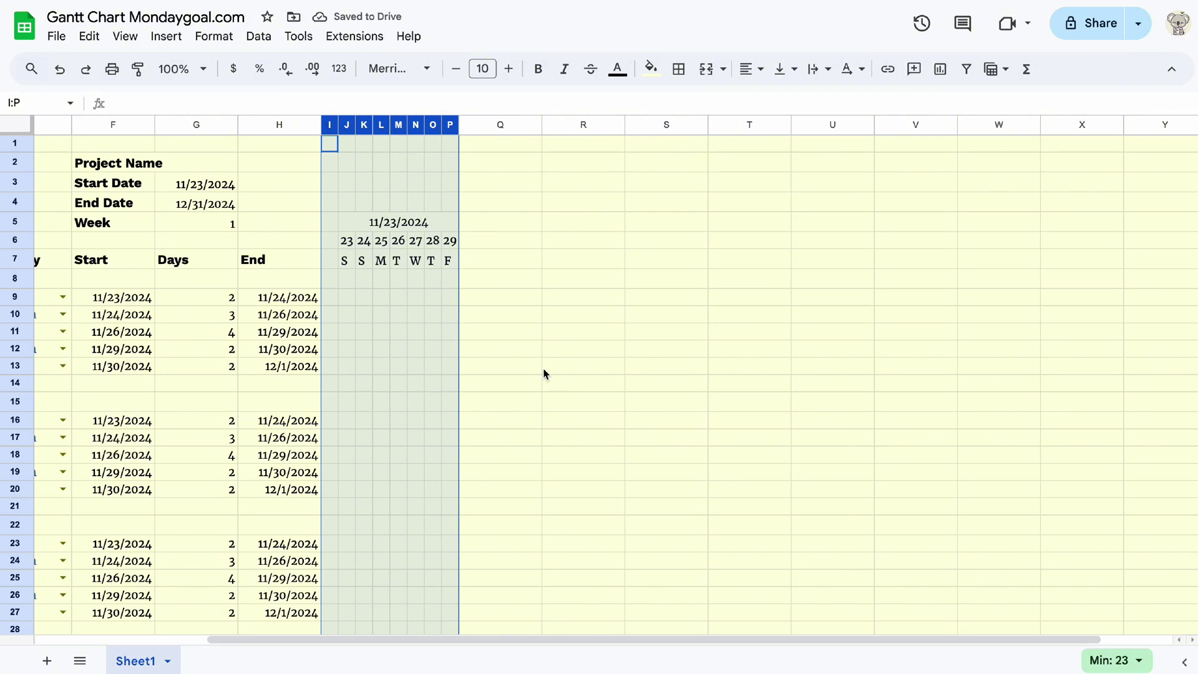
click(552, 372)
Apply the font used by the End heading to the weekday initials in J7:P7 and the merged date in J5:P5
drag(346, 262, 449, 267)
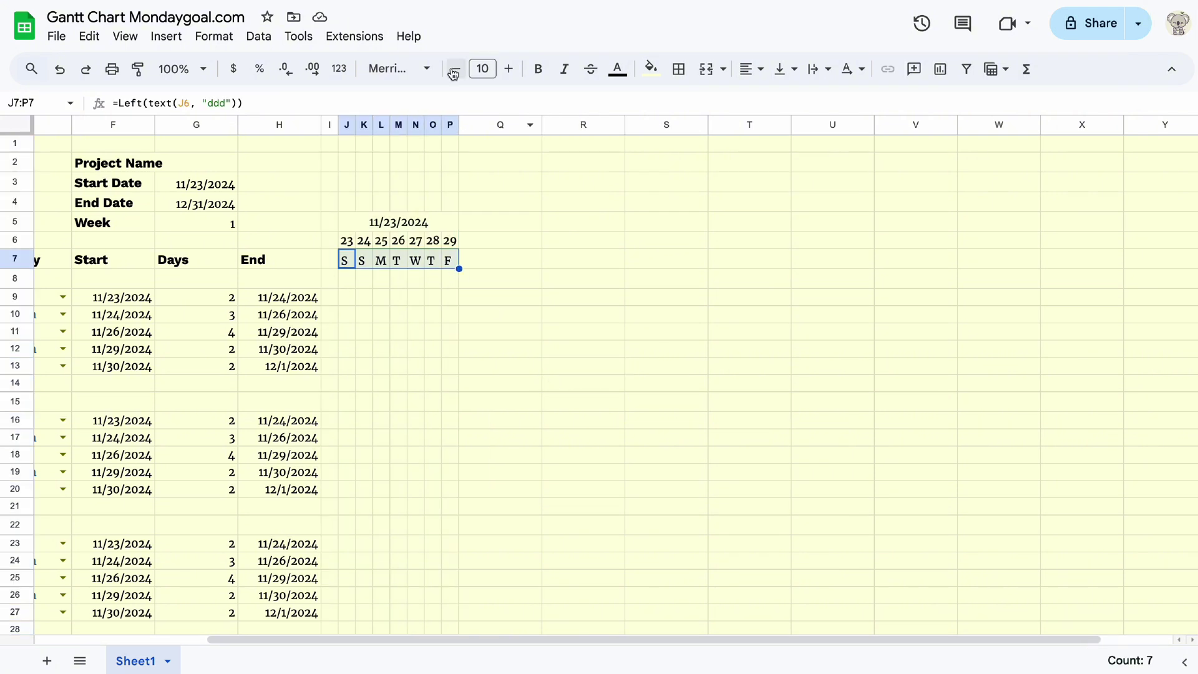
click(399, 69)
click(428, 234)
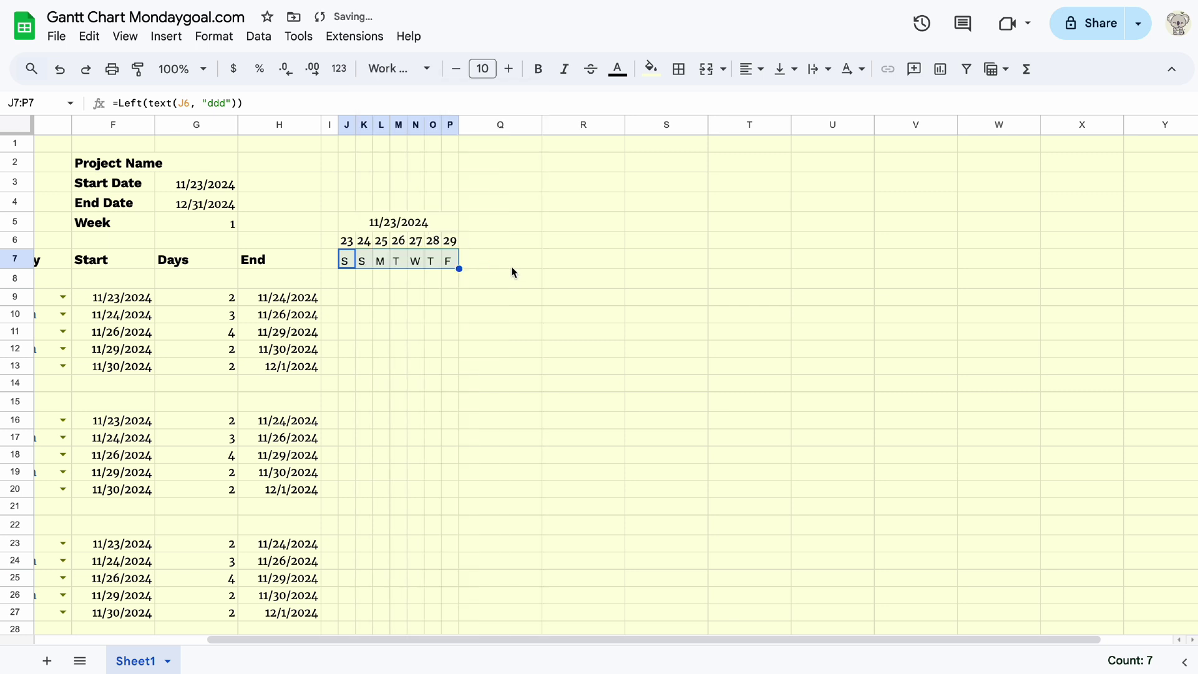
click(287, 260)
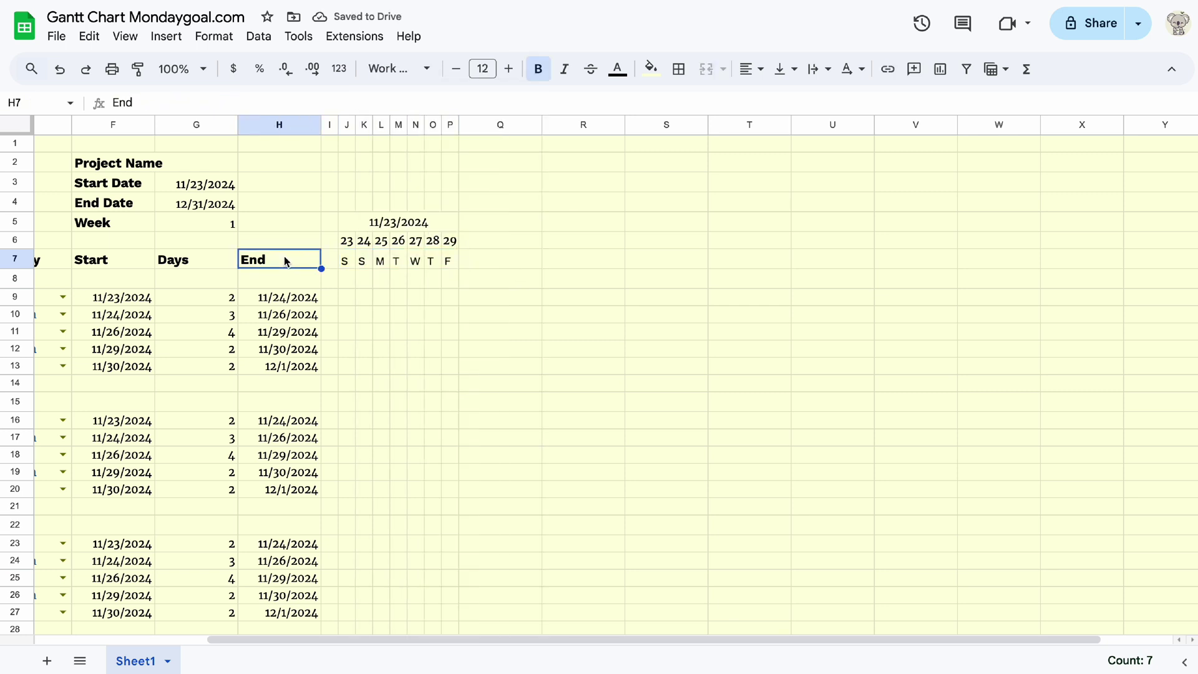
click(350, 226)
click(399, 69)
click(437, 231)
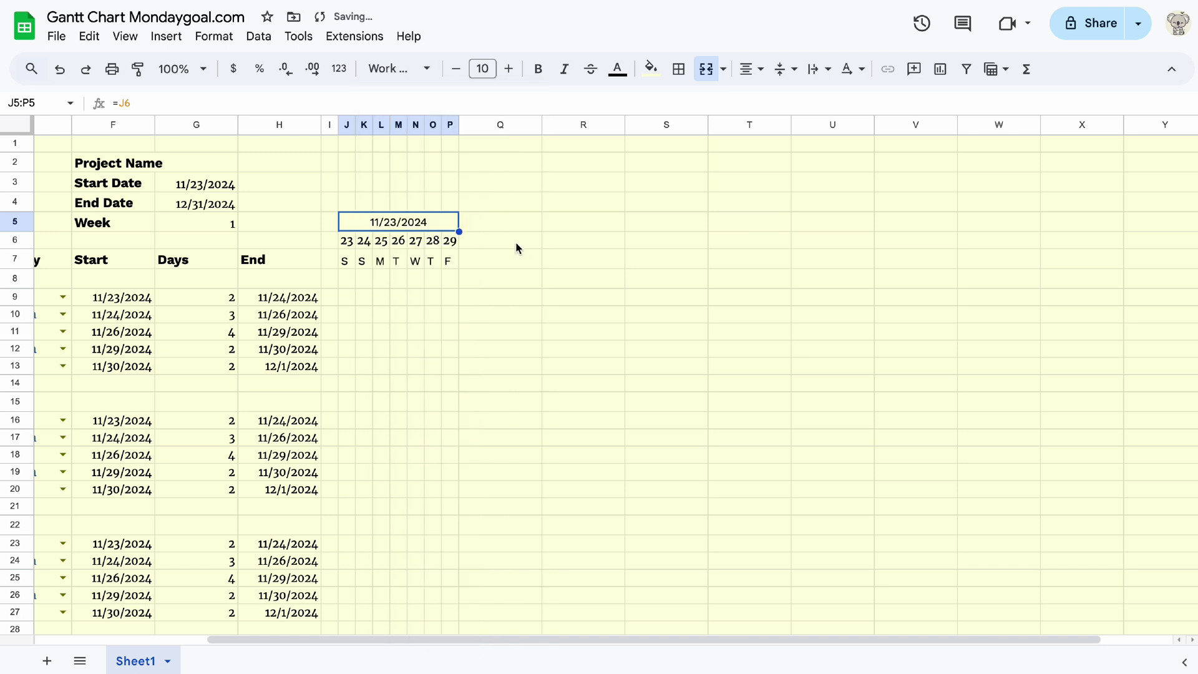
Make the weekday initials in J7:P7 bold
drag(345, 267, 449, 262)
click(538, 69)
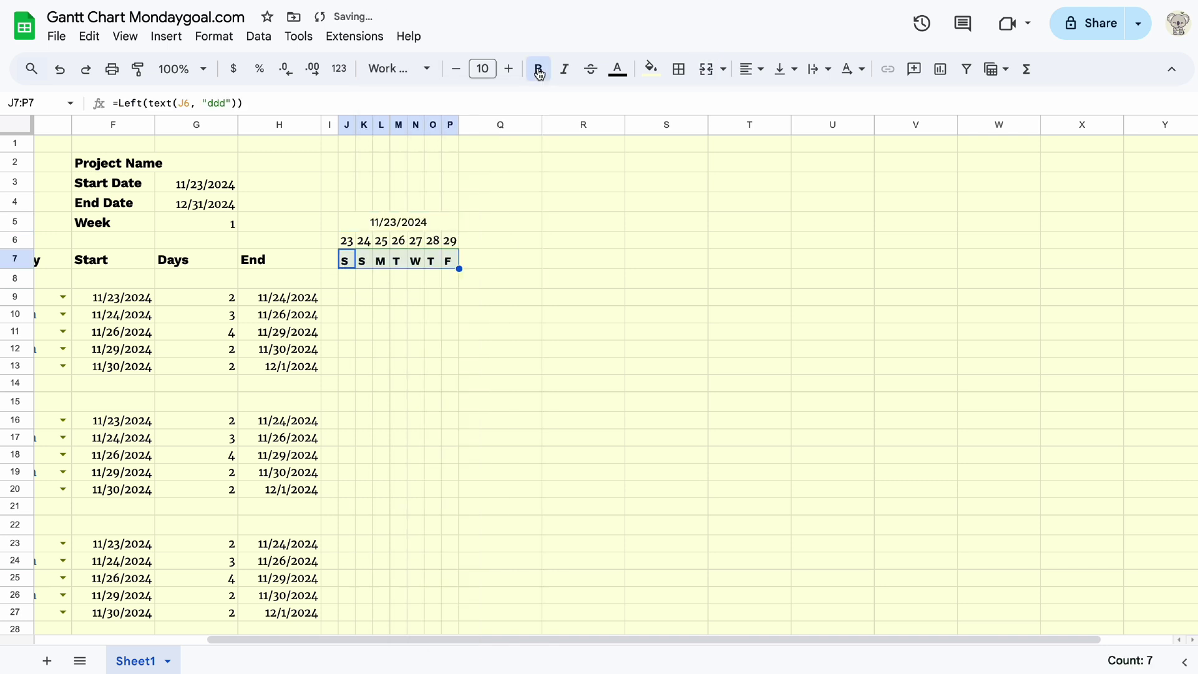
click(548, 334)
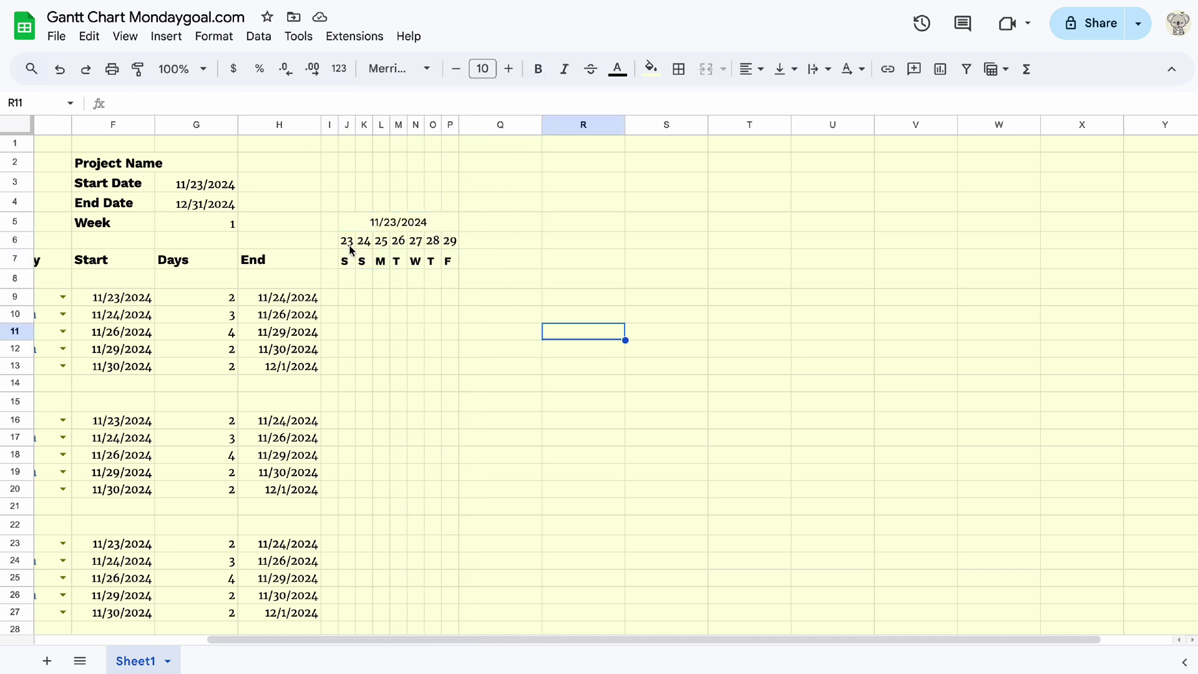
Copy the week columns J:P and paste them starting at columns Q and X to add two more weeks
drag(347, 125, 450, 124)
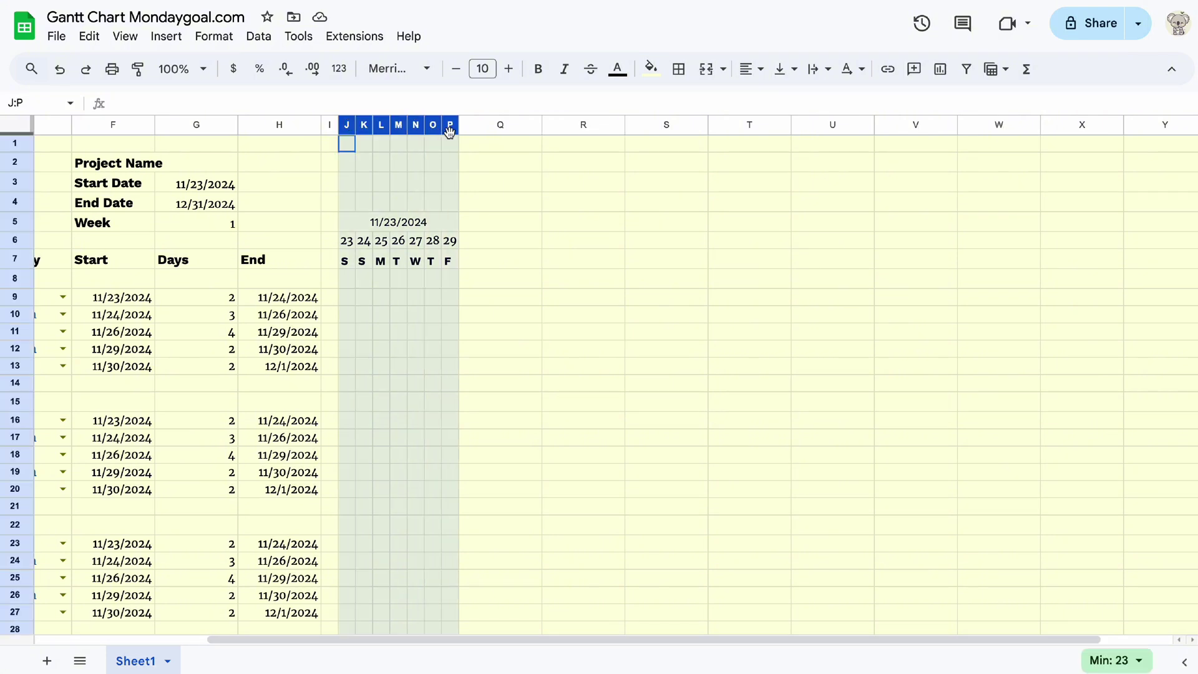
key(ctrl+c)
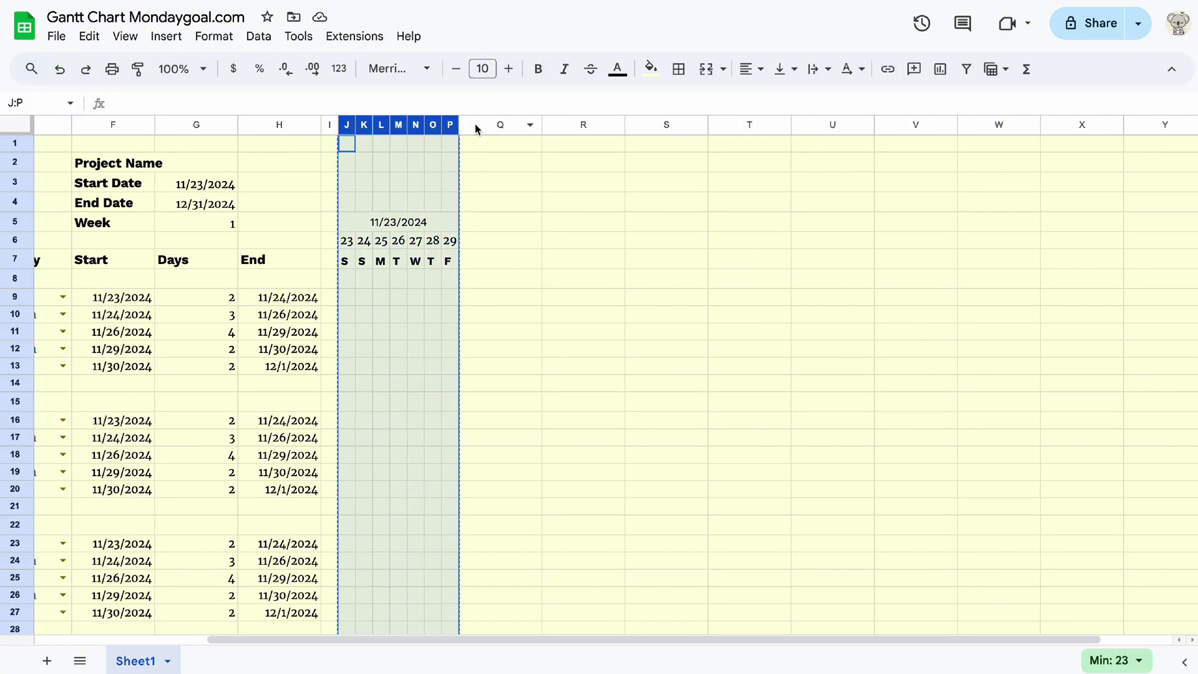
click(475, 124)
key(ctrl+v)
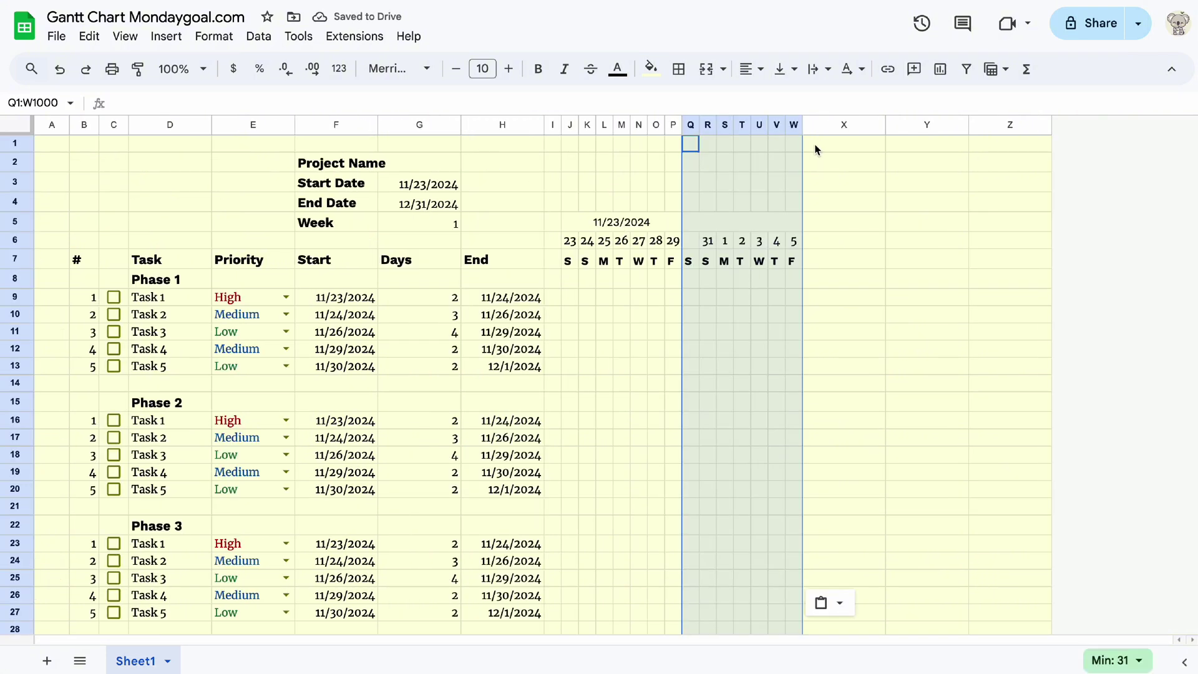
click(818, 123)
key(ctrl+v)
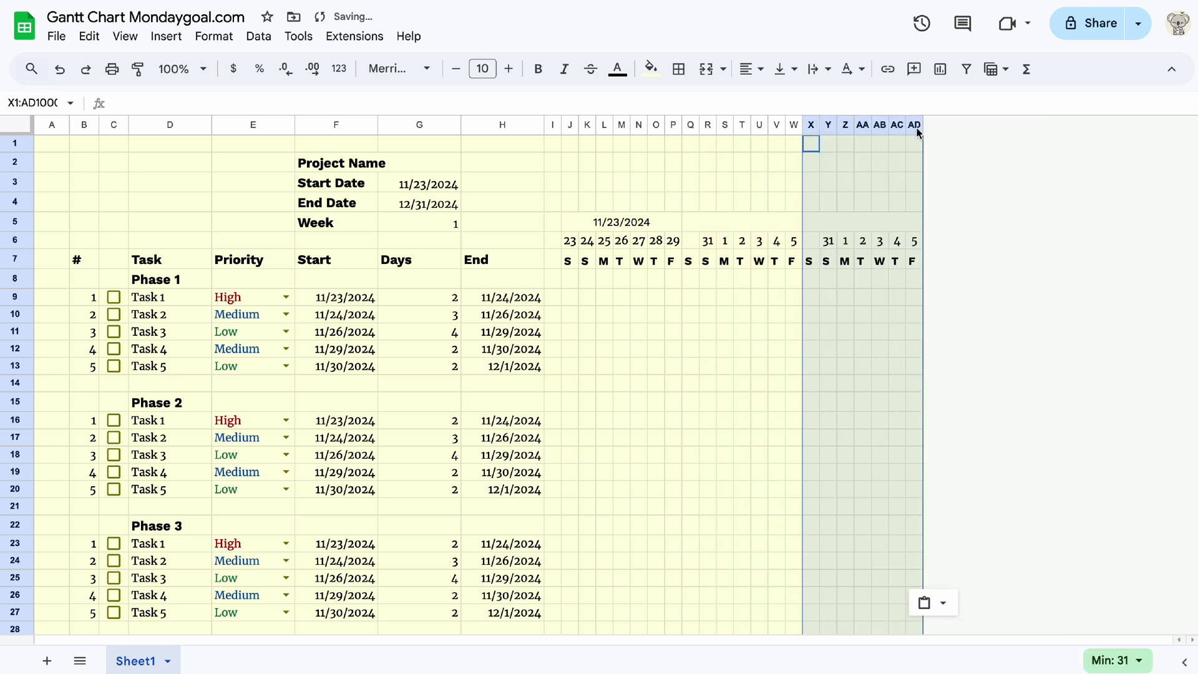
Insert one column after AD and paste the copied week columns starting at AE
click(914, 124)
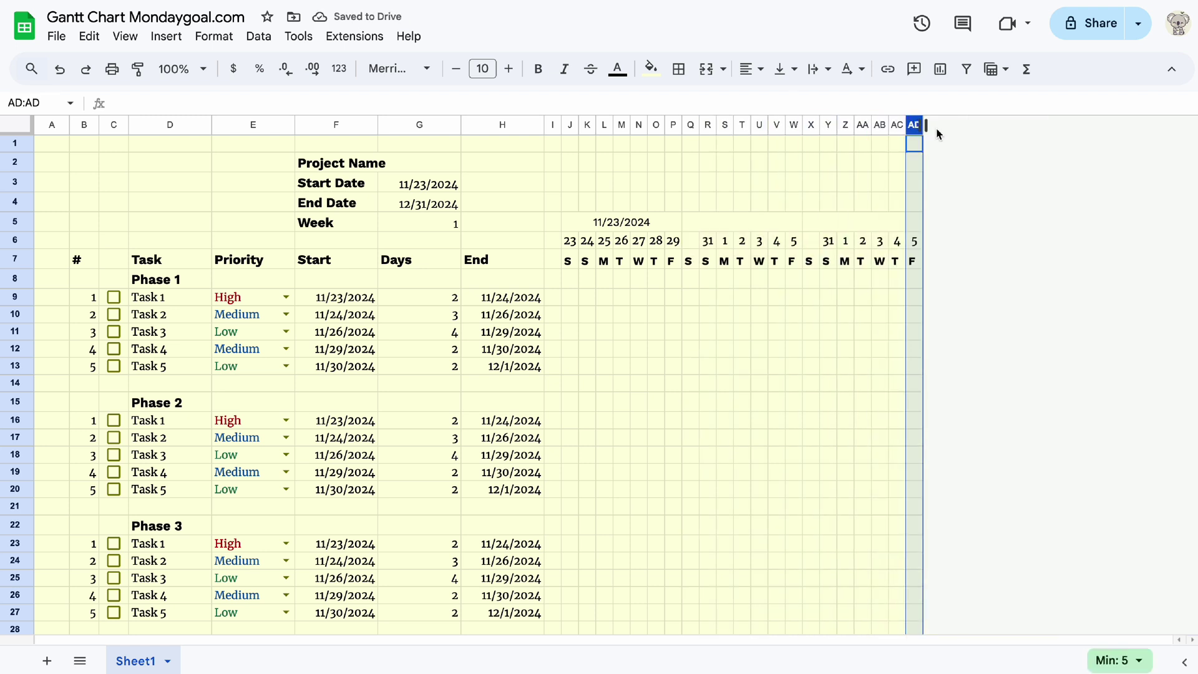
right_click(556, 124)
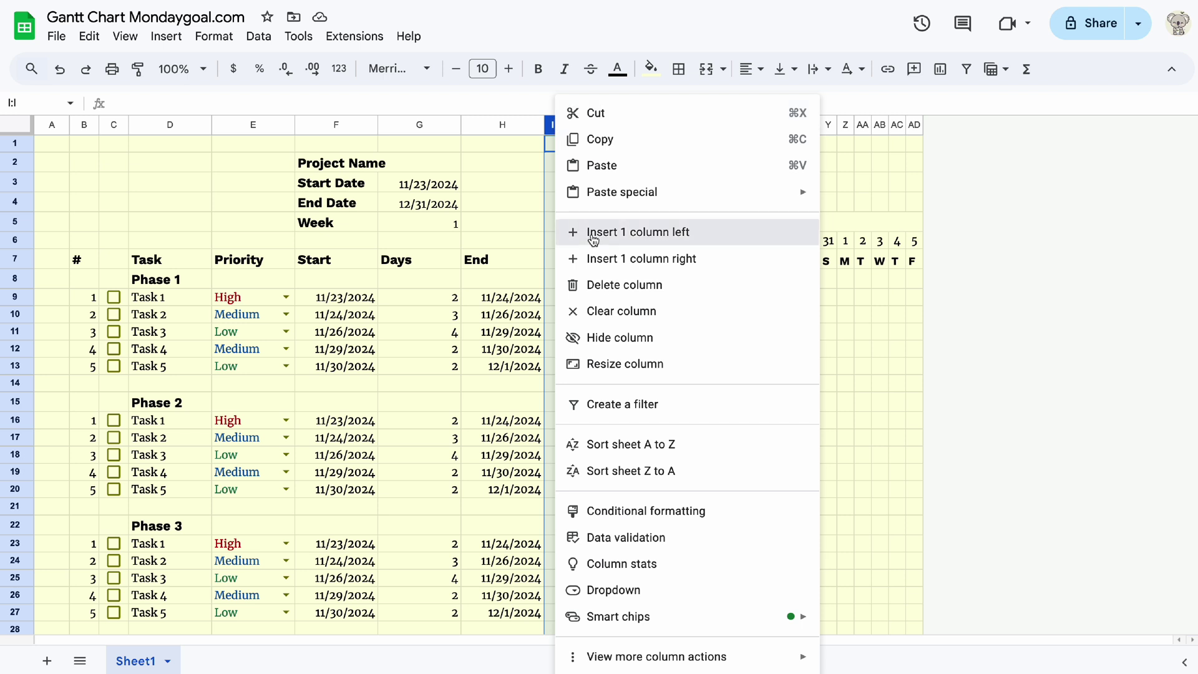
click(642, 232)
drag(570, 126, 942, 148)
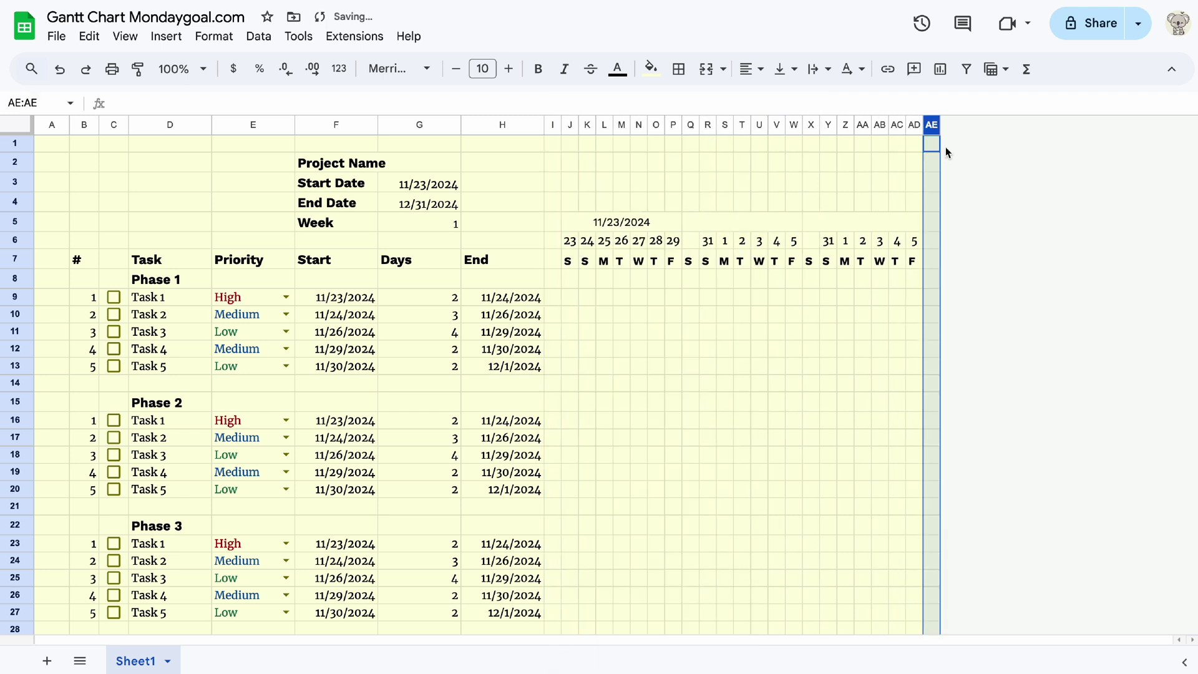
key(ctrl+v)
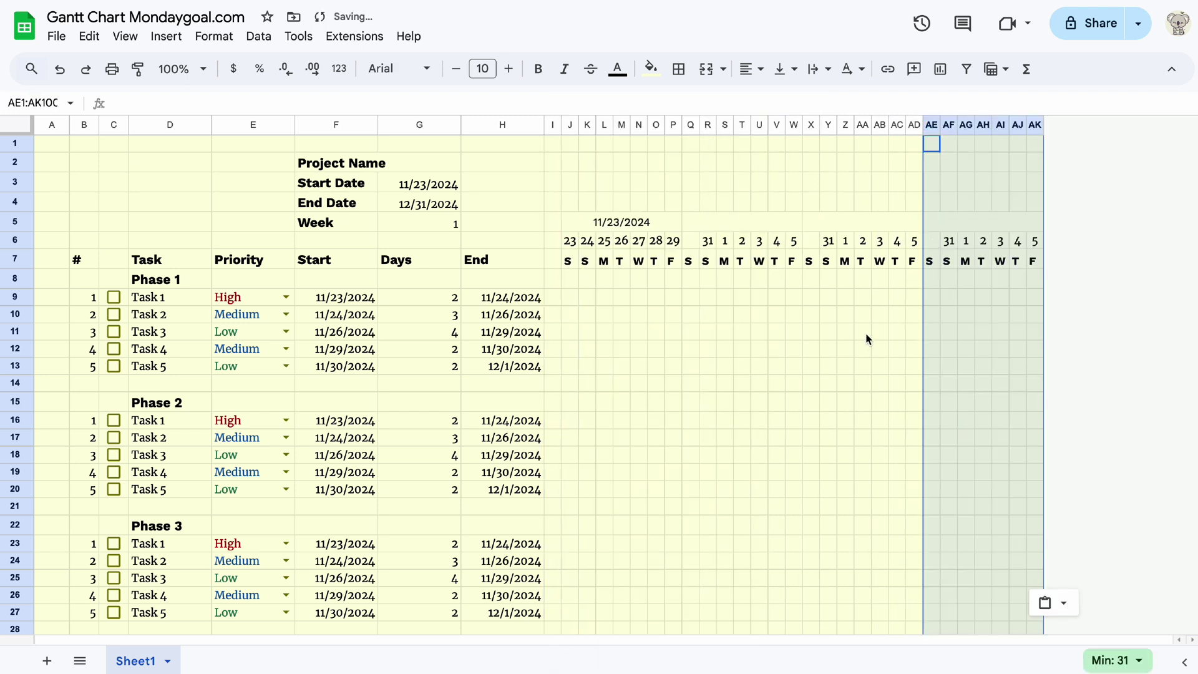
Insert one blank column after AK at the end of the timeline
right_click(553, 125)
click(642, 230)
drag(553, 127, 1082, 310)
click(984, 420)
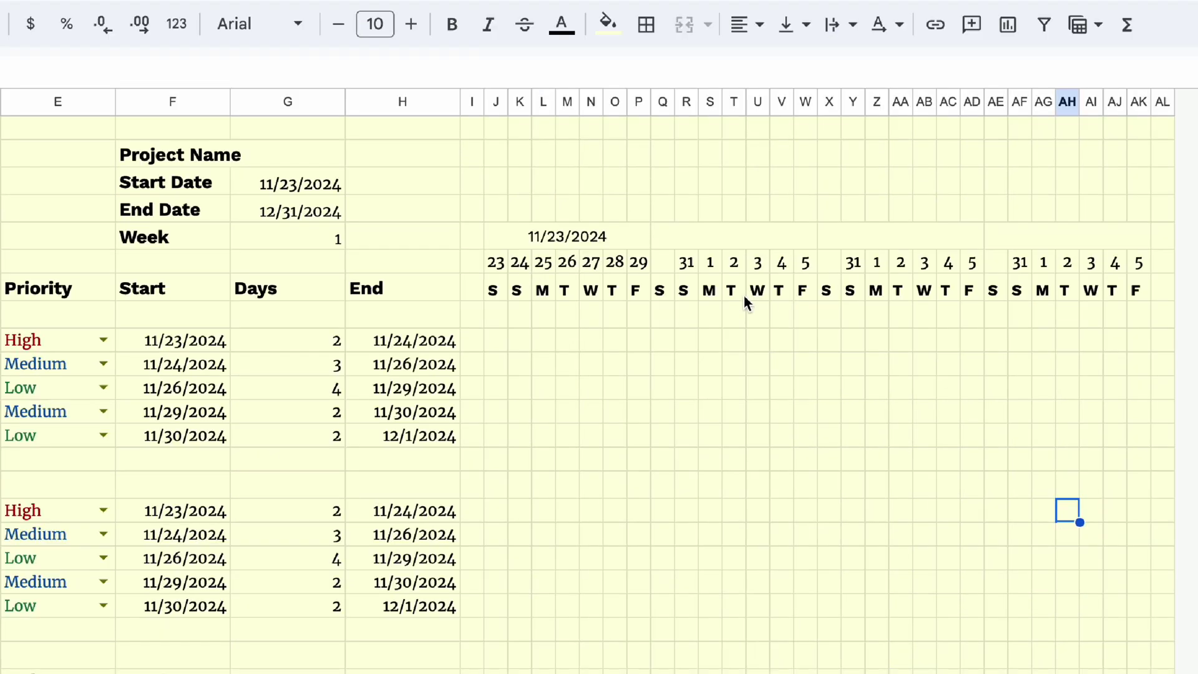
Fill the date formula in P6 across to AK6 so the dates continue through all four weeks
click(642, 265)
drag(652, 273, 1151, 274)
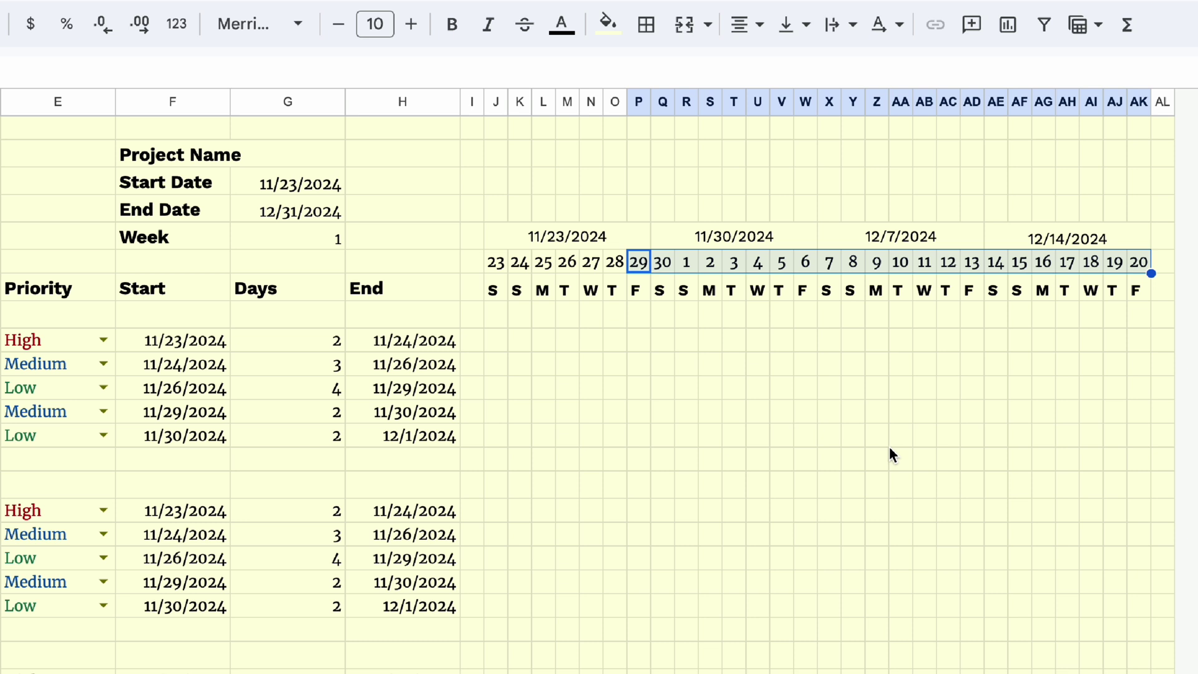
click(712, 342)
click(686, 263)
click(709, 236)
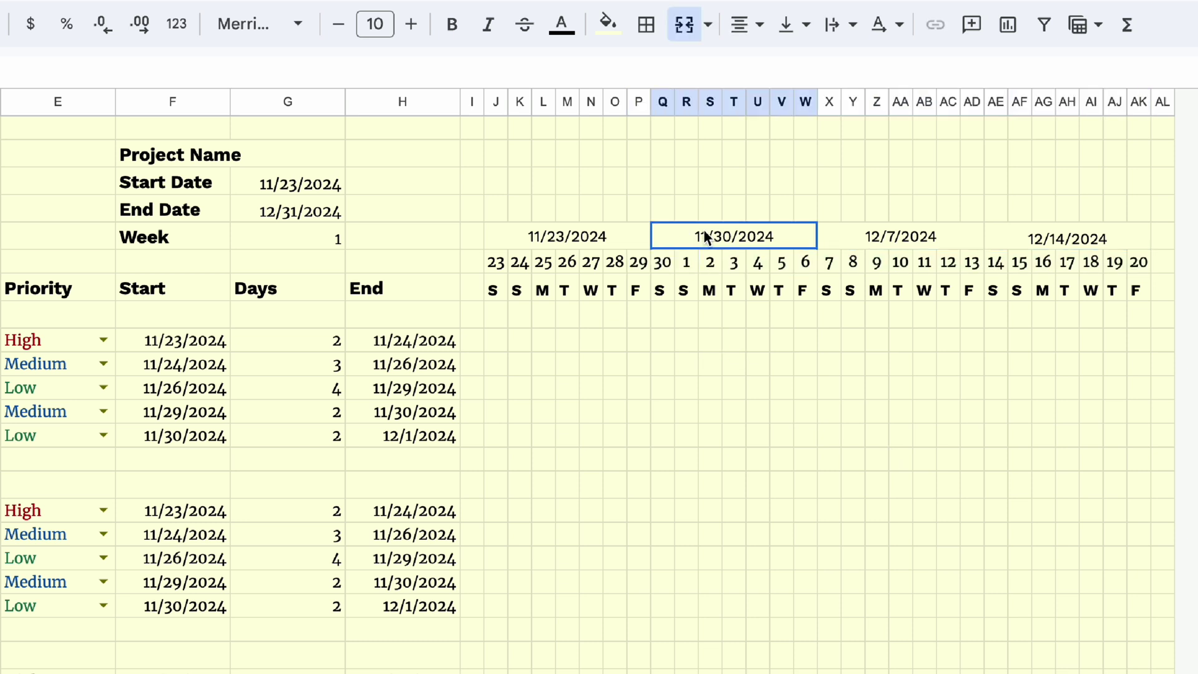
click(908, 341)
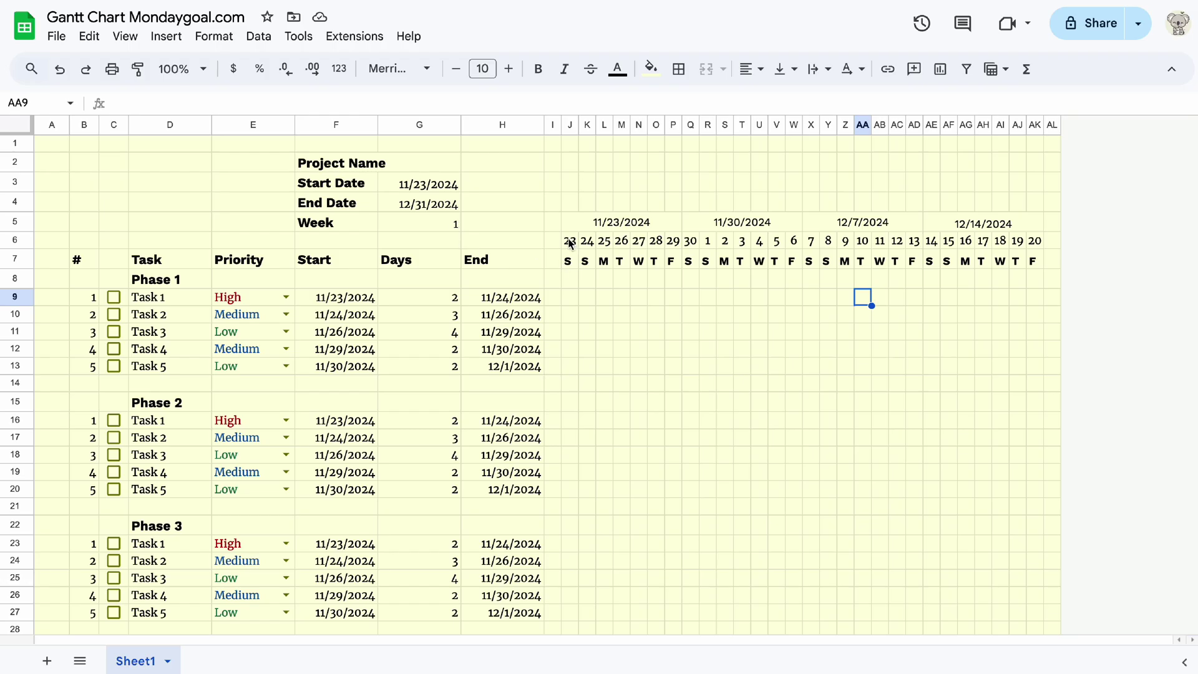
Change the formula in J6 to =$G$3-WEEKDAY(G3,3)+(G5-1)*7 so the timeline follows the start date and week
click(570, 242)
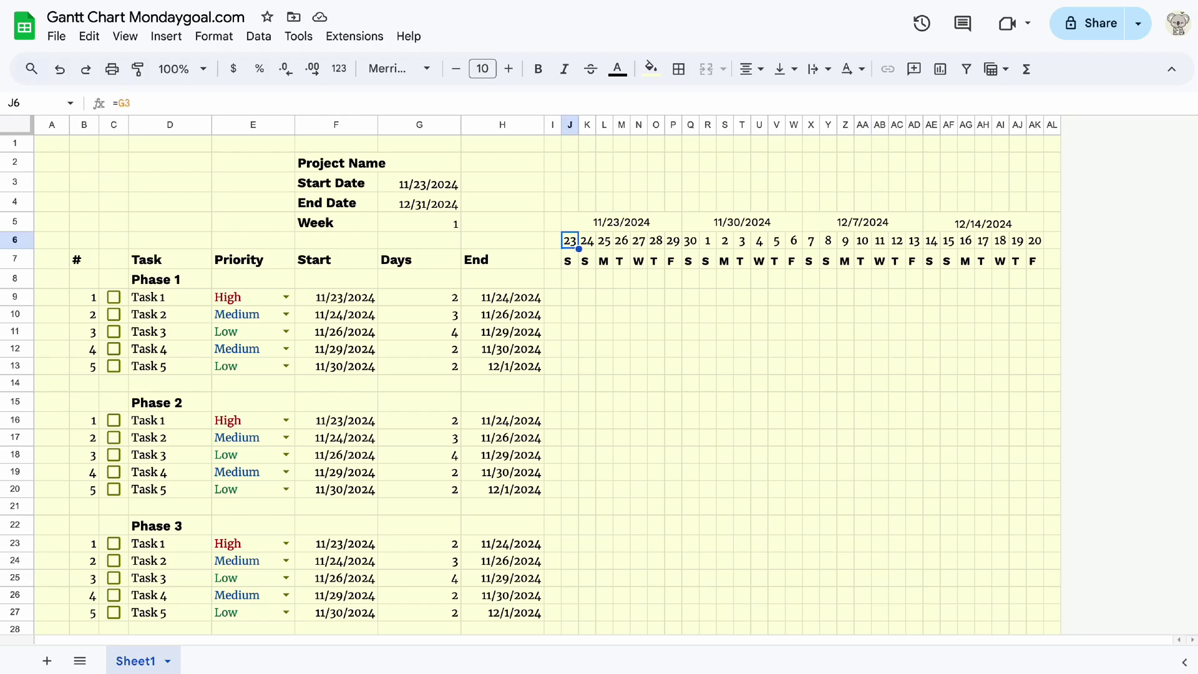
click(183, 104)
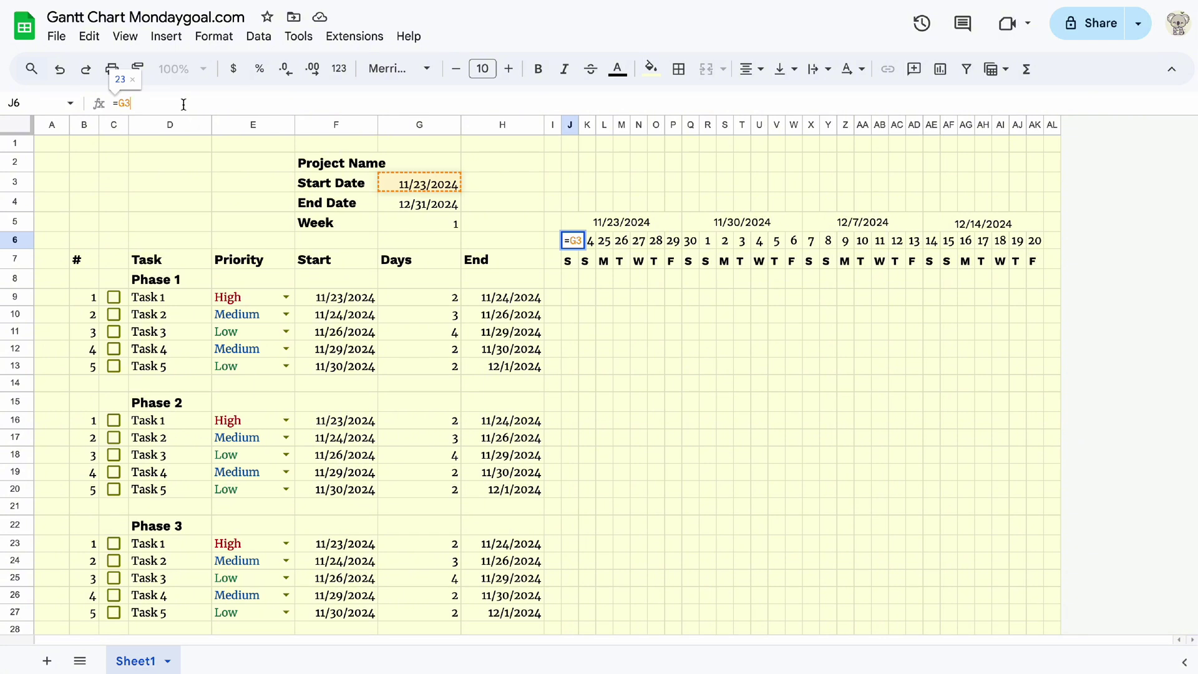
key(F4)
text(-weekd)
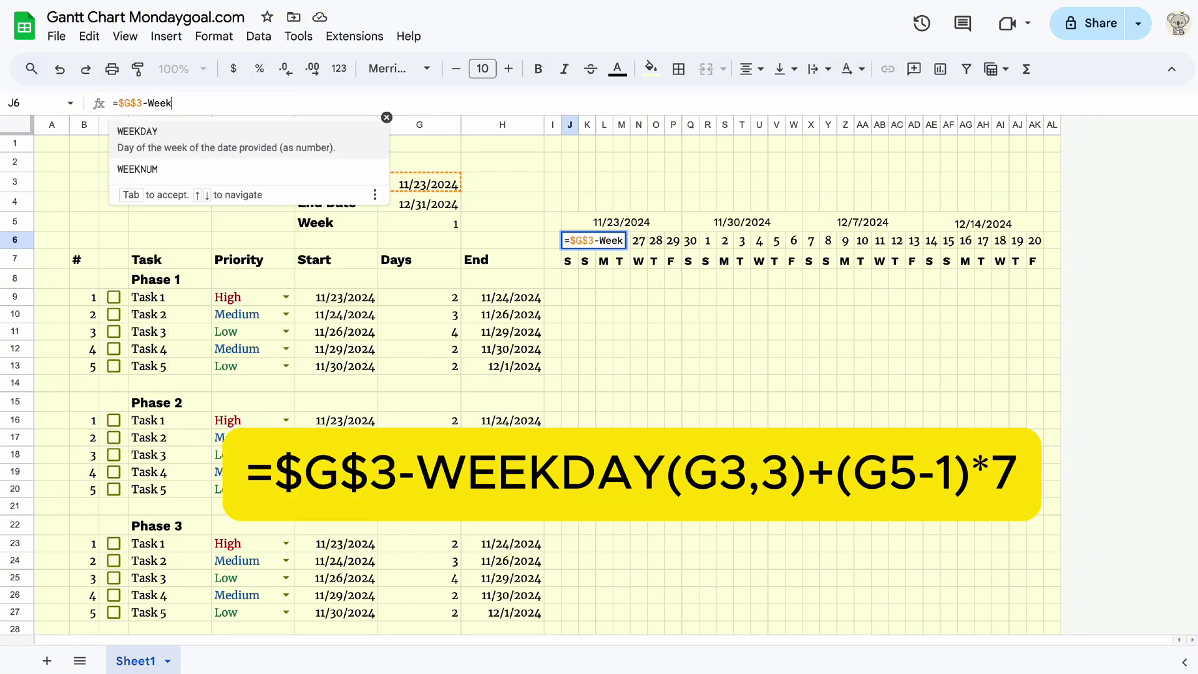
key(Tab)
text(G3)
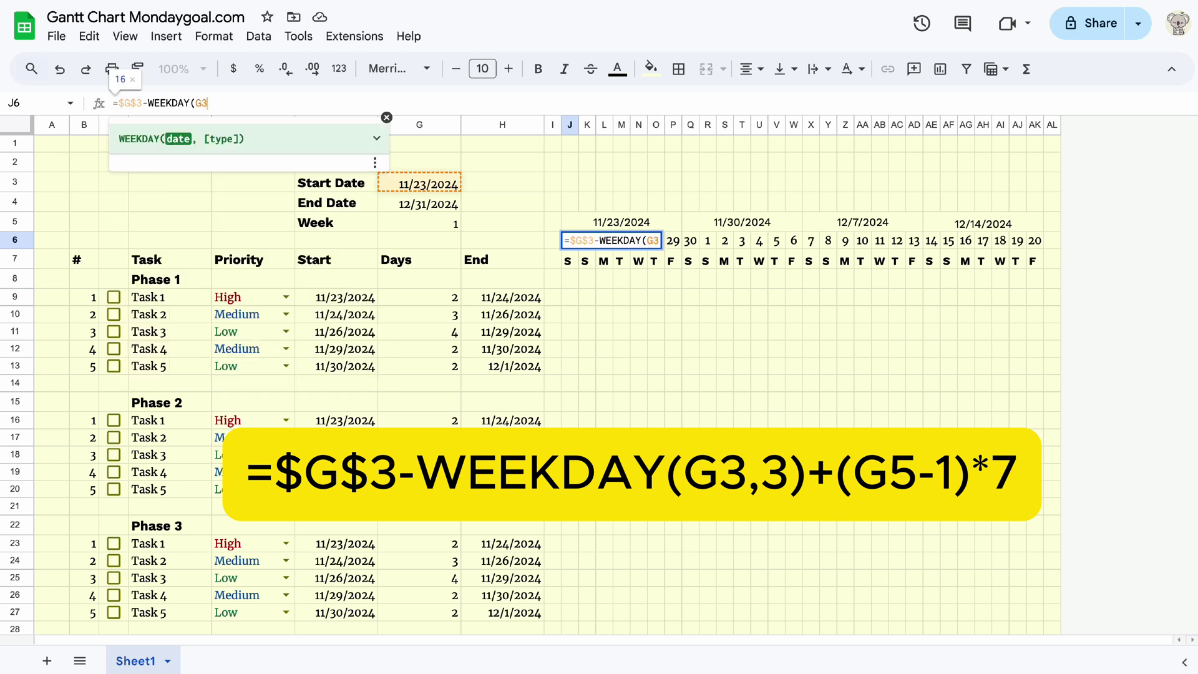
text(,3)+)
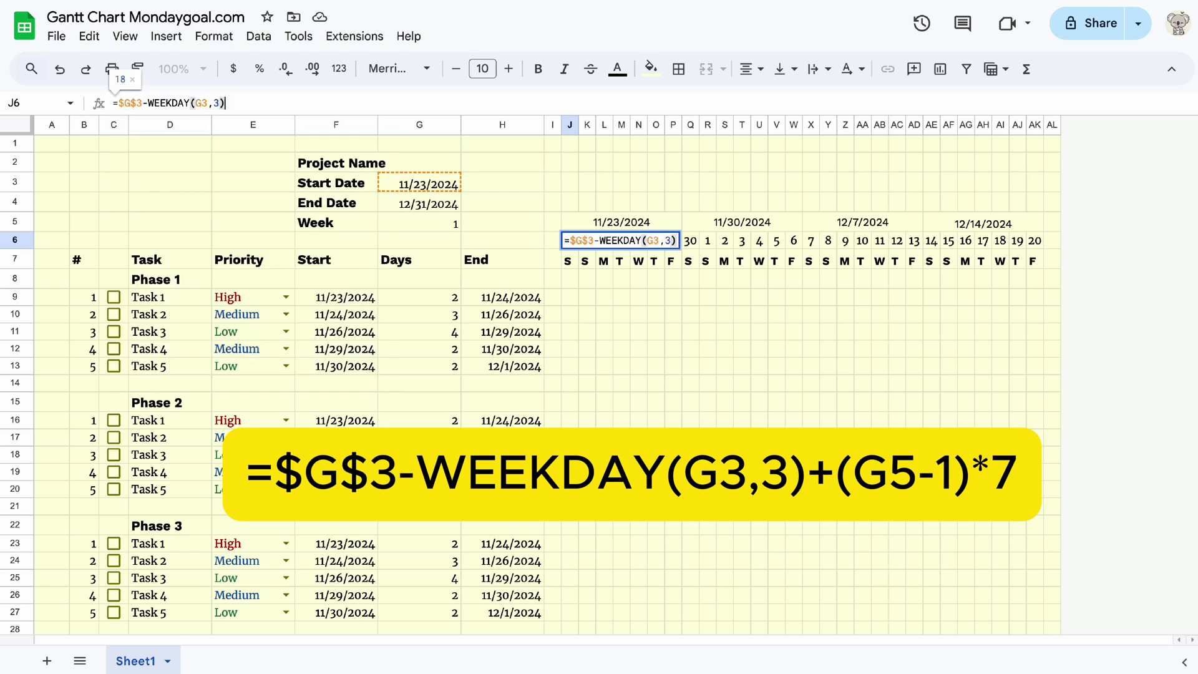
text(()
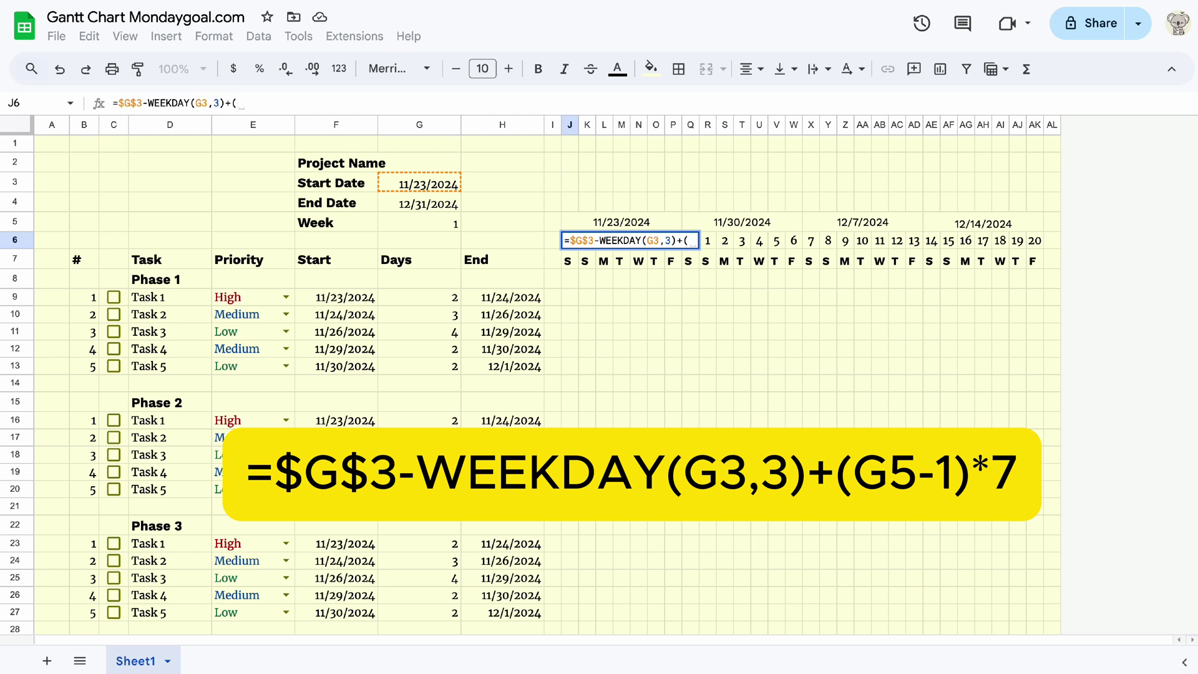
text(G)
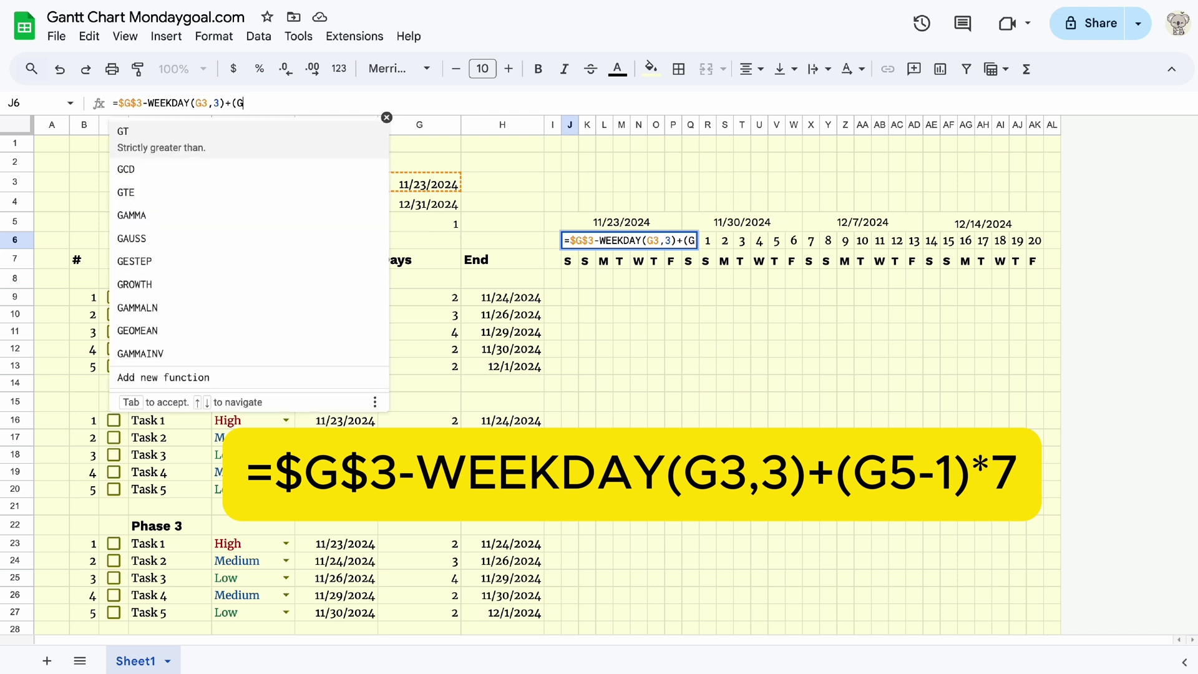
text(5-1))
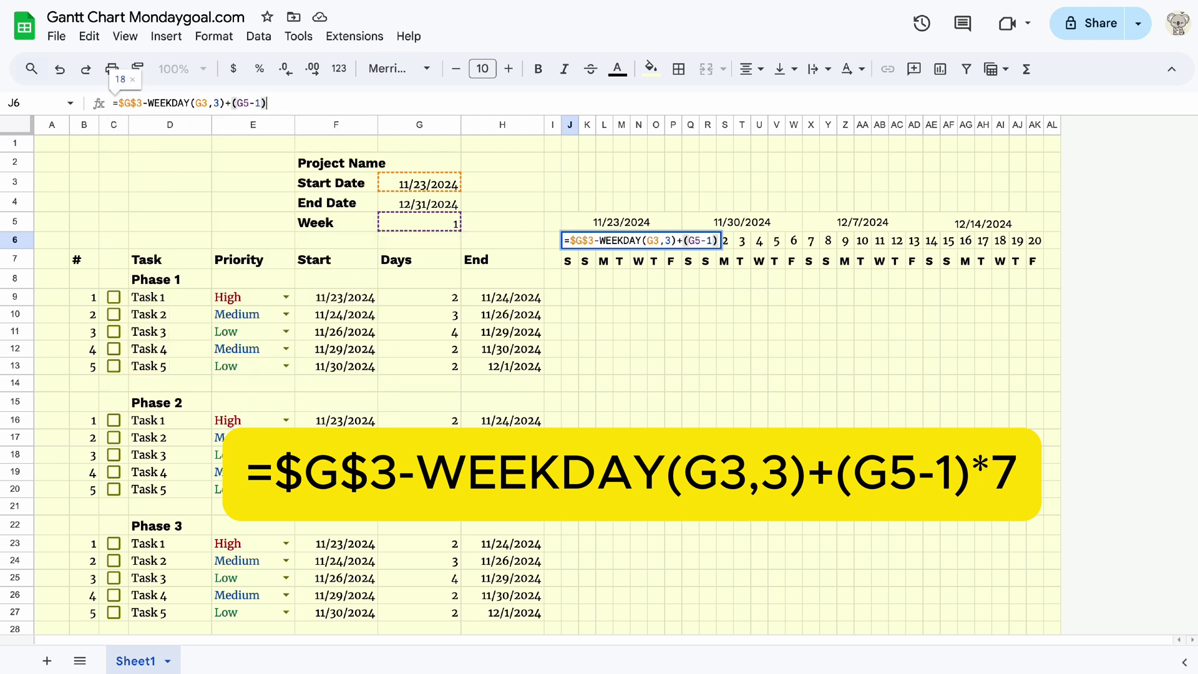
text(*)
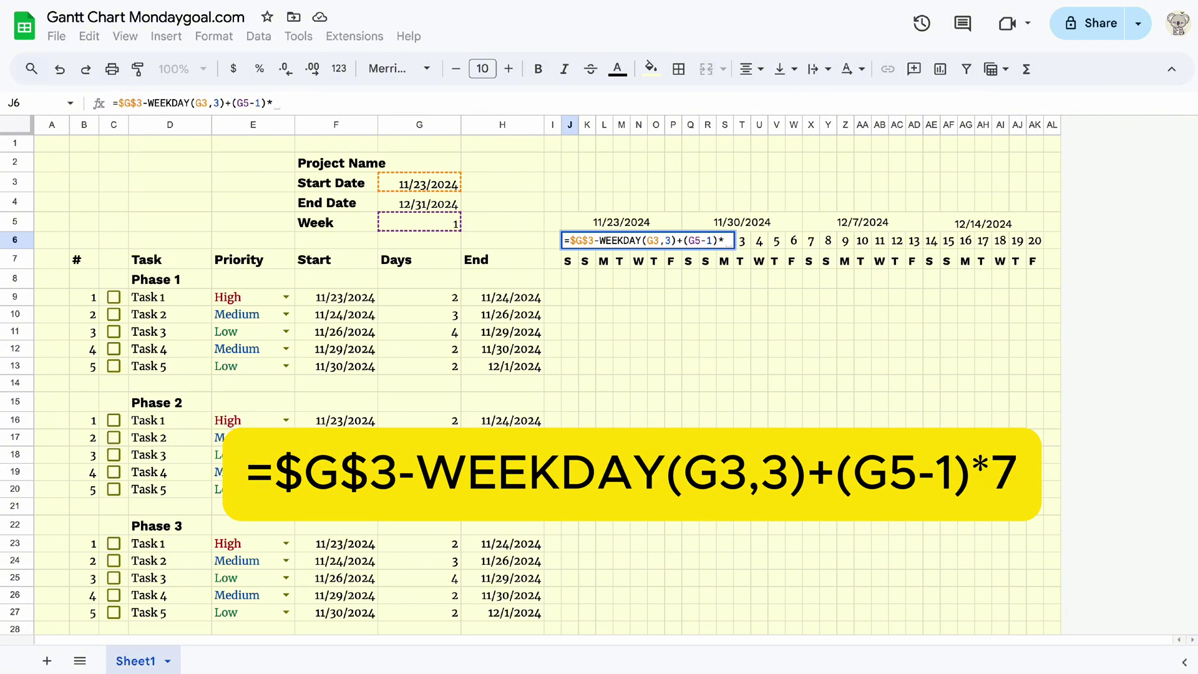
text(7)
key(Return)
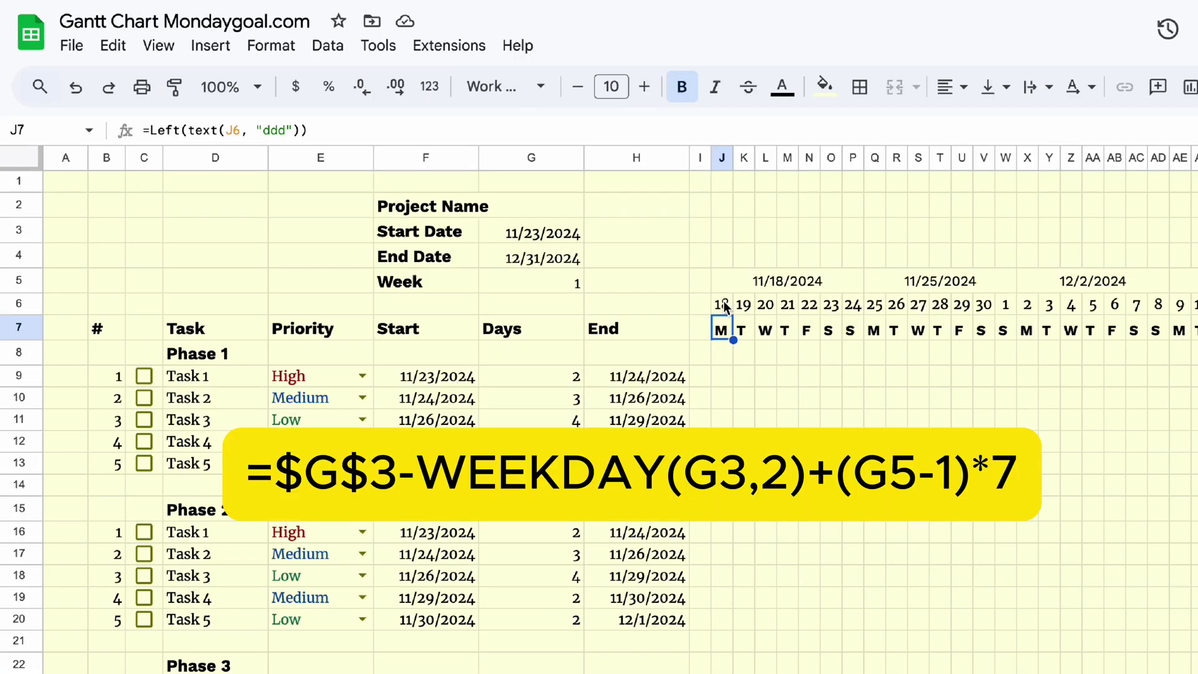
Set the WEEKDAY type argument in J6's formula to 2
click(569, 240)
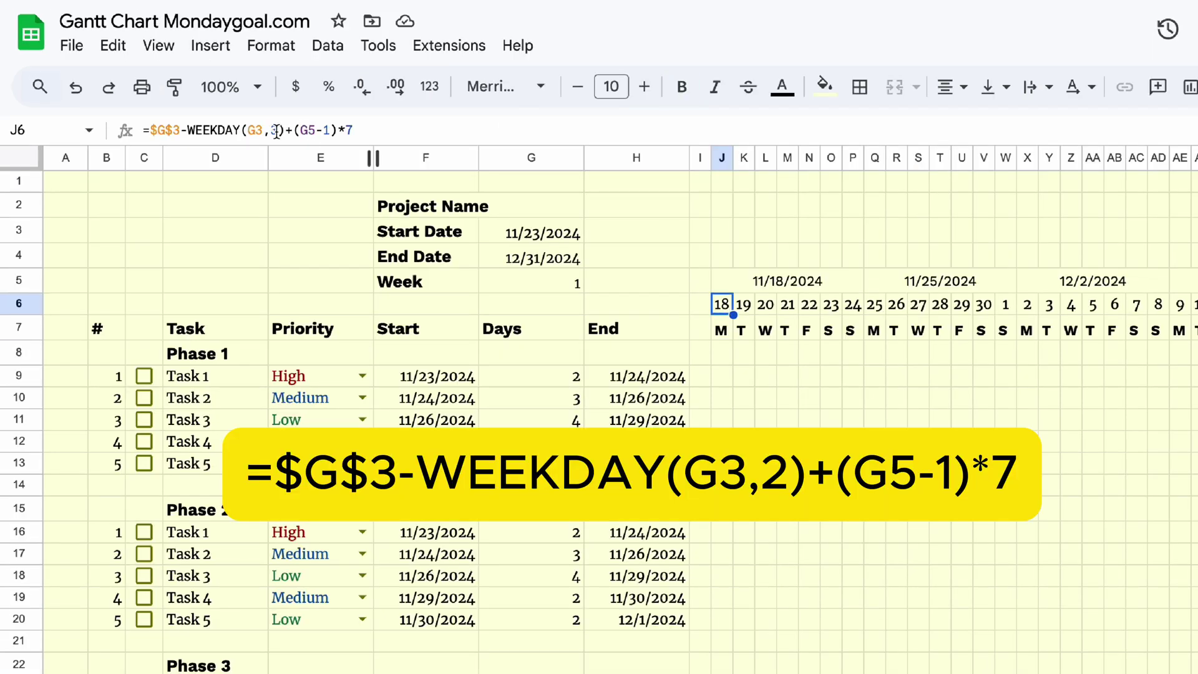
click(218, 103)
key(BackSpace)
text(2)
key(Return)
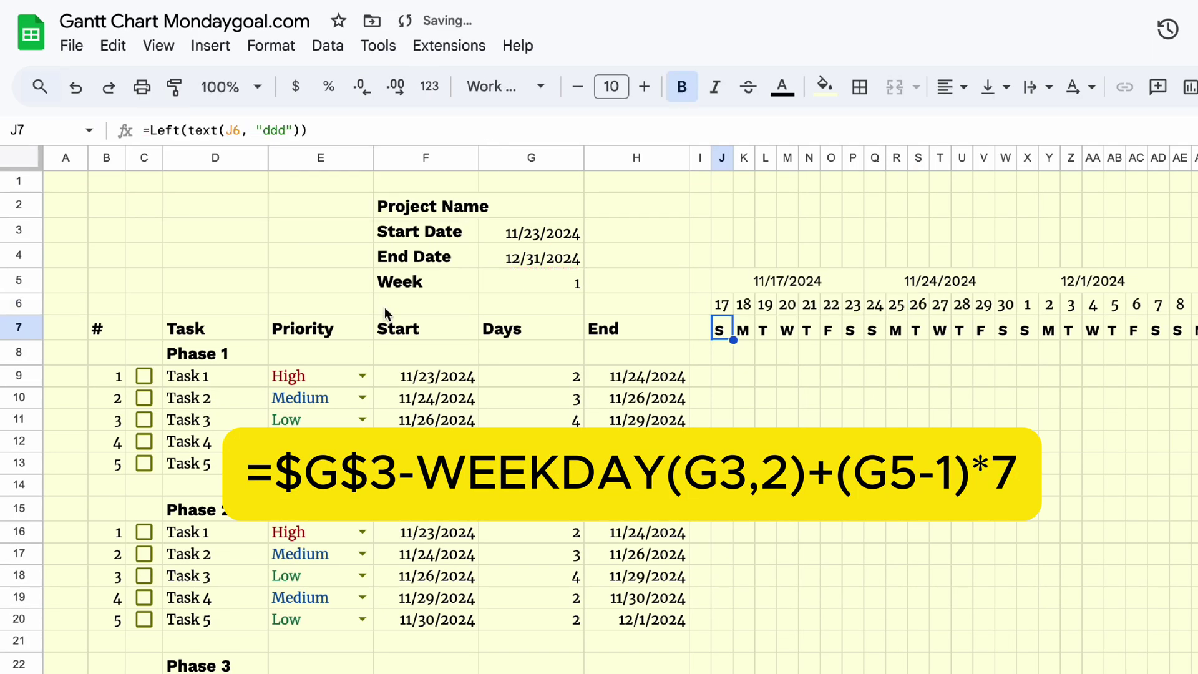
Restore the WEEKDAY type argument in J6's formula to 3
click(722, 306)
click(275, 130)
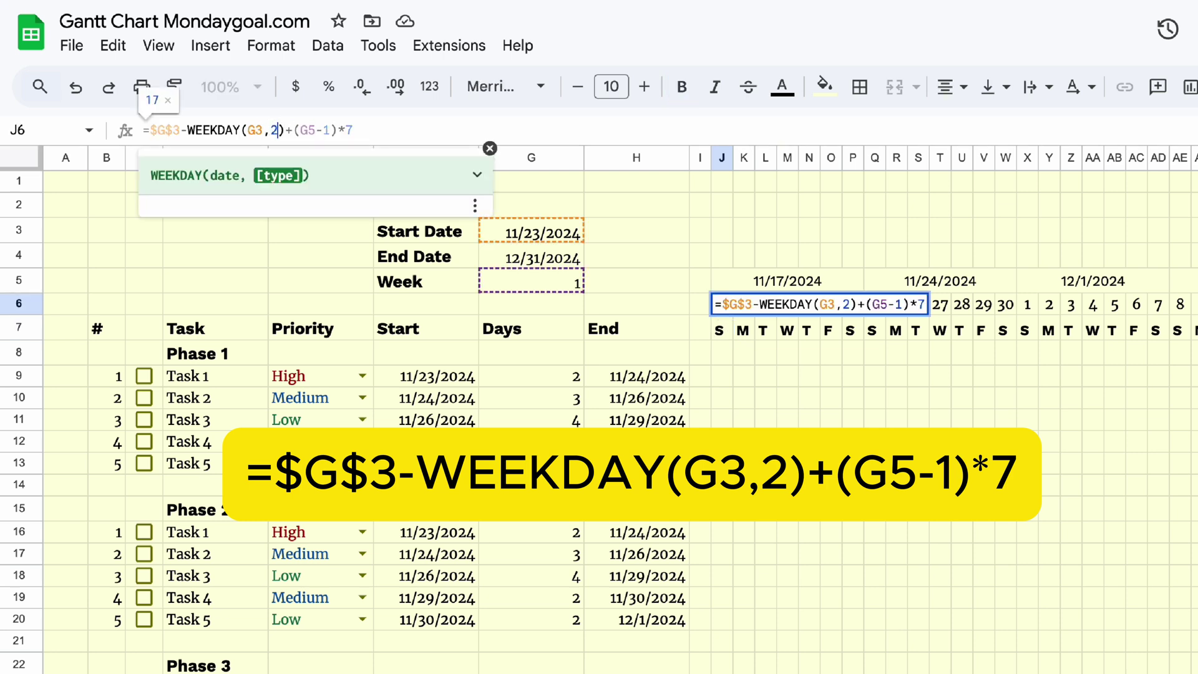
key(BackSpace)
text(3)
key(Return)
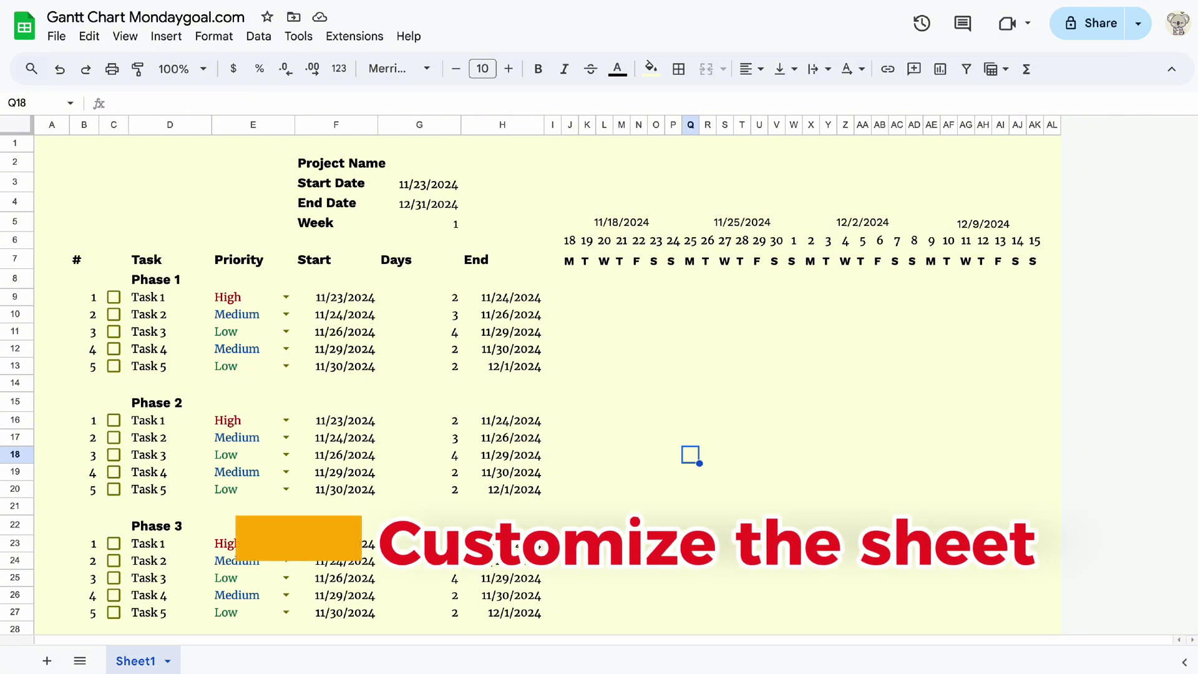
Widen column D for the task names and narrow column G for the days
drag(212, 125, 299, 125)
drag(549, 125, 508, 124)
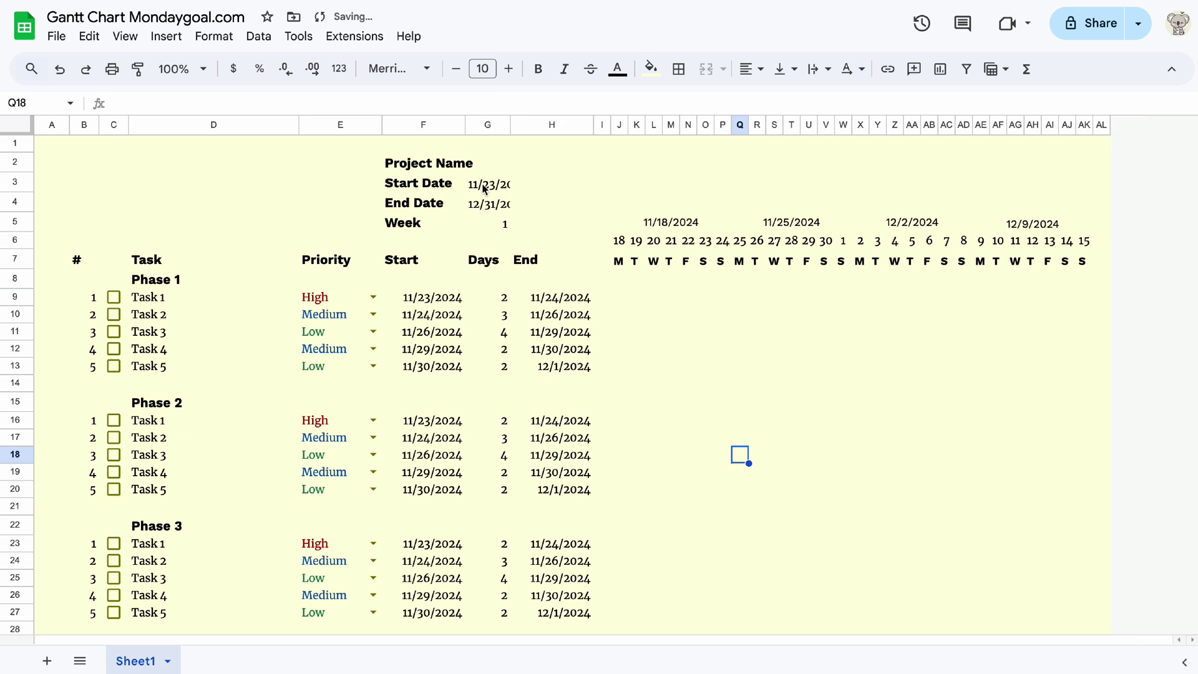
Merge columns G and H in each of rows 2 to 5 and reduce the font size of the project labels in F2:F5
drag(485, 186, 578, 183)
click(707, 69)
drag(488, 203, 561, 225)
click(706, 69)
click(706, 69)
drag(490, 162, 566, 162)
click(707, 68)
drag(447, 223, 447, 163)
click(456, 69)
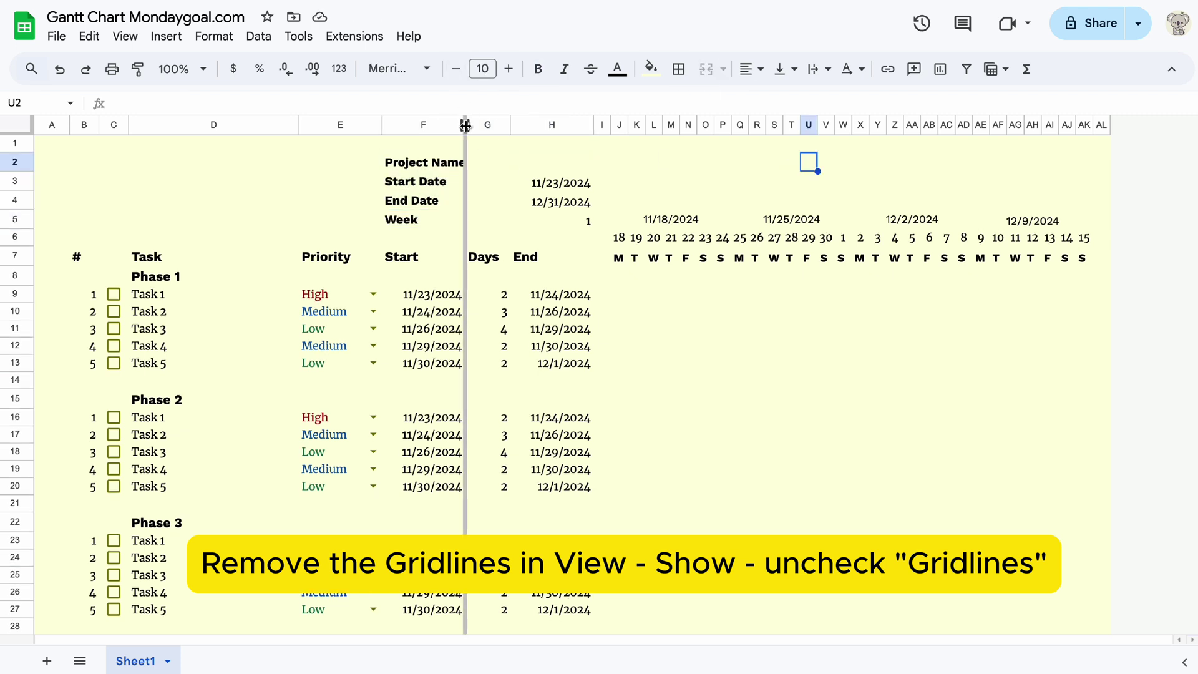
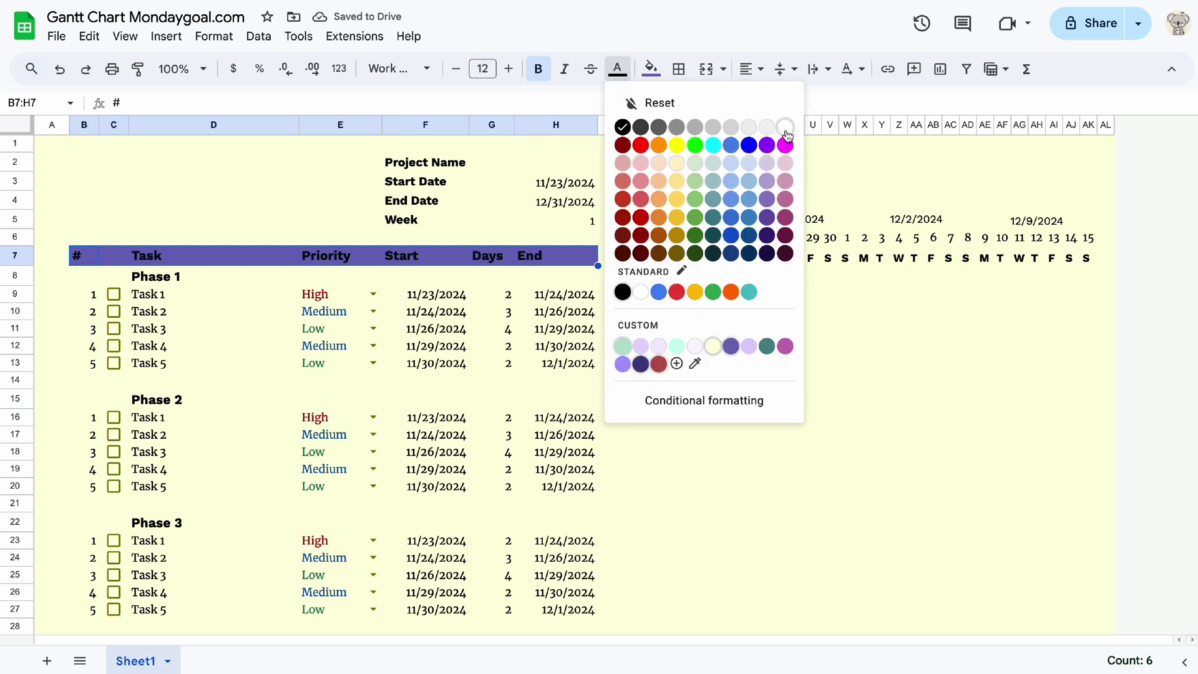
Colour the header text in B7:H7 white and centre it horizontally
click(752, 70)
click(778, 100)
click(751, 365)
Colour the weekday letters in J7:AK7 dark purple
drag(623, 258, 1089, 259)
click(618, 70)
click(642, 345)
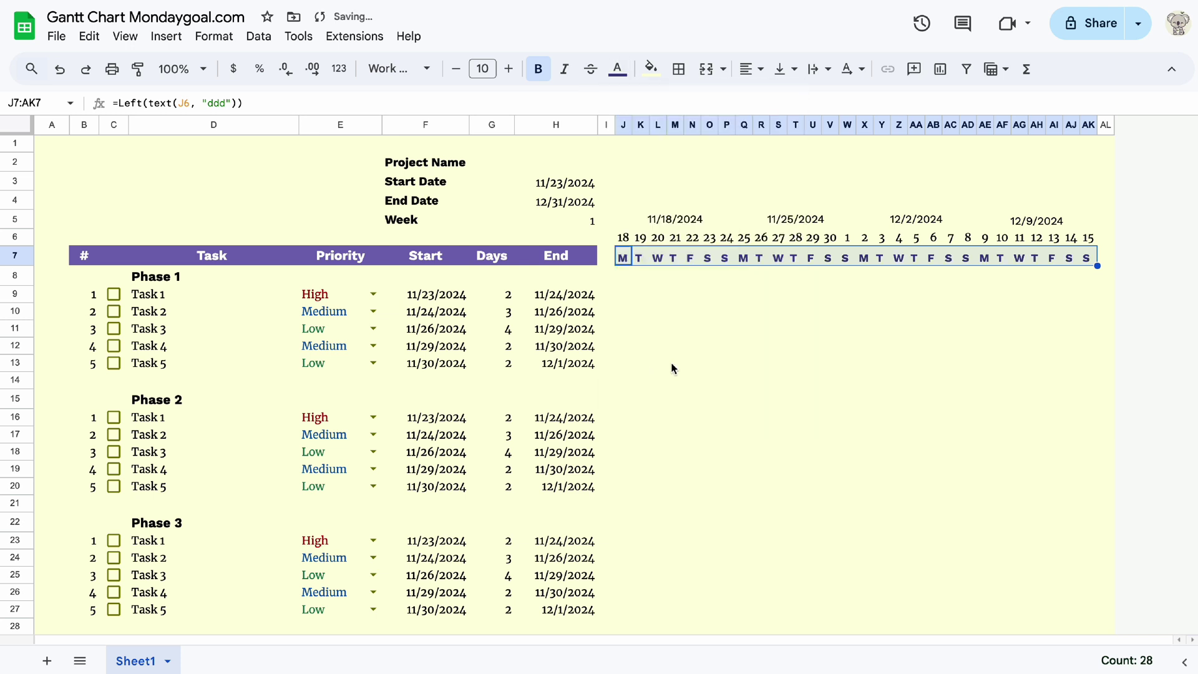
Fill the day-number row J6:AK6 with the header's purple and make its text white
drag(623, 237, 1089, 238)
click(651, 68)
click(661, 345)
click(617, 69)
click(641, 292)
Colour the week-start dates in J5:AK5 dark purple
drag(623, 219, 1089, 219)
click(618, 70)
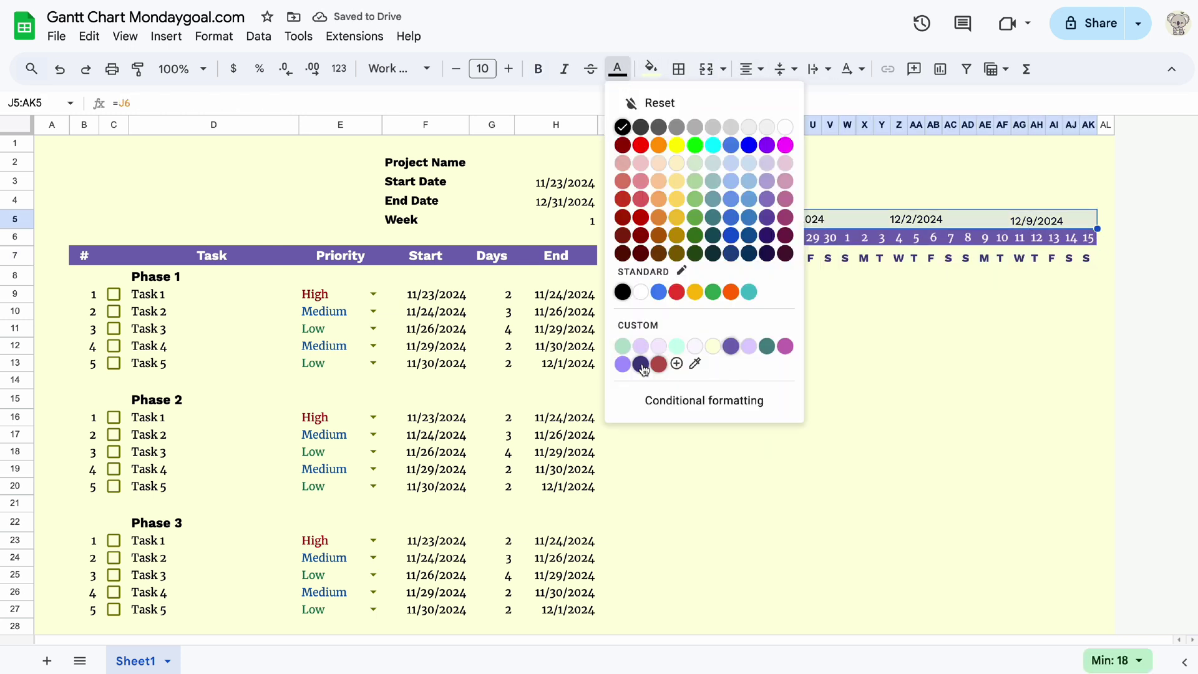
click(641, 366)
click(882, 363)
Fill the Start Date and Week value cells light purple and the End Date value cell a paler lavender
click(509, 181)
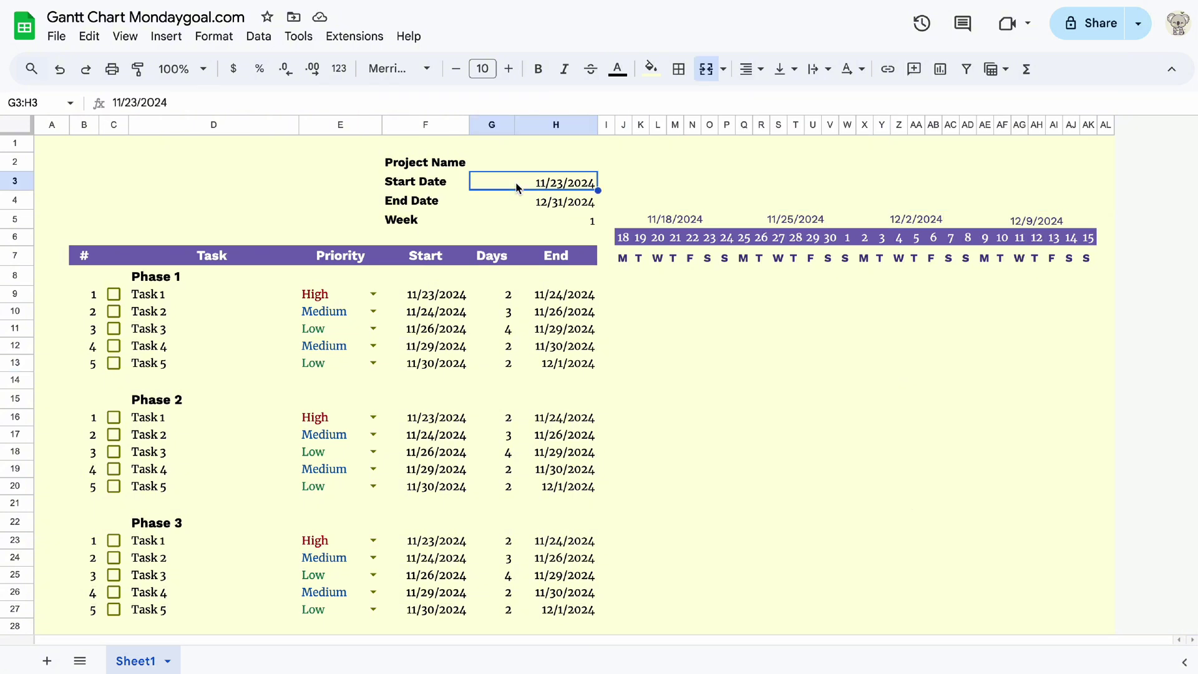
click(651, 69)
click(691, 353)
click(530, 201)
click(651, 69)
click(729, 346)
click(709, 362)
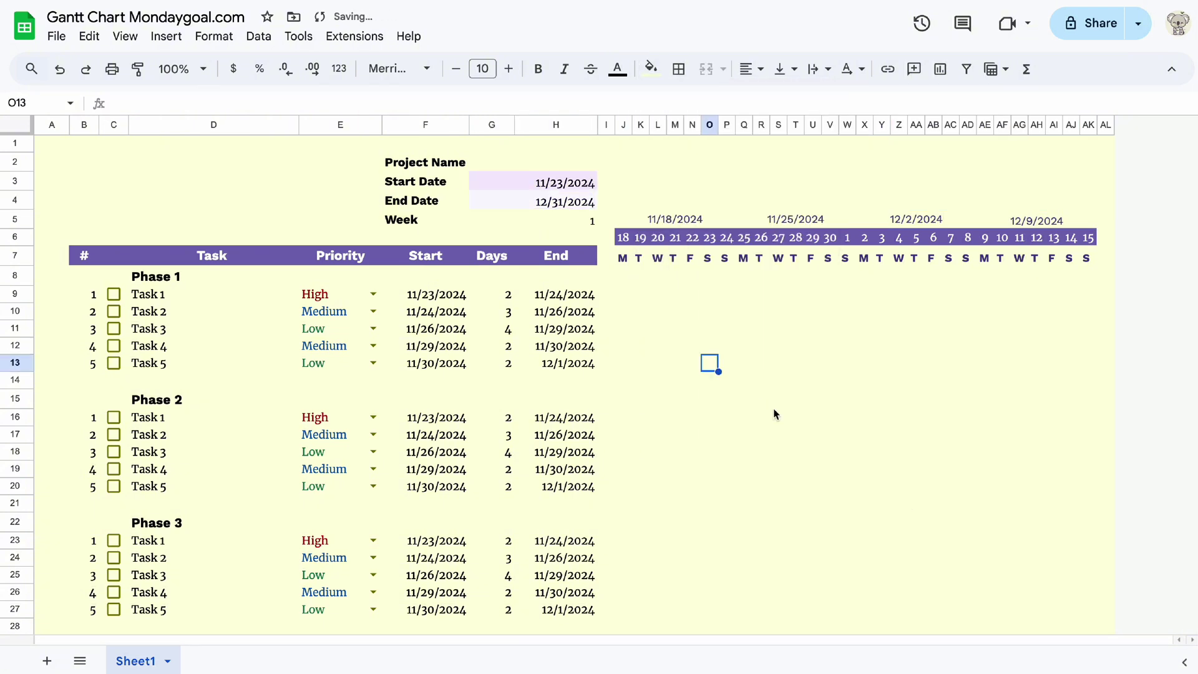
click(488, 223)
click(651, 68)
click(691, 351)
click(709, 398)
Test the timeline by setting the Week value to 2 and restoring it to 1
click(530, 220)
text(2)
key(Return)
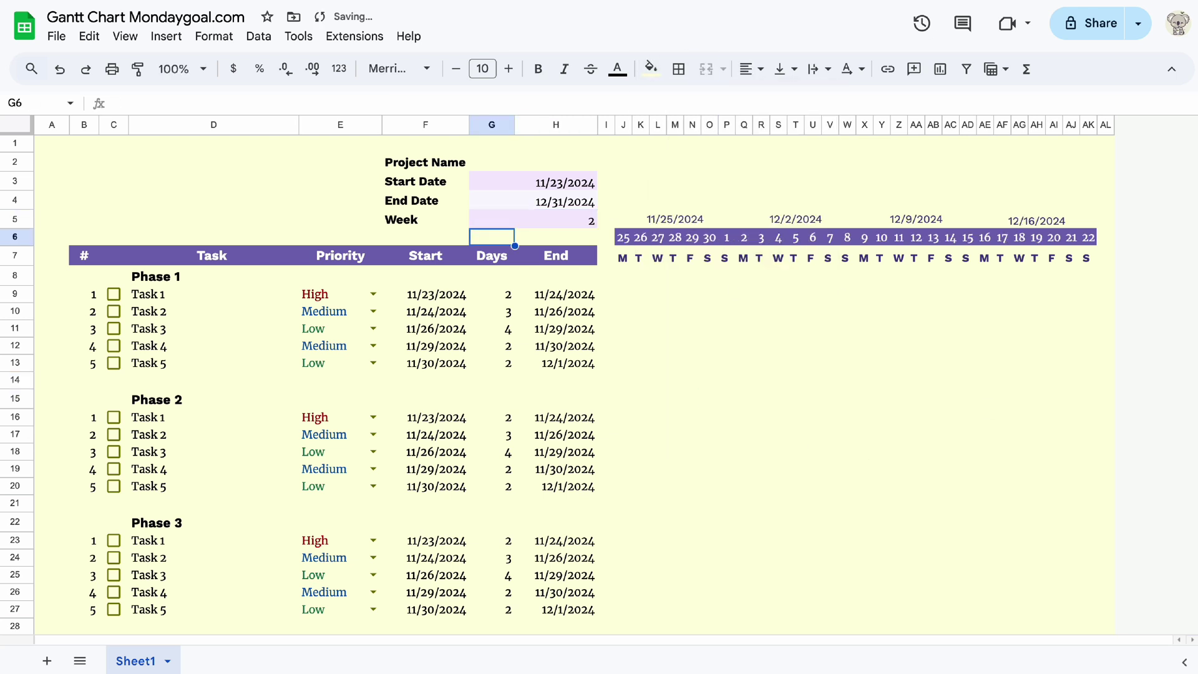
click(581, 220)
text(1)
click(779, 344)
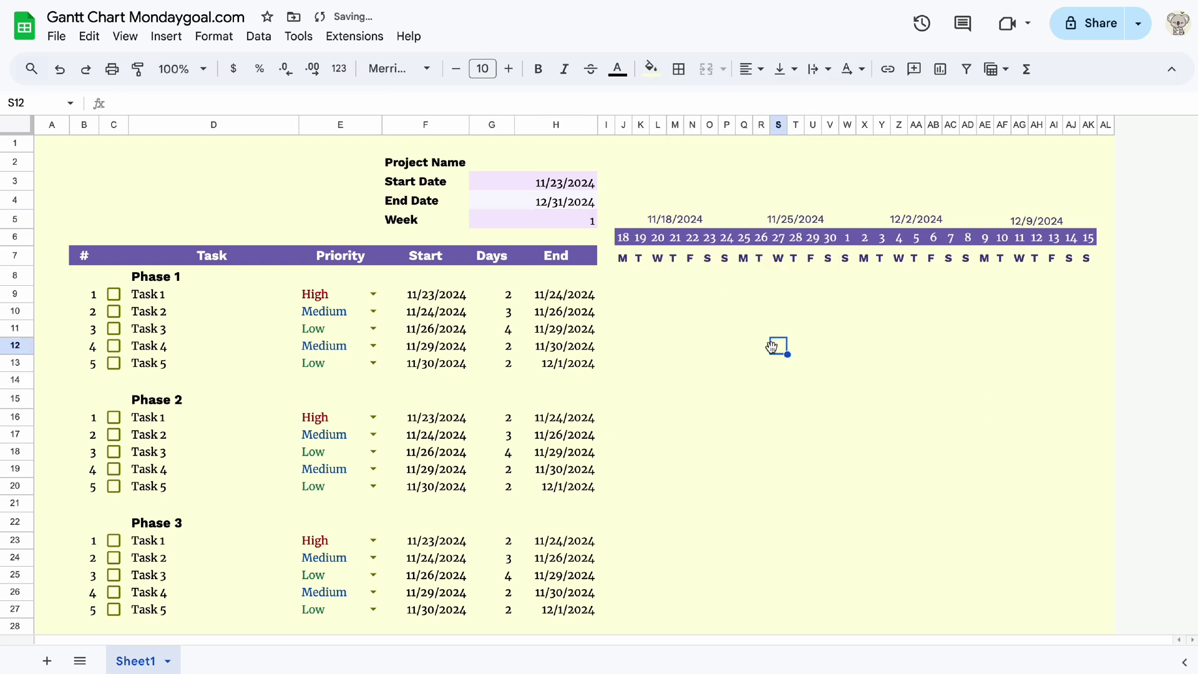
Colour the checkboxes in C9:C27 purple and untick the one in C9
drag(114, 294, 114, 610)
click(617, 69)
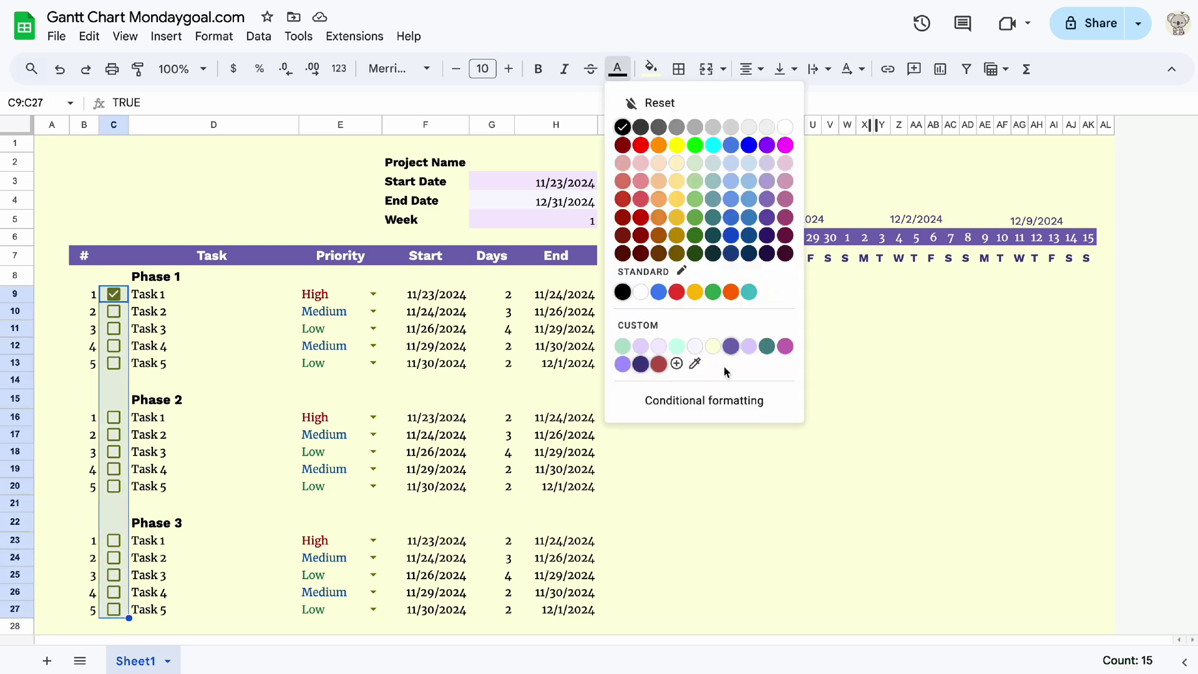
click(731, 347)
click(113, 294)
click(865, 363)
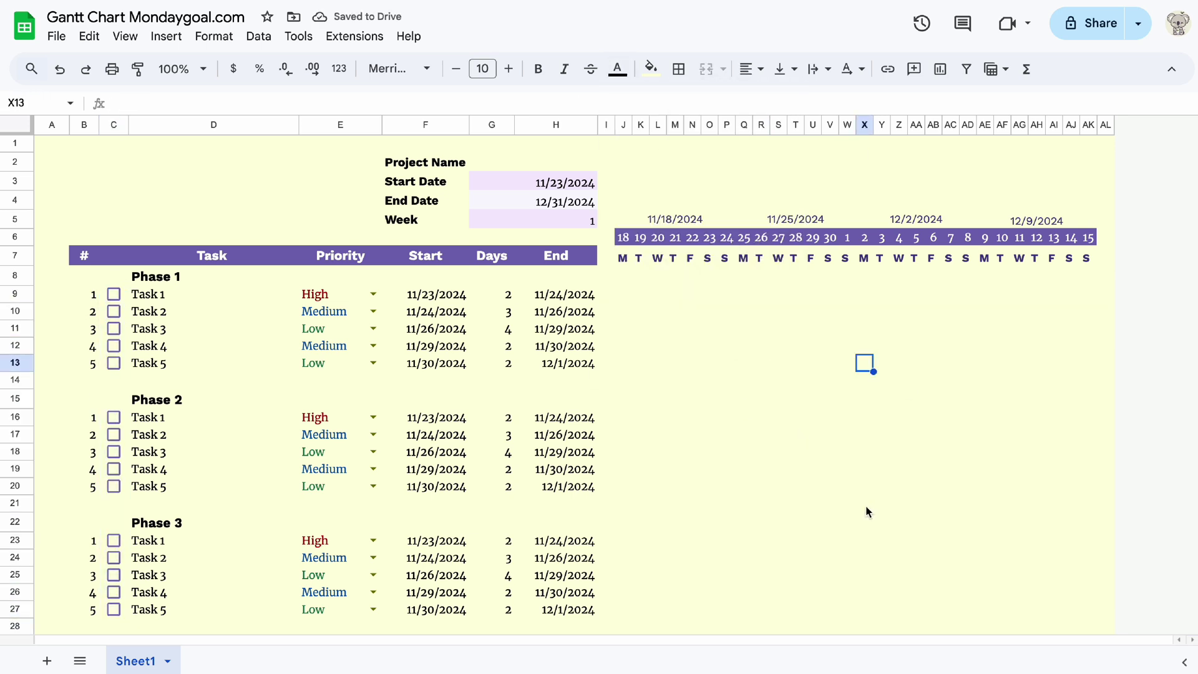
Colour the Phase 4 checkboxes in C30:C34 the same purple
scroll(118, 451, down, 3)
drag(113, 450, 114, 519)
click(617, 69)
click(731, 347)
click(744, 412)
click(114, 450)
Colour the Phase 1, Phase 2, Phase 3 and Phase 4 headings dark red
scroll(743, 493, up, 1)
scroll(742, 493, up, 2)
click(214, 227)
click(618, 69)
click(658, 364)
click(214, 350)
click(618, 69)
click(658, 363)
click(213, 473)
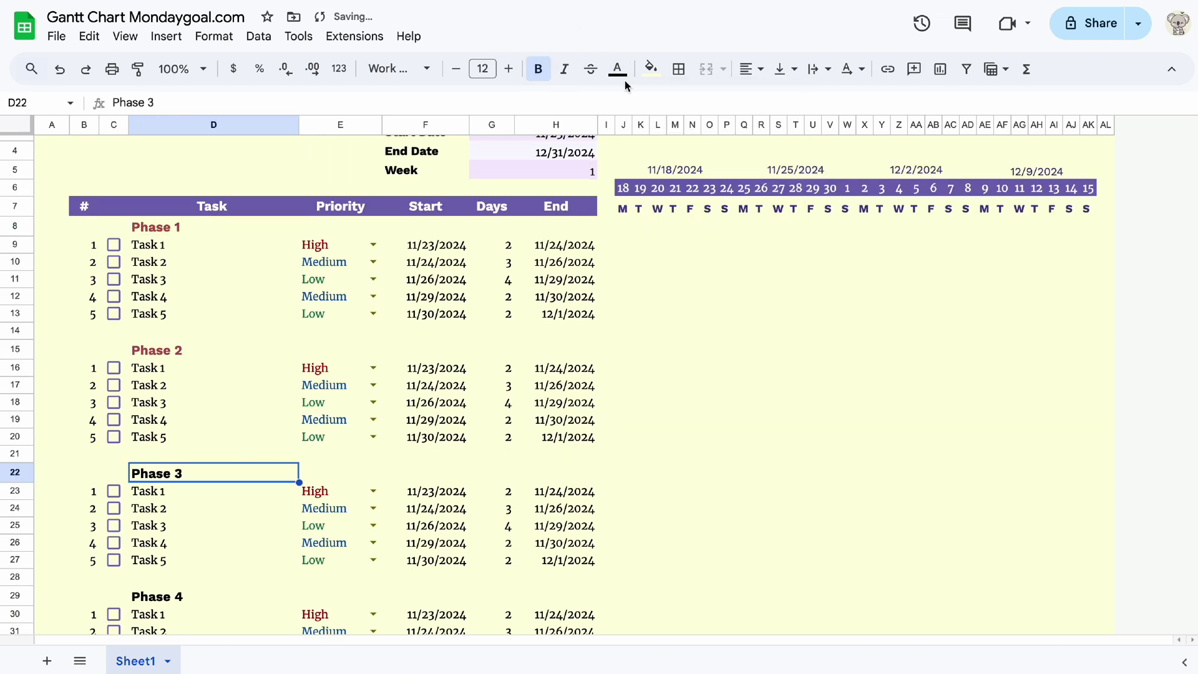
click(213, 597)
click(617, 69)
click(643, 365)
click(882, 368)
scroll(843, 409, down, 3)
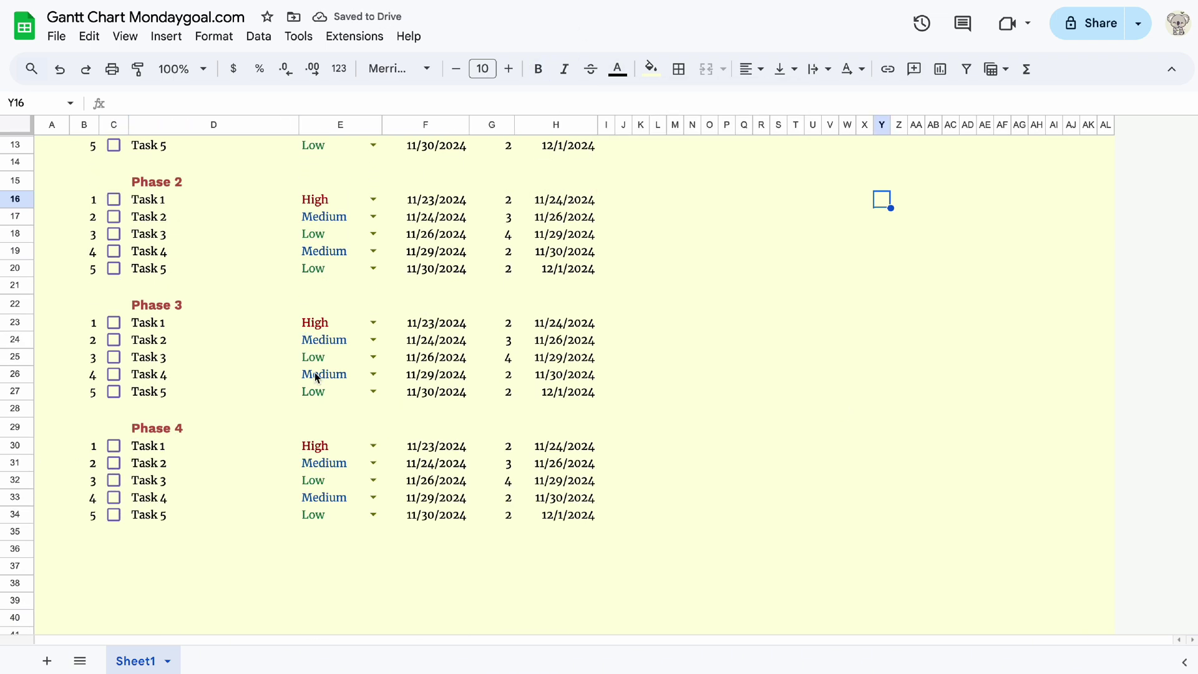
Add a purple outer border around the Phase 1 timeline area J9:AK13
scroll(128, 362, up, 4)
drag(624, 293, 1093, 365)
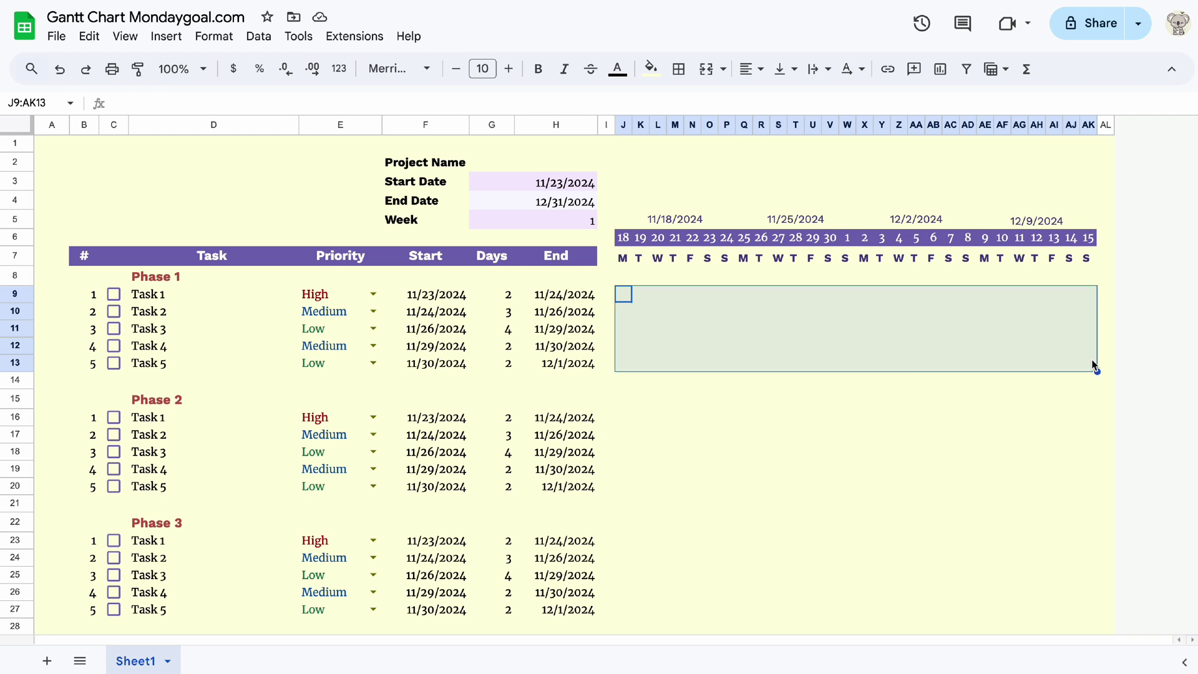
click(679, 69)
click(794, 104)
click(744, 451)
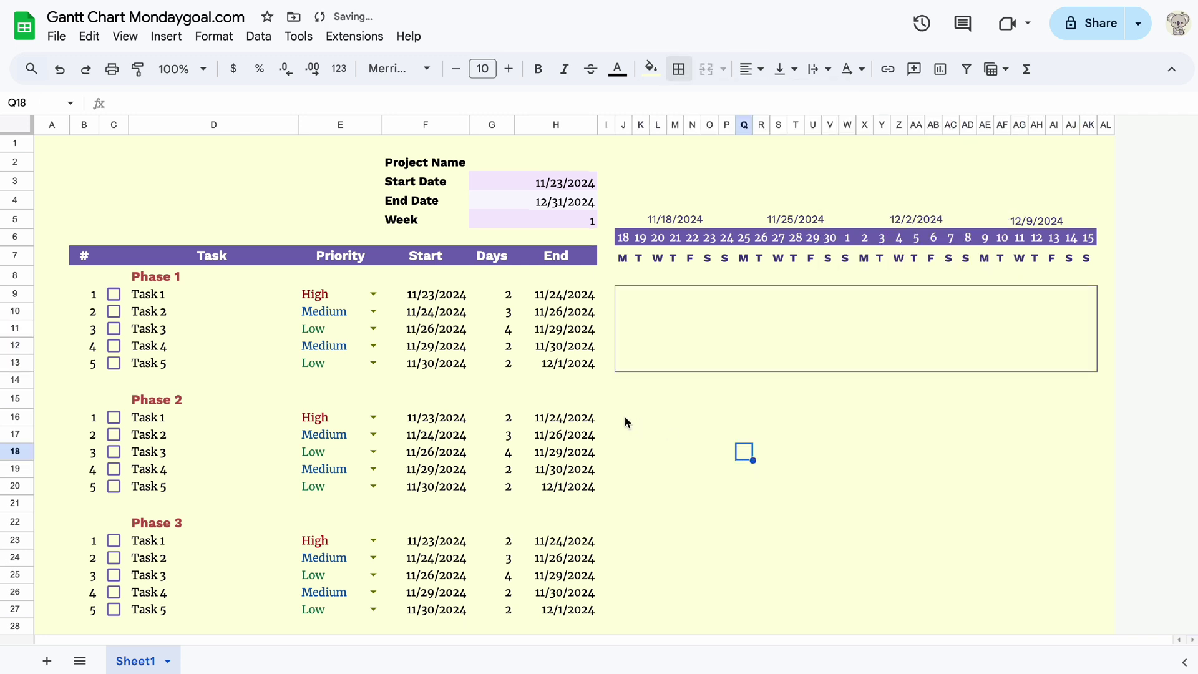
Add outer borders around the Phase 2 timeline area J16:AK20 and the Phase 3 area J23:AK27
drag(628, 425, 1090, 484)
click(679, 69)
click(794, 104)
scroll(642, 492, down, 2)
drag(624, 464, 1089, 543)
click(679, 68)
click(795, 104)
Add an outer border around the Phase 4 timeline area J30:AK34
scroll(740, 569, down, 3)
drag(624, 509, 1096, 585)
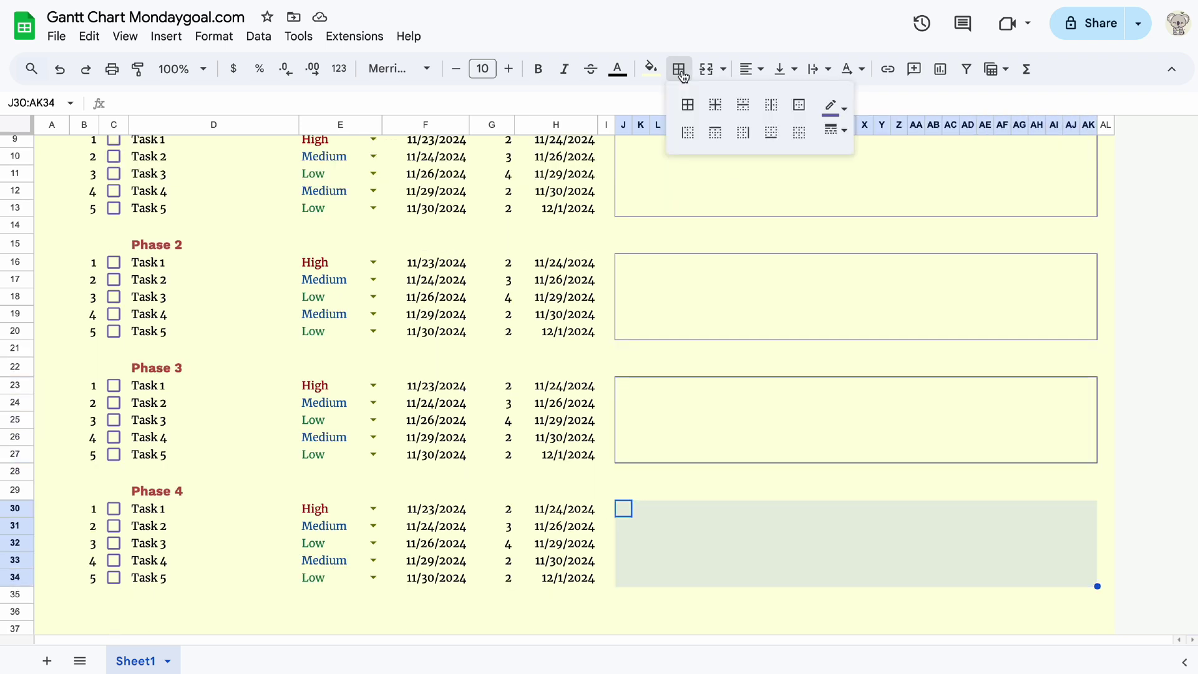
click(679, 68)
click(795, 104)
click(727, 347)
scroll(779, 466, up, 5)
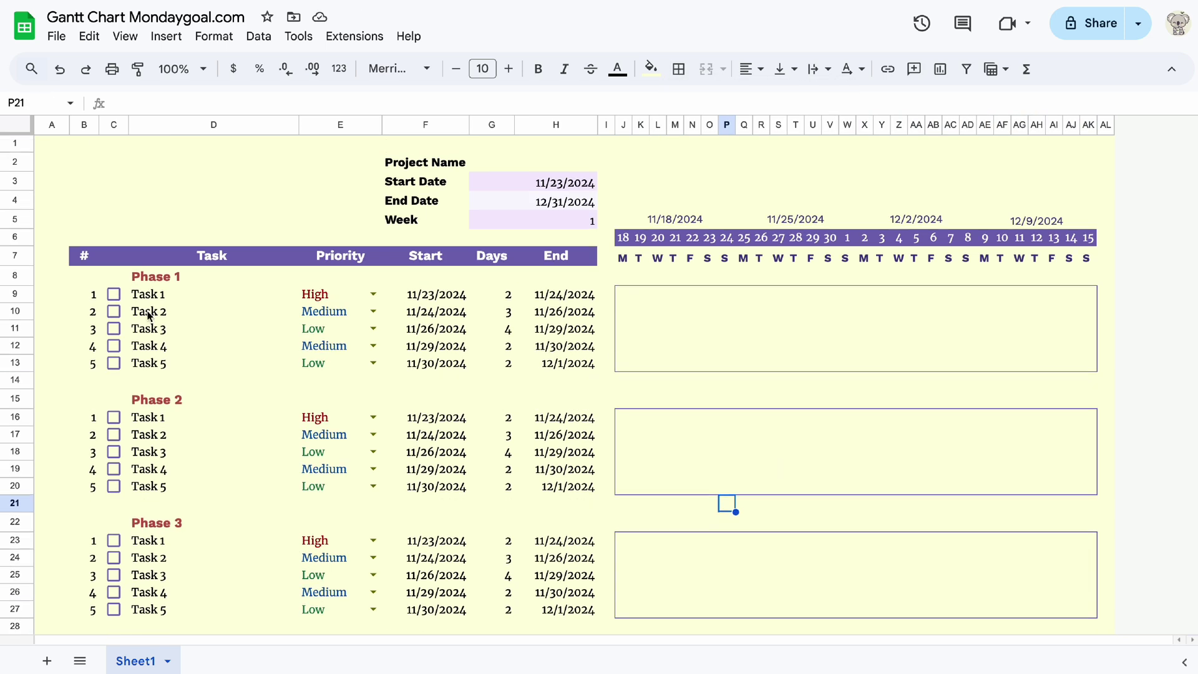
Insert several more blank columns after AL beyond the end of the timeline
click(1105, 125)
right_click(1105, 126)
click(1139, 262)
click(1123, 161)
drag(1104, 124, 1123, 124)
right_click(1122, 124)
click(1147, 234)
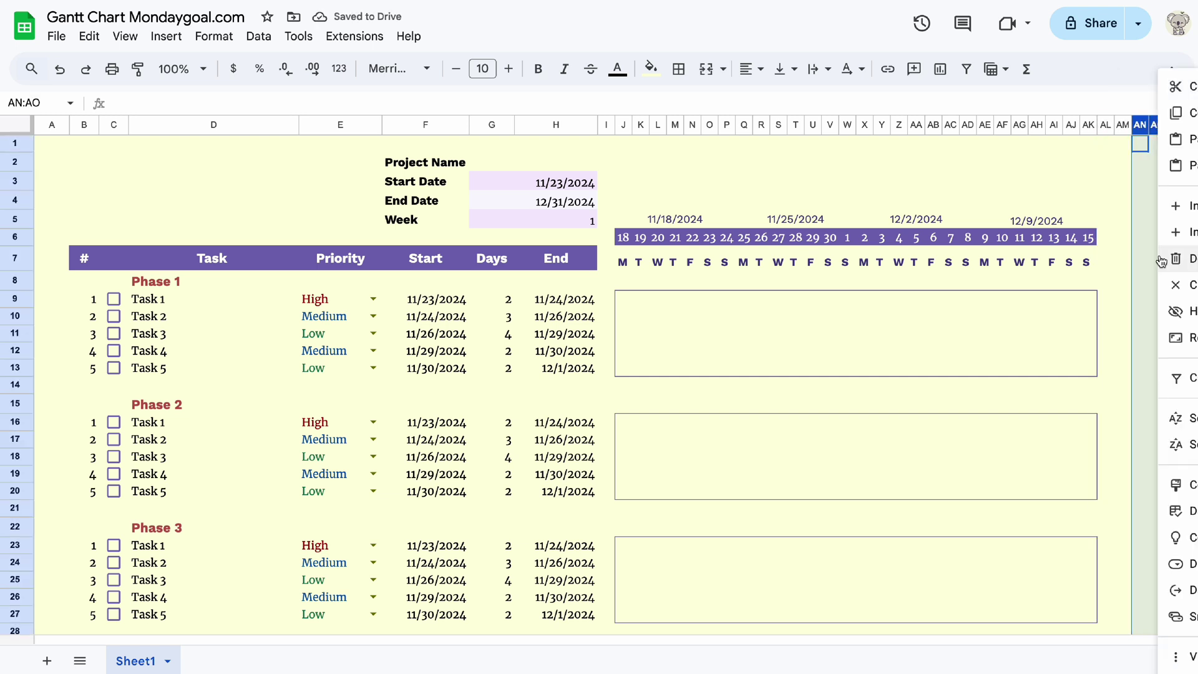
click(761, 333)
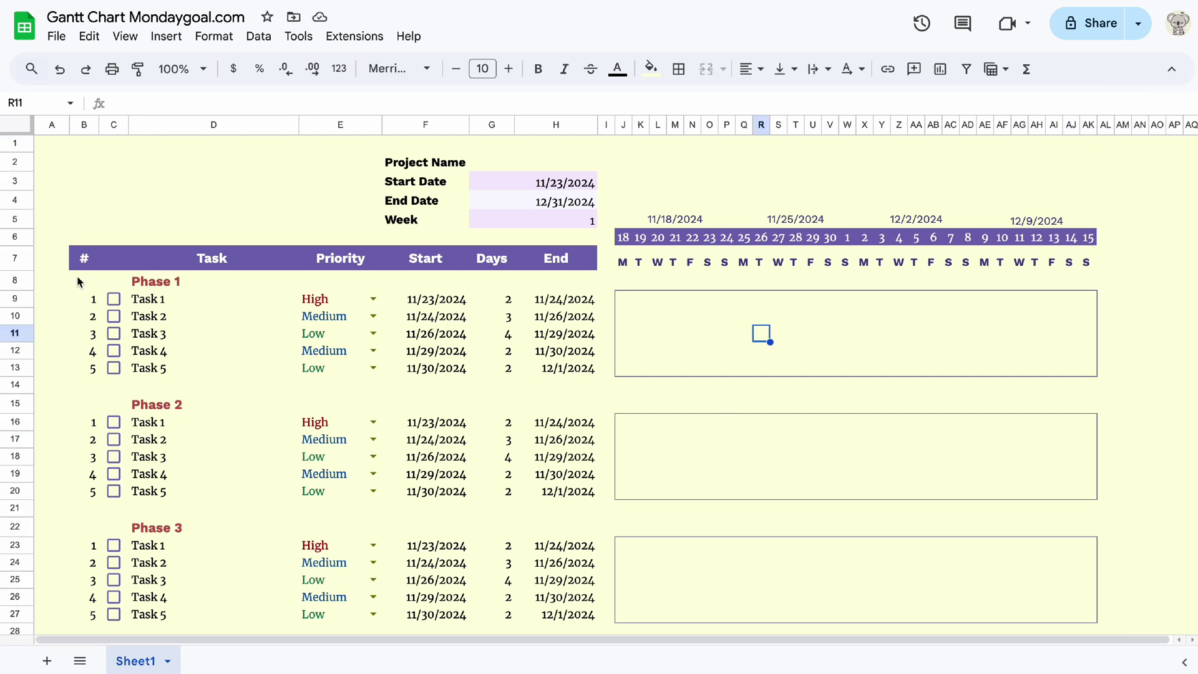
Add a dark red bottom border under the Phase 1 heading cells C8:D8
drag(114, 281, 243, 282)
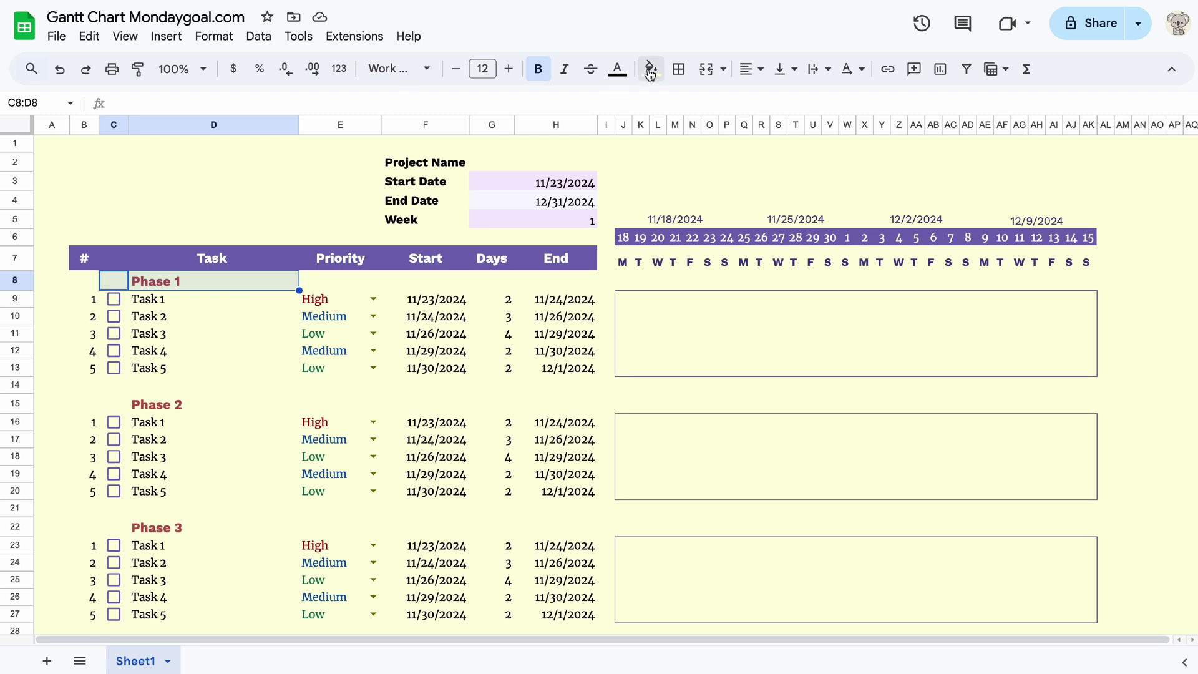
click(679, 68)
click(838, 107)
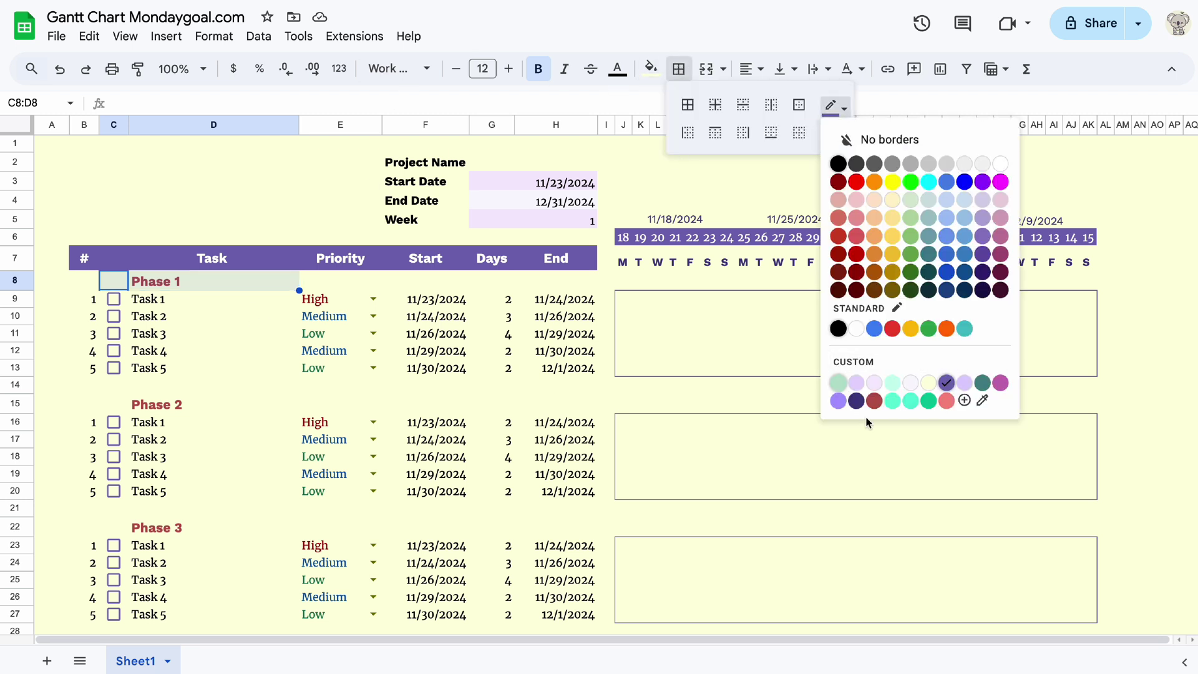
click(875, 403)
click(771, 132)
click(431, 350)
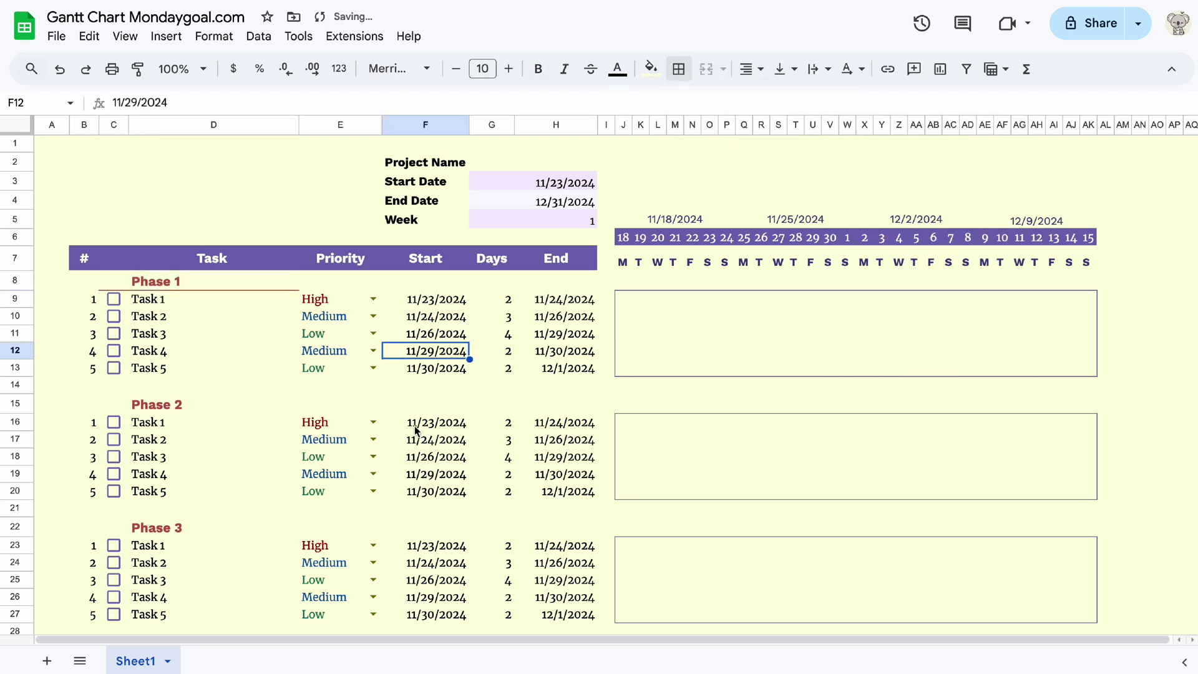
Add dark red bottom borders under the Phase 2 heading C15:D15 and the Phase 3 heading C22:D22
drag(114, 404, 250, 405)
click(679, 69)
click(771, 132)
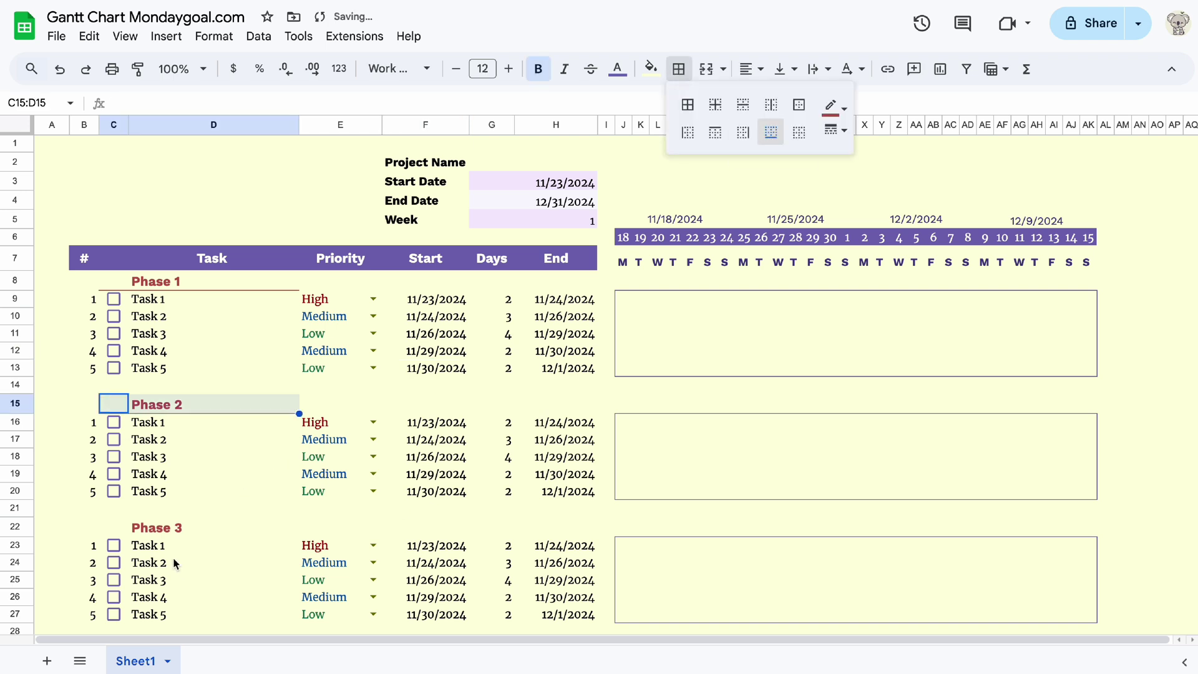
drag(114, 527, 286, 531)
click(679, 68)
click(771, 132)
Add a dark red bottom border under the Phase 4 heading cells C29:D29
scroll(436, 349, down, 3)
drag(115, 480, 250, 480)
click(679, 69)
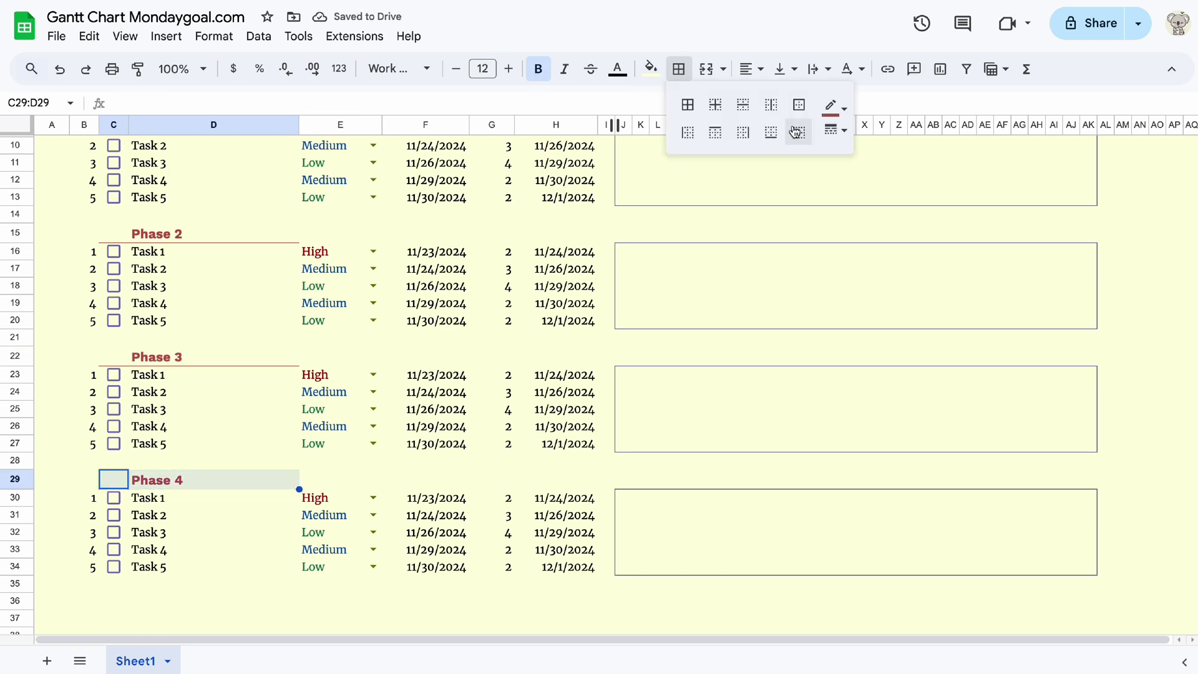
click(772, 133)
click(431, 480)
Set the Phase 2 start dates for Tasks 1 to 4 to 11/24, 11/25, 11/28 and 11/30/2024
scroll(440, 406, up, 2)
click(443, 349)
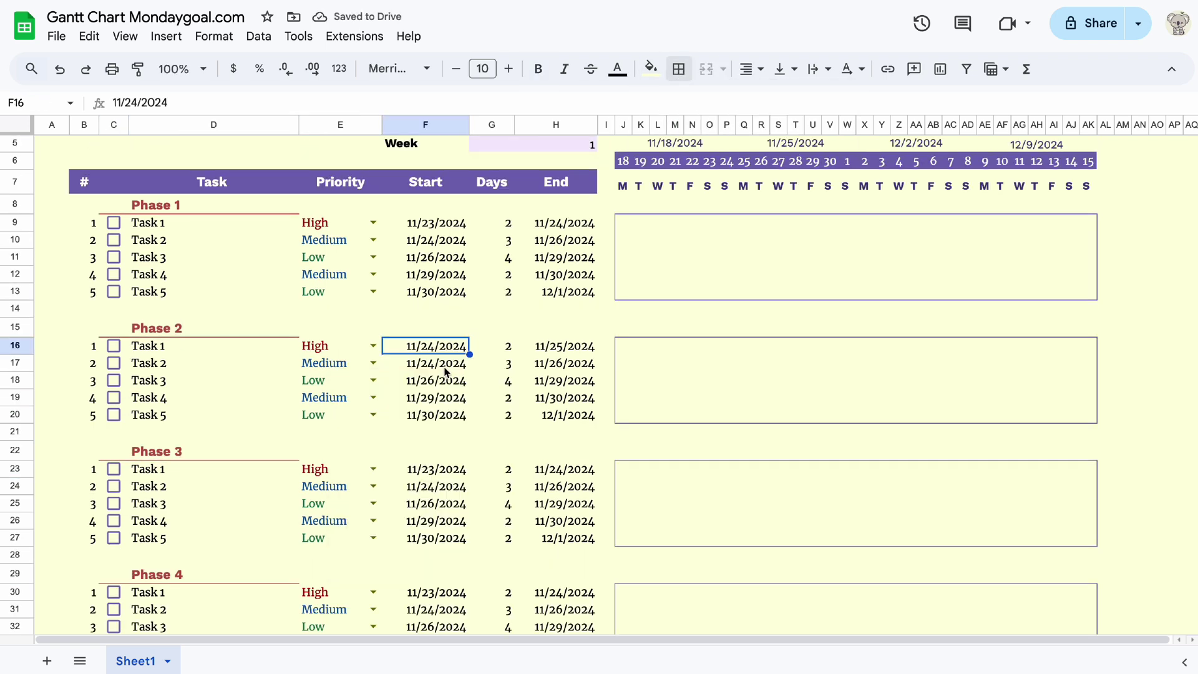
double_click(444, 368)
click(376, 532)
double_click(437, 380)
click(450, 550)
double_click(440, 397)
click(499, 567)
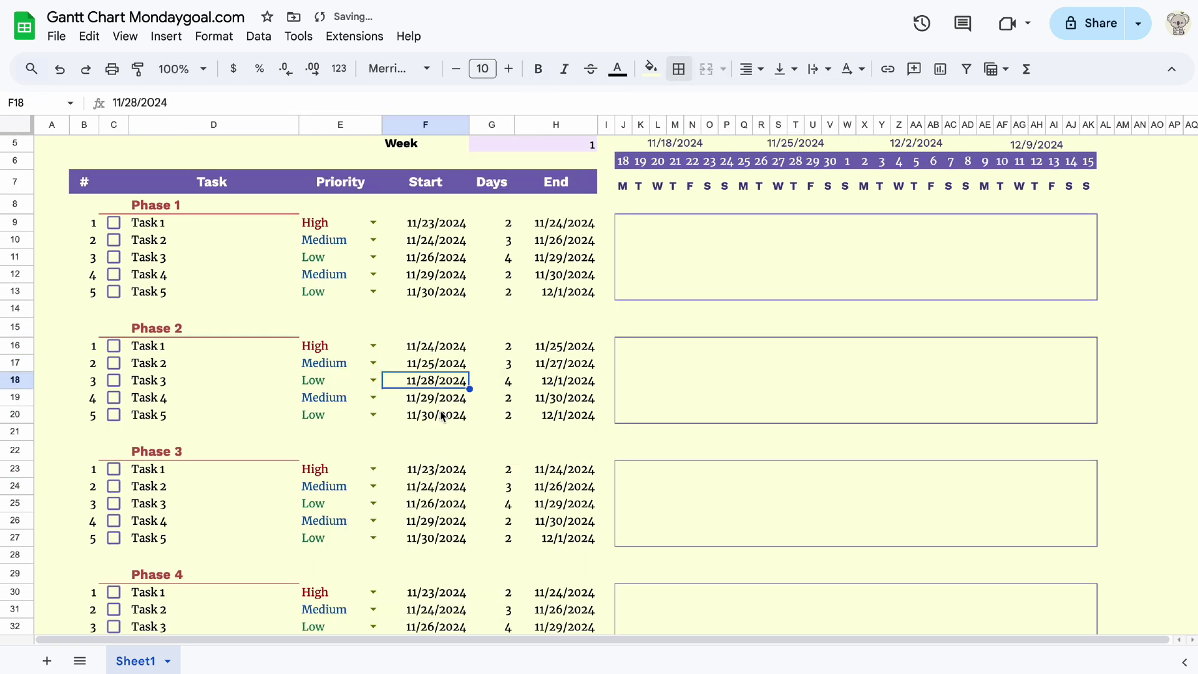
Set the Phase 3 start dates for Tasks 1 to 5 to 11/30, 12/2, 12/4, 12/7 and 12/8/2024
double_click(440, 469)
click(499, 392)
double_click(437, 487)
click(376, 316)
double_click(437, 503)
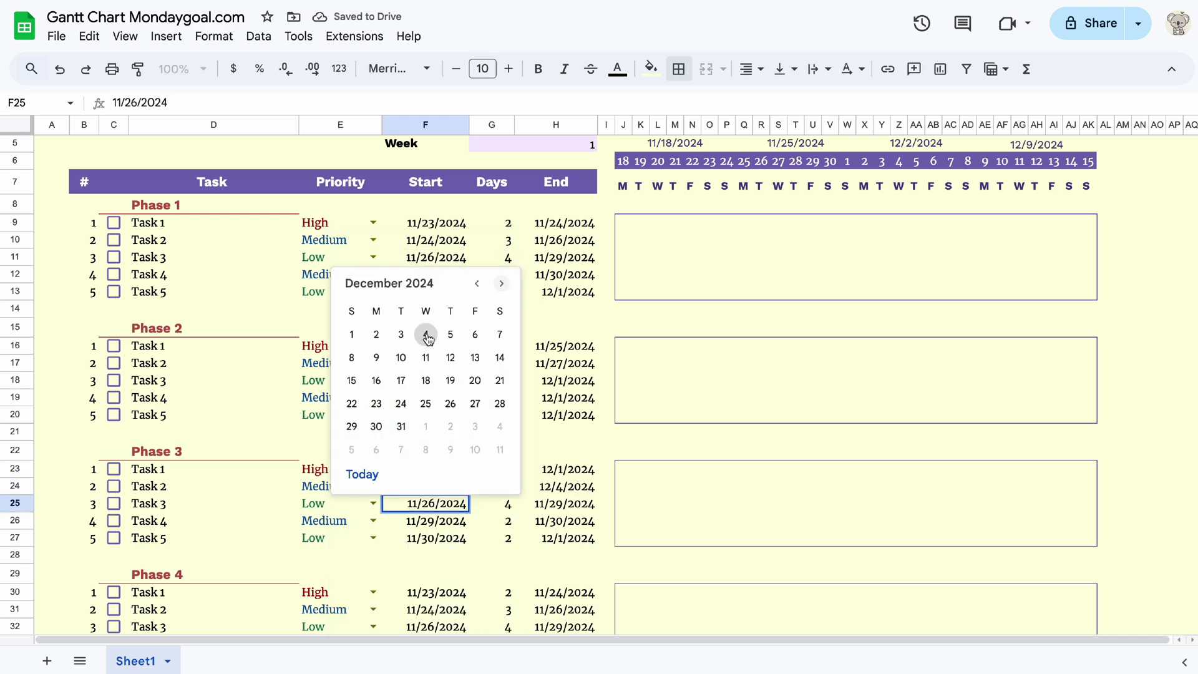
click(425, 334)
double_click(437, 520)
click(500, 351)
double_click(437, 538)
click(352, 392)
Set the Phase 4 start dates for Tasks 1 to 4 to 12/9, 12/10, 12/12 and 12/15/2024, and pick Task 5's start date
scroll(437, 375, down, 4)
double_click(437, 385)
click(377, 483)
double_click(437, 402)
click(401, 502)
double_click(436, 420)
click(451, 518)
double_click(459, 454)
click(377, 331)
Left-align the Start, Days and End values of the tasks in all four phases
scroll(436, 281, up, 4)
drag(458, 167, 411, 525)
scroll(419, 519, up, 5)
key(ctrl+shift+l)
scroll(491, 217, down, 1)
drag(431, 186, 556, 557)
click(746, 69)
click(749, 99)
click(511, 625)
Add purple outer borders around the Phase 1 task block B8:H14 and the Phase 2 task block B15:H21
scroll(498, 618, up, 3)
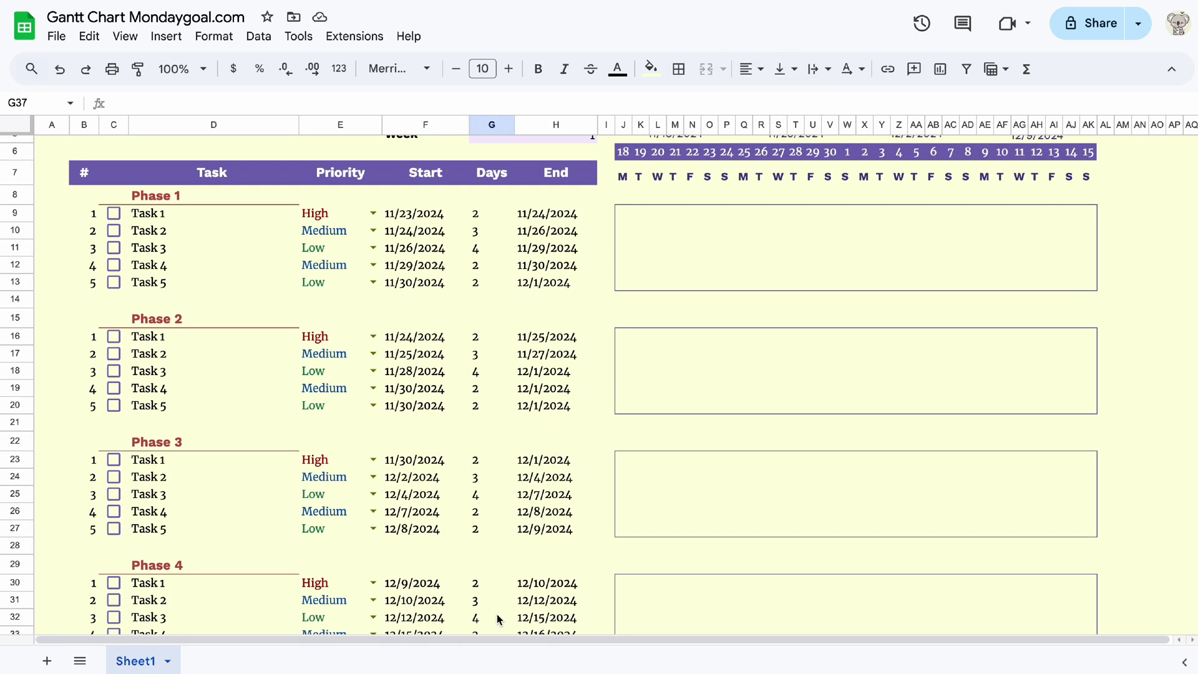
drag(84, 217, 561, 322)
click(679, 69)
click(797, 108)
drag(83, 341, 562, 448)
click(679, 68)
click(798, 107)
Add purple outer borders around the Phase 3 and Phase 4 task blocks in columns B to H
scroll(437, 375, down, 2)
drag(84, 385, 562, 489)
scroll(701, 193, down, 1)
click(679, 69)
click(799, 107)
drag(83, 449, 559, 554)
click(679, 68)
click(799, 108)
scroll(754, 486, up, 3)
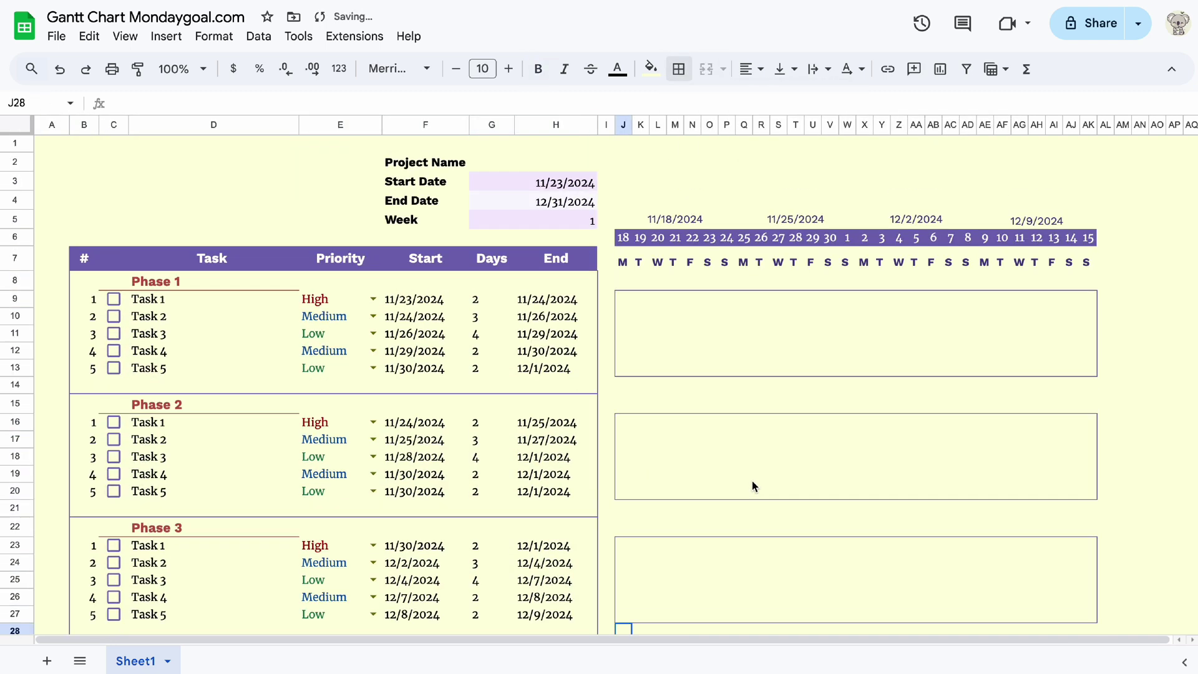
Add a purple outer border around the timeline header J5:AK7
drag(641, 195, 1086, 237)
click(679, 69)
click(798, 105)
click(745, 173)
Separate the weeks in the timeline header with right borders and vertically centre the weekday letters in row 7
drag(675, 195, 674, 237)
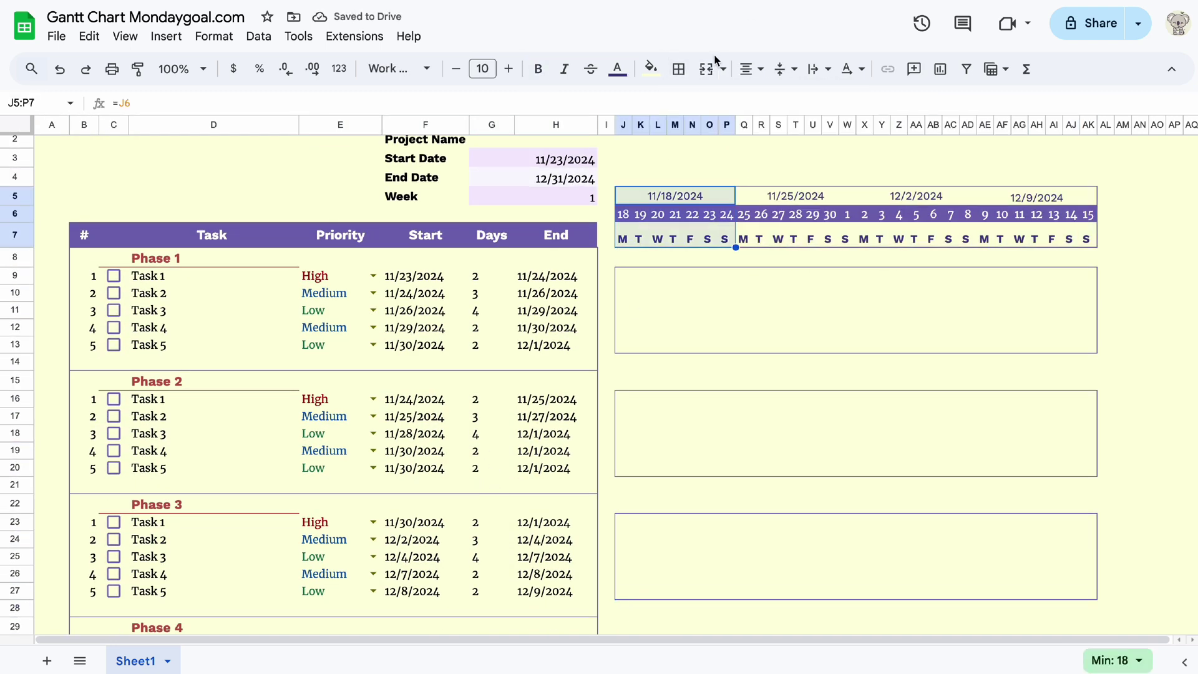
click(679, 69)
click(743, 132)
drag(759, 196, 765, 237)
click(679, 69)
click(742, 132)
drag(864, 196, 966, 239)
click(679, 69)
click(743, 132)
click(1123, 240)
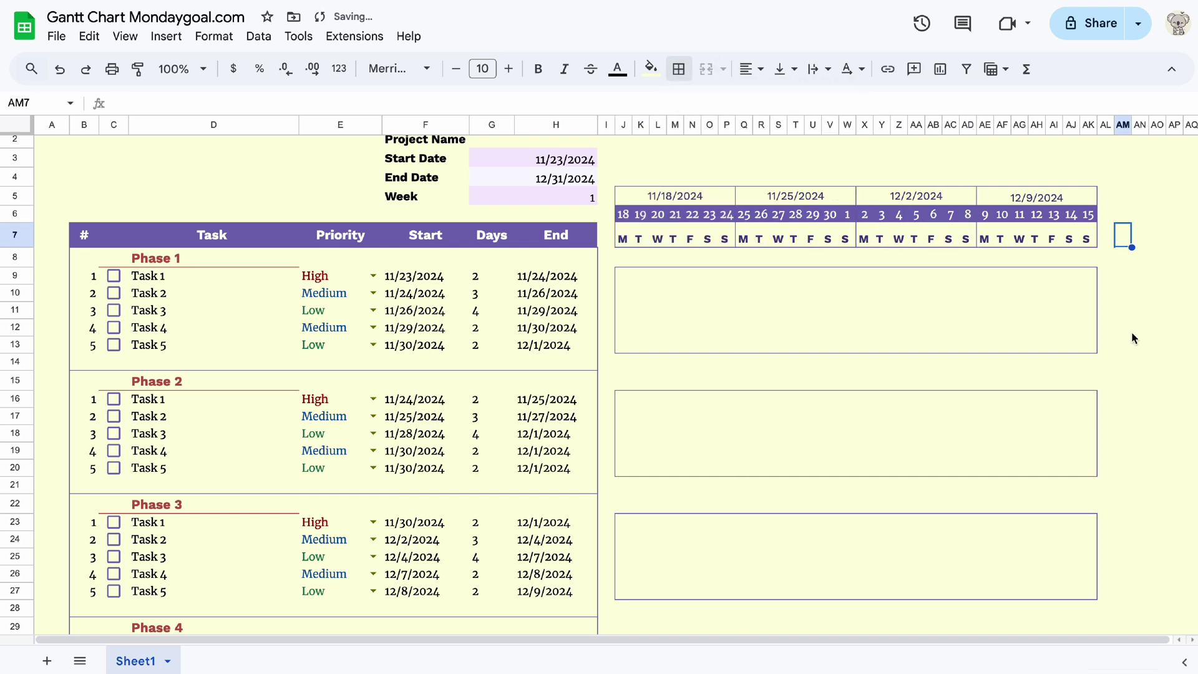
drag(1088, 239, 623, 240)
click(785, 68)
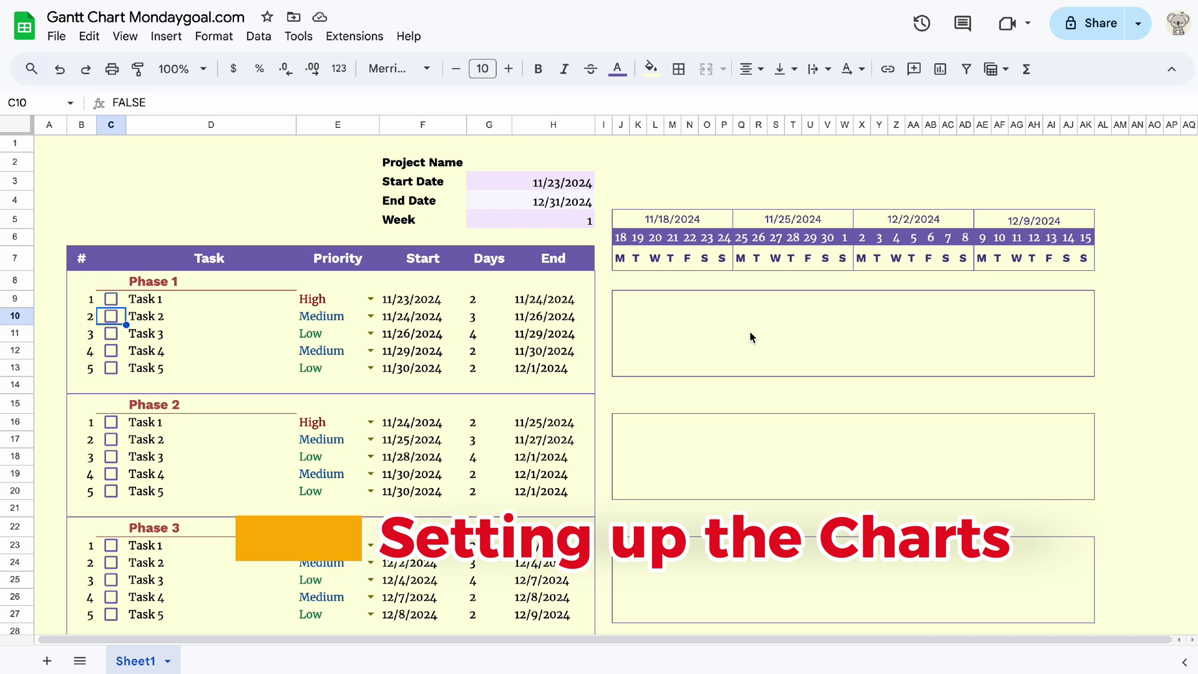
Create a conditional formatting rule for the Phase 1 timeline J9:AK13 that uses a custom formula
drag(621, 299, 1082, 375)
click(214, 36)
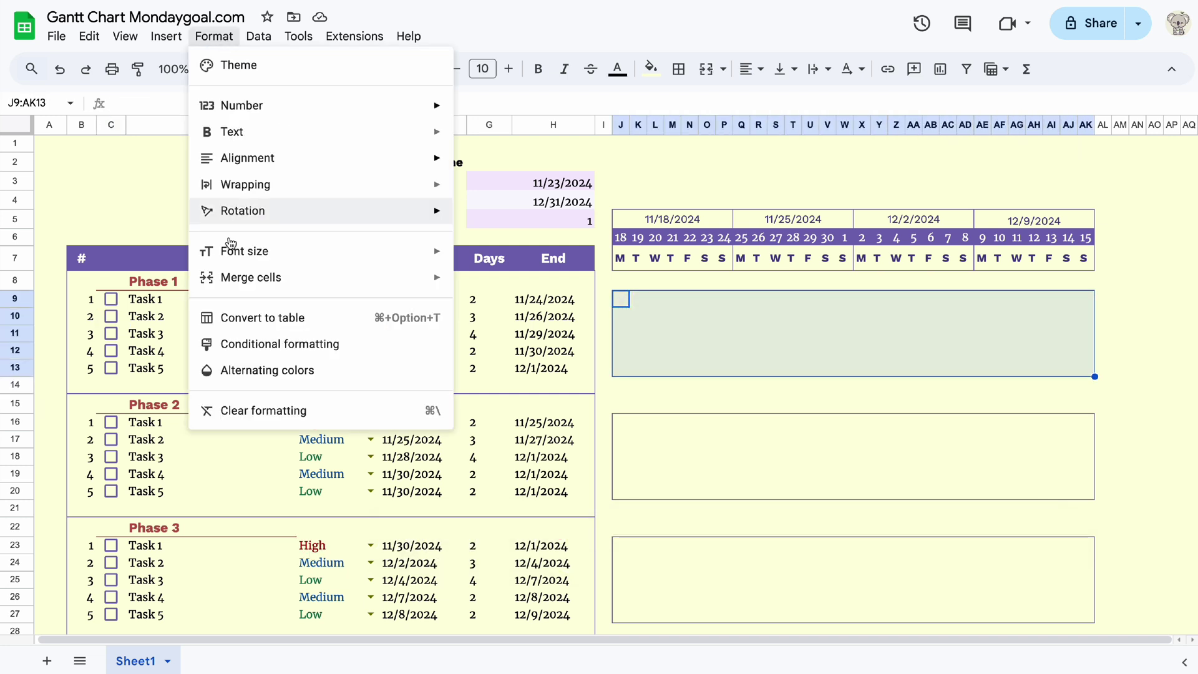
click(237, 345)
click(1171, 297)
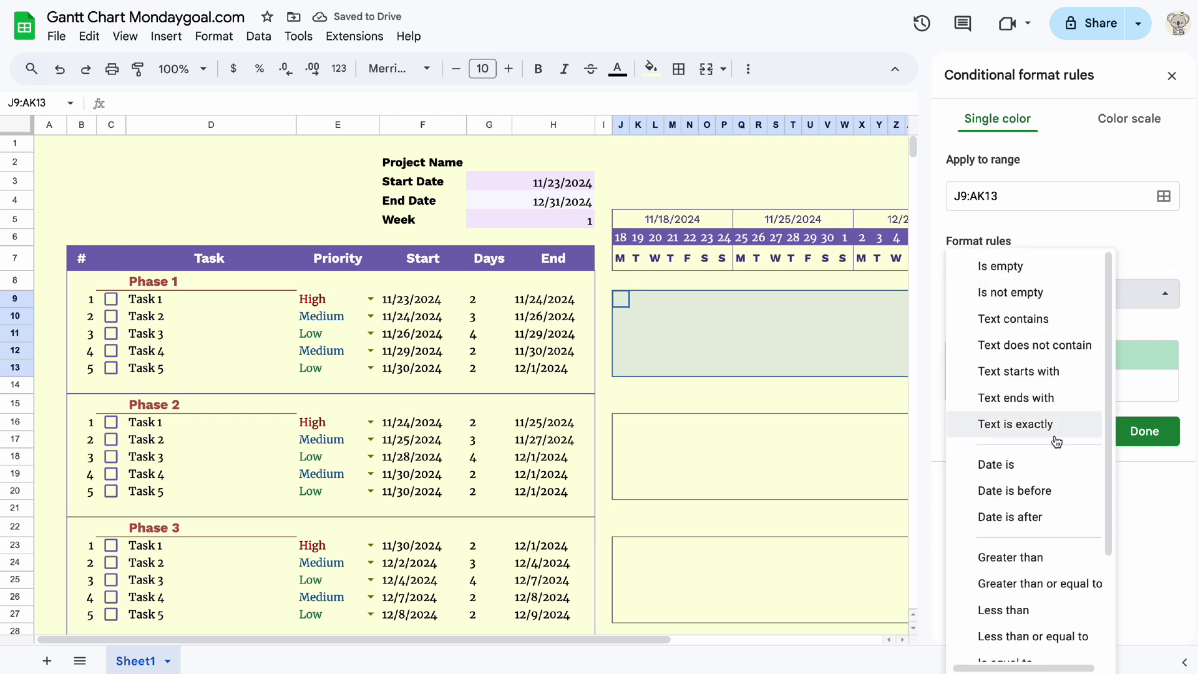
scroll(984, 377, down, 3)
click(1024, 643)
Set the Phase 1 rule's formula to =And(J$6>=$F9,J$6<=$H9)
click(999, 330)
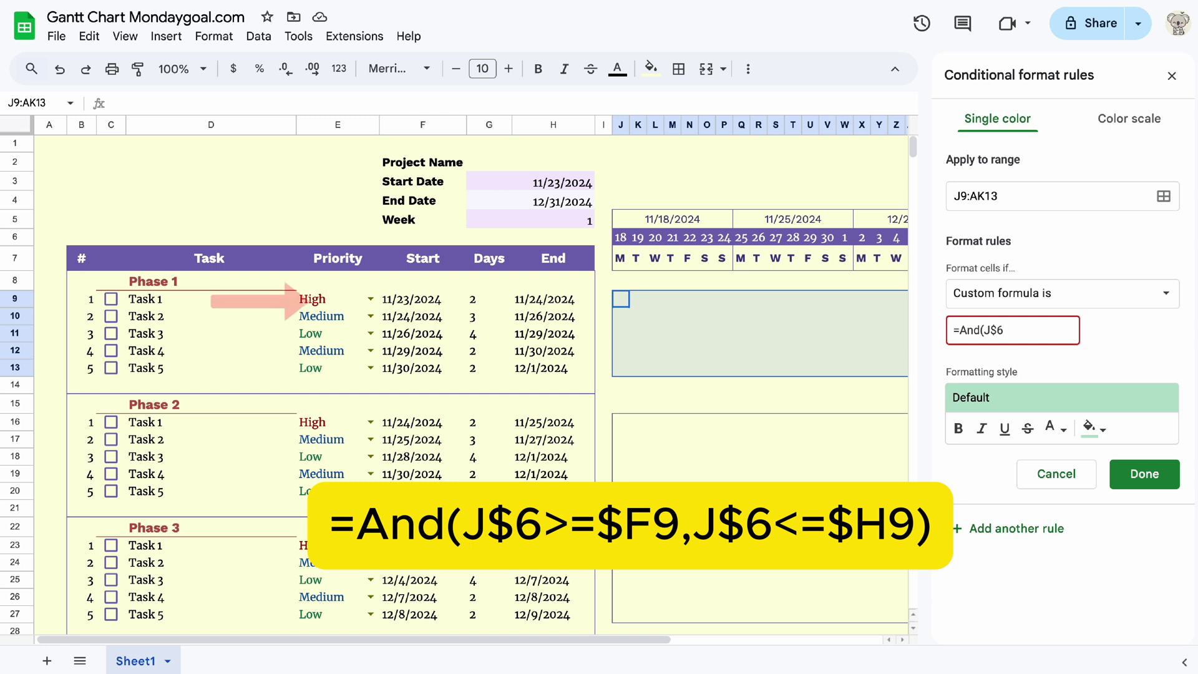
text(>=)
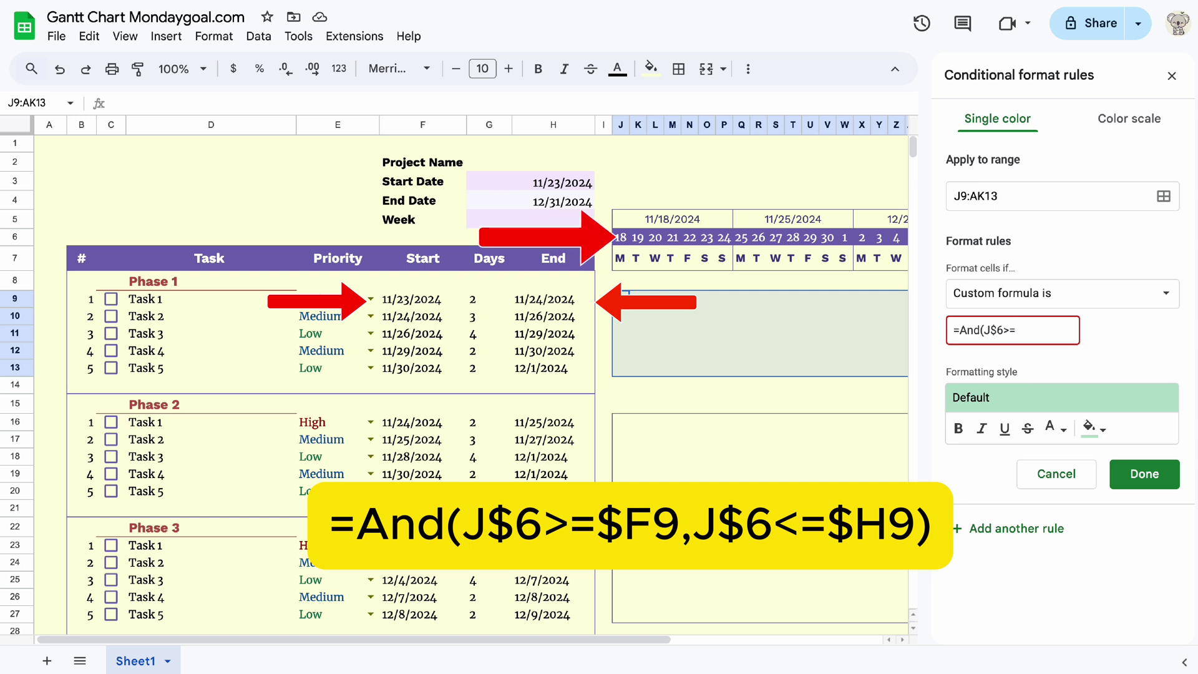
text($F9,J$6)
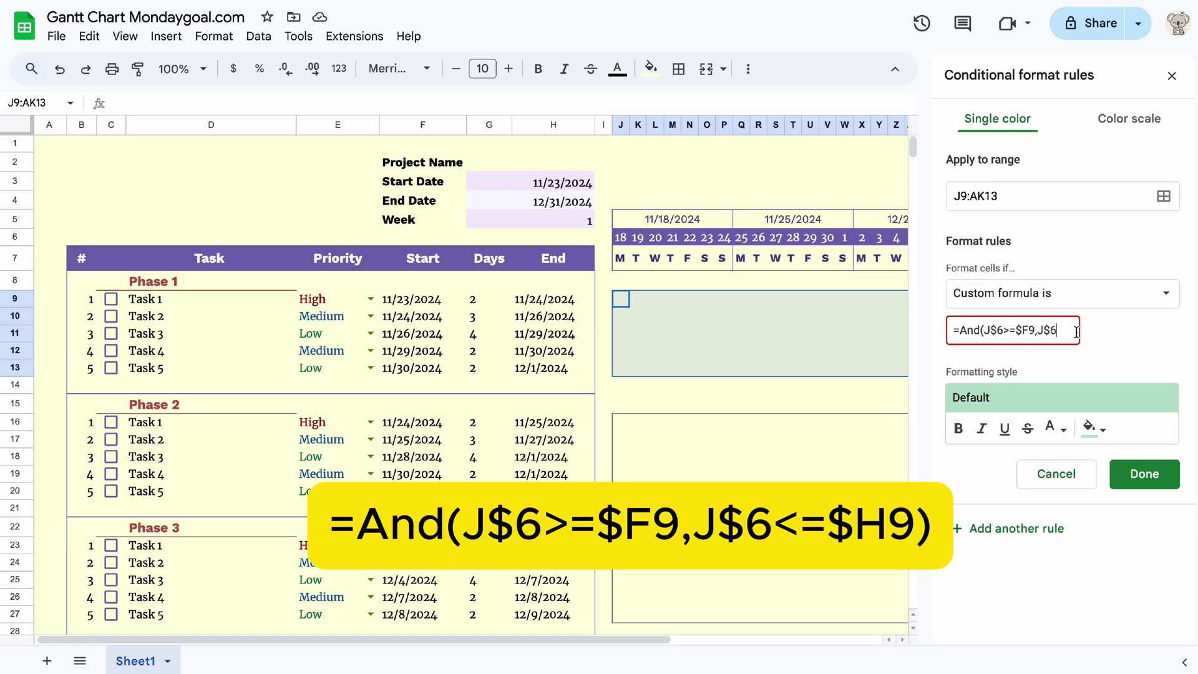
text(<=$H9)
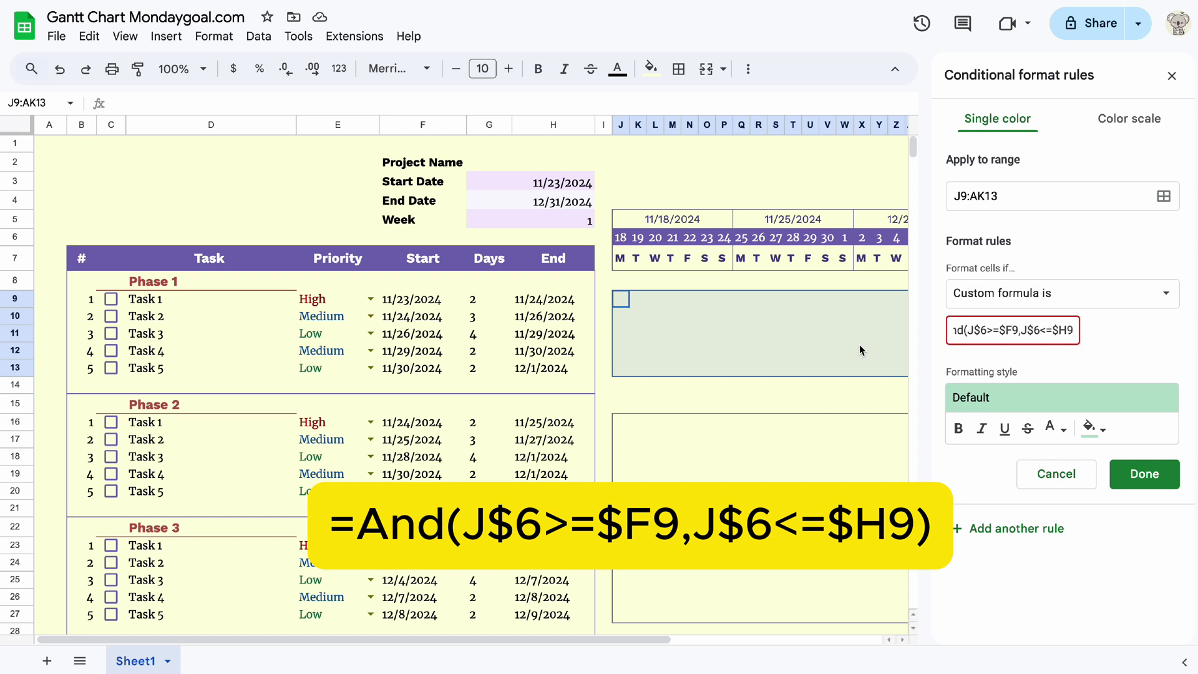
click(1053, 428)
click(960, 145)
click(1036, 325)
text())
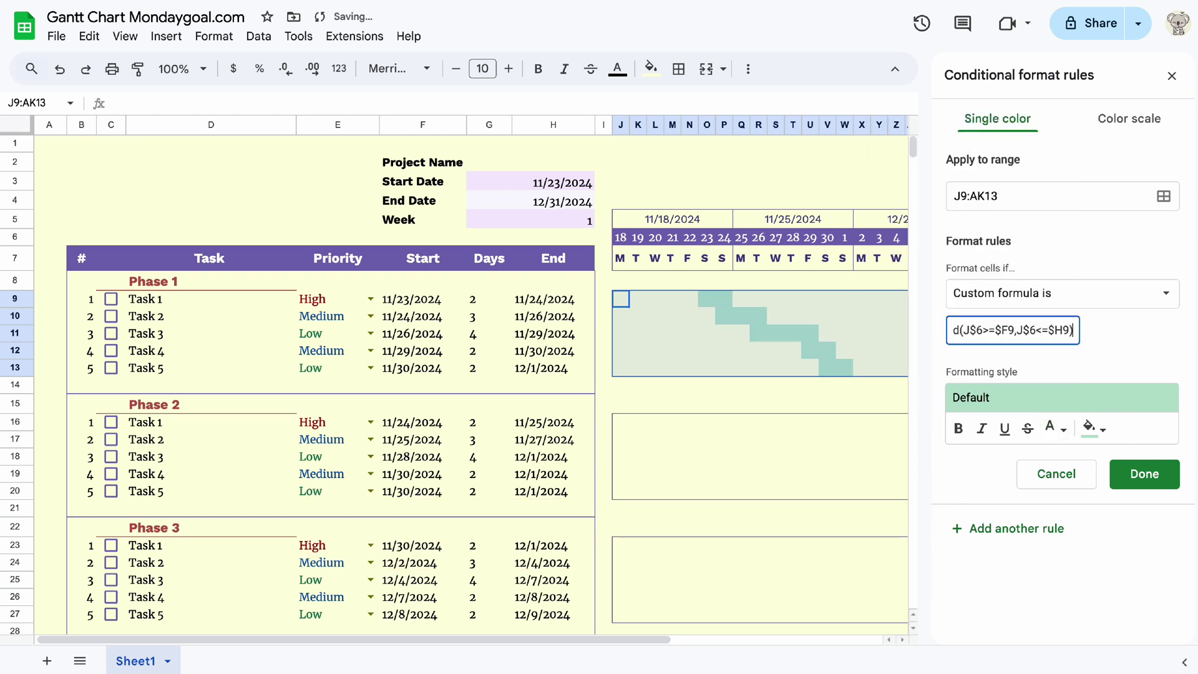
Give the Phase 1 rule a bright green fill, save it and close the conditional formatting rules
click(1093, 429)
click(1018, 401)
click(1144, 475)
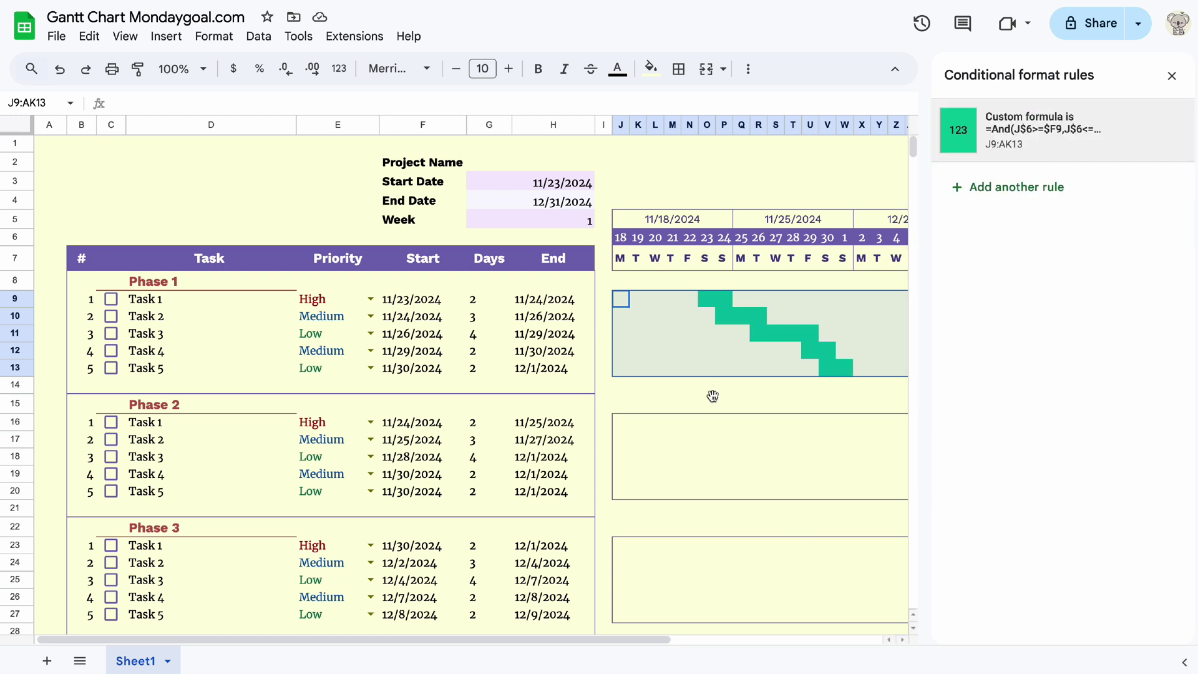
click(711, 402)
click(1171, 76)
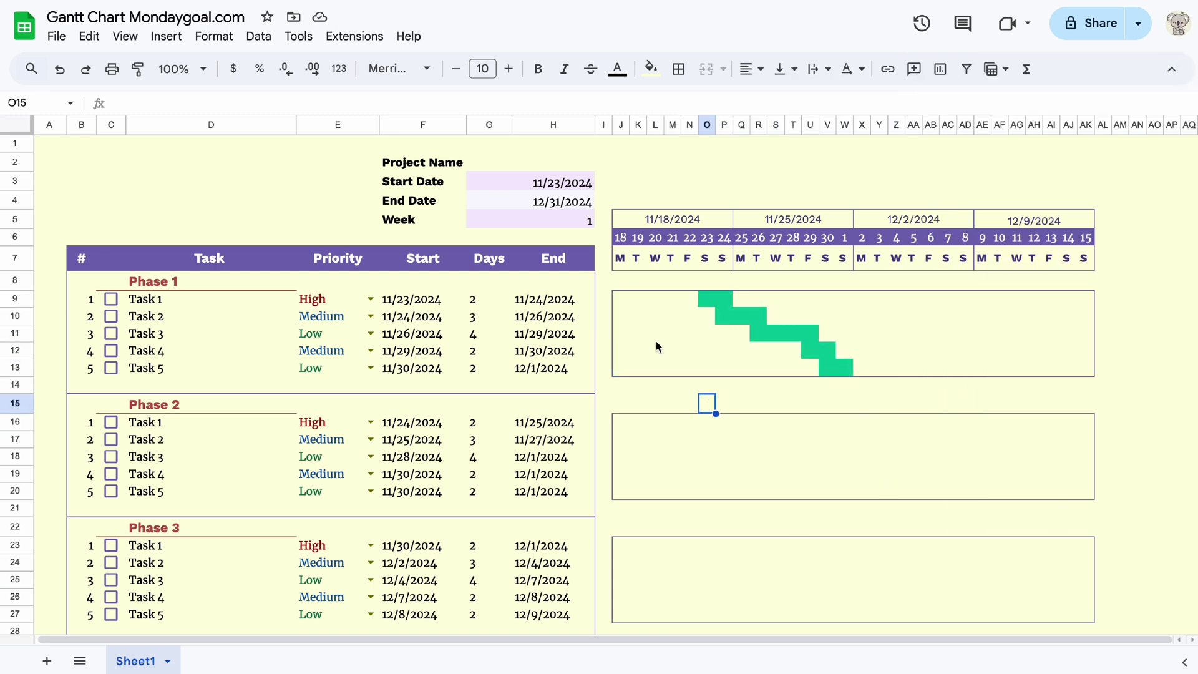
In Phase 1, set Task 1 to 3 days, Task 2's start to 11/26/2024 and Task 3's start to 11/28/2024
click(473, 300)
text(3)
key(Return)
double_click(430, 318)
click(387, 487)
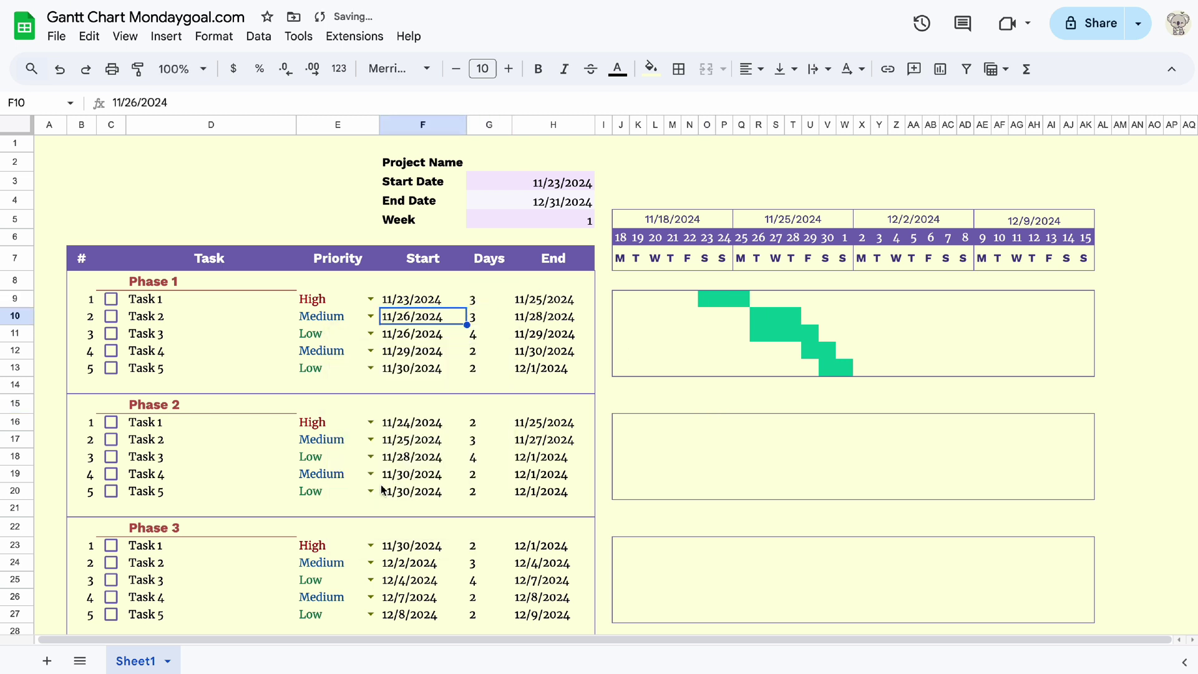
double_click(422, 337)
click(448, 503)
Set the Phase 1 start dates of Task 4 to 12/1/2024 and Task 5 to 12/2/2024
double_click(435, 352)
click(499, 376)
click(350, 429)
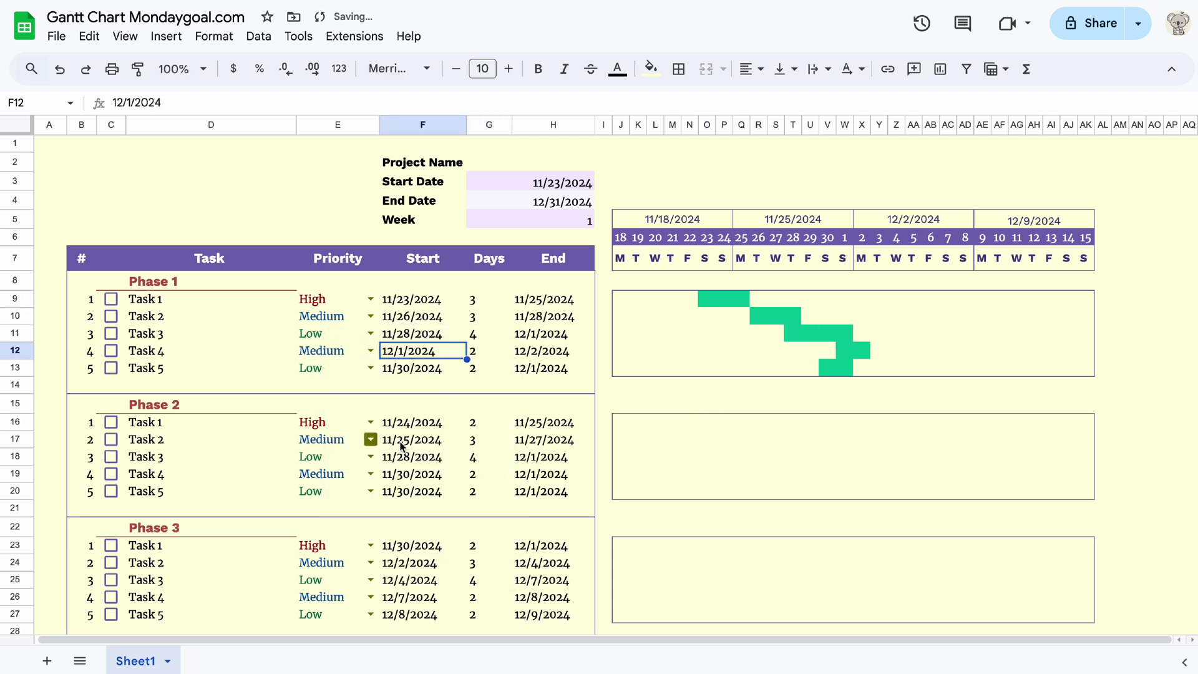
double_click(425, 368)
click(500, 393)
click(374, 444)
Move the Phase 1 start dates of Task 4 to 12/2/2024 and Task 5 to 12/4/2024
double_click(417, 351)
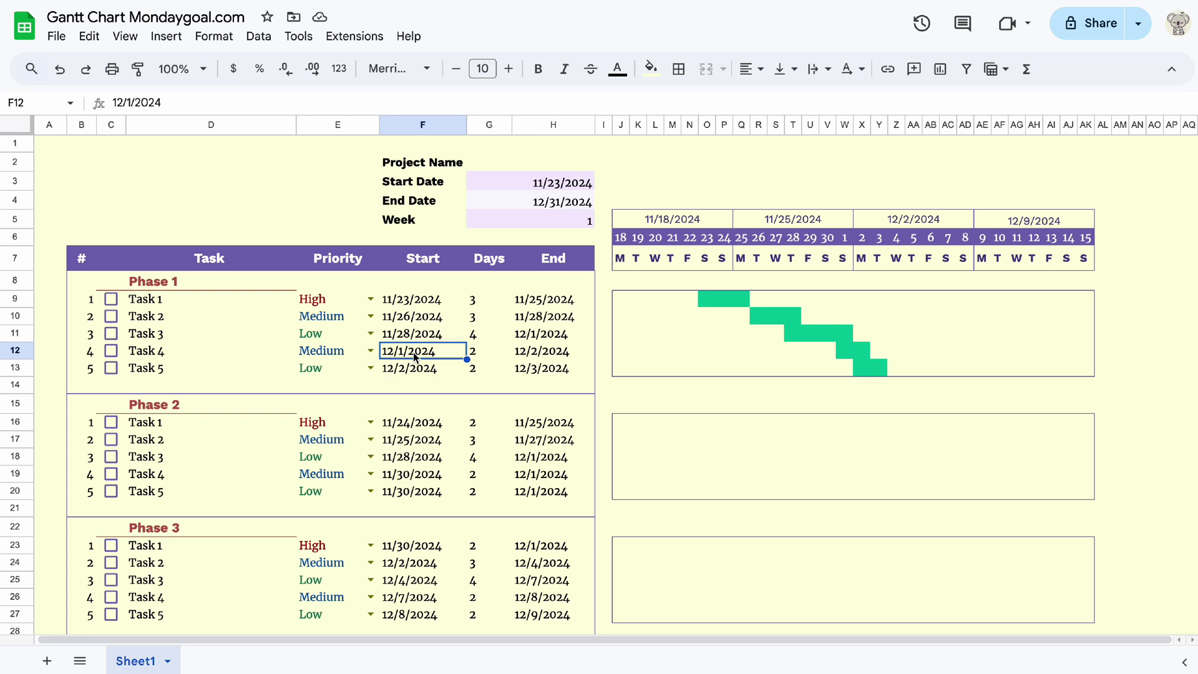
click(373, 426)
double_click(412, 368)
click(423, 445)
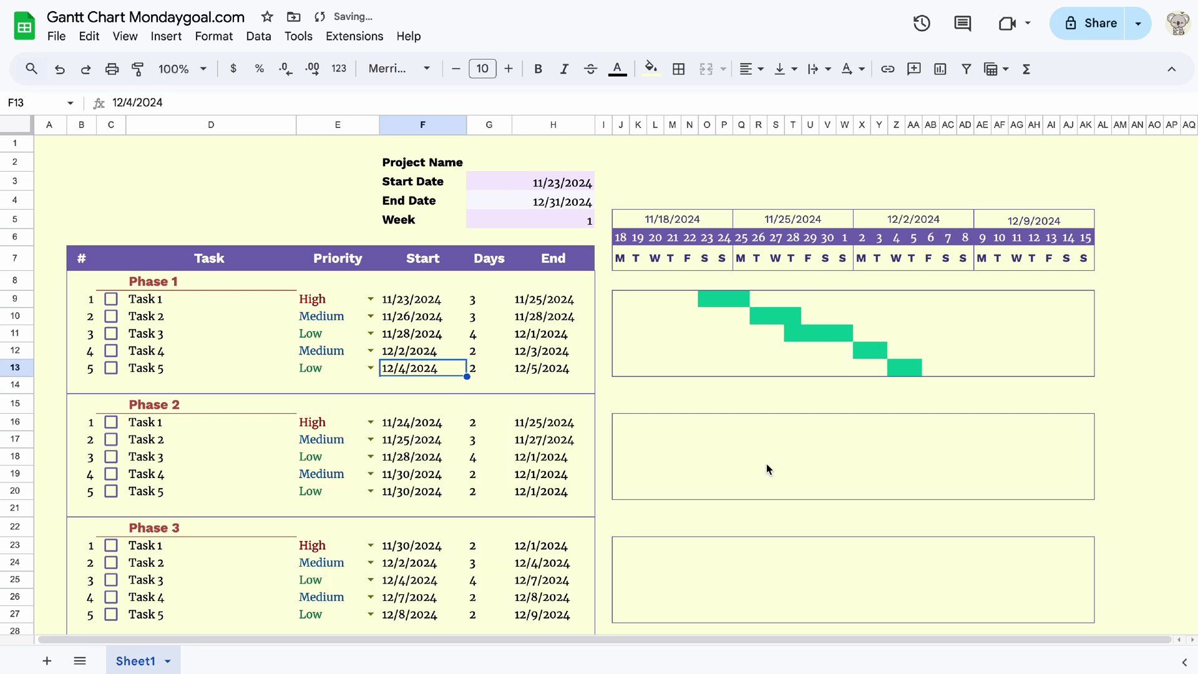
Copy the custom formula from the conditional formatting rule on J9:AK13 and close the rules
drag(621, 299, 1076, 373)
click(215, 36)
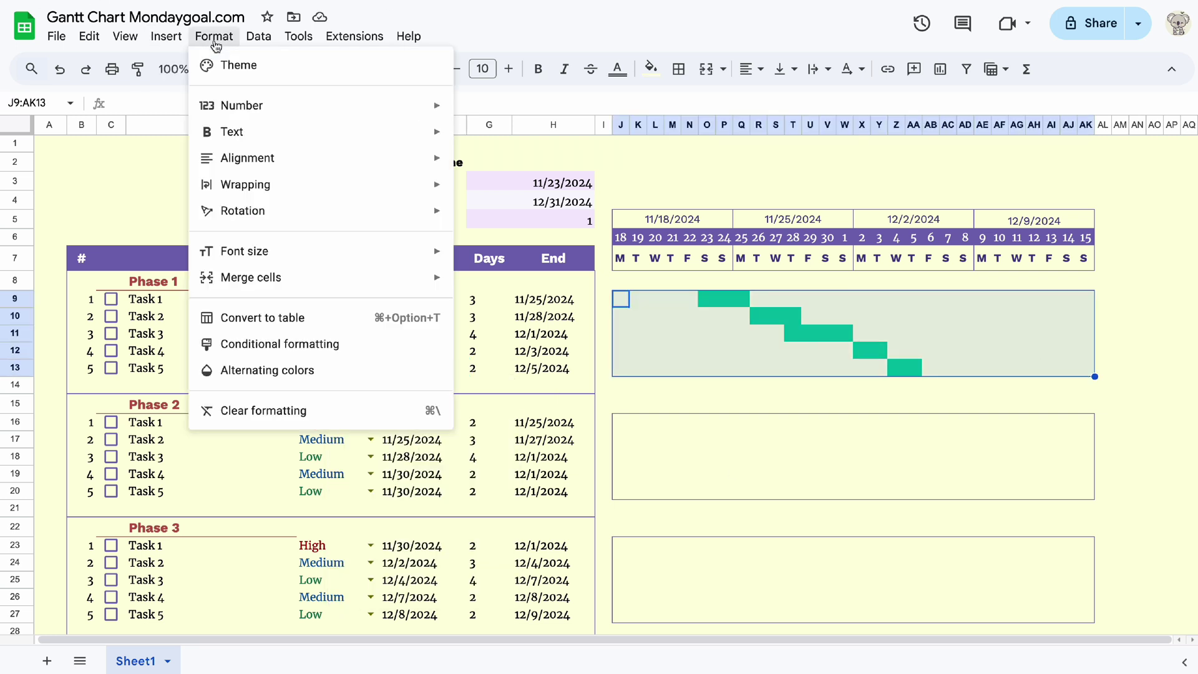
click(345, 343)
click(1070, 125)
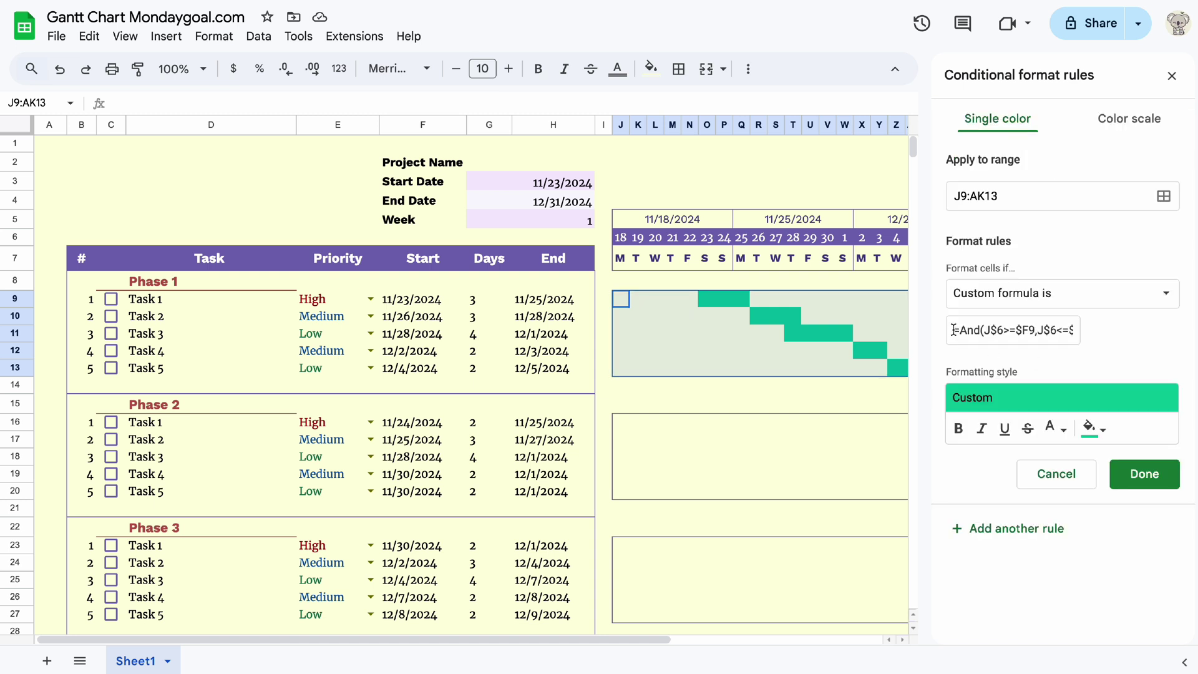
drag(954, 329, 1145, 342)
key(ctrl+c)
click(1147, 477)
click(752, 474)
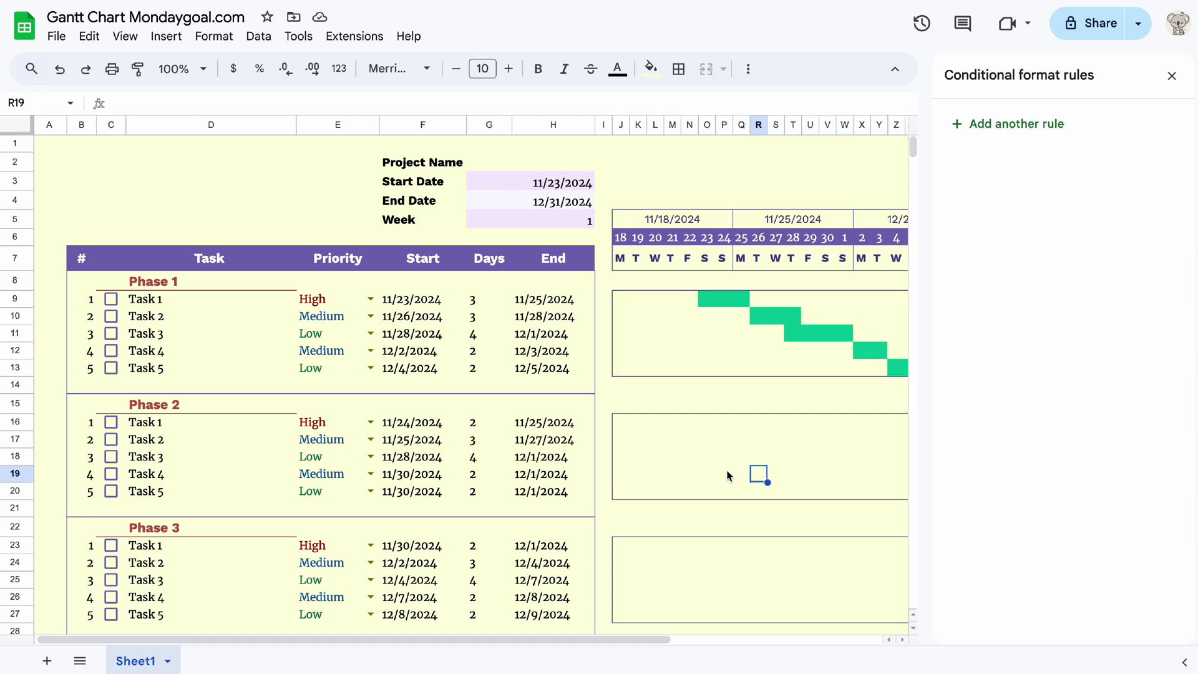
click(1172, 77)
Create a conditional formatting rule for the Phase 2 timeline J16:AK20 that uses a custom formula
drag(621, 422, 1090, 499)
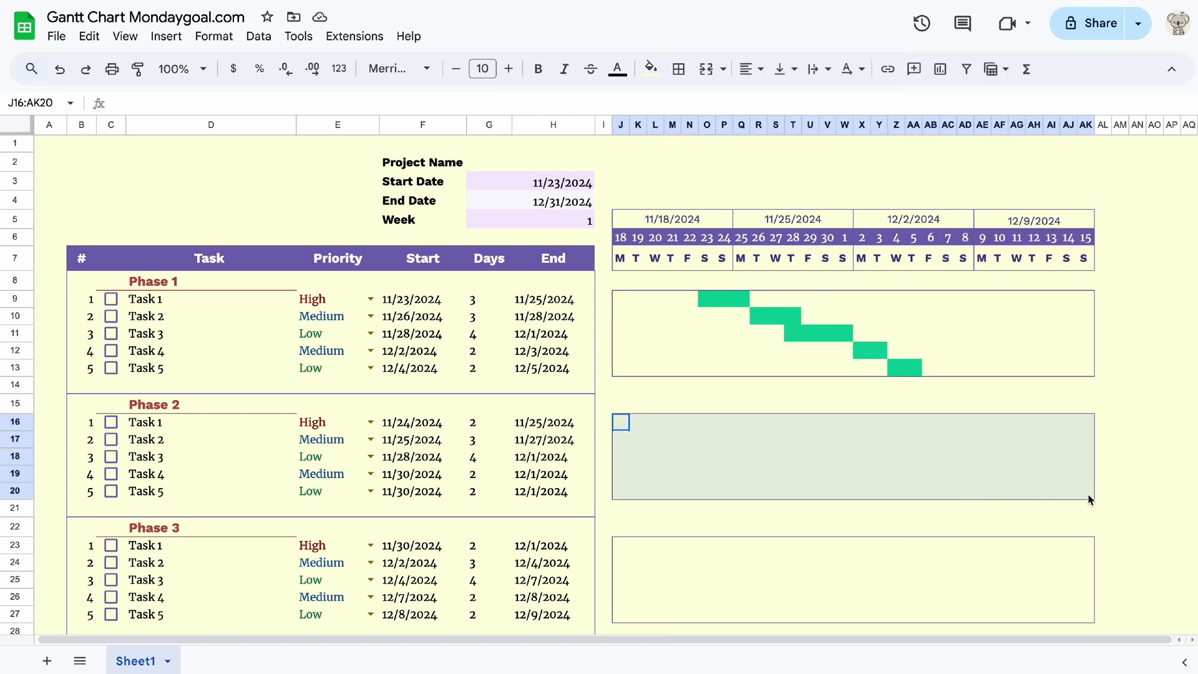
click(214, 36)
click(278, 343)
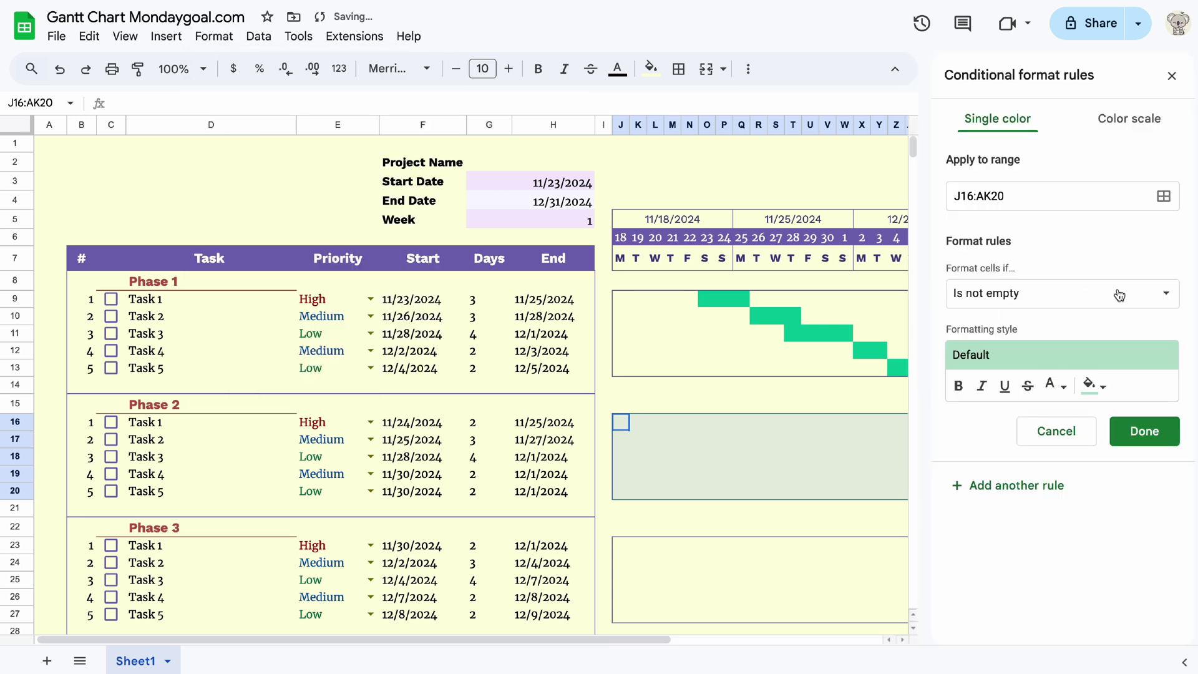
click(1159, 294)
scroll(1060, 561, down, 3)
click(1023, 643)
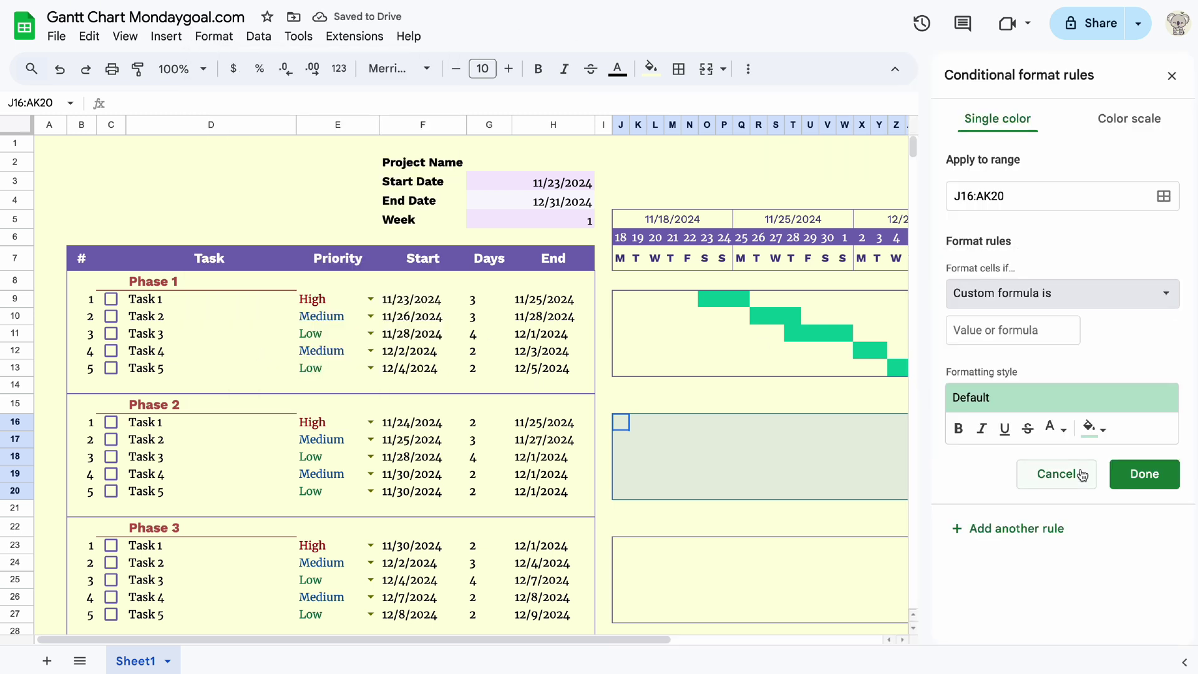
Paste the copied formula into the J16:AK20 rule and adapt it to =And(J$6>=$F16,J$6<=$H16)
click(1029, 331)
right_click(1029, 331)
click(1064, 437)
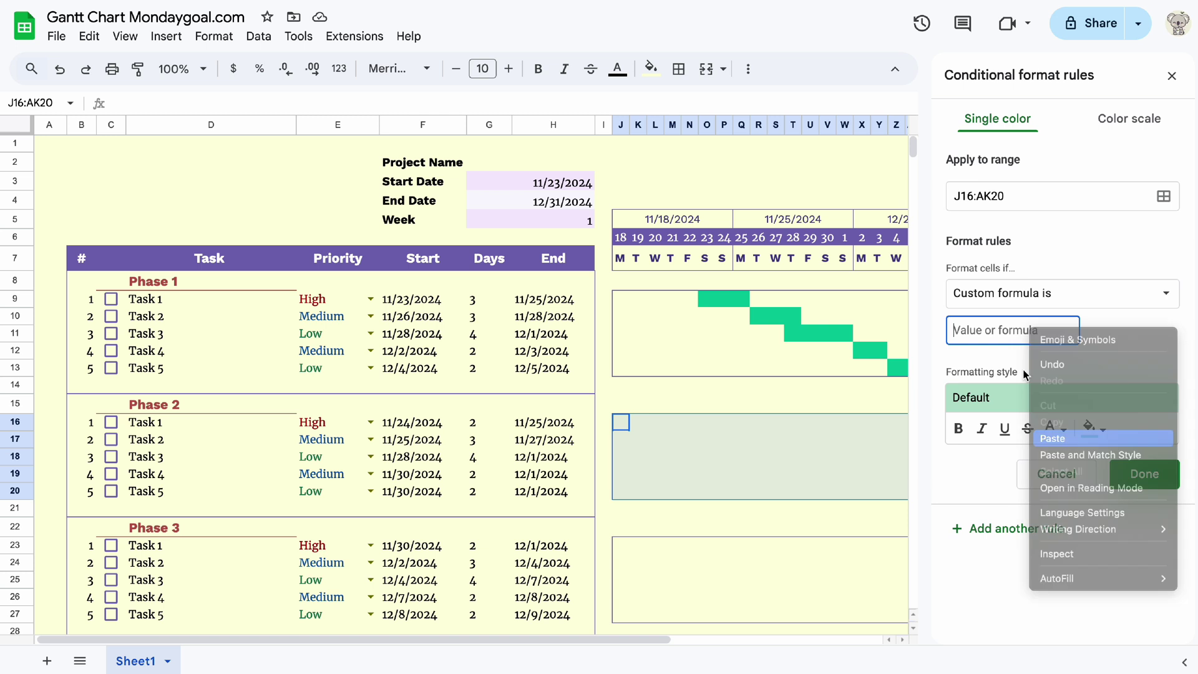
click(975, 333)
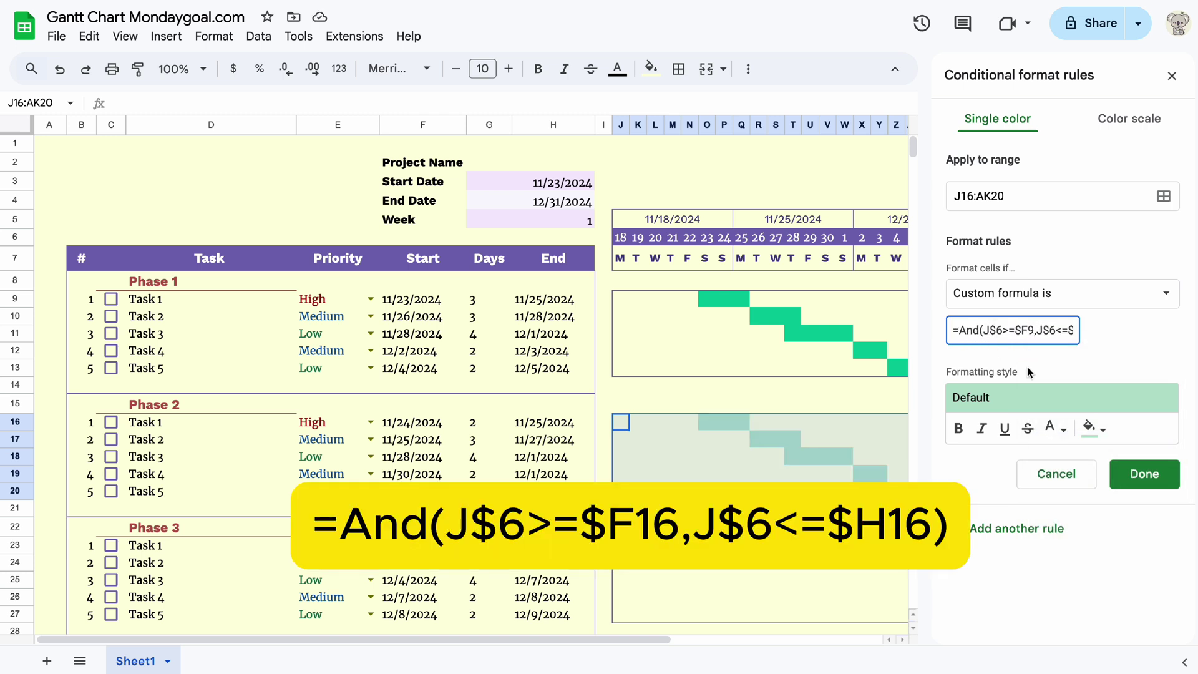
key(BackSpace)
text(16)
key(End)
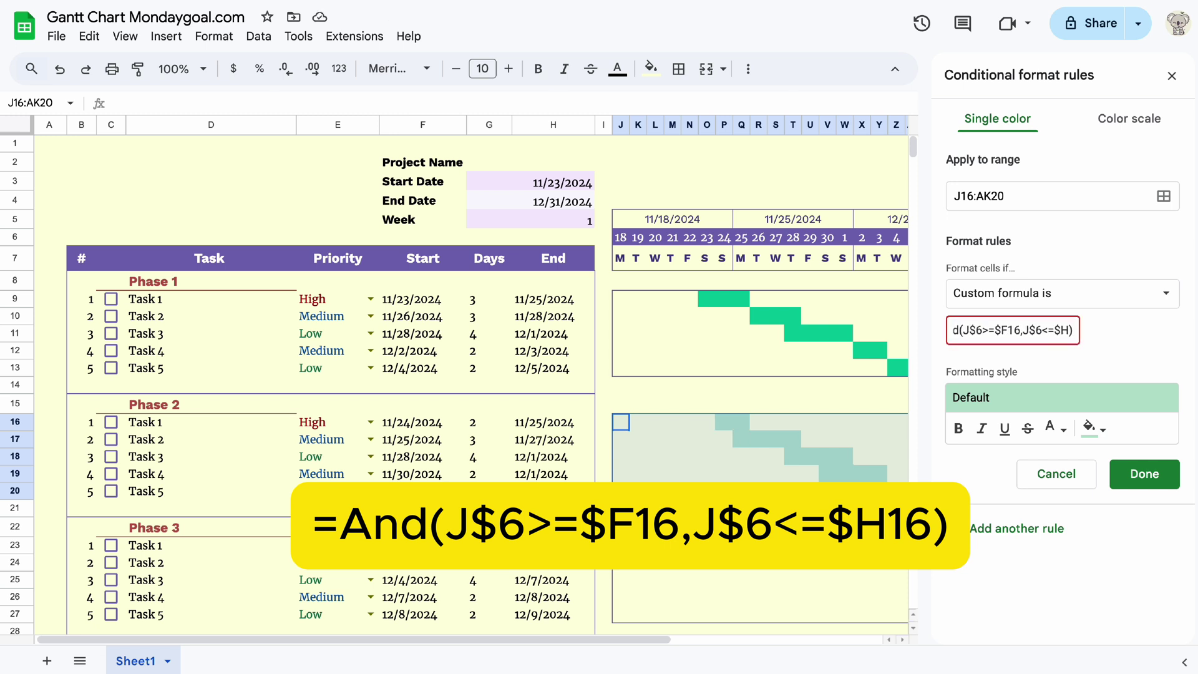
text(16)
Give the Phase 2 timeline rule the same custom green fill as the Phase 1 bars and save it
click(1090, 429)
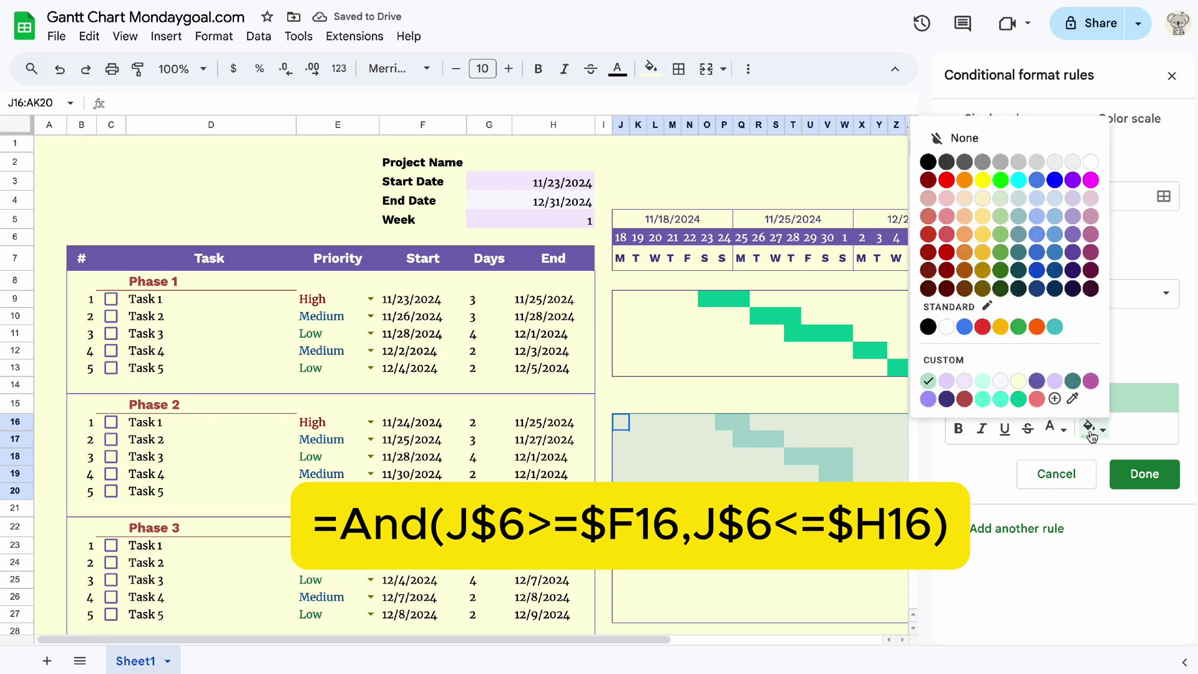
click(1019, 400)
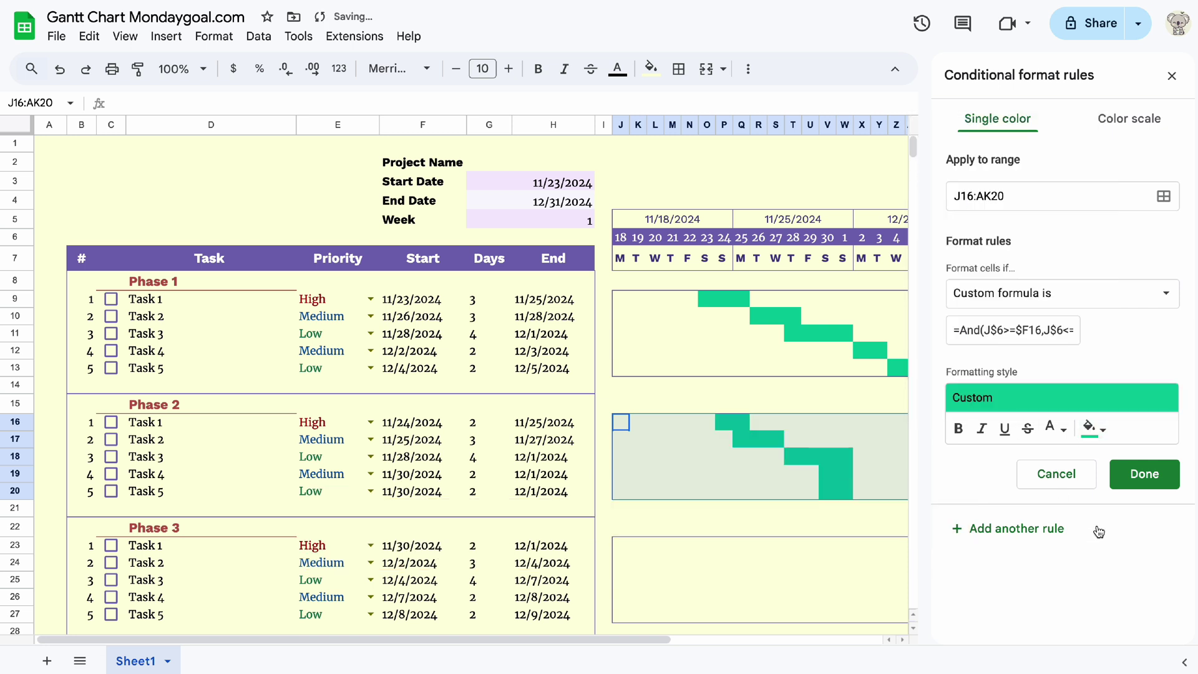
click(1145, 473)
click(686, 560)
Set Phase 2 Task 5 to start on 12/2/2024 with a duration of 5 days
double_click(422, 491)
click(501, 274)
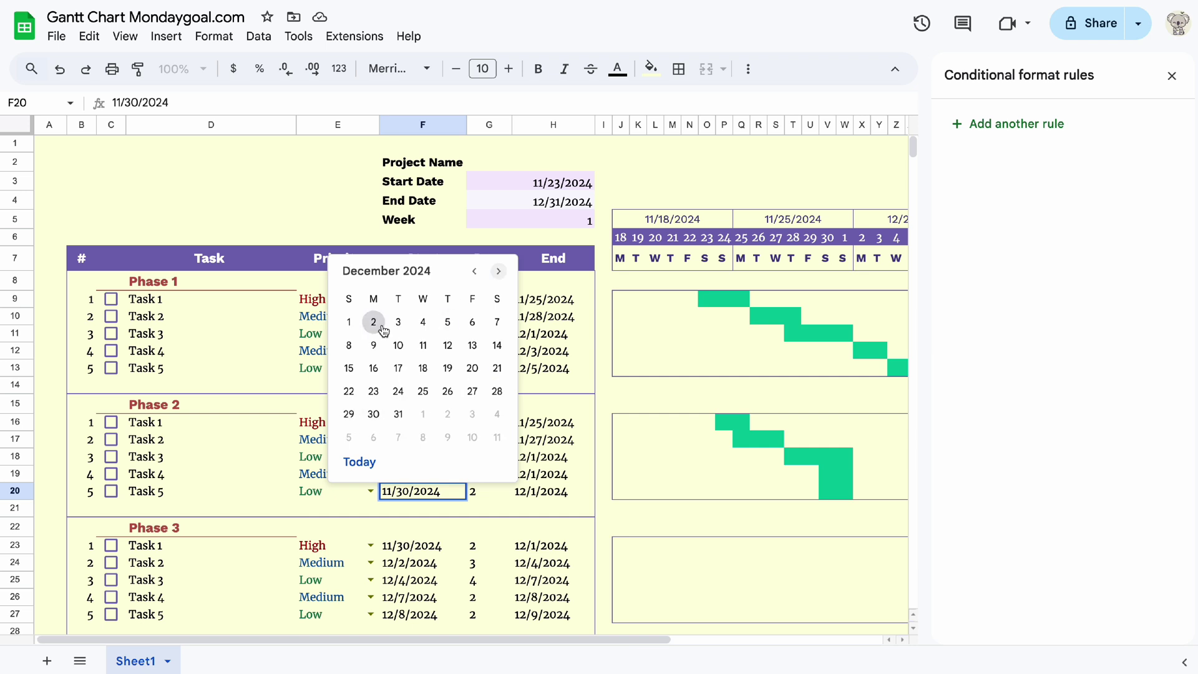
click(374, 321)
key(Right)
text(5)
key(Return)
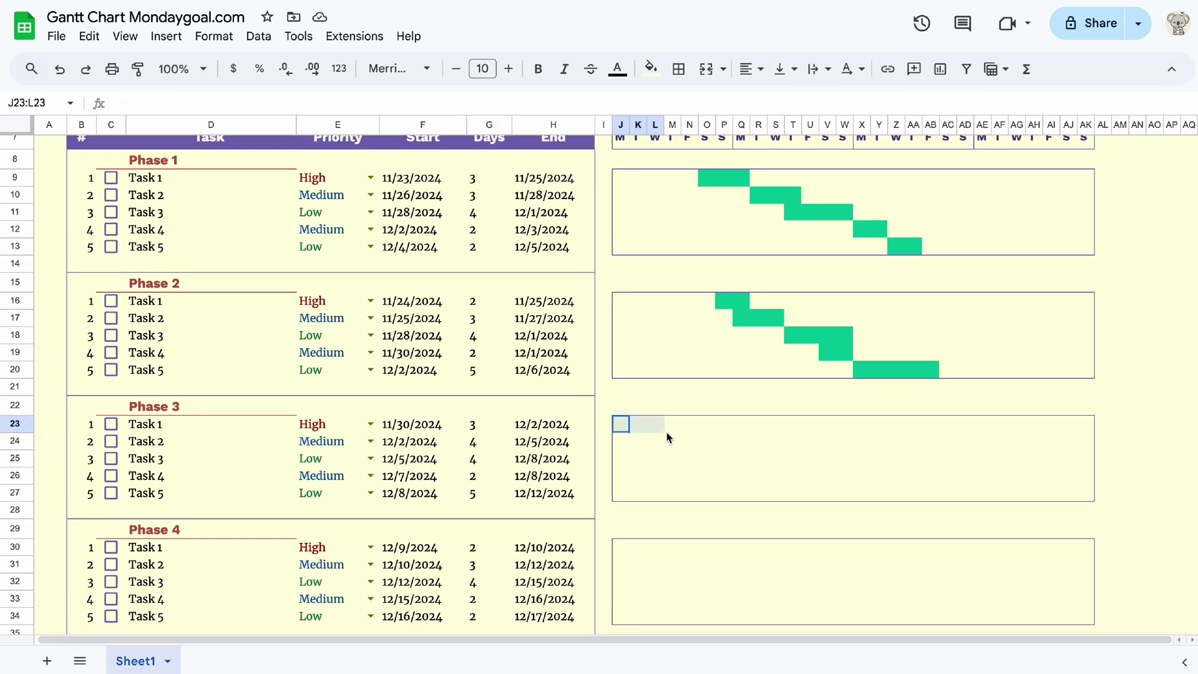
Create a conditional formatting rule for the Phase 3 timeline J23:AK27 that uses a custom formula
drag(620, 424, 1089, 493)
click(214, 36)
click(250, 301)
click(1061, 293)
click(1026, 643)
Paste the copied formula into the J23:AK27 rule and change both of its row references to row 23
click(1011, 330)
key(ctrl+v)
key(BackSpace)
text(23)
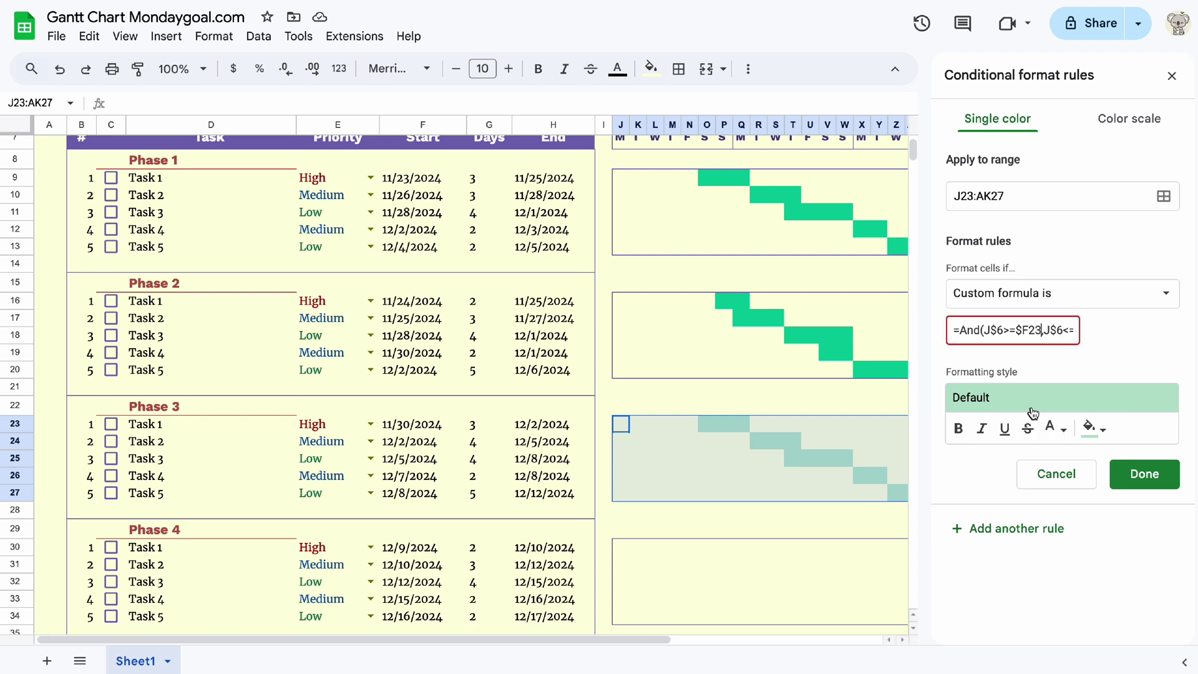
key(Right)
key(Right)
key(Right)
key(Right)
key(Right)
key(Right)
key(Right)
key(Right)
key(Right)
key(BackSpace)
text(23)
Apply the custom green bar fill to the Phase 3 timeline rule and save it
click(1094, 428)
click(1018, 398)
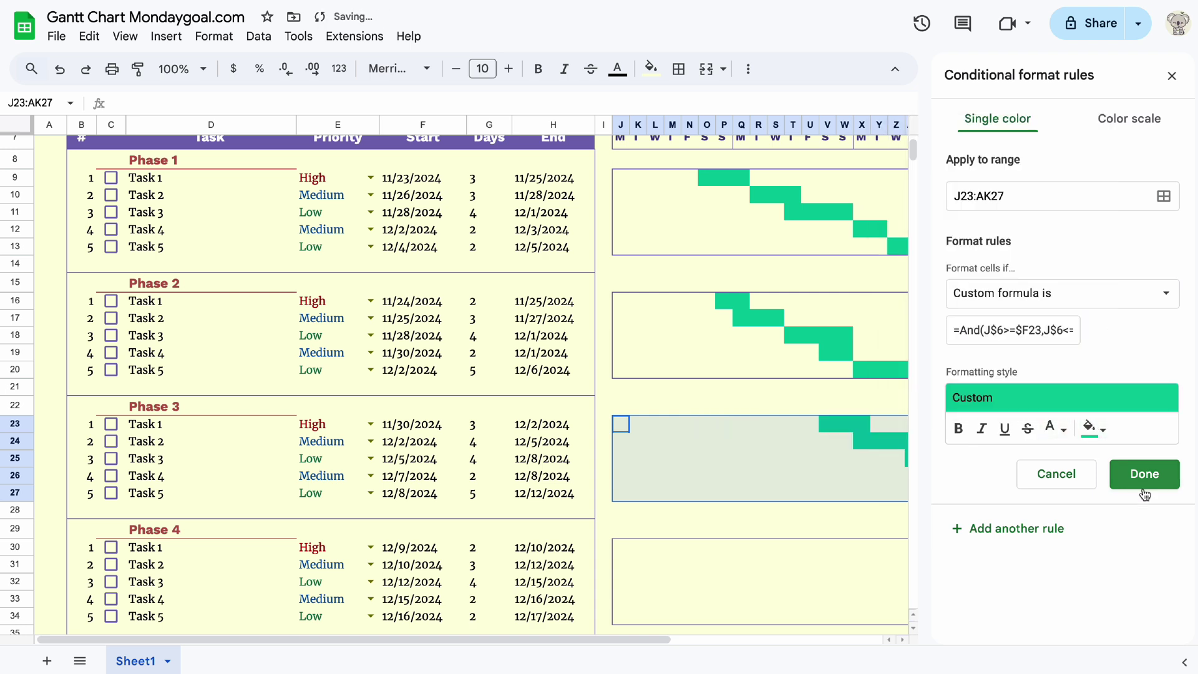
click(1145, 474)
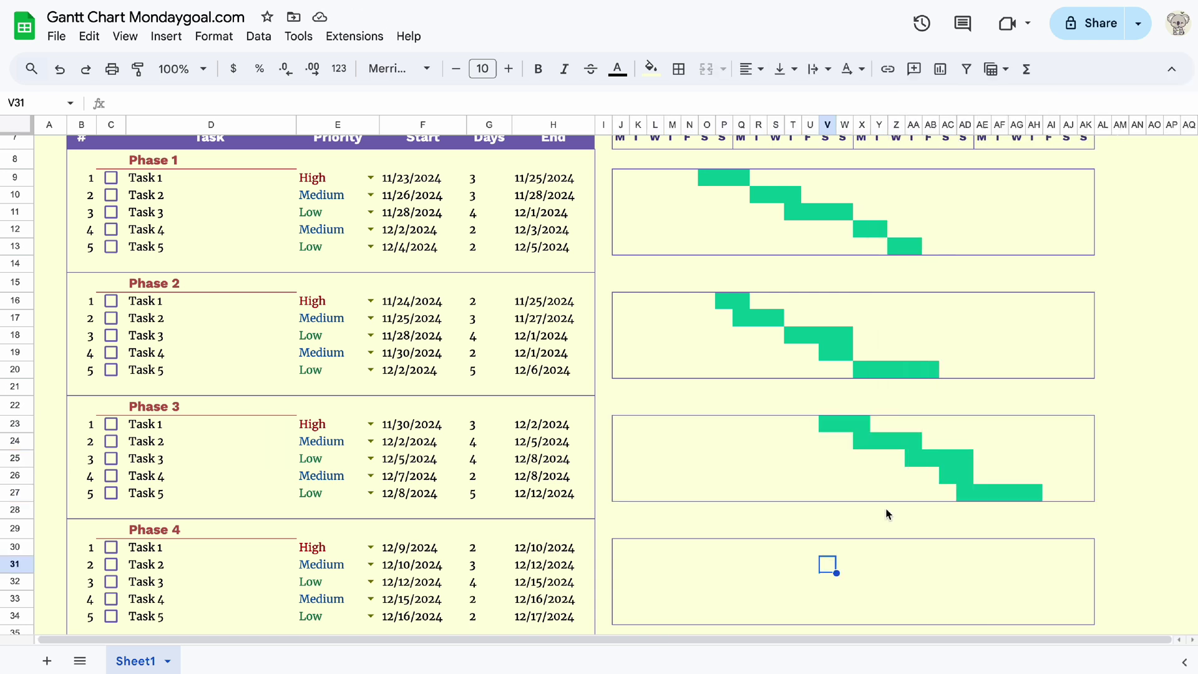
Create a conditional formatting rule for the Phase 4 timeline J30:AK34 that uses a custom formula
scroll(874, 499, down, 1)
drag(620, 503, 1086, 577)
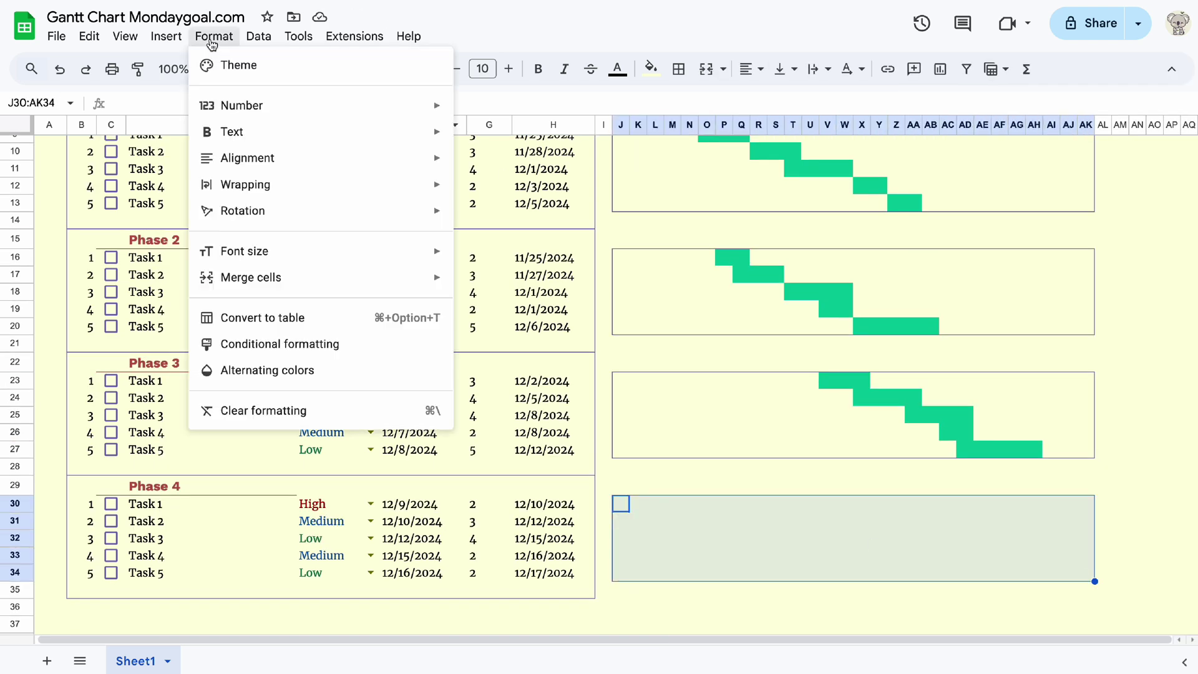
click(213, 35)
click(287, 412)
click(1061, 293)
click(1027, 643)
Paste the copied formula into the J30:AK34 rule and change both of its row references to row 30
click(1011, 330)
key(ctrl+v)
click(1014, 330)
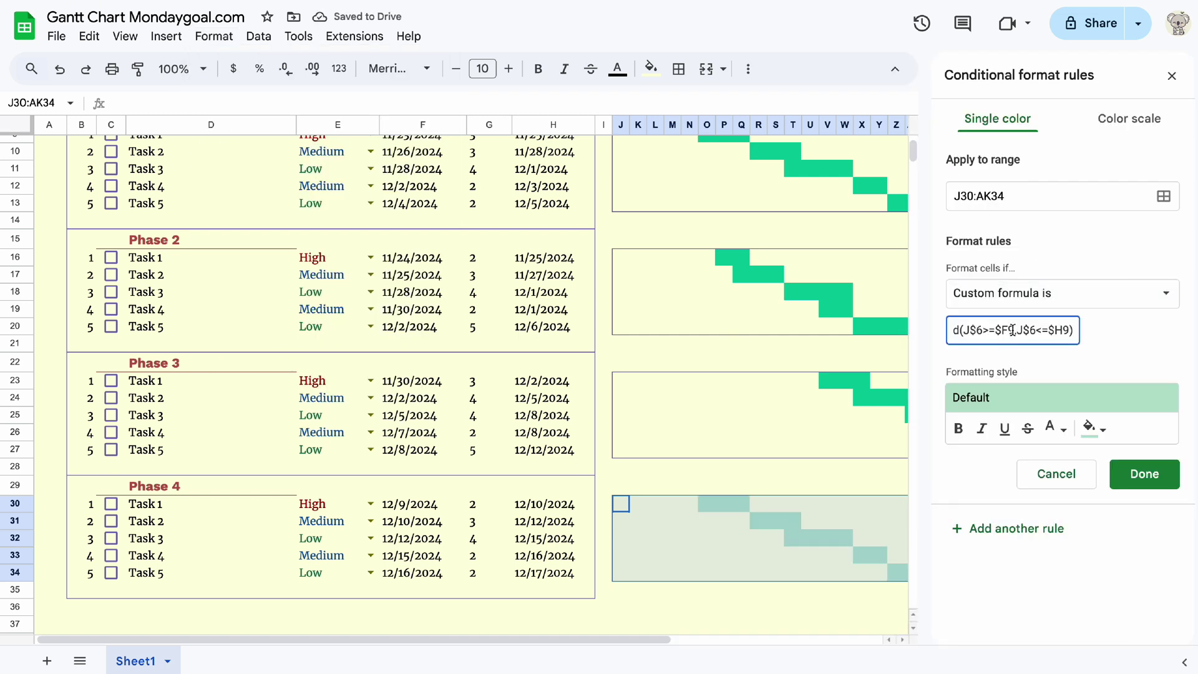
key(BackSpace)
text(30)
key(Delete)
text(30)
Apply the custom green bar fill to the Phase 4 timeline rule and save it
click(1094, 428)
click(1019, 388)
click(1146, 475)
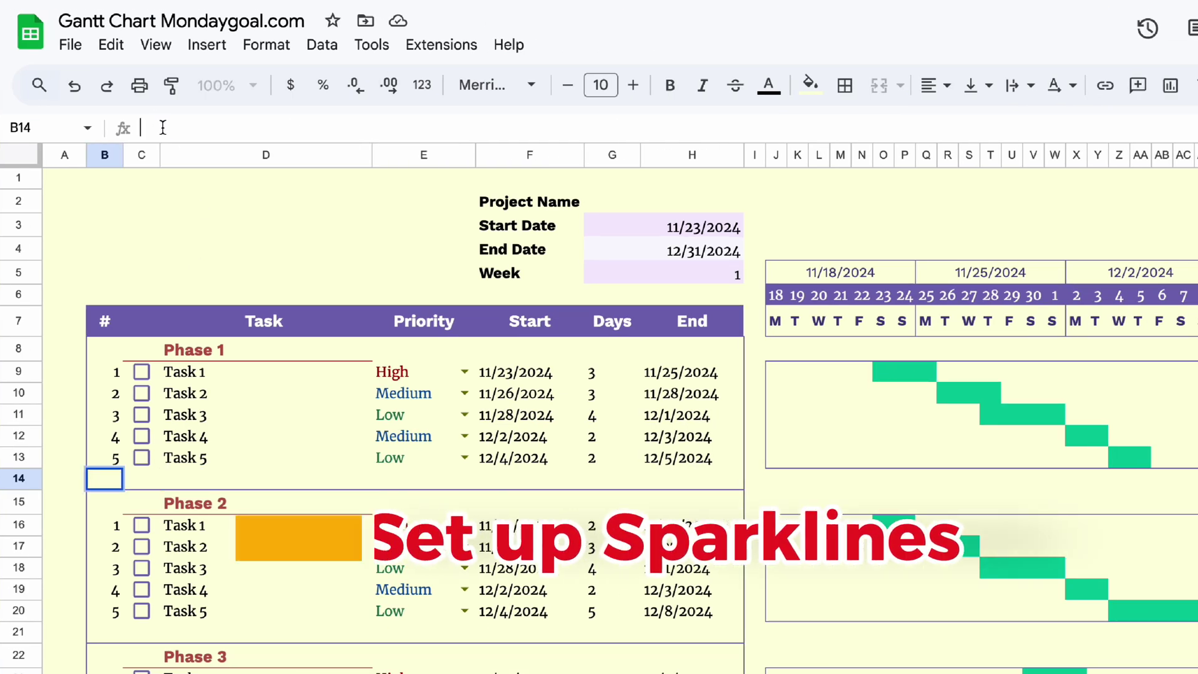
Begin a completion formula in B14, below the Phase 1 tasks, with =COUNTIF(C9:C14, true)
text(=)
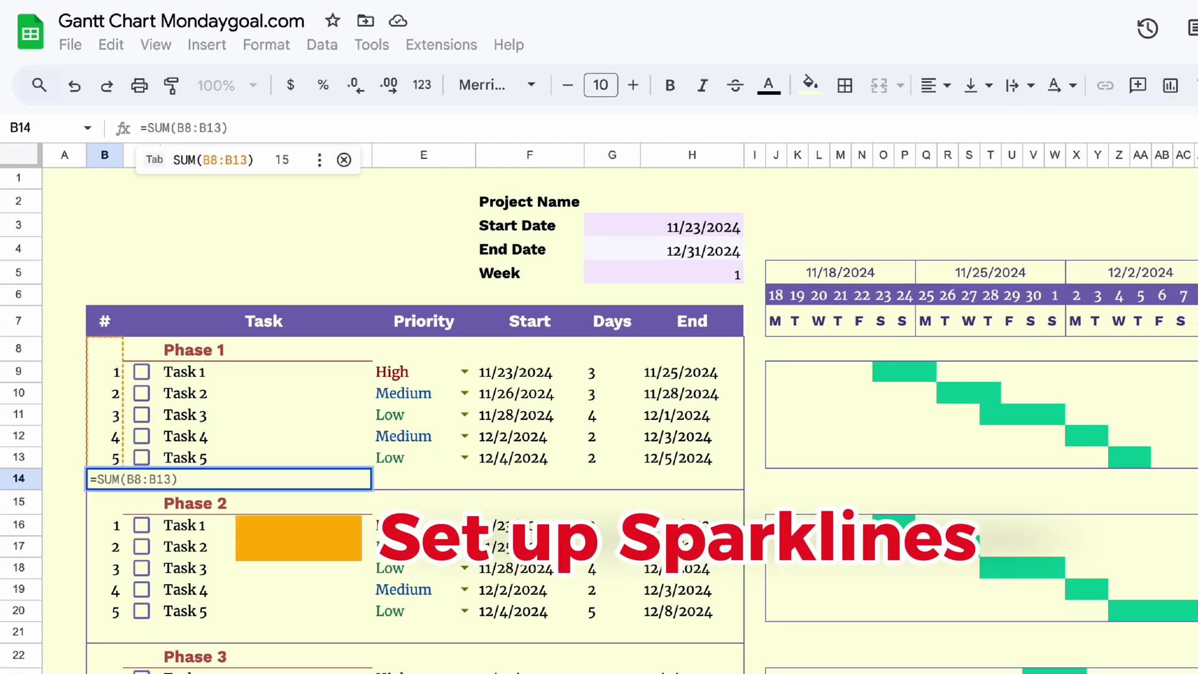
text(Coun)
text(tif()
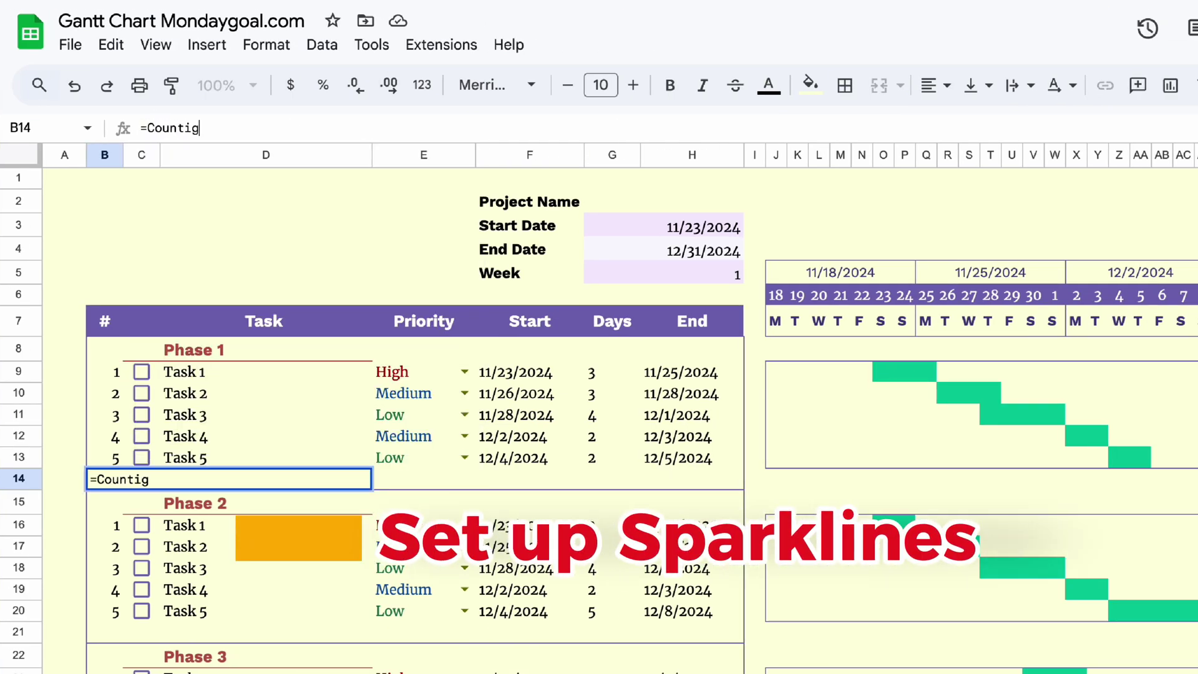
text(C)
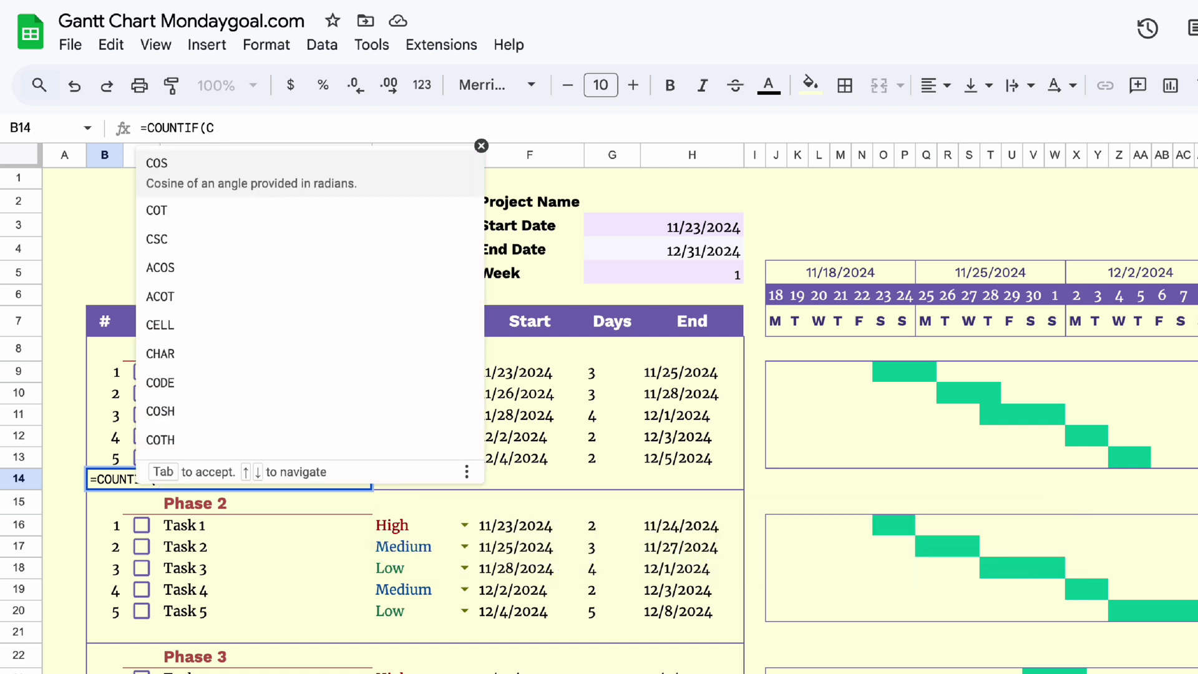
text(9:C14)
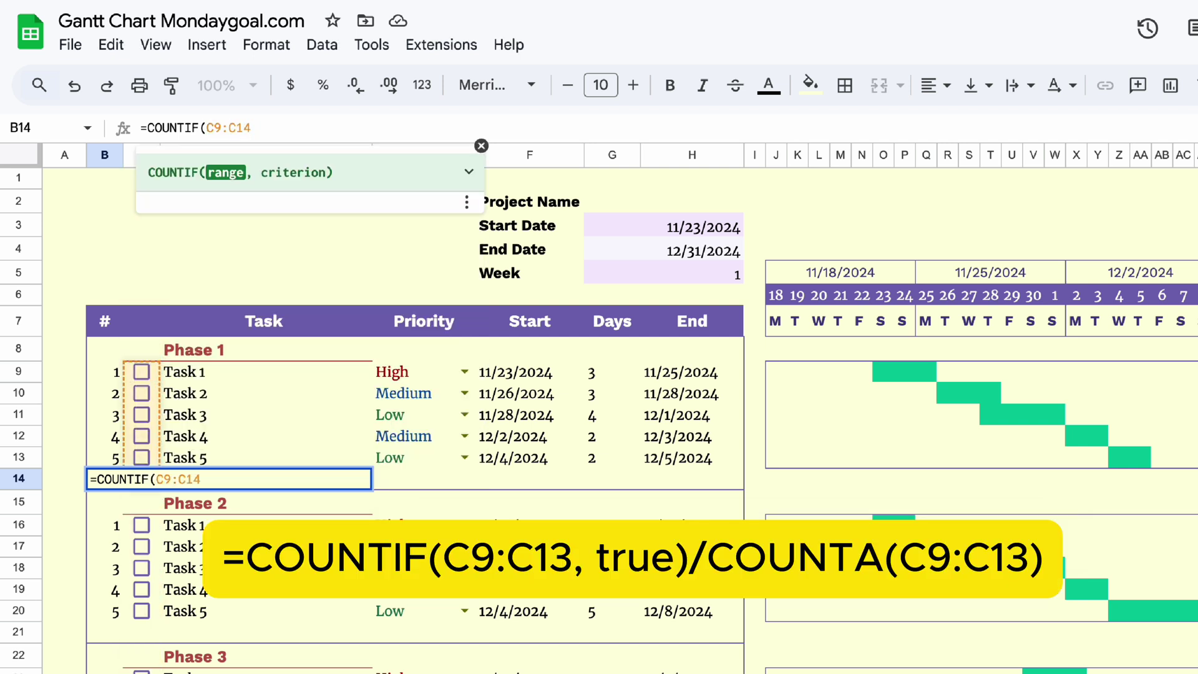
text(, true))
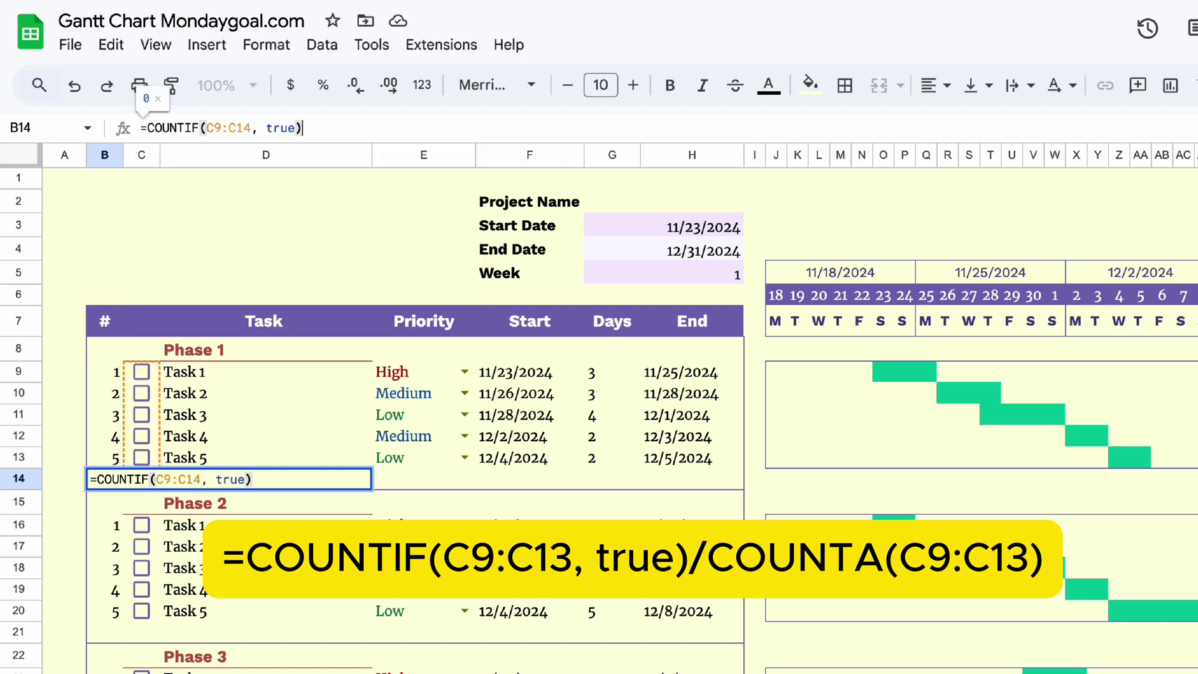
Complete the B14 formula by dividing by COUNTA(C9:C14), and format the cell as a percentage without decimals
text(/Coun)
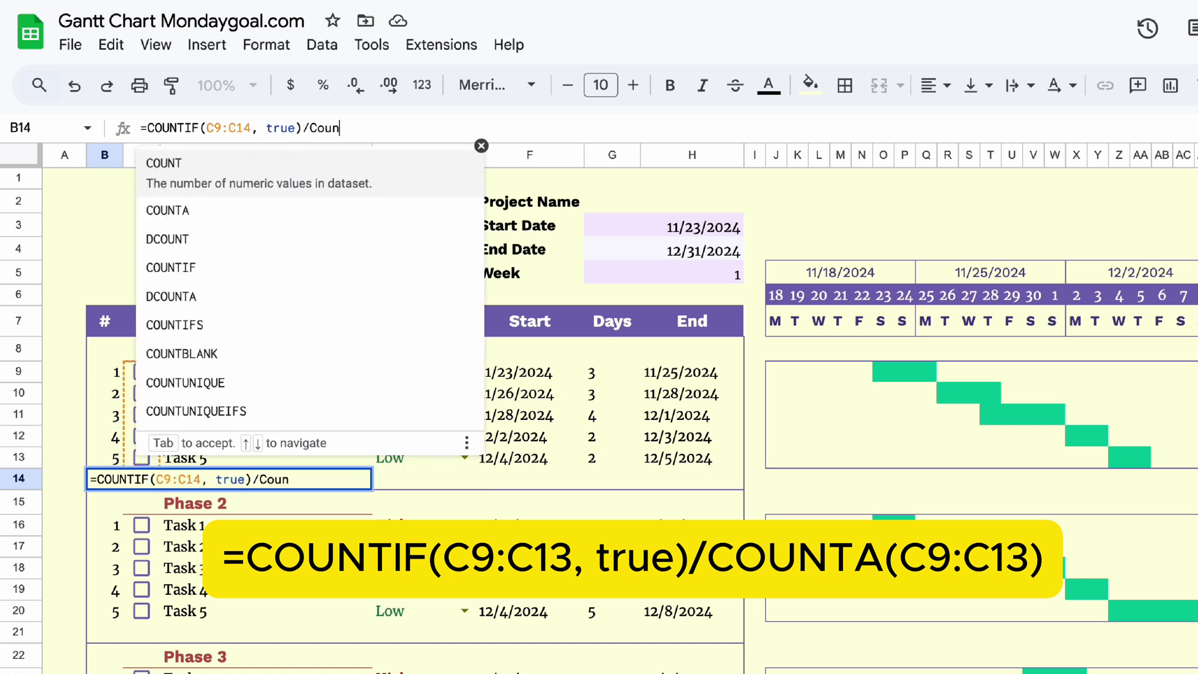
text(ta)
key(Tab)
text(C)
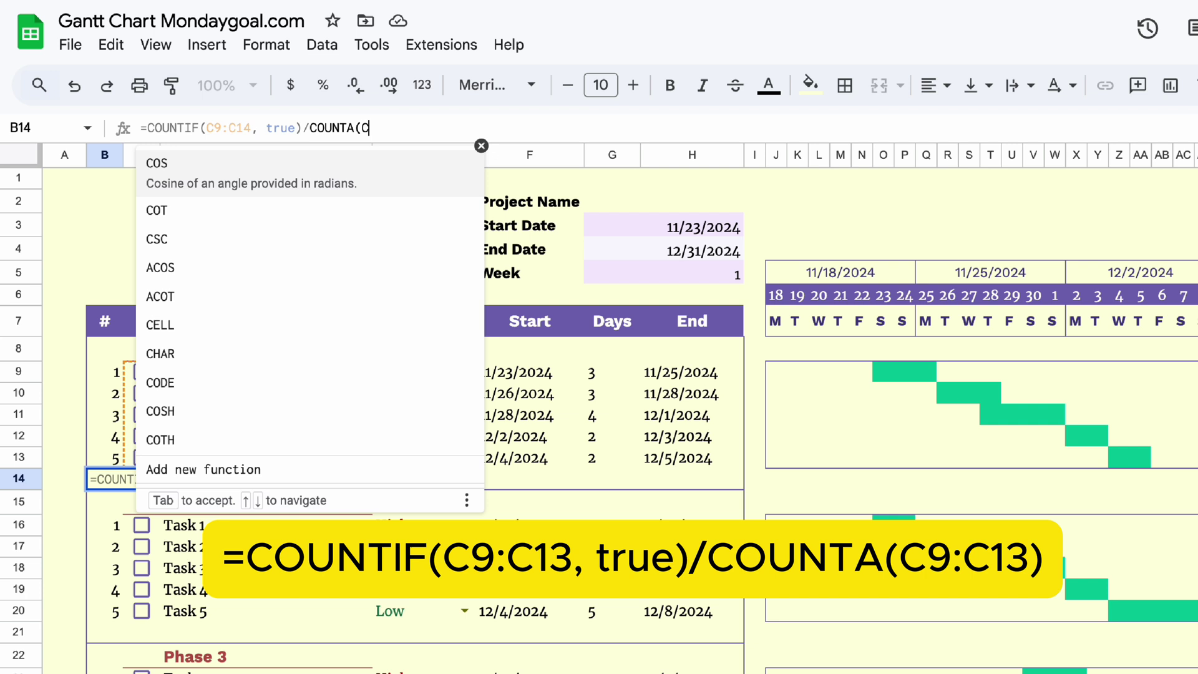
text(9:C14)
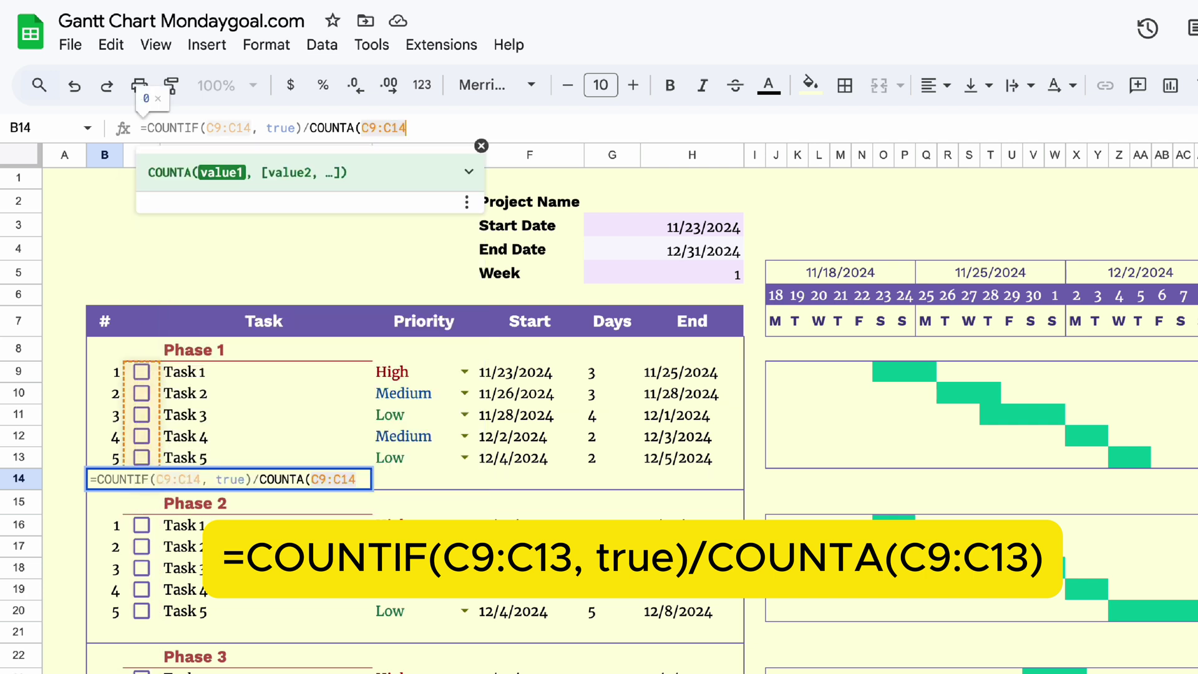
text())
key(Return)
key(Up)
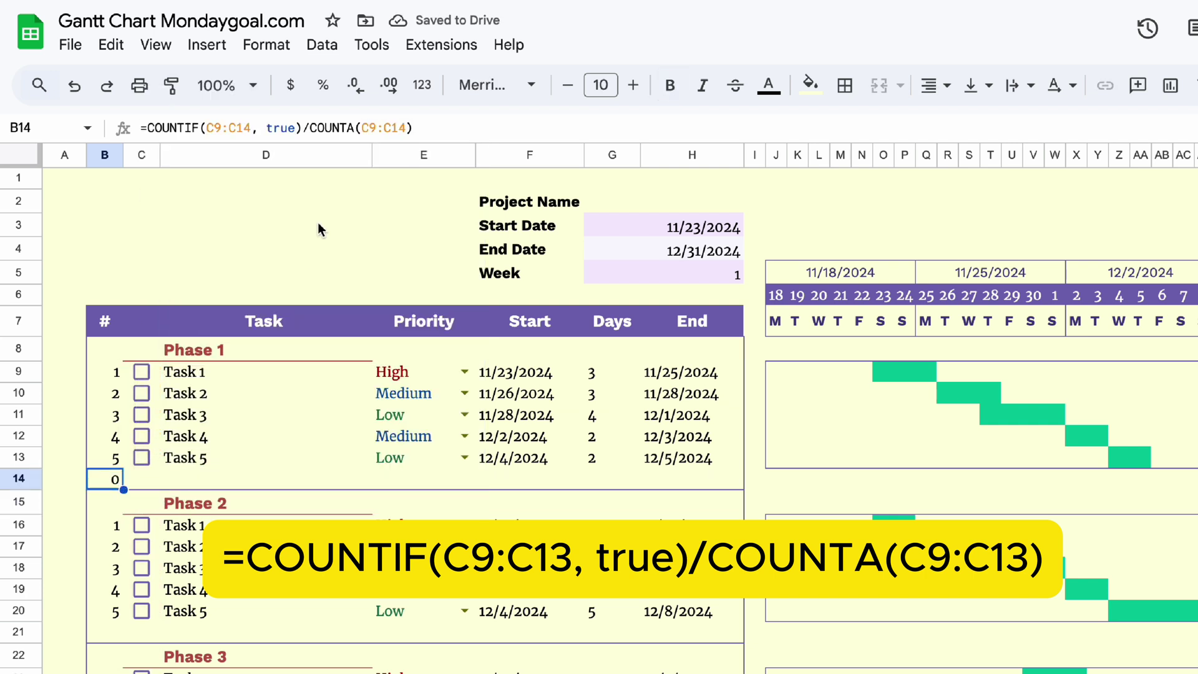
click(322, 85)
click(353, 90)
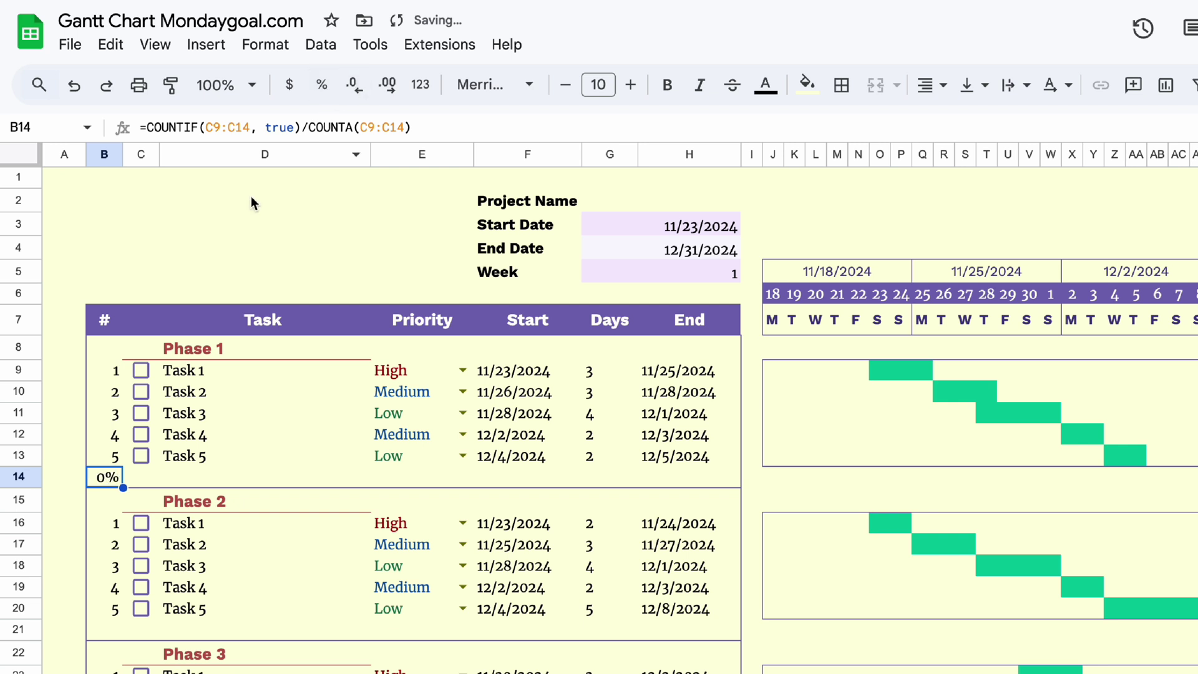
Test the Phase 1 completion percentage by checking off Tasks 1 to 3, and undo those checks
click(142, 370)
click(141, 391)
click(141, 412)
key(ctrl+z)
key(ctrl+z)
key(ctrl+z)
key(ctrl+z)
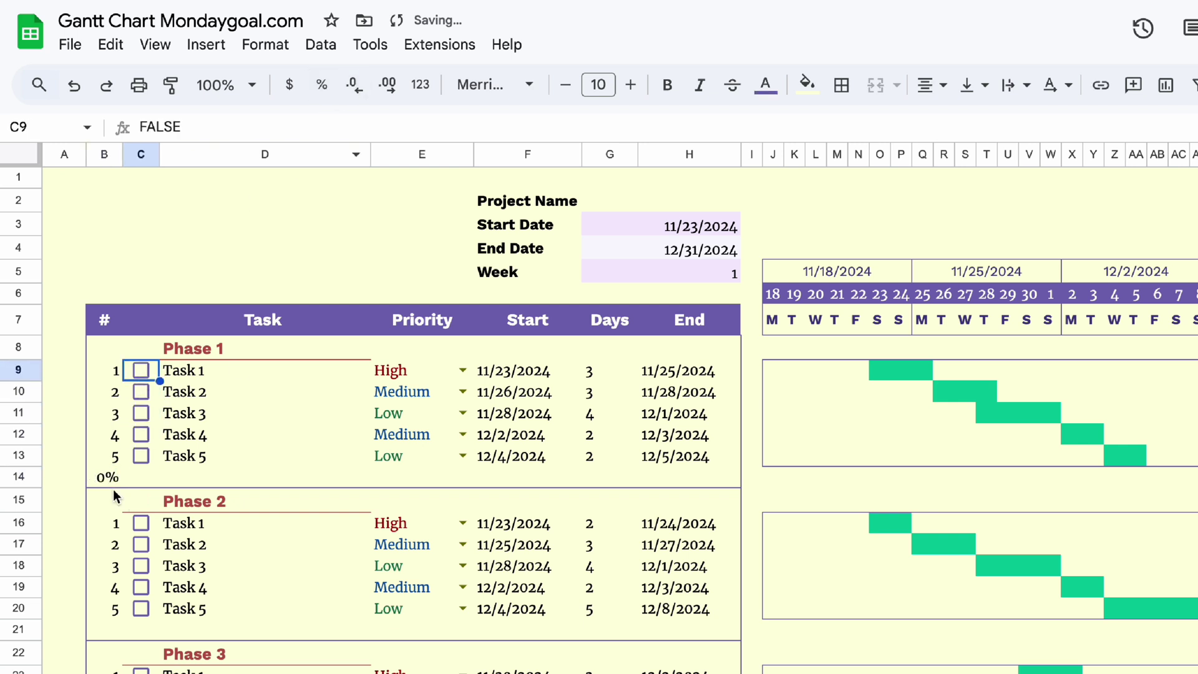
Merge B14:C14 and make the Phase 1 completion percentage bold and custom green
click(190, 463)
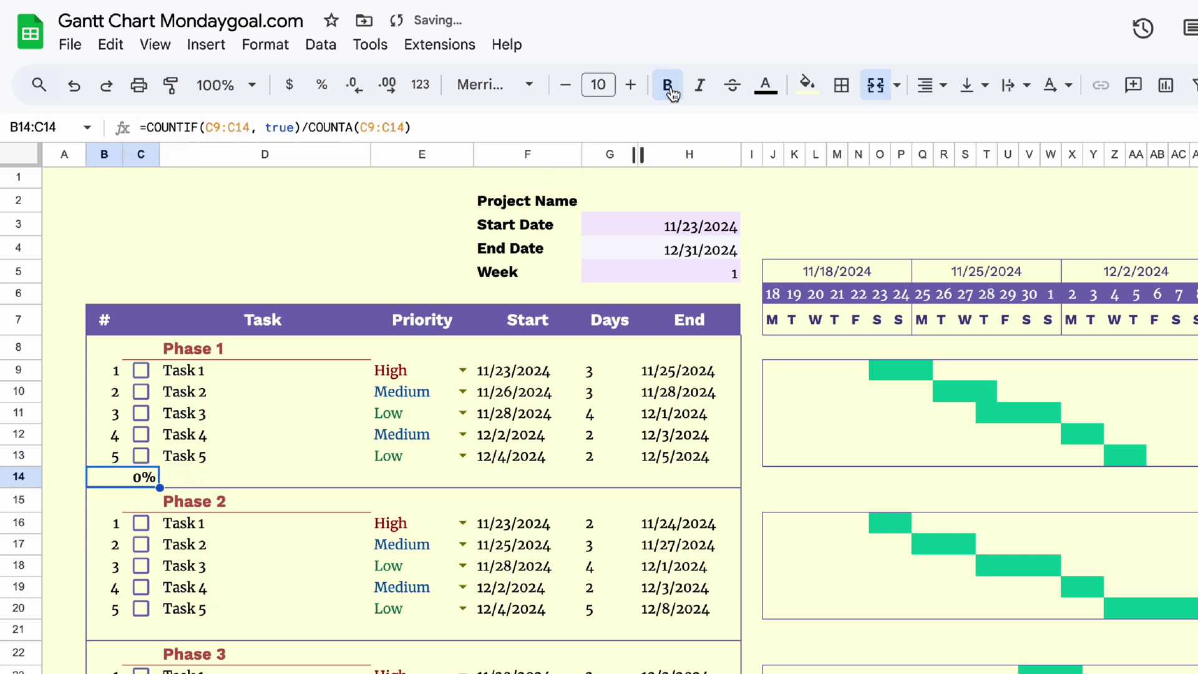
click(765, 87)
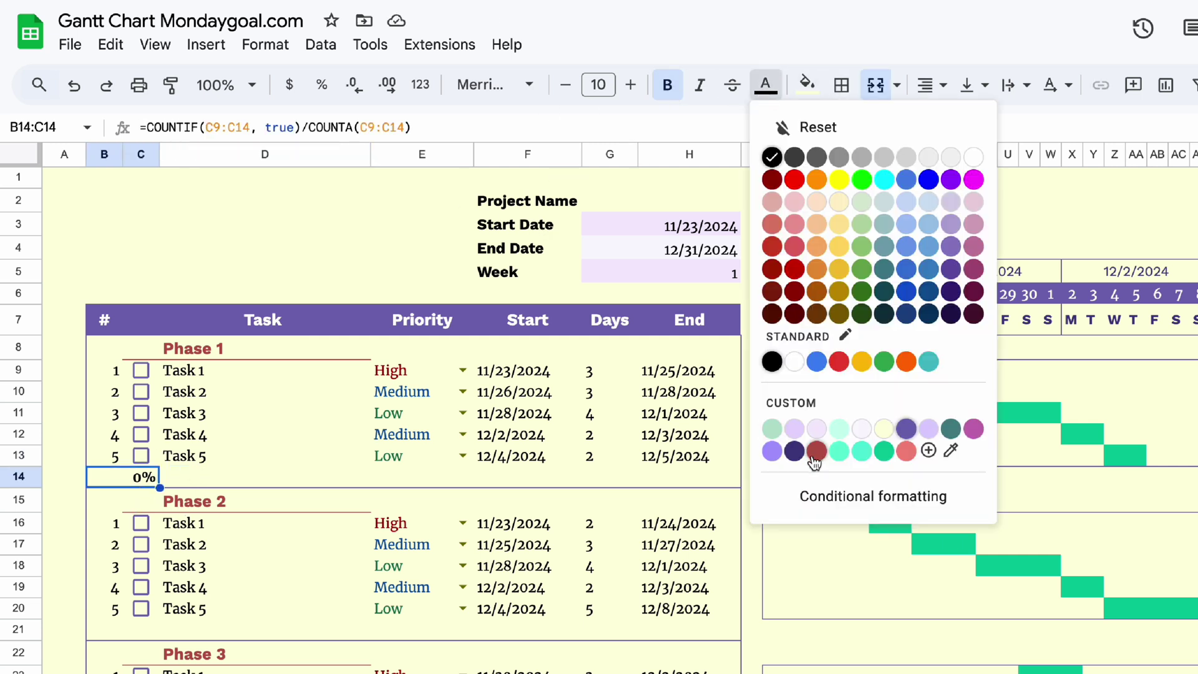
click(884, 450)
click(252, 456)
click(252, 481)
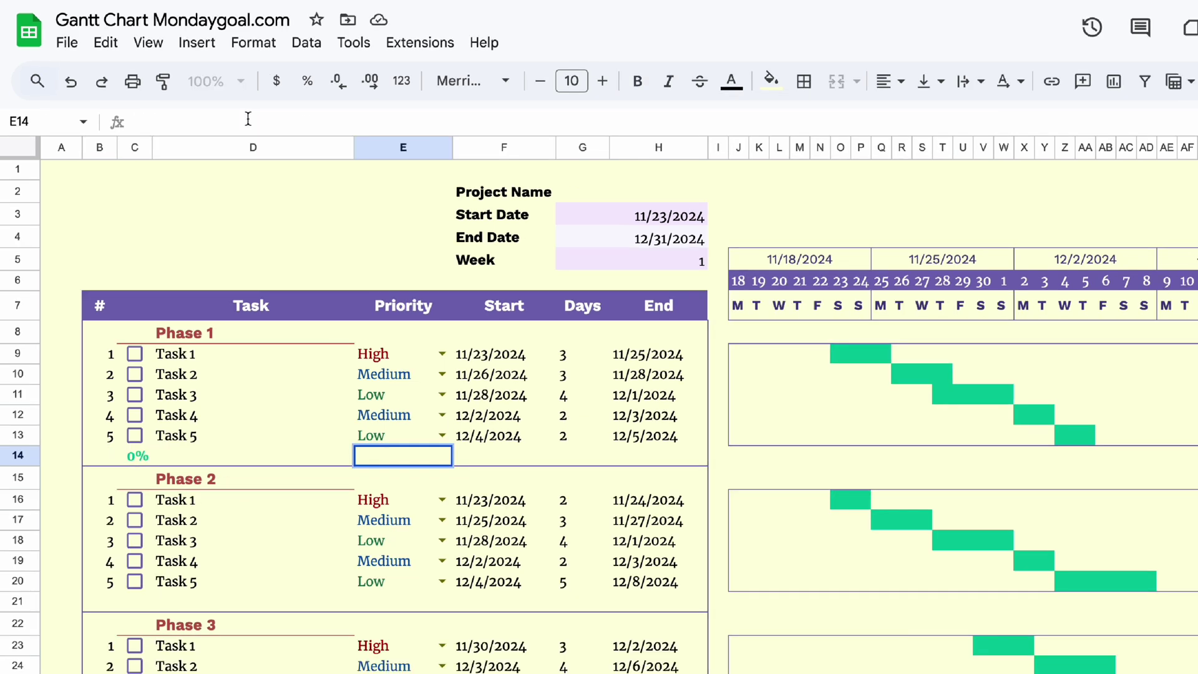
Enter =SPARKLINE(B14,{"charttype","bar";"color1","green";"max" ,100%;"min",0}) in E14 as the Phase 1 progress bar
click(259, 127)
text(=SPARKLINE()
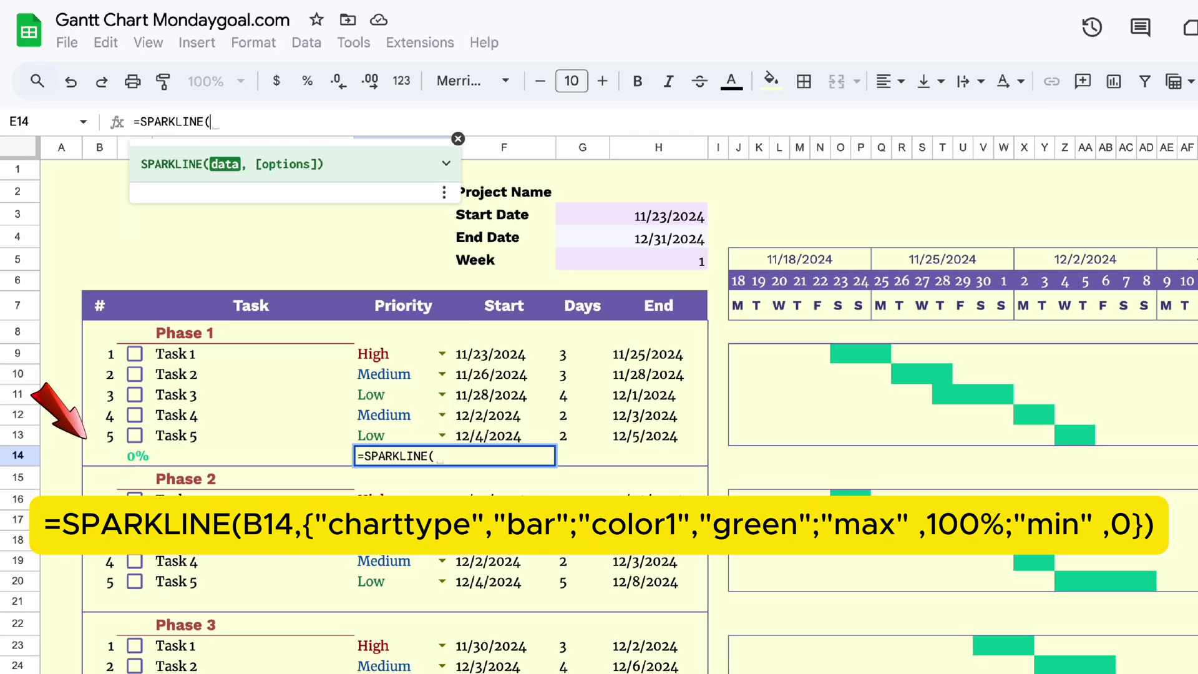
click(107, 462)
text(,{)
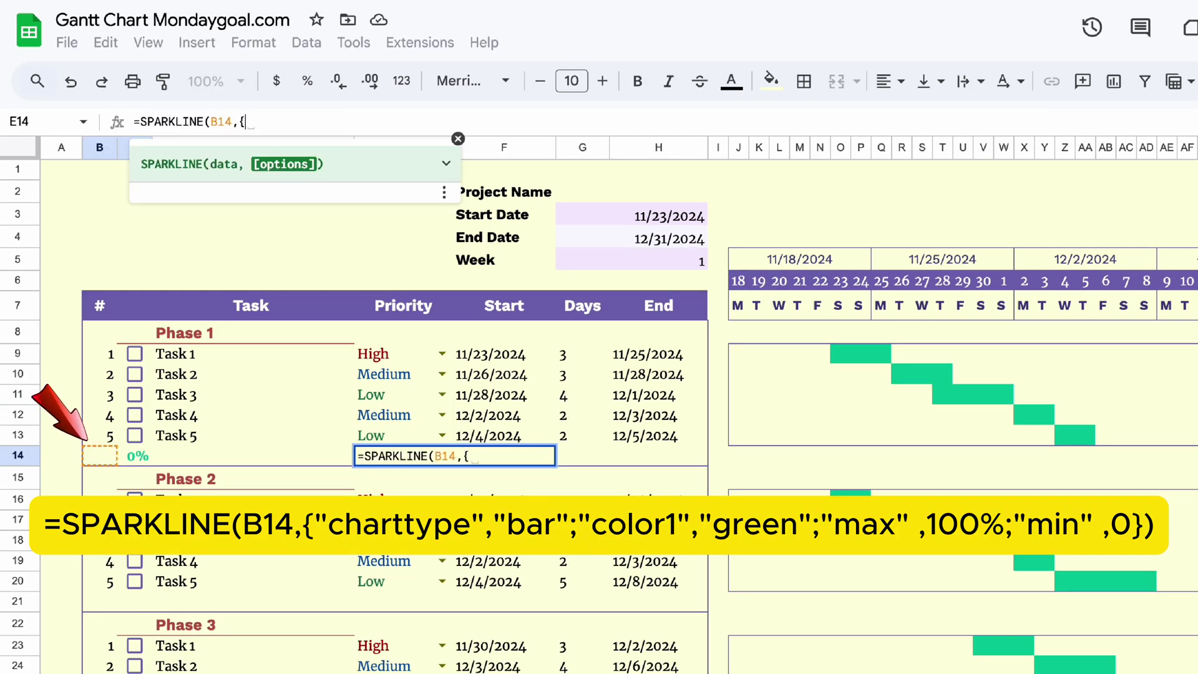
text("charttype")
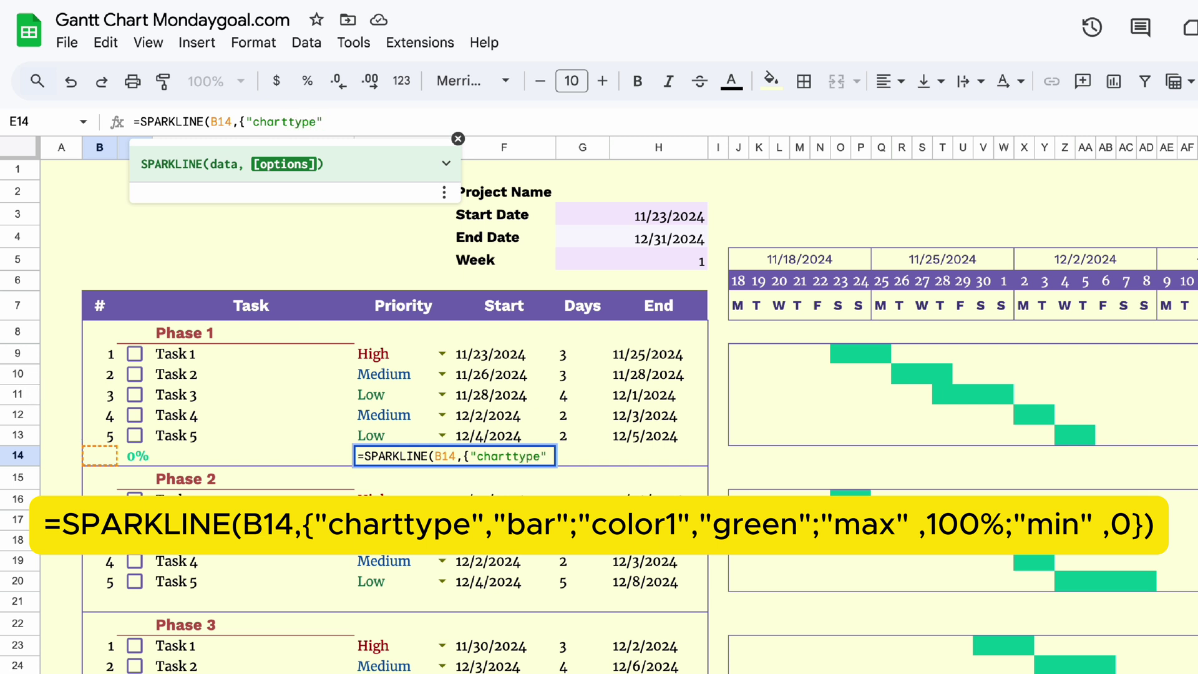
text(,"bar";"color1",)
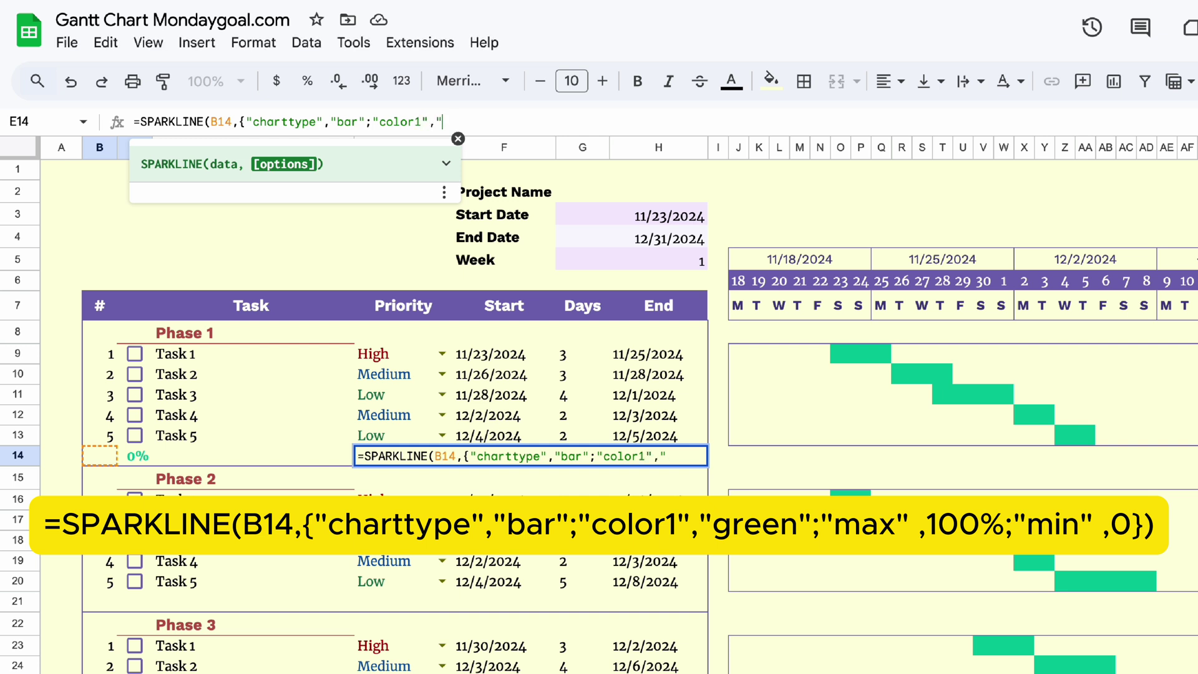
text("max" ,100%;"min",0})
key(Return)
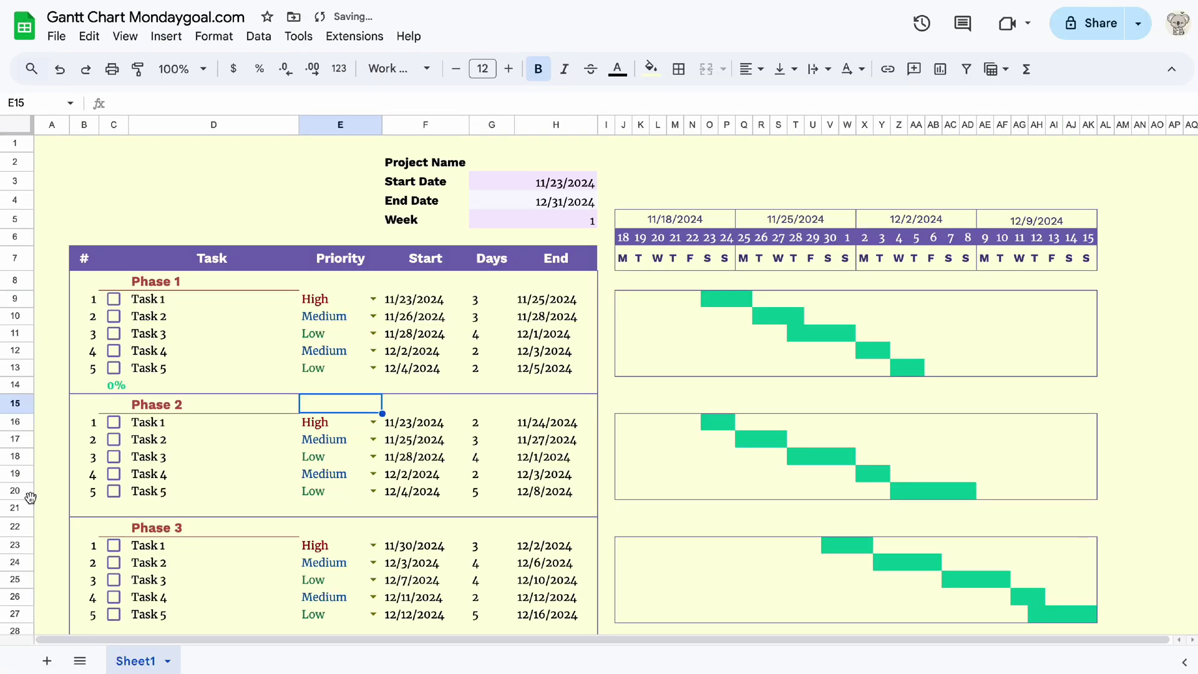
Try the Phase 1 task checkboxes, leaving Tasks 1 to 3 checked, and merge E14:H14 to widen the progress bar
click(135, 435)
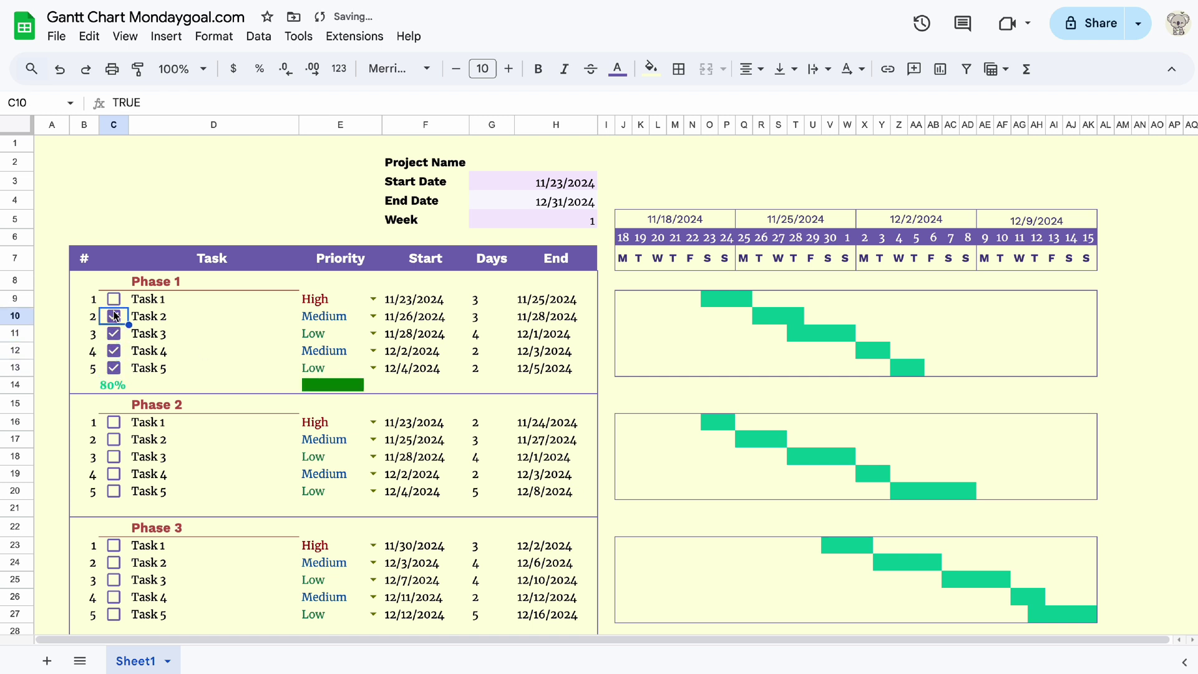
click(114, 351)
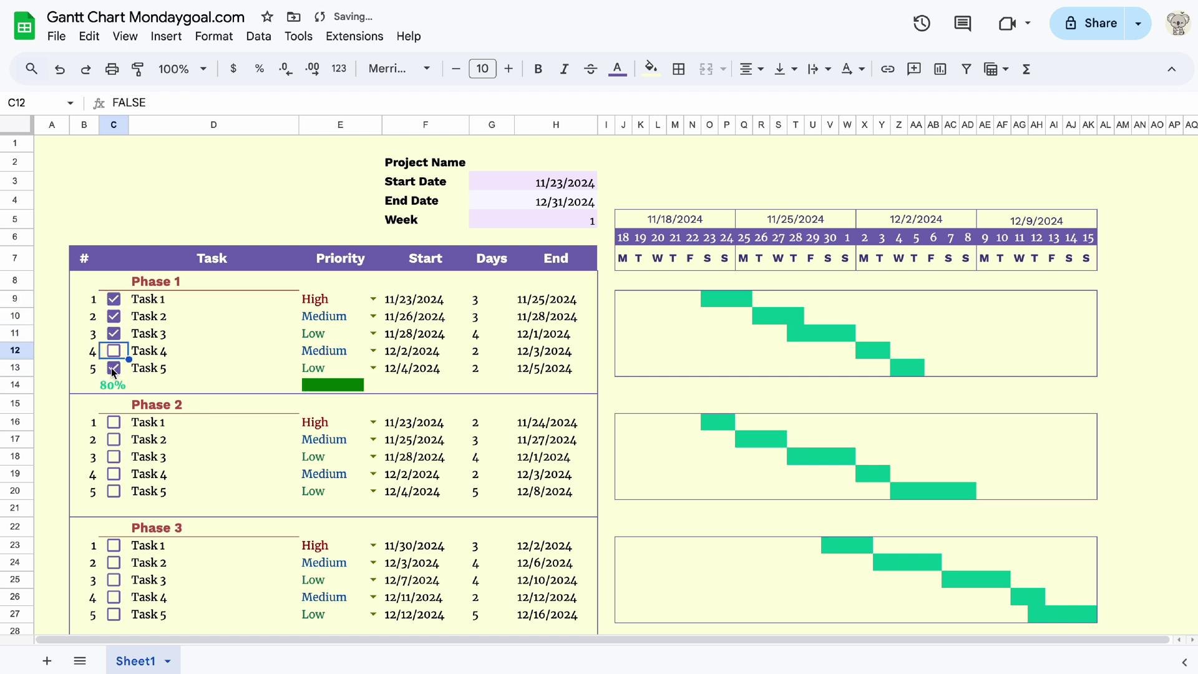
drag(313, 386, 555, 385)
click(706, 68)
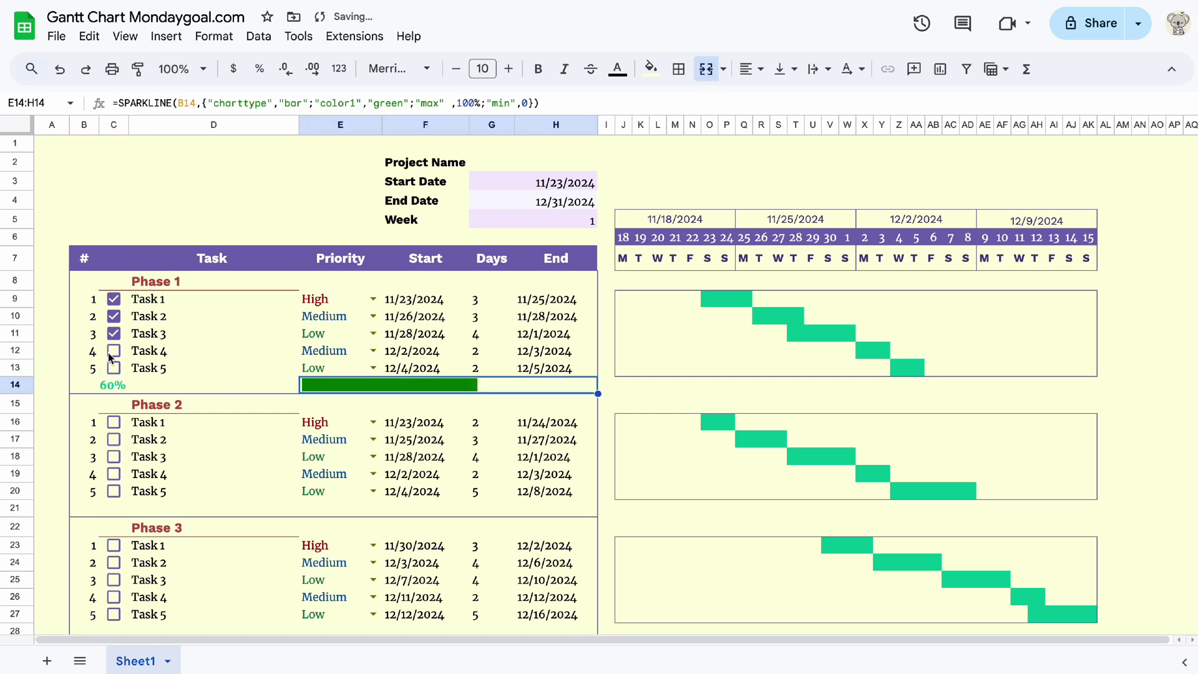
Check off Phase 1 Tasks 4 and 5 to test the full progress bar
click(114, 350)
click(114, 368)
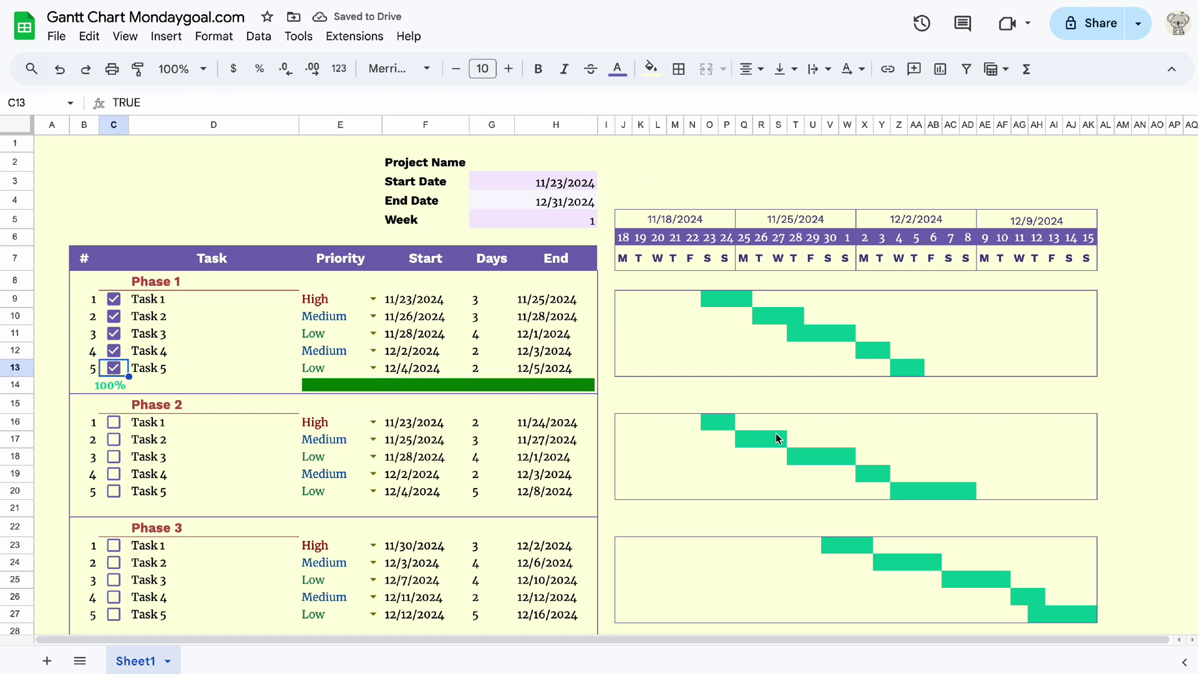
Copy the timeline bars' custom fill hex code and replace green with 00c89b as color1 in the Phase 1 SPARKLINE formula
click(727, 299)
click(651, 69)
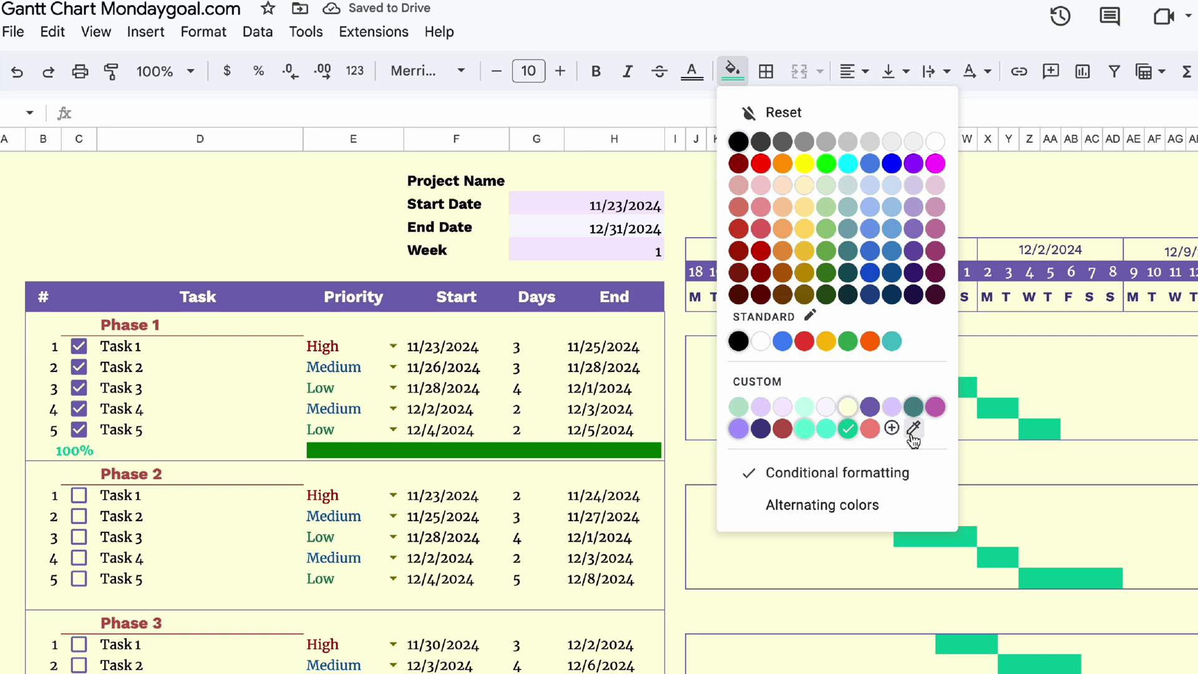
click(913, 429)
key(ctrl+c)
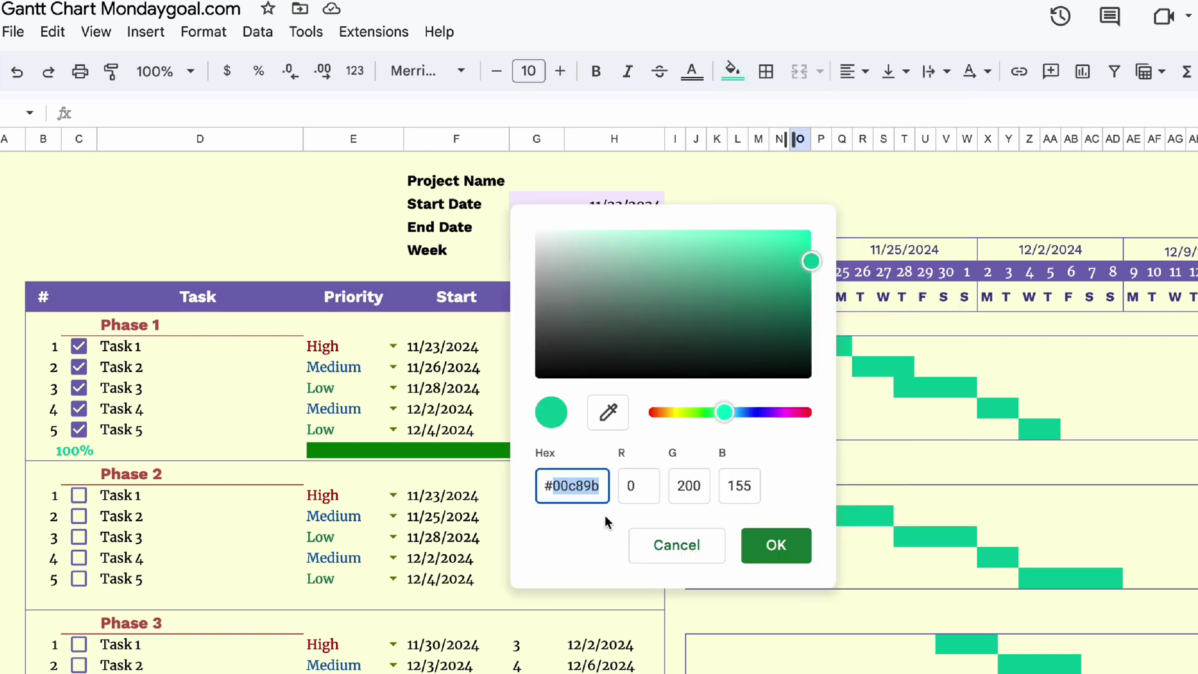
click(780, 546)
click(359, 452)
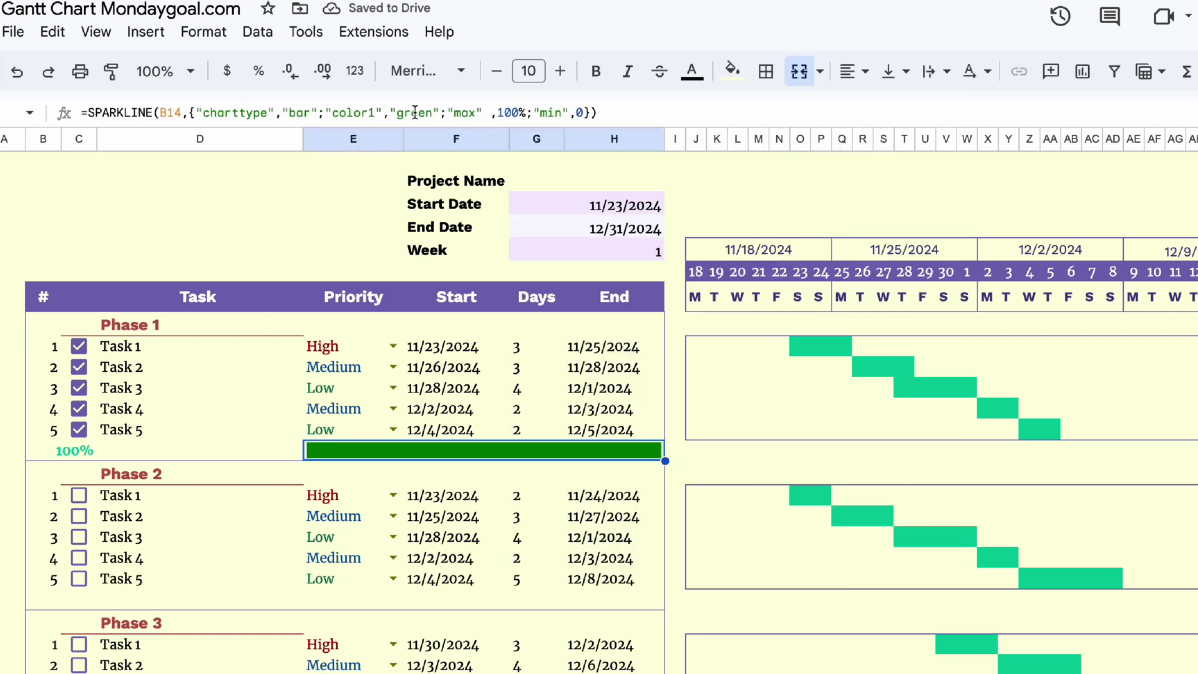
click(409, 113)
double_click(409, 113)
key(ctrl+v)
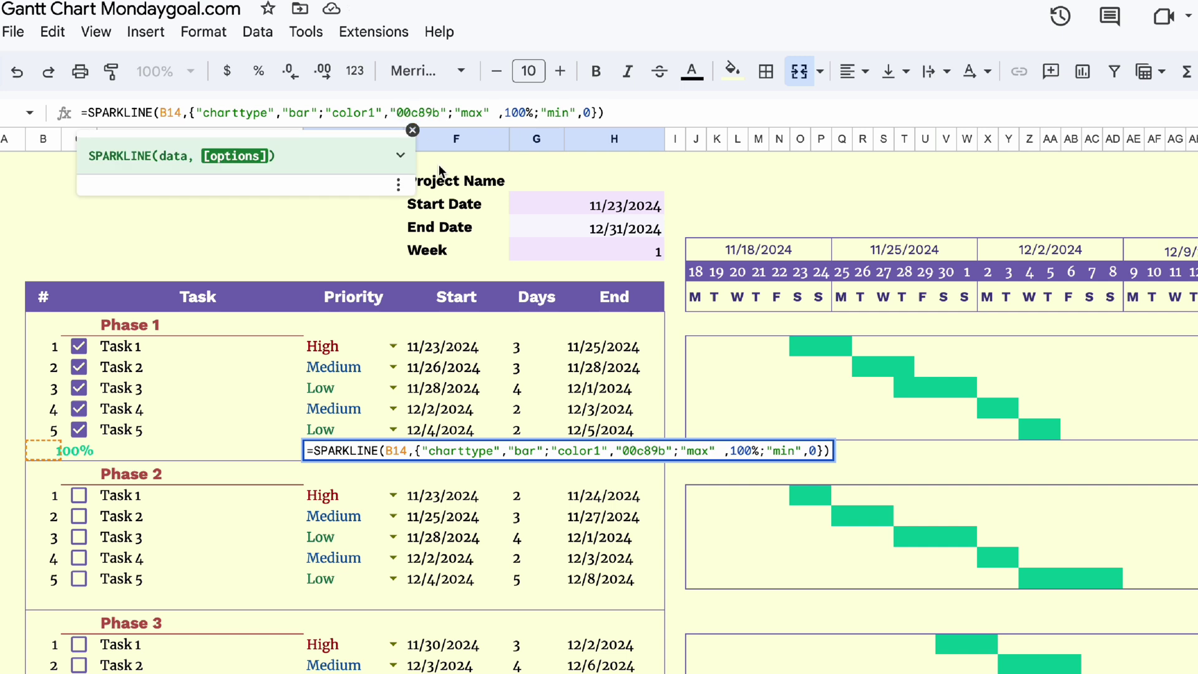
key(Return)
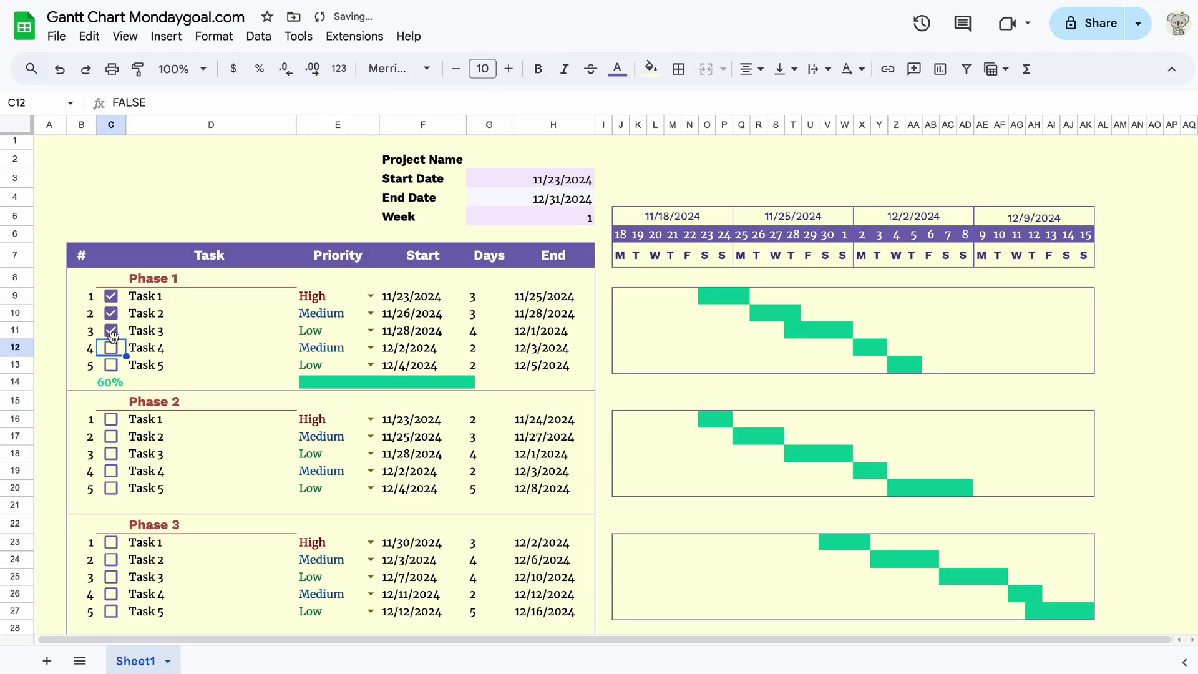
Test the recolored Phase 1 progress bar with the Task 4 and 5 checkboxes, leaving all five tasks checked
click(78, 408)
click(78, 429)
click(70, 451)
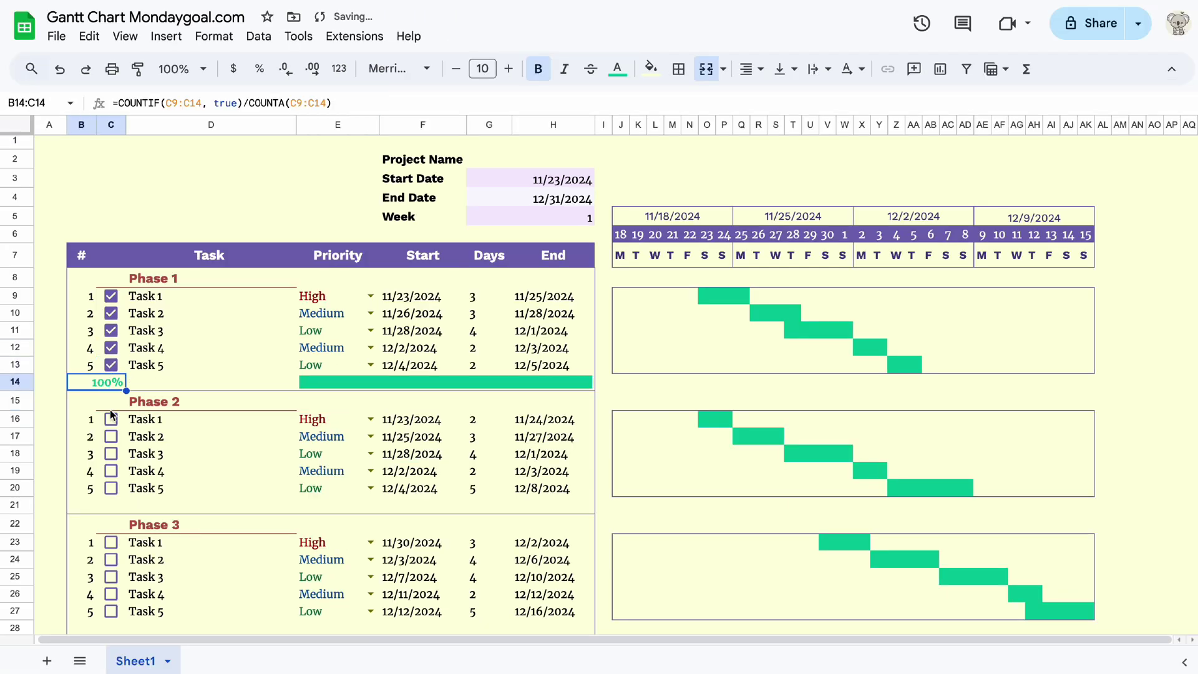
Increase the height of row 14, which holds the Phase 1 progress bar
right_click(14, 384)
click(79, 510)
key(Escape)
click(99, 388)
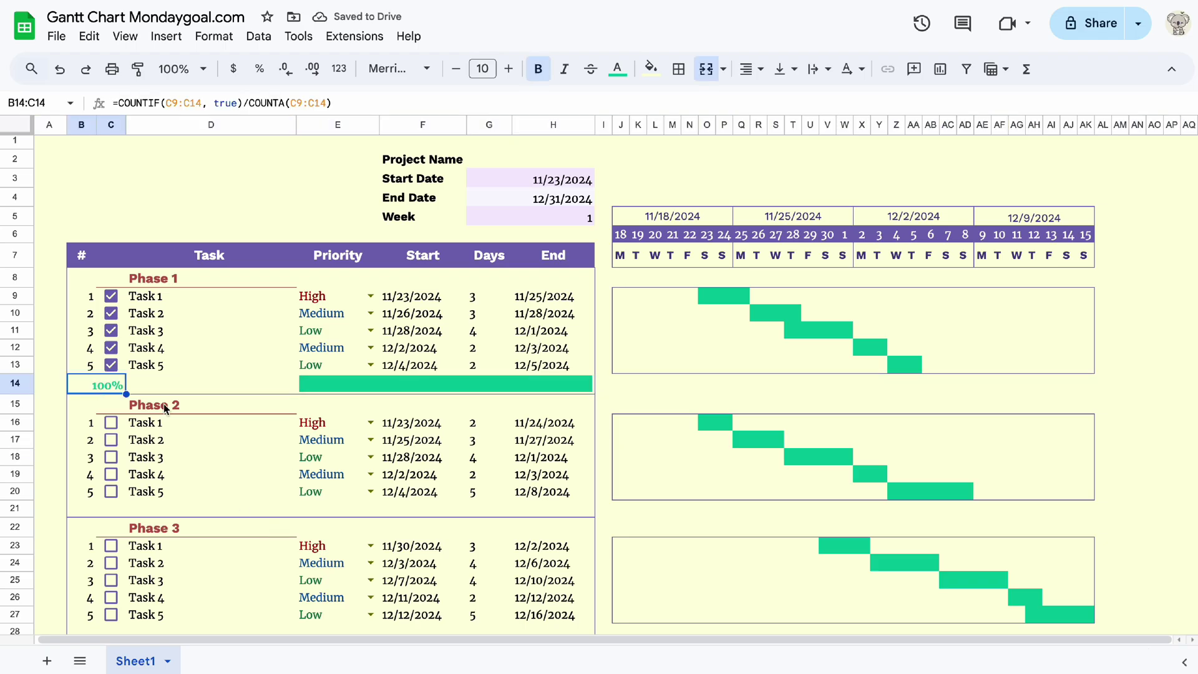
Increase the height of the summary rows below Phases 2 to 4, and make the Phase 1 percentage italic at size 11
click(19, 508)
right_click(16, 509)
click(81, 340)
key(Return)
scroll(48, 415, down, 3)
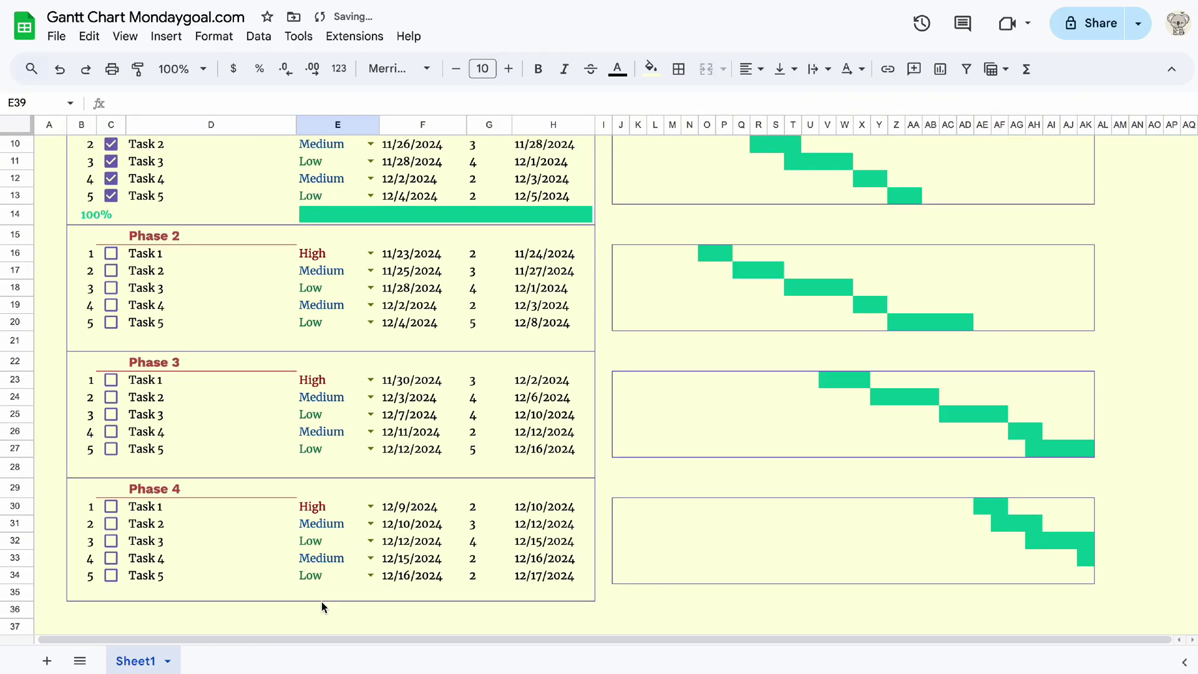
right_click(15, 593)
click(80, 423)
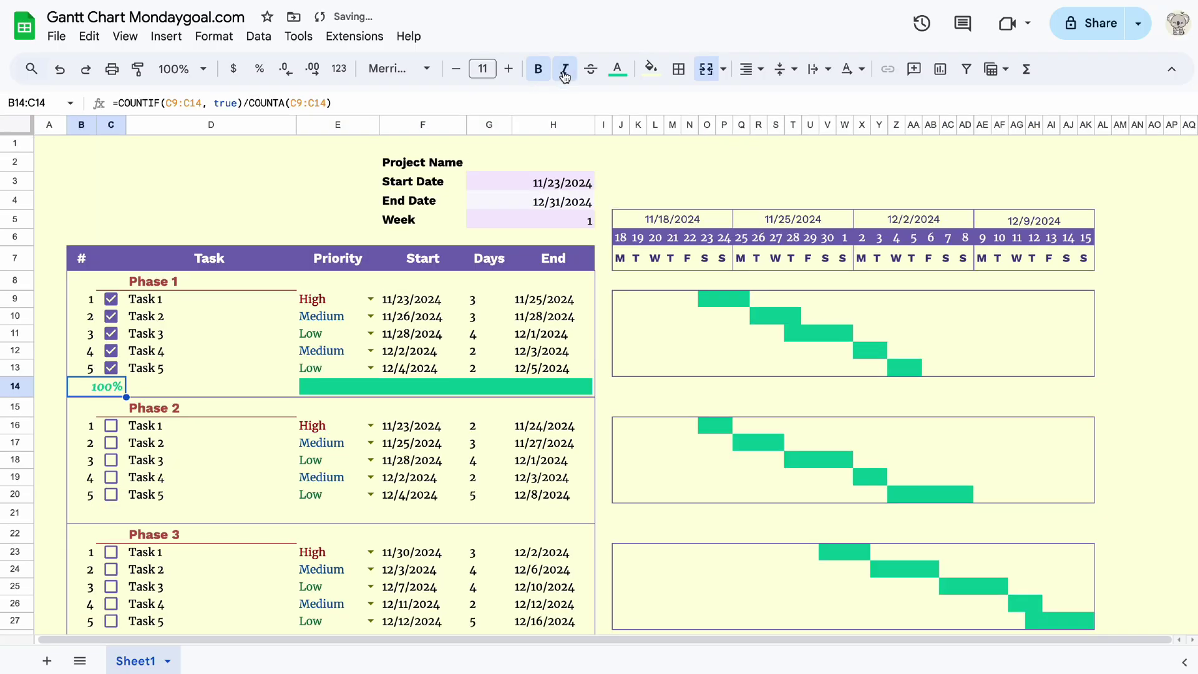
click(1137, 315)
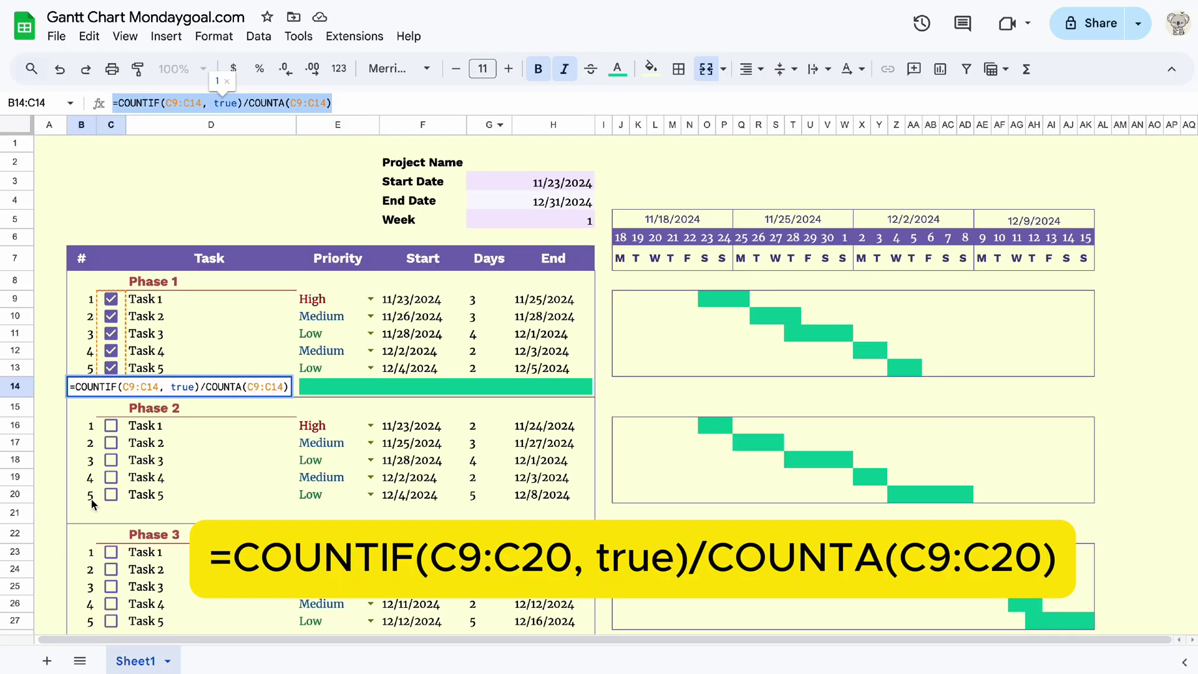
Enter =COUNTIF(C16:C20, true)/COUNTA(C16:C20) in B21 as the Phase 2 completion formula
click(92, 504)
click(164, 103)
text(=COUNTIF(C9:C14, true)/COUNTA(C9:C14))
drag(167, 103, 202, 103)
text(C16:C20)
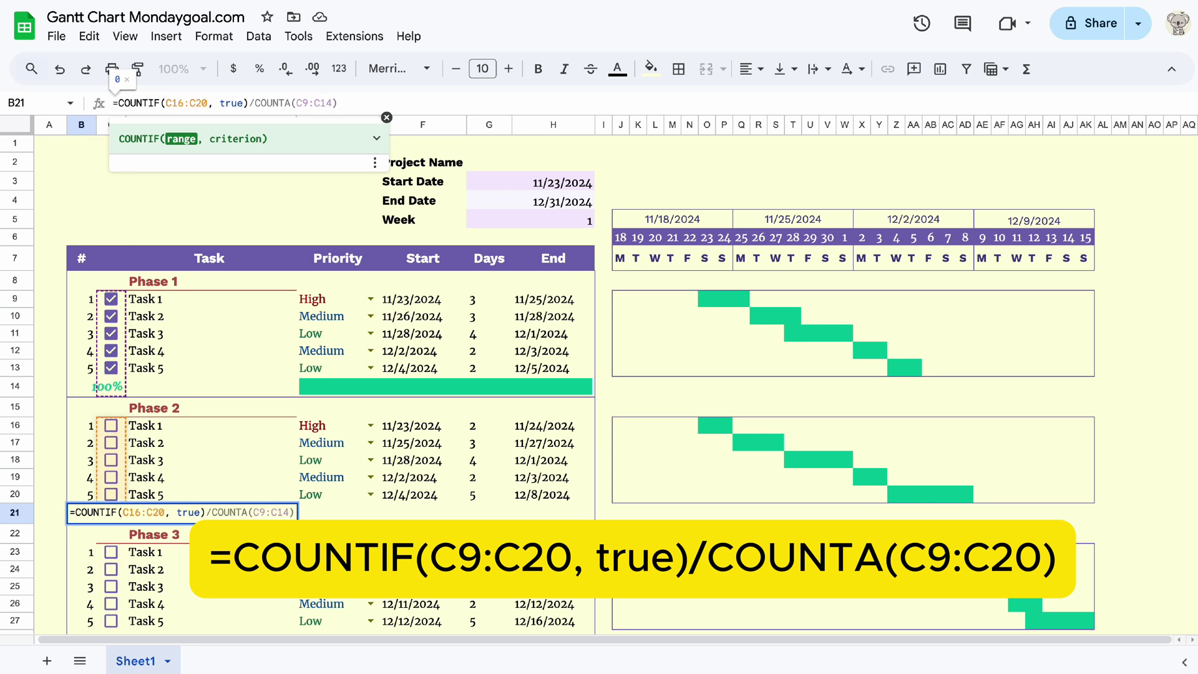
click(309, 103)
key(BackSpace)
text(16)
click(337, 102)
key(BackSpace)
key(BackSpace)
text(20)
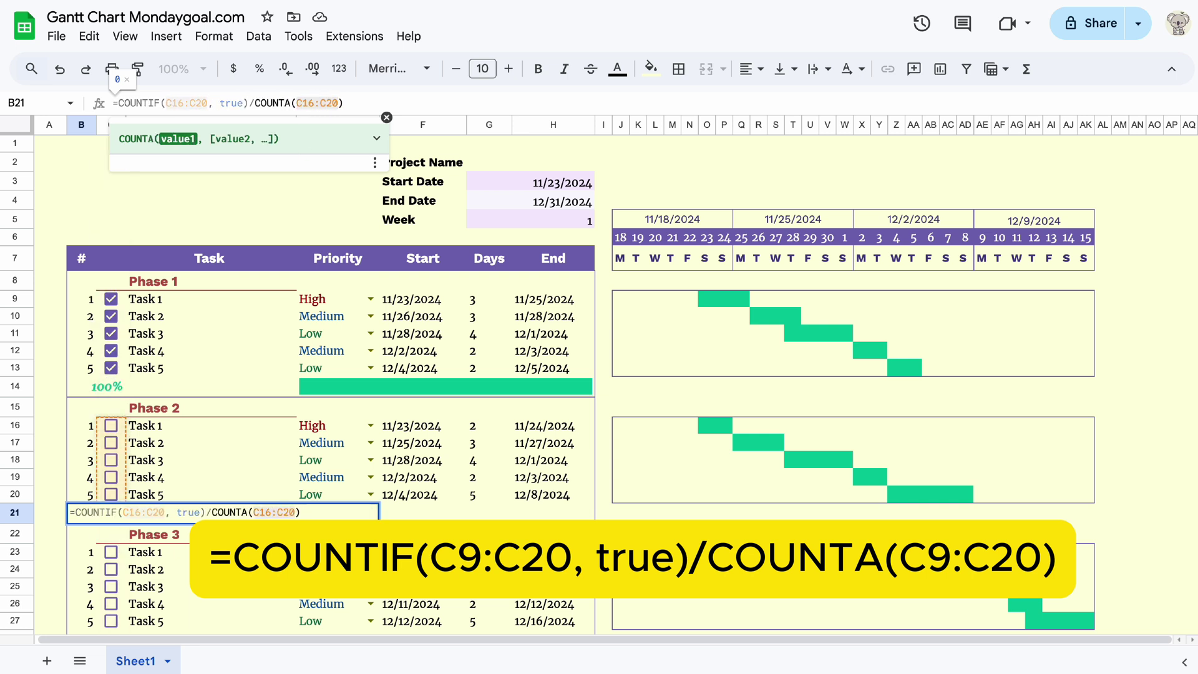
key(Return)
Check off Phase 2 Task 1 and format B21 as a percentage without decimals
click(113, 426)
click(83, 513)
click(259, 68)
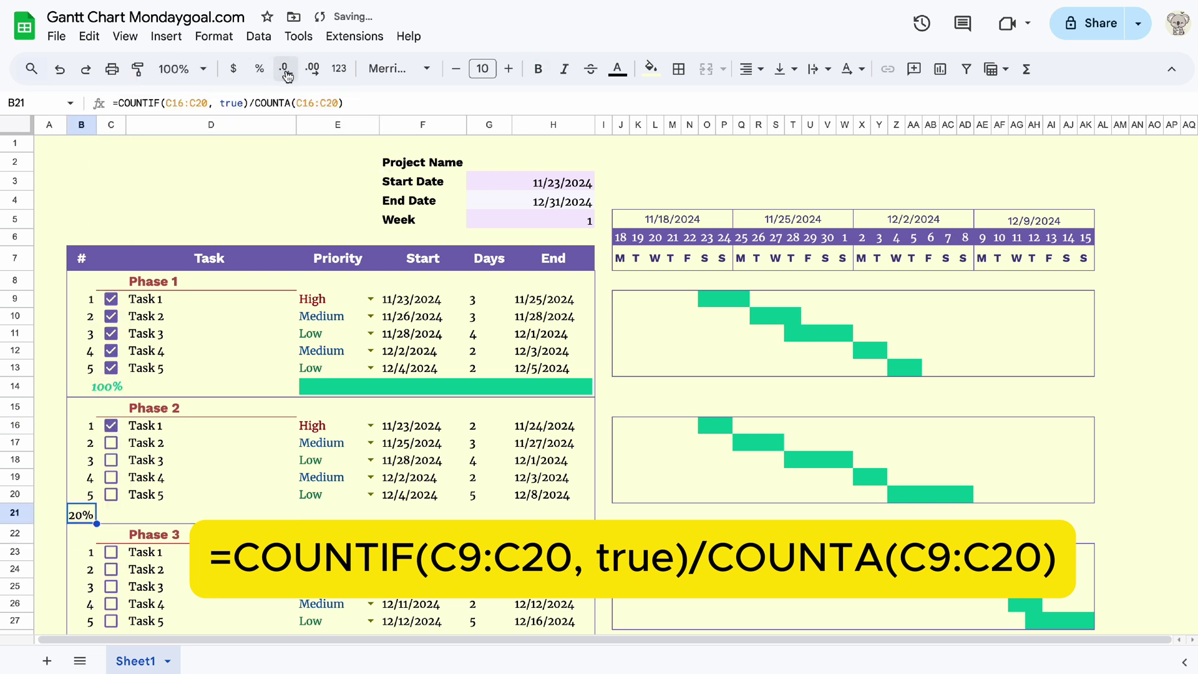
Merge B21:C21 with bold, italic, custom green text, and check off Phase 2 Task 2
click(114, 388)
click(82, 515)
click(565, 73)
drag(111, 513, 87, 518)
click(618, 69)
click(653, 103)
click(188, 518)
click(110, 444)
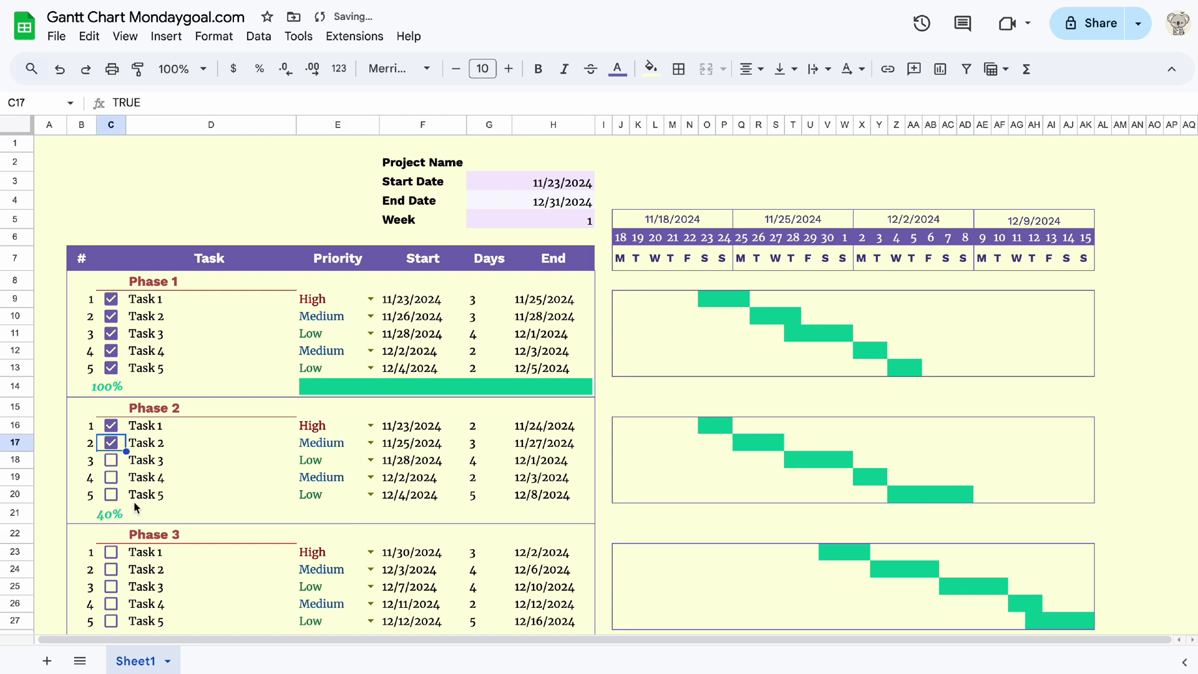
Merge E21:H21 for the Phase 2 progress bar and copy the Phase 1 SPARKLINE formula
drag(337, 513, 557, 524)
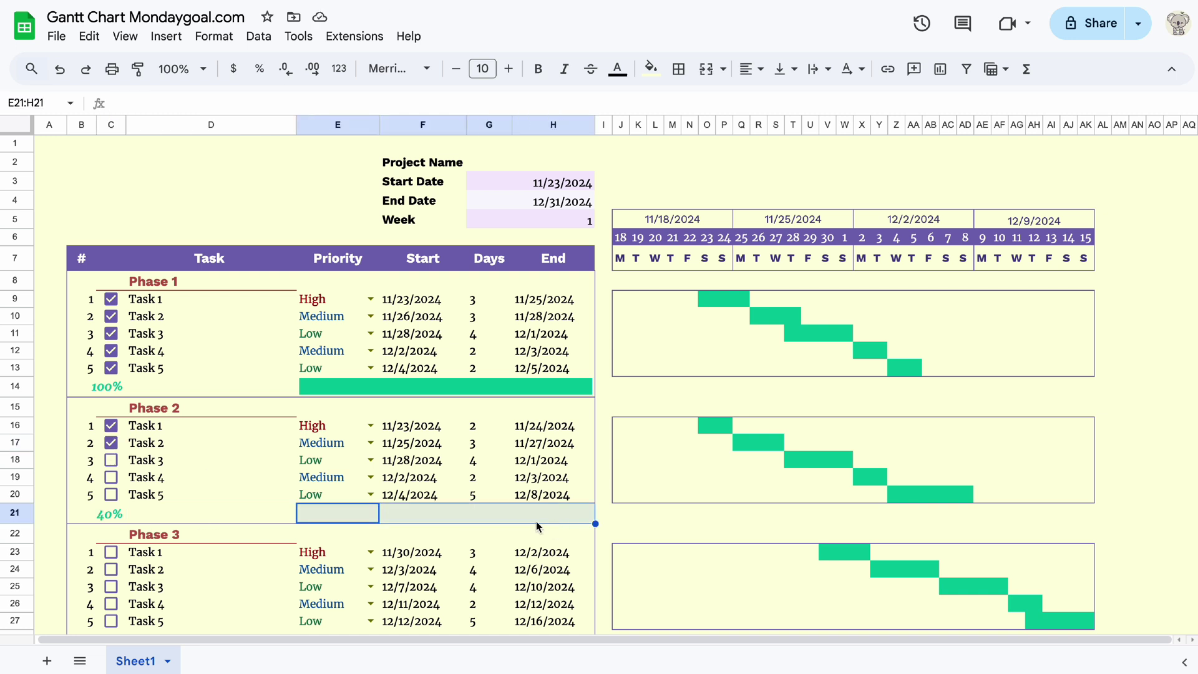
click(706, 69)
click(444, 387)
triple_click(626, 107)
key(ctrl+c)
key(Escape)
Enter =SPARKLINE(B21,{"charttype","bar";"color1","00c89b";"max" ,100%;"min",0}) in E21 and check off Phase 2 Tasks 3 and 4
click(374, 513)
click(237, 102)
key(ctrl+v)
drag(195, 104, 184, 103)
text(21)
key(Return)
click(110, 460)
click(111, 477)
Copy the Phase 2 completion formula into B28 and change both of its ranges to C23:C27 for Phase 3
scroll(192, 547, down, 3)
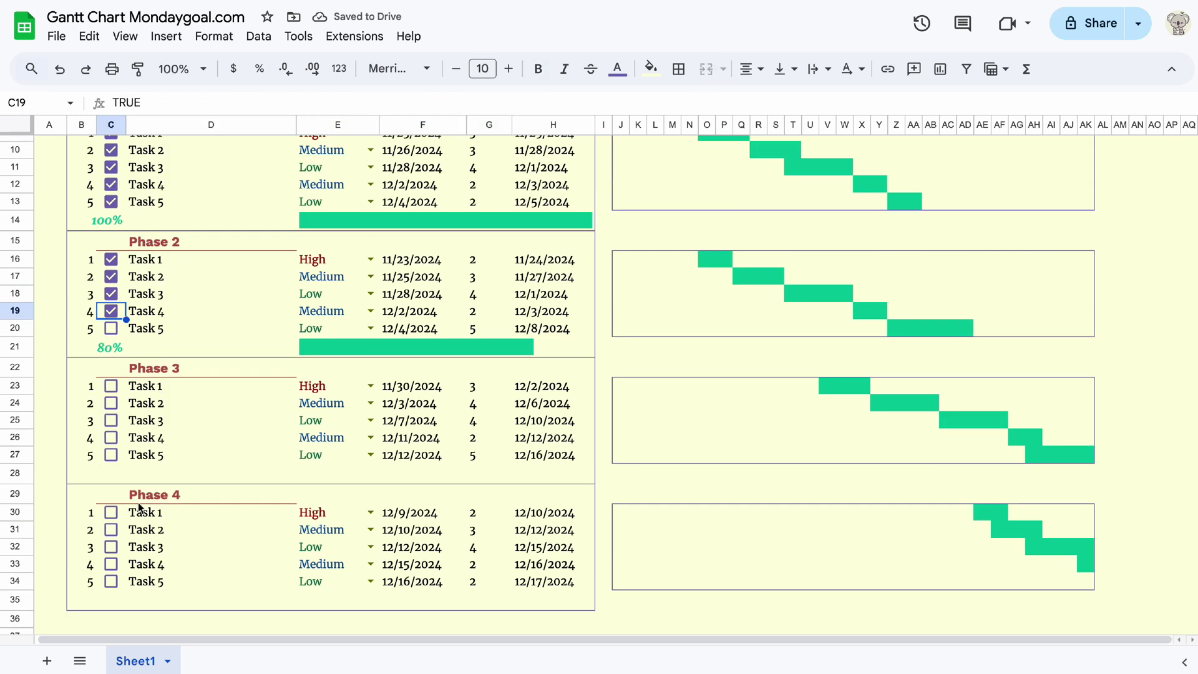
click(109, 350)
triple_click(388, 104)
key(ctrl+c)
key(Escape)
click(81, 474)
key(ctrl+v)
mouse_move(185, 102)
mouse_down()
mouse_move(173, 103)
mouse_move(208, 103)
mouse_up()
text(23:C27)
text(23:C2)
drag(313, 103, 338, 103)
text(7)
Format B28 as a bold italic percentage without decimals, merge B28:C28, and check off Phase 3 Task 1
click(259, 69)
double_click(286, 70)
click(538, 69)
click(565, 69)
click(111, 386)
drag(111, 474, 88, 481)
Copy the Phase 2 SPARKLINE formula into merged E28:H28, point it to B28, and check off Phase 3 Task 4
drag(337, 474, 564, 482)
click(444, 347)
triple_click(589, 102)
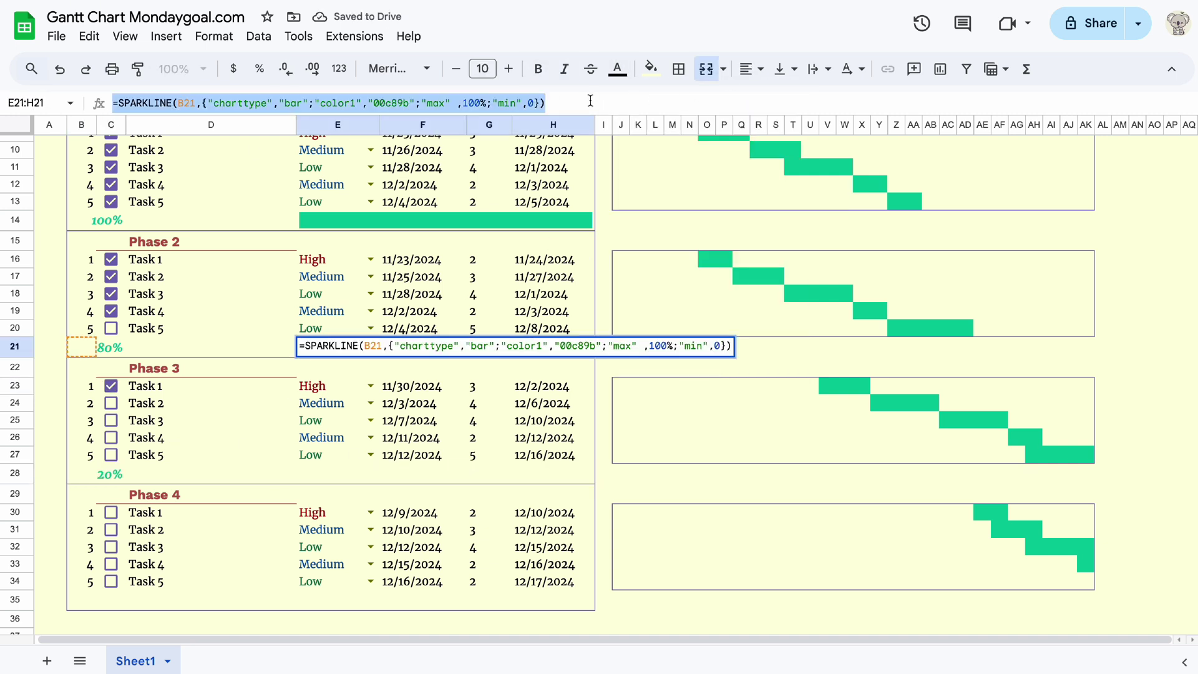
key(ctrl+c)
click(337, 474)
key(ctrl+v)
text(8)
mouse_move(189, 103)
mouse_down()
mouse_move(171, 103)
mouse_move(195, 103)
mouse_up()
key(Return)
click(111, 437)
Copy the Phase 3 completion formula into B35 and change both of its ranges to C30:C34 for Phase 4
click(96, 474)
triple_click(310, 103)
key(ctrl+c)
click(81, 599)
click(159, 103)
key(ctrl+v)
key(BackSpace)
text(30:C34)
mouse_move(314, 102)
mouse_down()
mouse_move(302, 103)
mouse_move(326, 103)
mouse_up()
text(30:C34)
key(Return)
Remove the decimals from the Phase 4 percentage, check off Phase 4 Task 1, and merge B35:C35 with custom green text
double_click(285, 70)
click(111, 463)
drag(82, 552, 111, 552)
click(617, 68)
click(690, 361)
Merge E35:H35 and copy the SPARKLINE formula into it, pointing it to B35 as the Phase 4 progress bar
drag(338, 551, 553, 552)
click(423, 424)
triple_click(582, 101)
click(338, 551)
key(ctrl+v)
text(35)
key(Return)
Add custom purple borders to the project detail cells G2:H5
scroll(640, 476, up, 4)
drag(489, 161, 554, 220)
click(678, 69)
click(834, 106)
click(838, 400)
Add dotted horizontal borders between the task names of Phase 1 (D9:D13) and Phase 2
drag(182, 299, 182, 386)
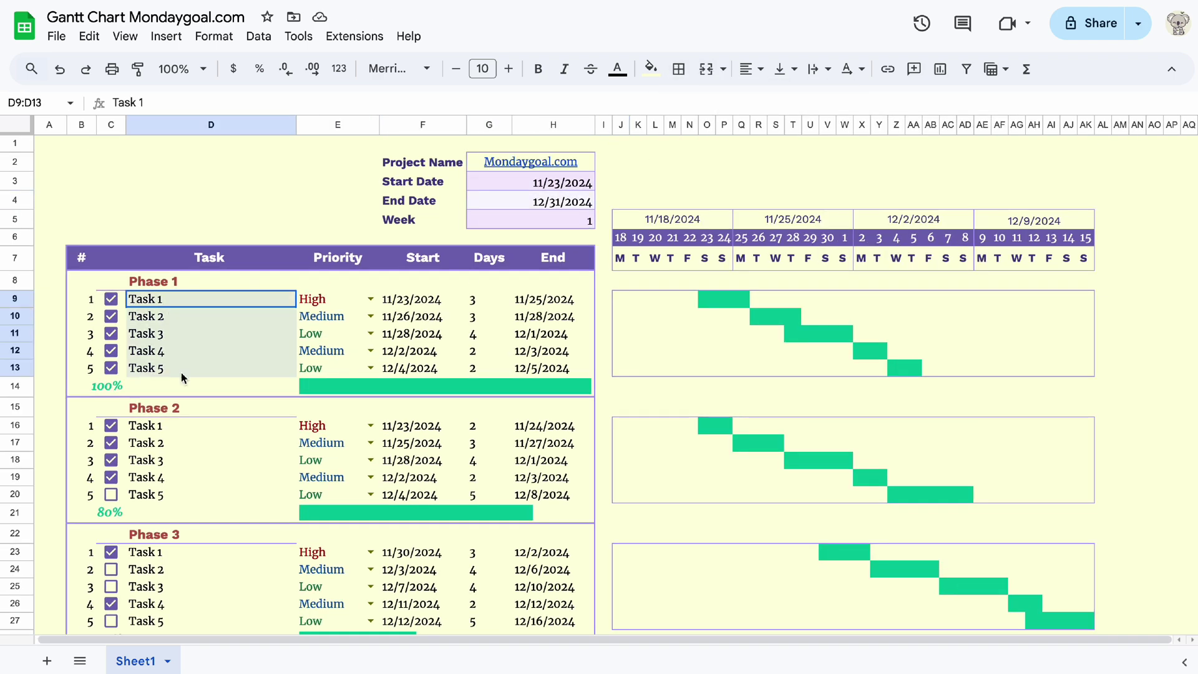
click(678, 68)
click(742, 104)
click(1140, 236)
drag(211, 425, 211, 513)
click(679, 69)
click(743, 105)
Add the same dotted horizontal borders between the task names of Phases 3 and 4 in column D
scroll(269, 604, down, 4)
click(742, 105)
drag(211, 322, 211, 535)
click(678, 69)
click(743, 104)
scroll(796, 455, up, 4)
Add a dotted top border to the Phase 1 and Phase 2 completion percentage cells, B14:C14 and B21:C21
click(81, 368)
click(82, 395)
click(678, 69)
click(717, 133)
drag(211, 368, 211, 386)
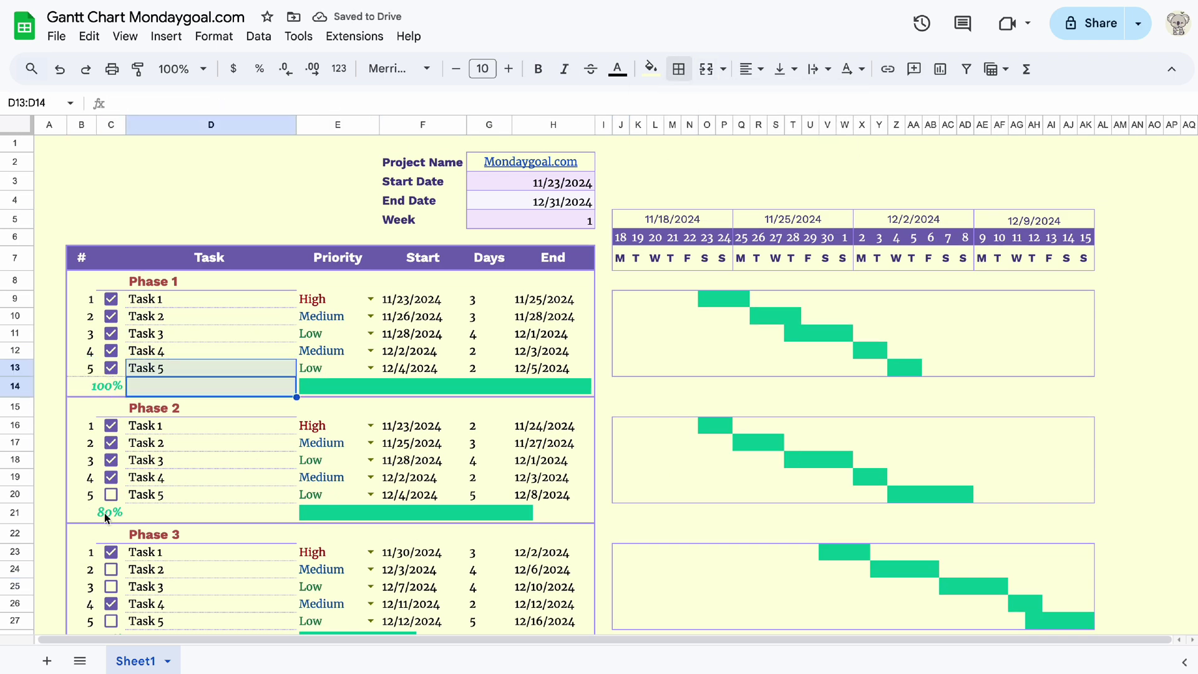
click(93, 513)
click(679, 69)
click(717, 132)
scroll(128, 437, down, 4)
Outline K2:O2 and K3:O3 above the timeline with outer borders to form a two-part summary box
scroll(314, 511, up, 5)
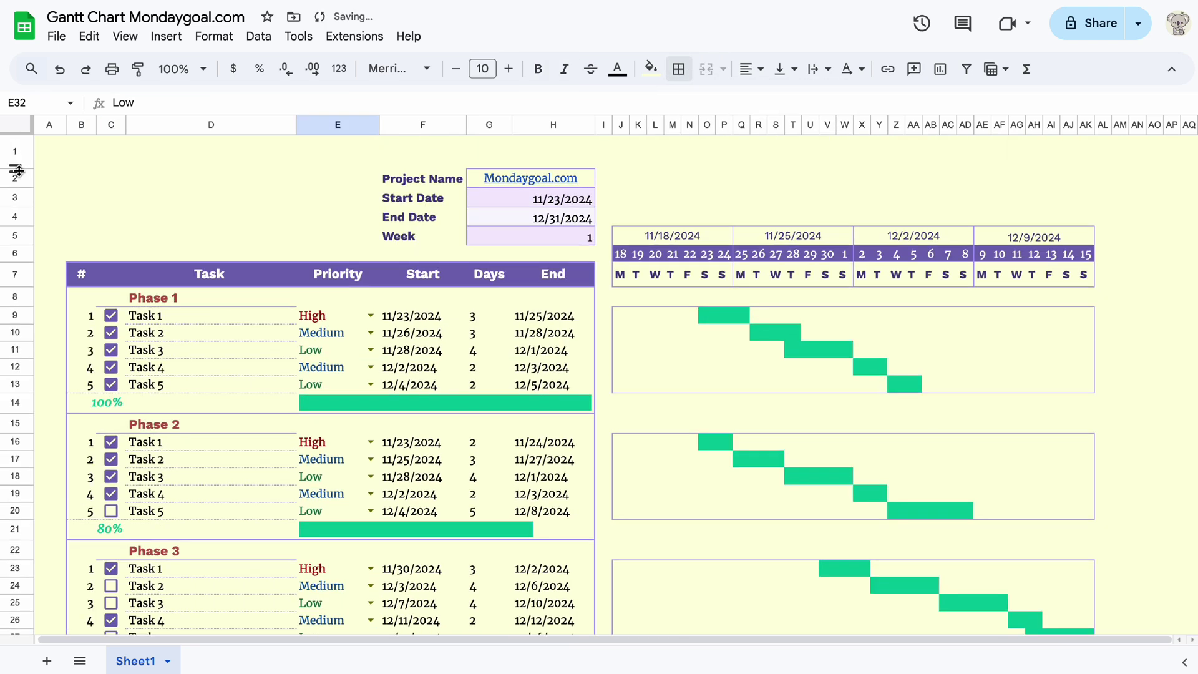
click(776, 184)
drag(644, 188, 707, 187)
click(679, 69)
click(799, 104)
click(679, 69)
drag(638, 208, 673, 208)
click(799, 104)
Copy the K2:O3 summary box to R2 and Y2, and fill the lower cells of the copies with custom salmon red
key(ctrl+c)
click(742, 182)
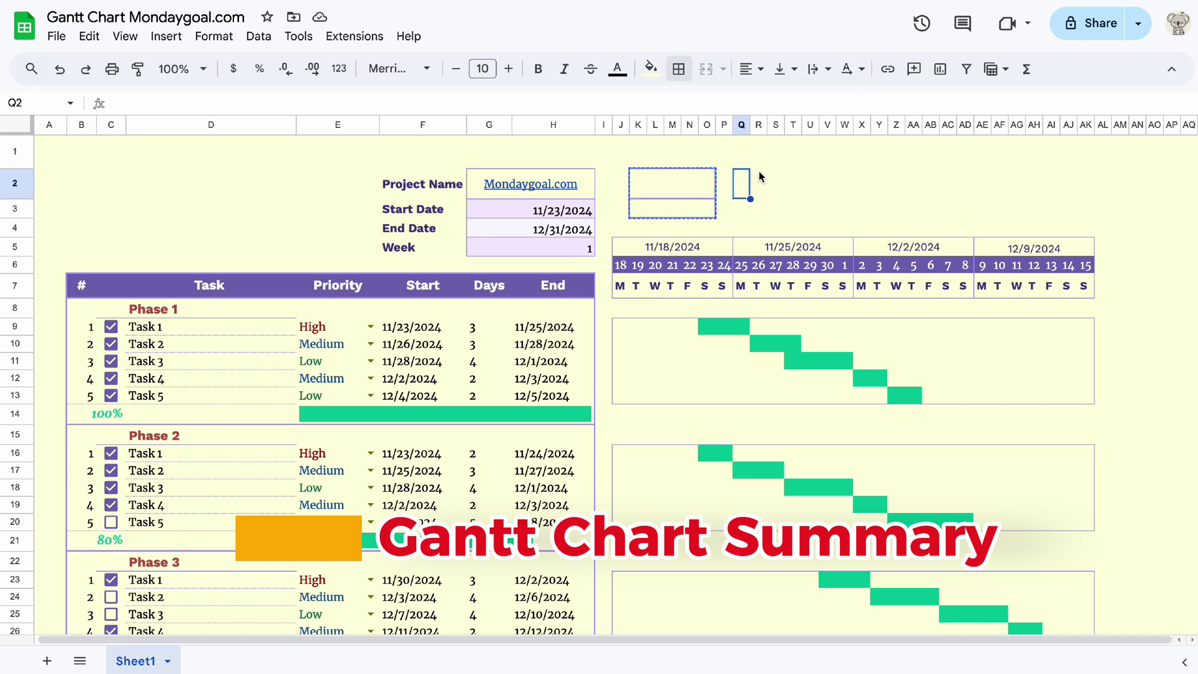
click(759, 181)
key(ctrl+v)
click(880, 183)
key(ctrl+v)
click(765, 365)
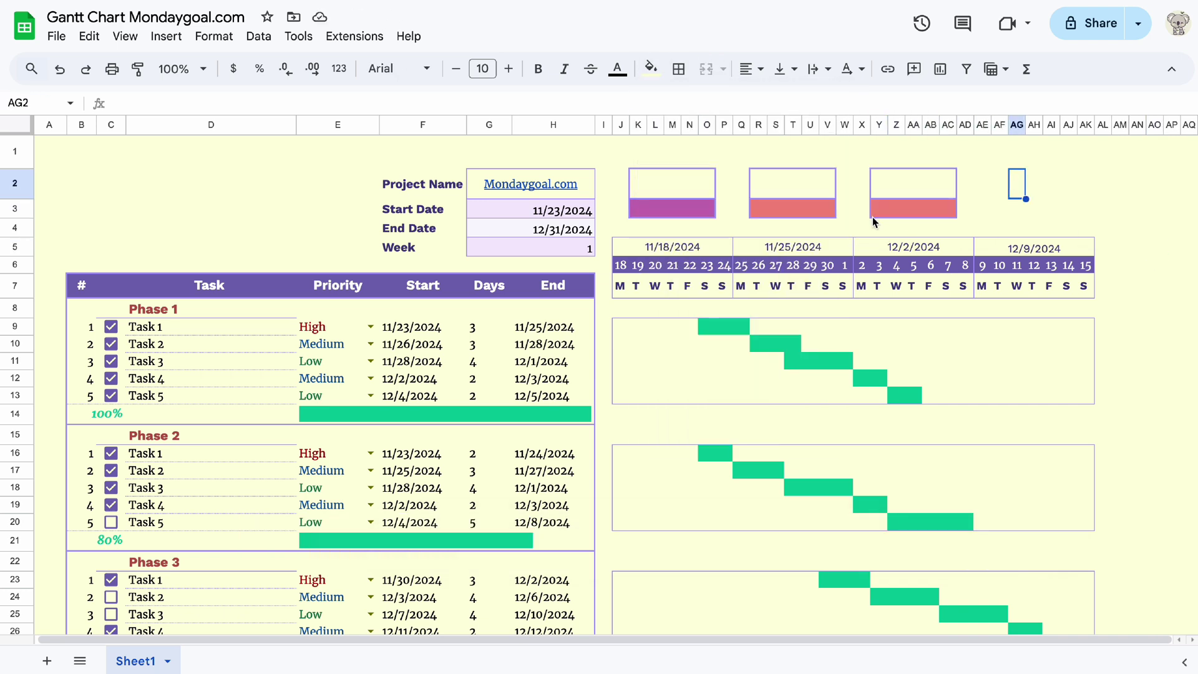
Enter the label Task in the lower cell of the first summary box, K3, and centre it horizontally and vertically
click(651, 69)
click(673, 207)
text(Task)
click(746, 69)
click(770, 102)
click(784, 127)
click(786, 73)
click(811, 100)
Copy the formatted Task label to R3 and Y3, and rename the copies Done and Not Done
key(ctrl+c)
click(915, 208)
key(ctrl+v)
click(795, 208)
text(Done)
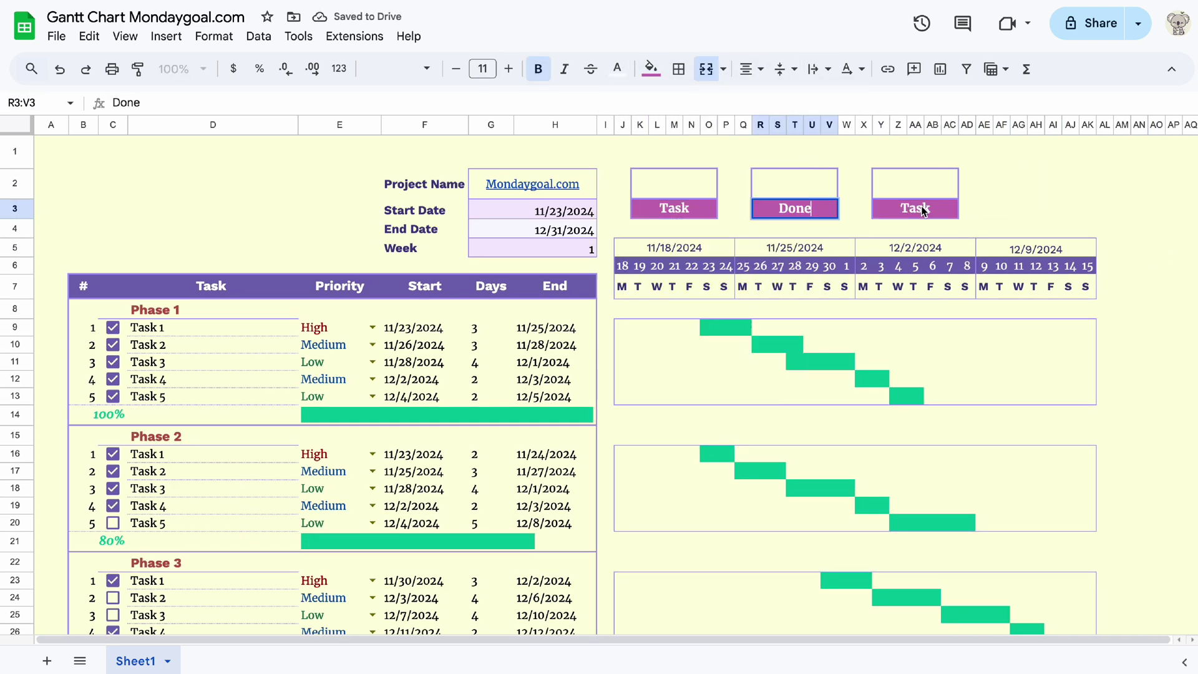
click(925, 209)
text(Not Done)
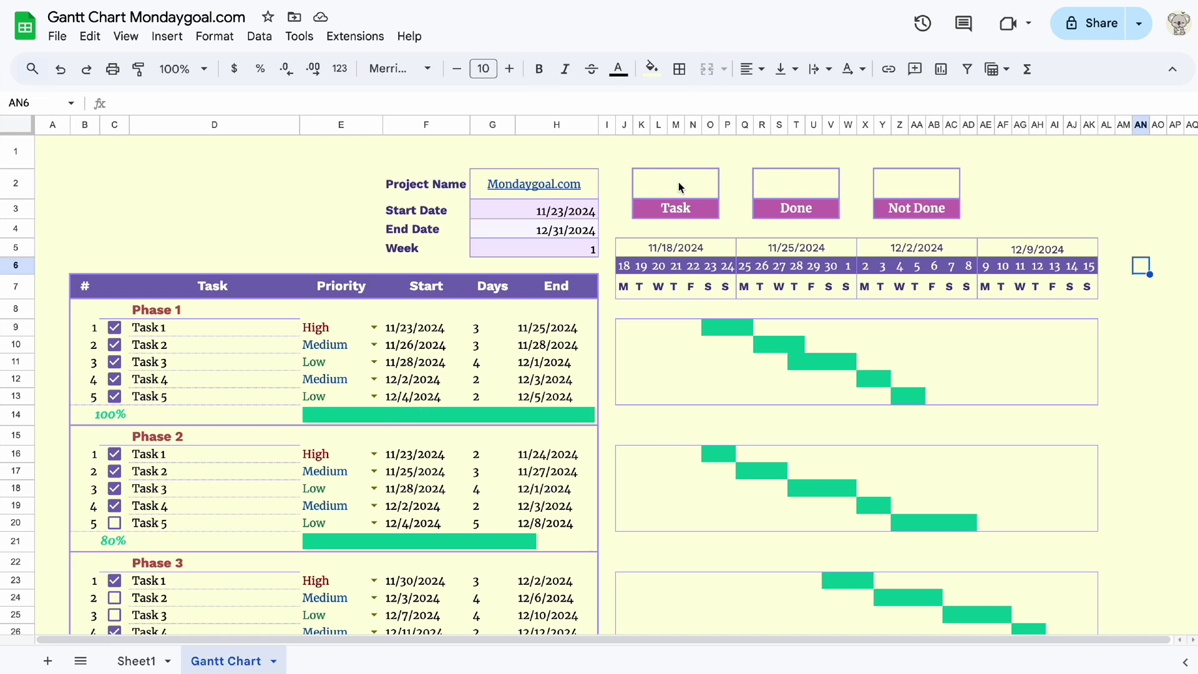
Begin a formula in K2 that adds COUNTIF counts of non-empty task names in D9:D13 and D16:D20
double_click(680, 186)
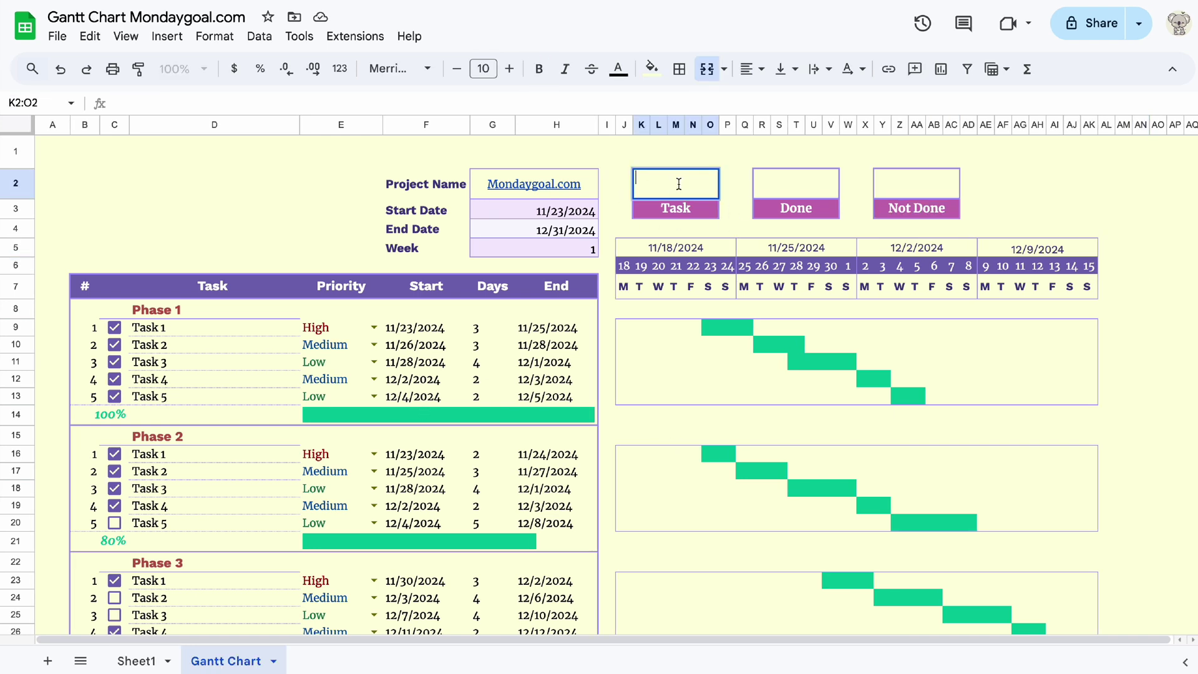
scroll(206, 479, down, 4)
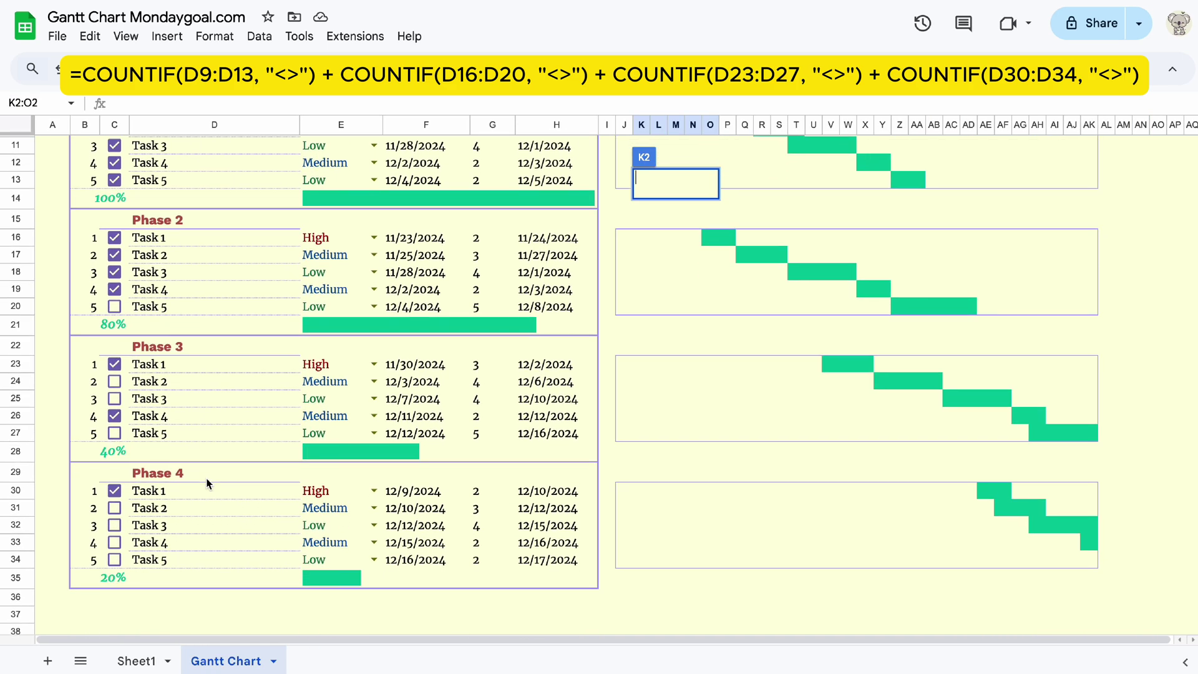
scroll(206, 479, up, 4)
text(=Counti)
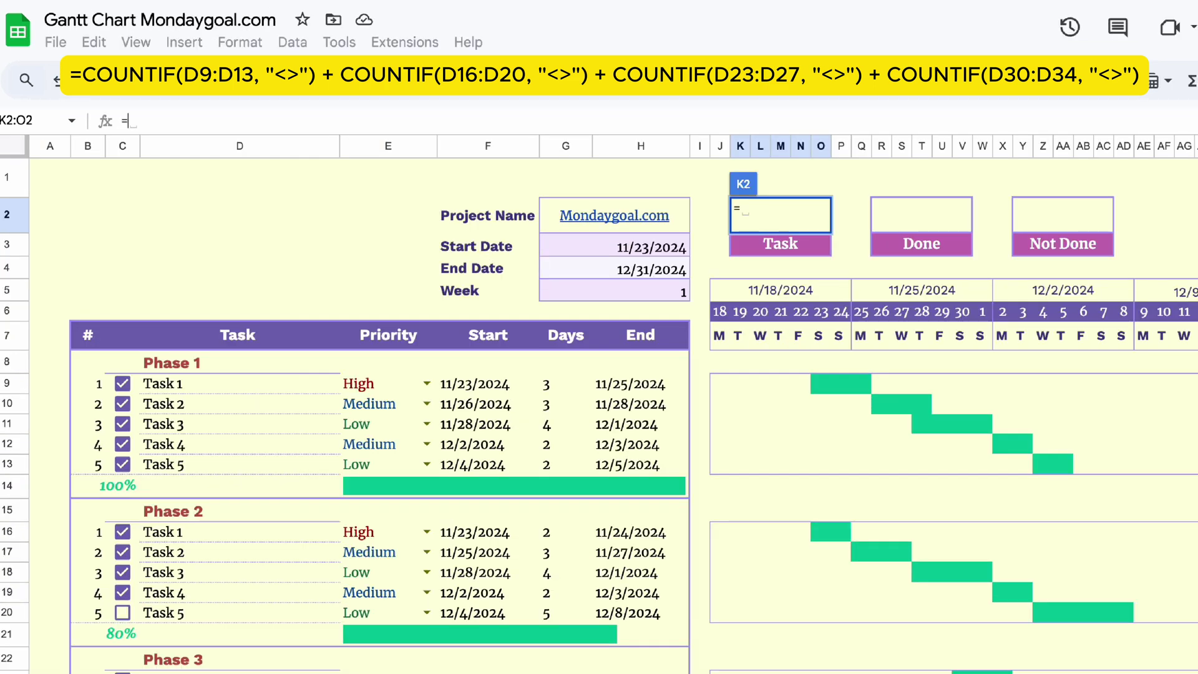
key(Tab)
text((D9:D13, )
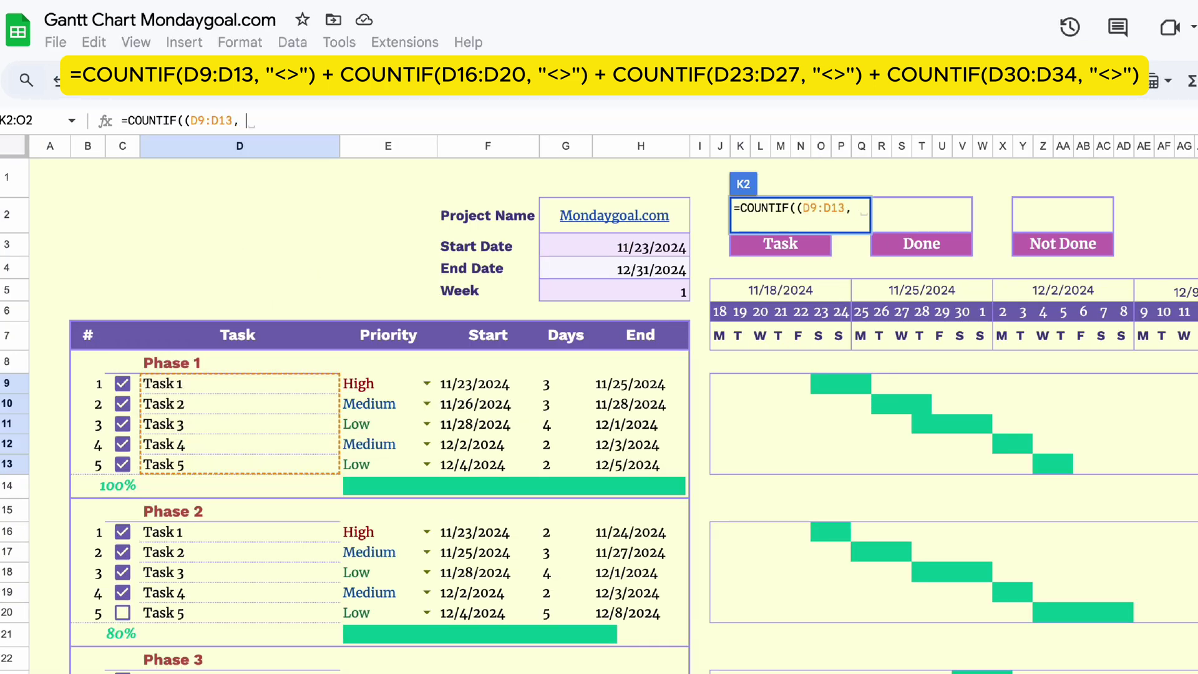
text("<>") + COUNTIF()
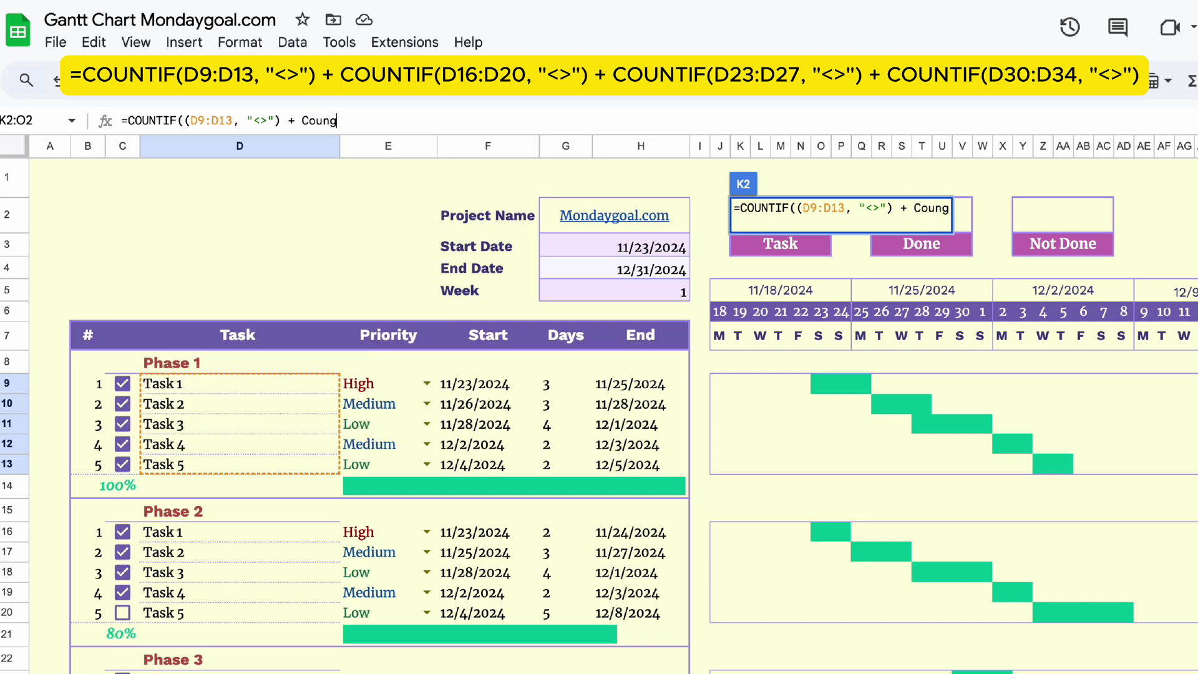
drag(230, 532, 231, 613)
text(, "<>") + COUNTIF()
Extend the K2 formula with COUNTIF counts of non-empty cells in D23:D27 and D30:D34, and commit it
scroll(226, 437, down, 3)
drag(226, 501, 226, 586)
text(, "<>") + COUNTIF()
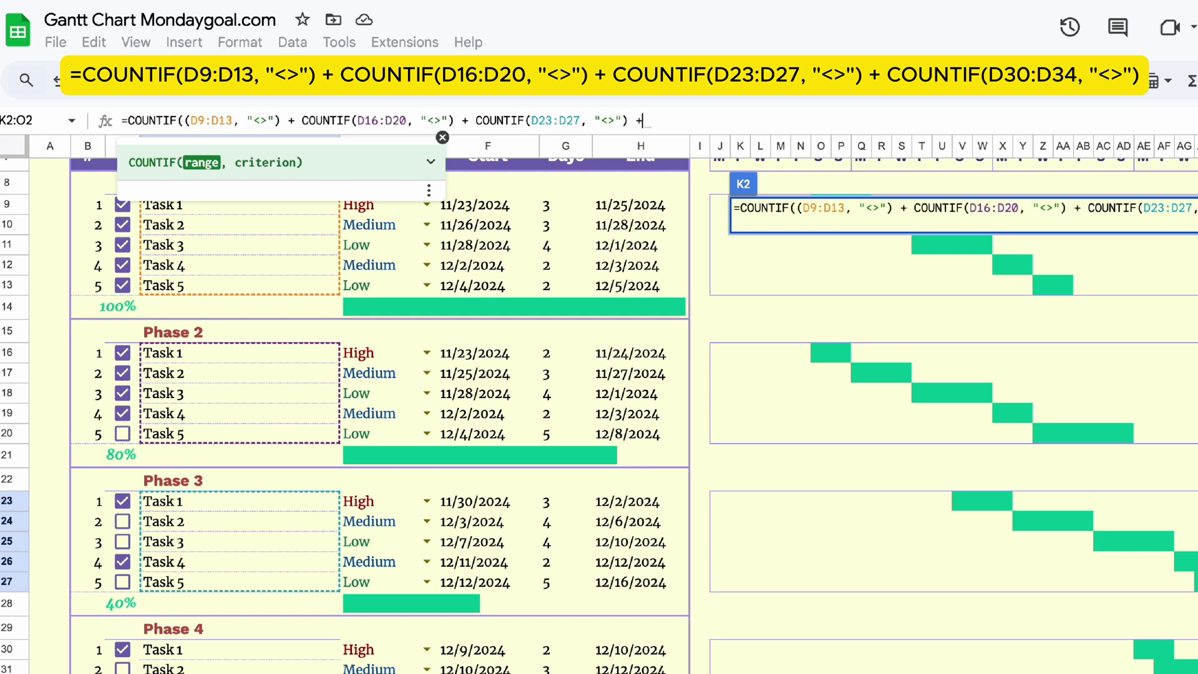
scroll(433, 474, down, 2)
drag(240, 610, 239, 672)
text(, "<>"))
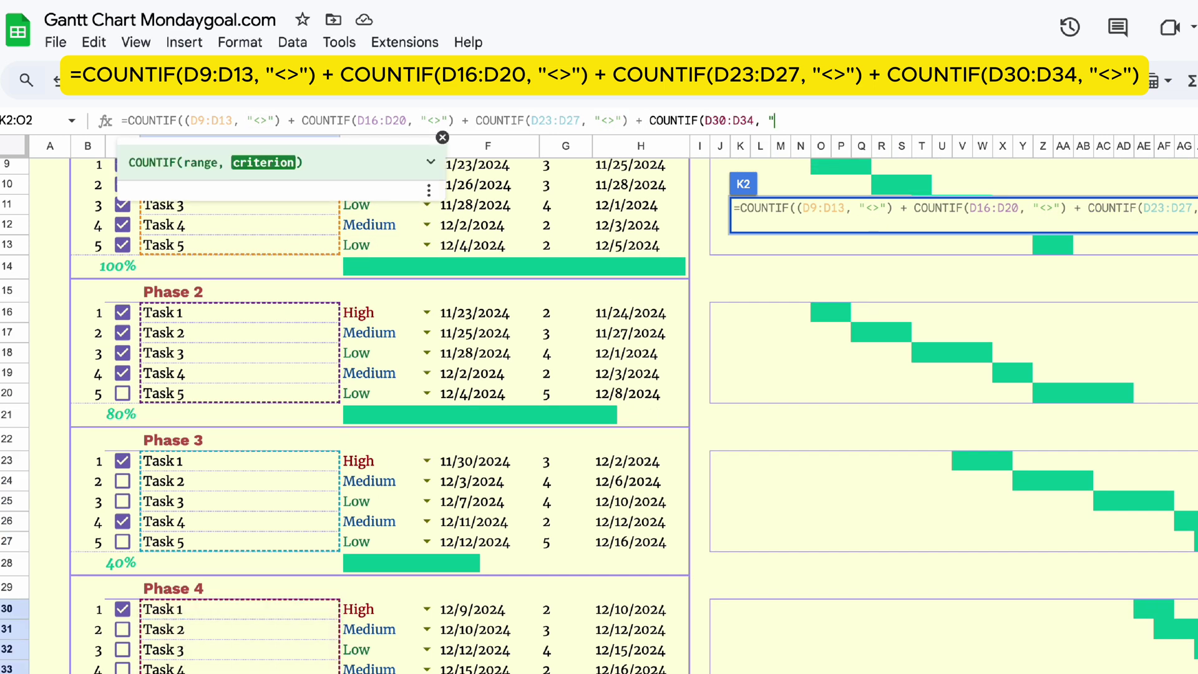
key(Return)
Correct the K2 formula by removing the doubled opening parenthesis and the surplus closing parenthesis
click(795, 123)
key(Escape)
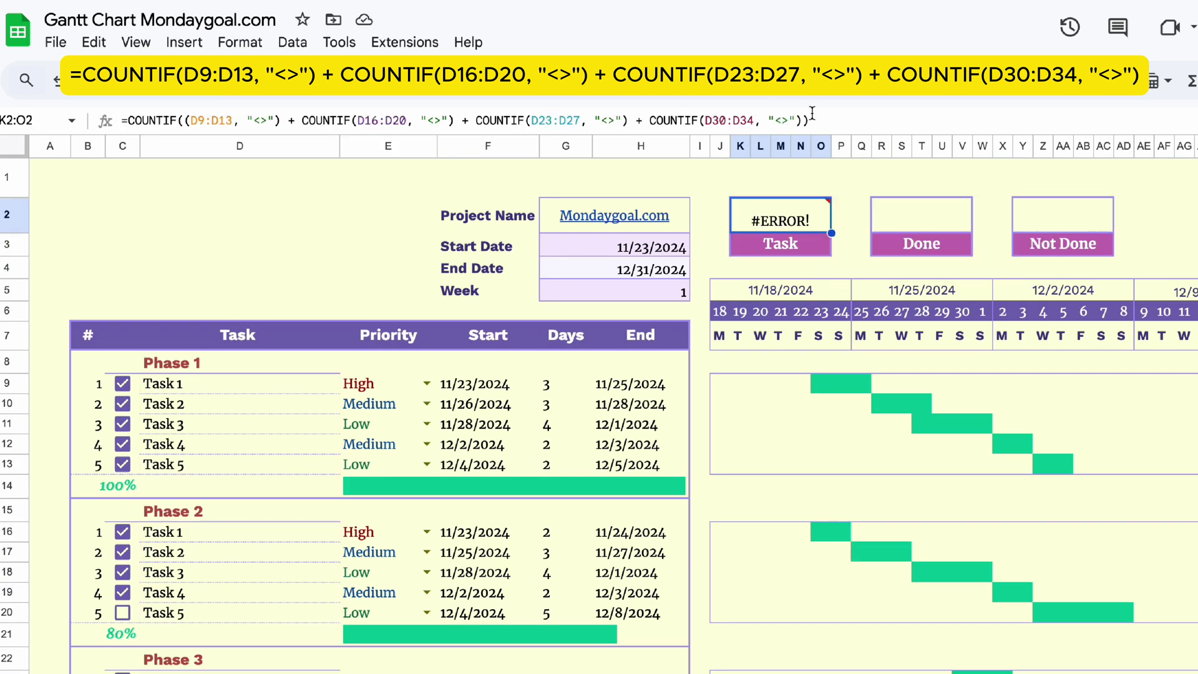
click(835, 121)
click(183, 118)
key(BackSpace)
click(833, 122)
key(BackSpace)
key(Return)
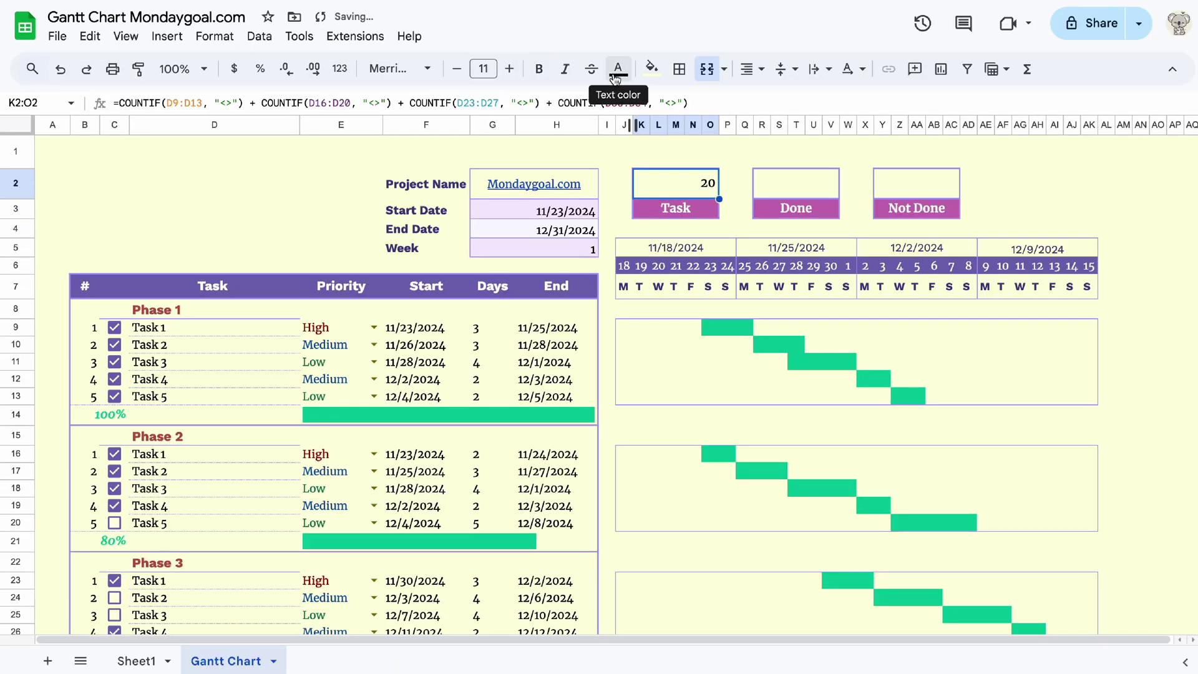
Format the task total in K2 as centred, enlarged, bold text in the custom dark red
click(747, 68)
click(777, 97)
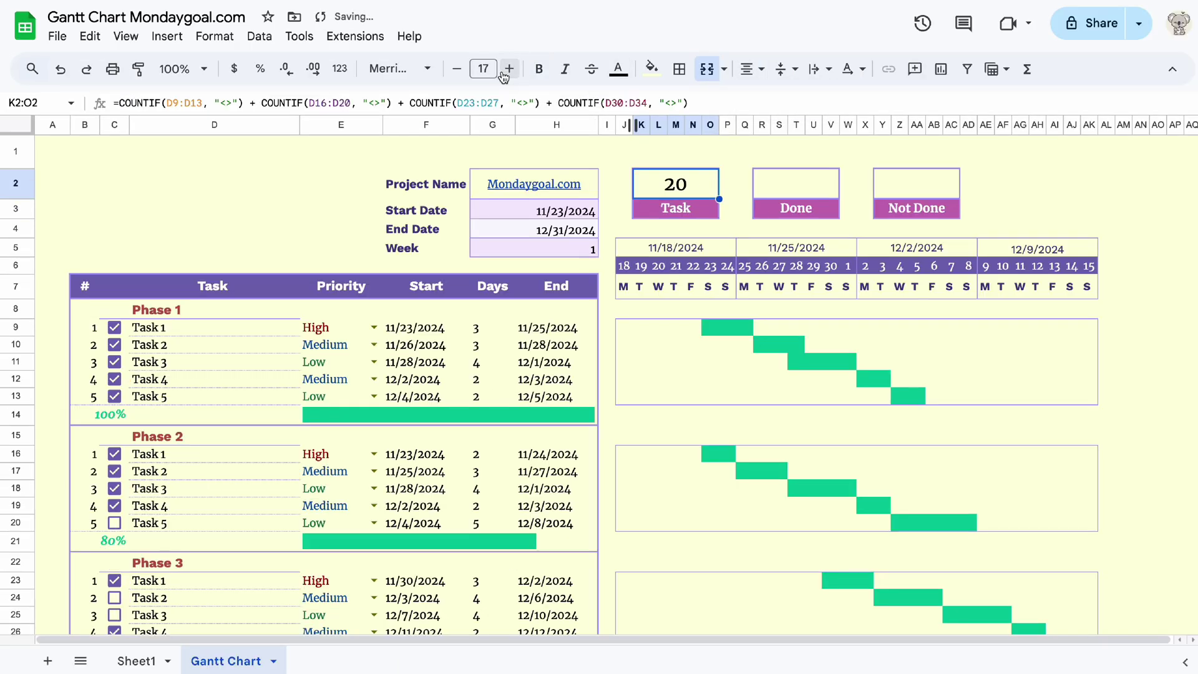
click(626, 78)
click(730, 363)
click(539, 69)
click(1038, 209)
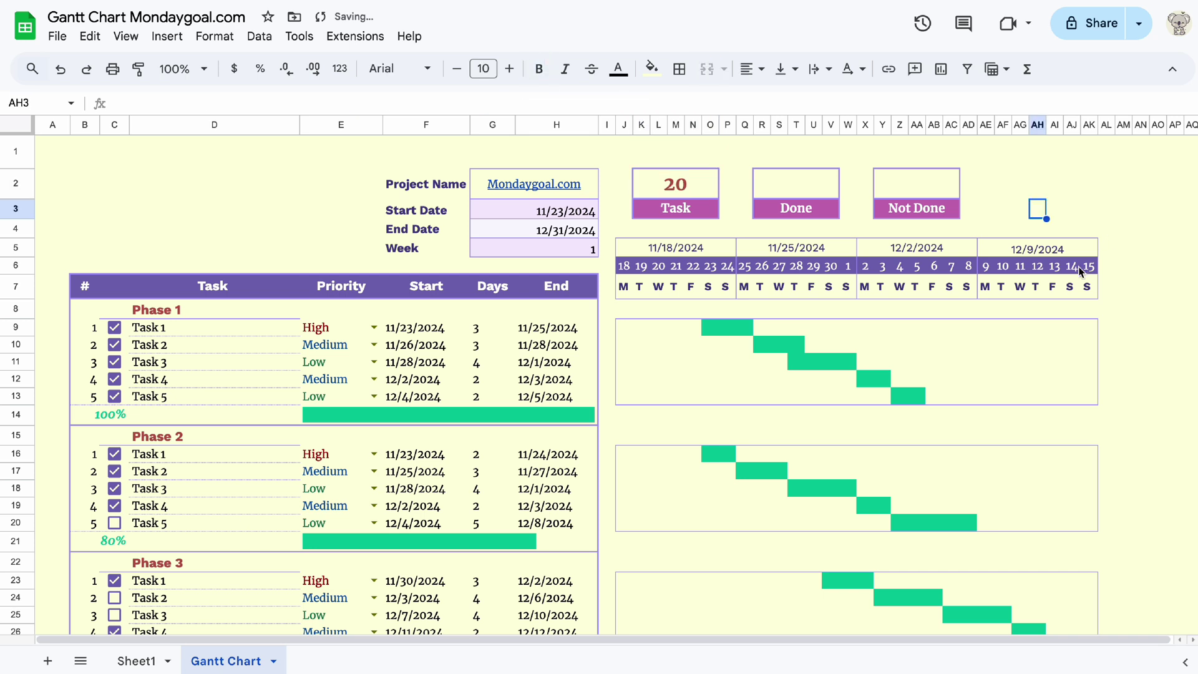
Begin a formula in R2 that adds COUNTIF counts of true checkboxes in C9:C13 and C16:C20
click(795, 183)
text(=Cou)
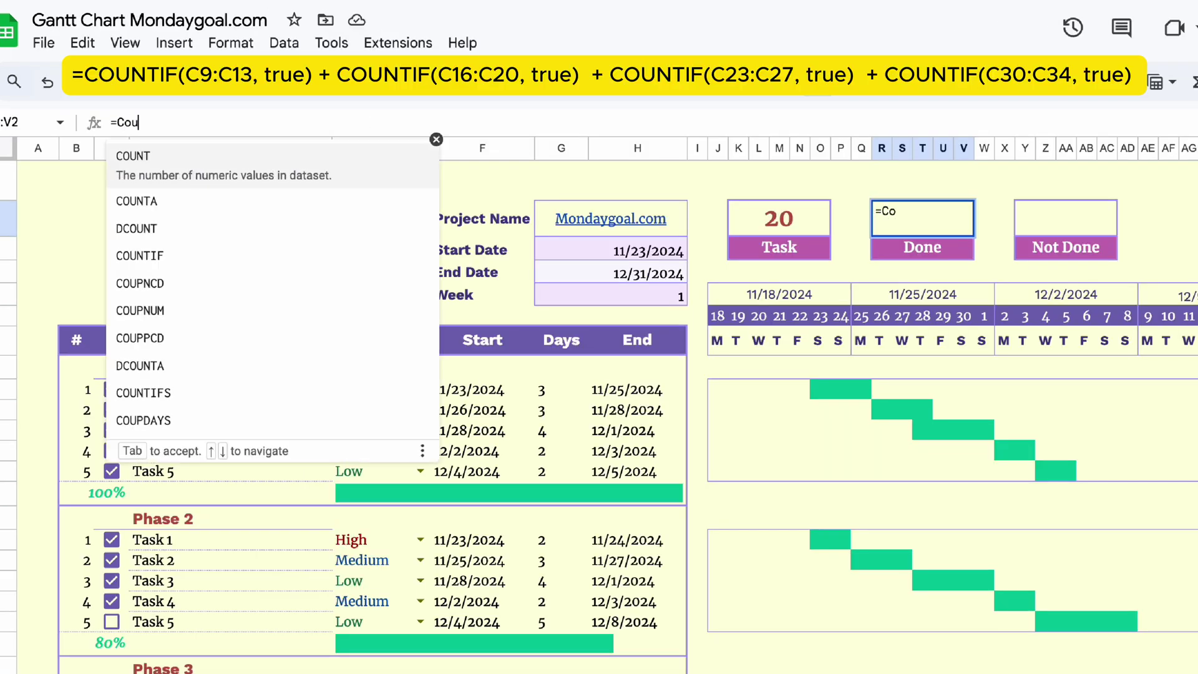
text(ntif)
key(Tab)
drag(128, 392, 127, 476)
text(, true) )
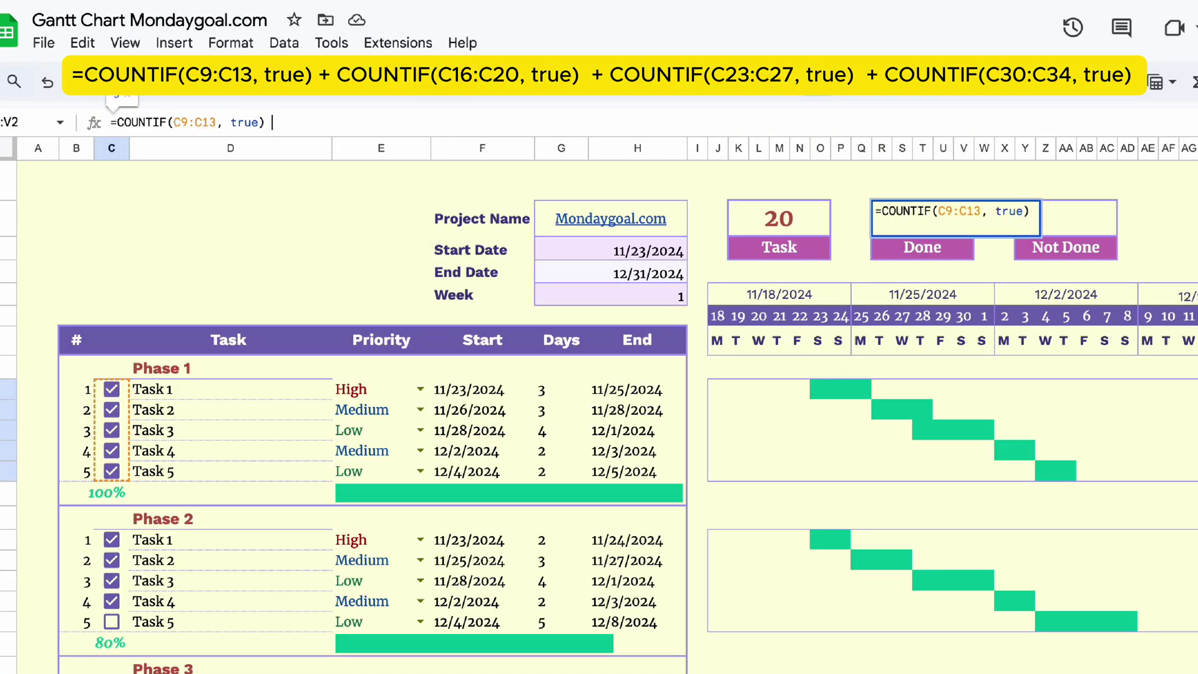
text(+ Count)
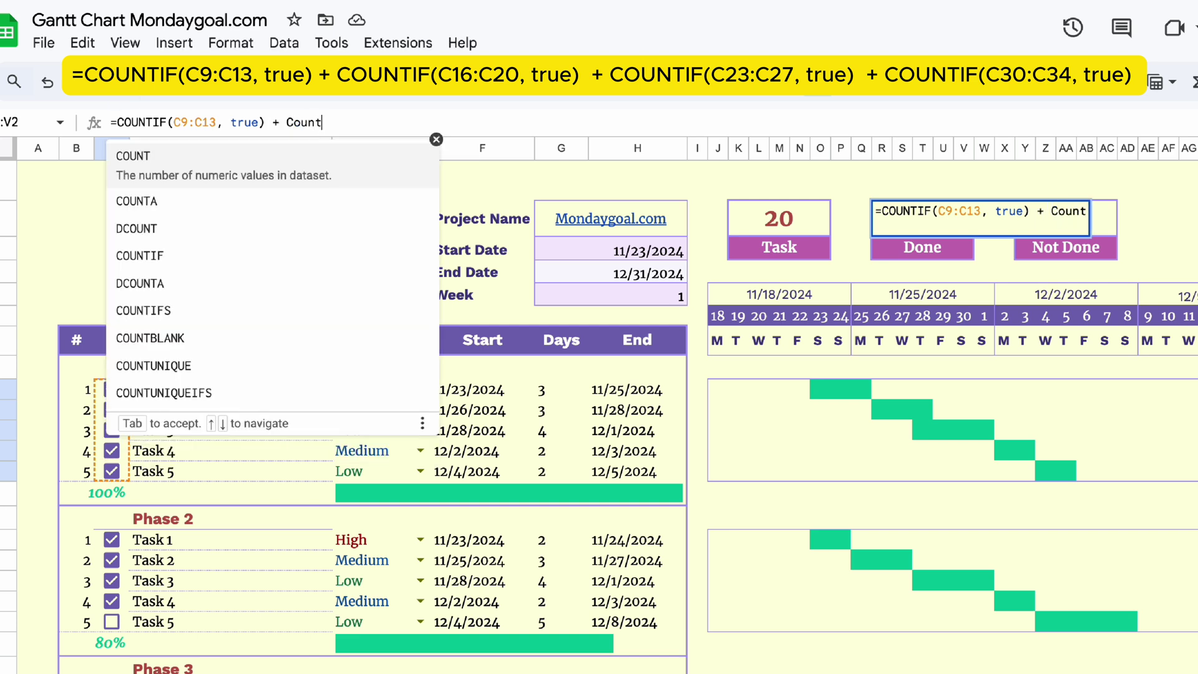
key(Tab)
drag(122, 540, 122, 635)
text(, true) + COUNTIF()
Complete the R2 formula with COUNTIF counts of true values in C23:C27 and C30:C34
scroll(123, 599, down, 3)
drag(123, 598, 123, 672)
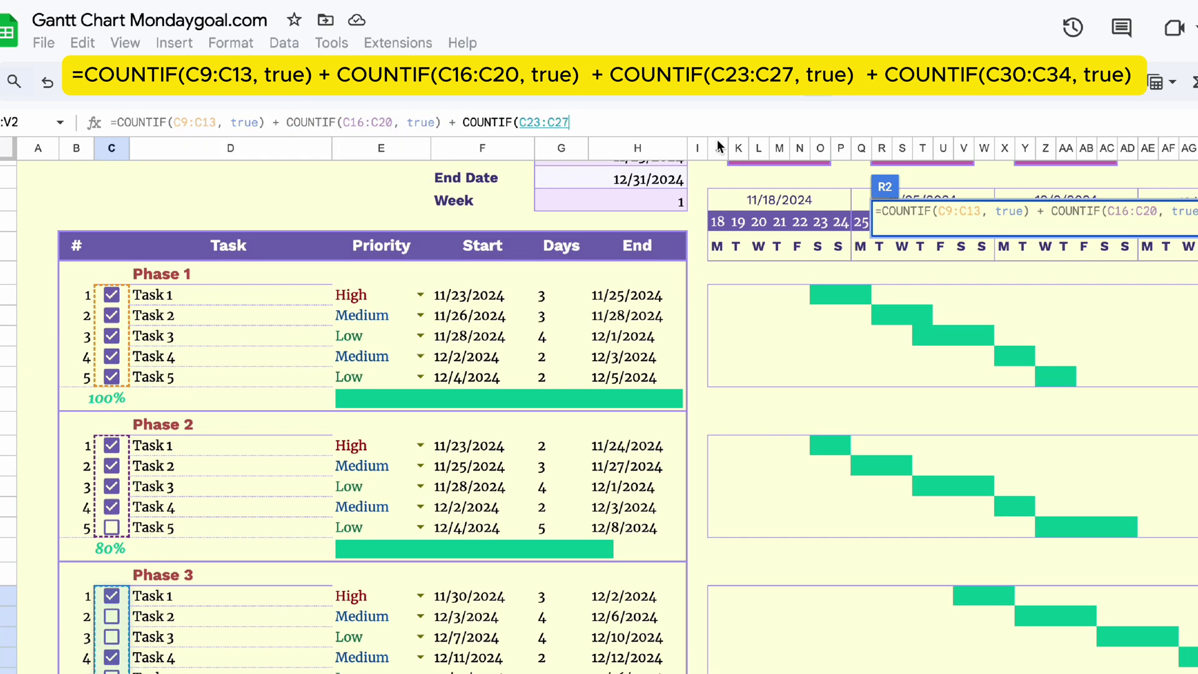
text(, true) + Count)
key(Tab)
scroll(305, 522, down, 3)
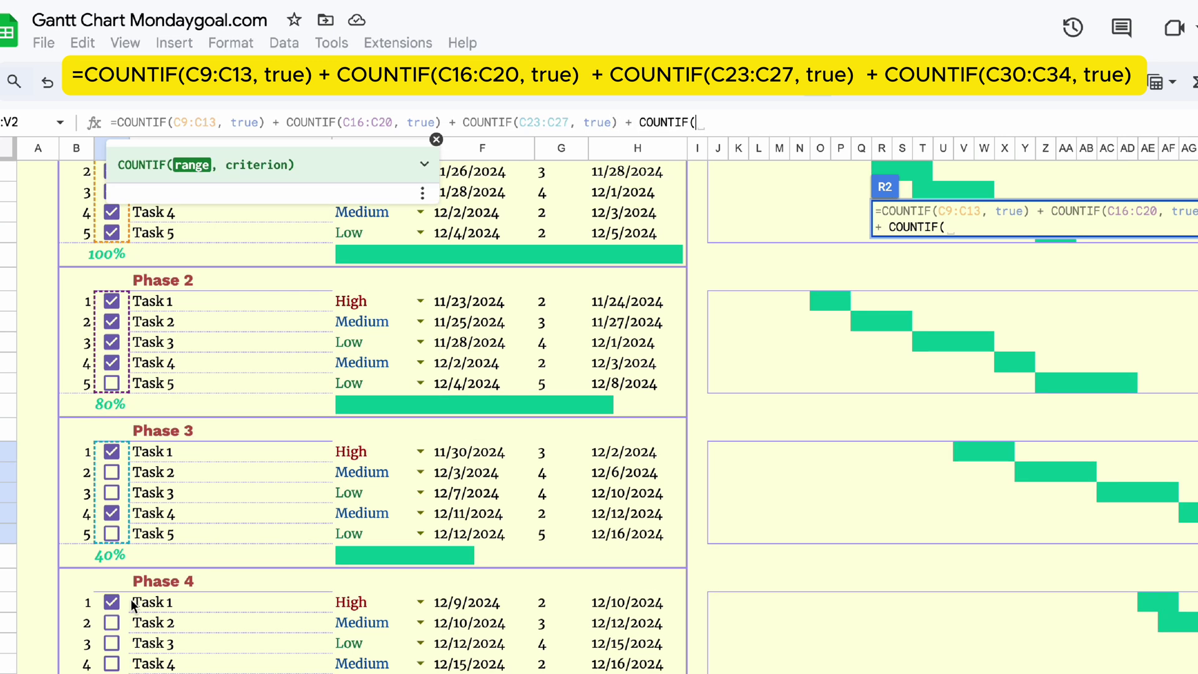
drag(111, 602, 111, 671)
scroll(447, 430, up, 5)
text(, true))
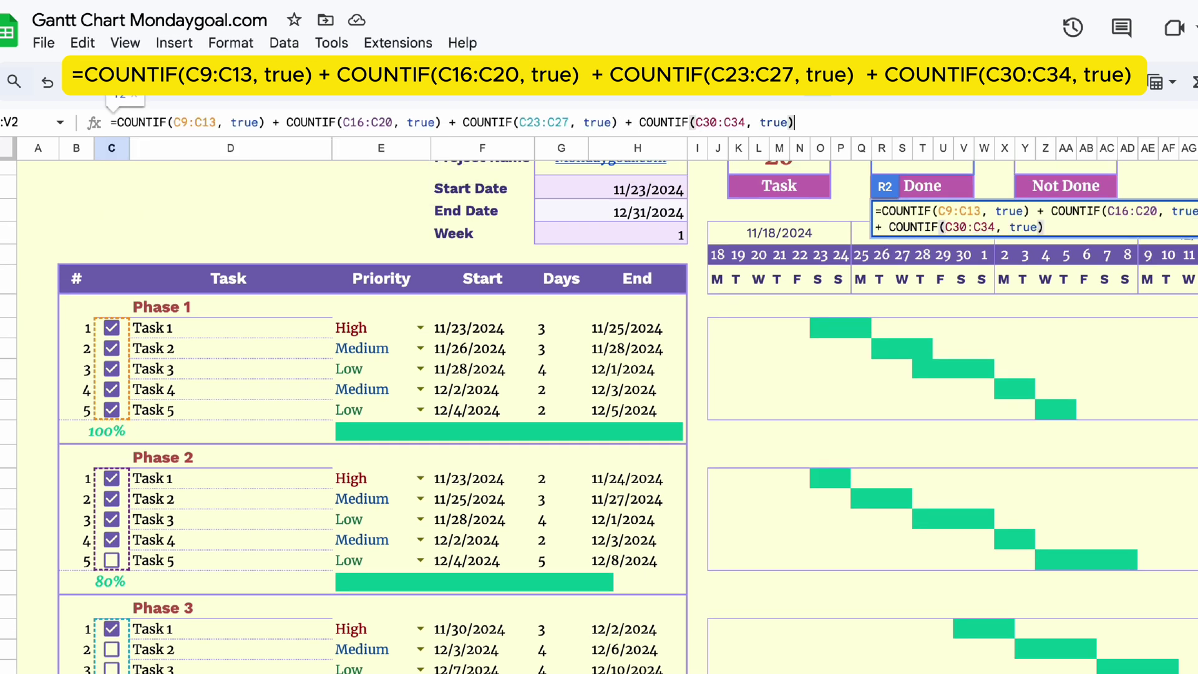
key(Return)
Format the Done count in R2 as large, bold, centred text in the custom green
key(Up)
click(710, 82)
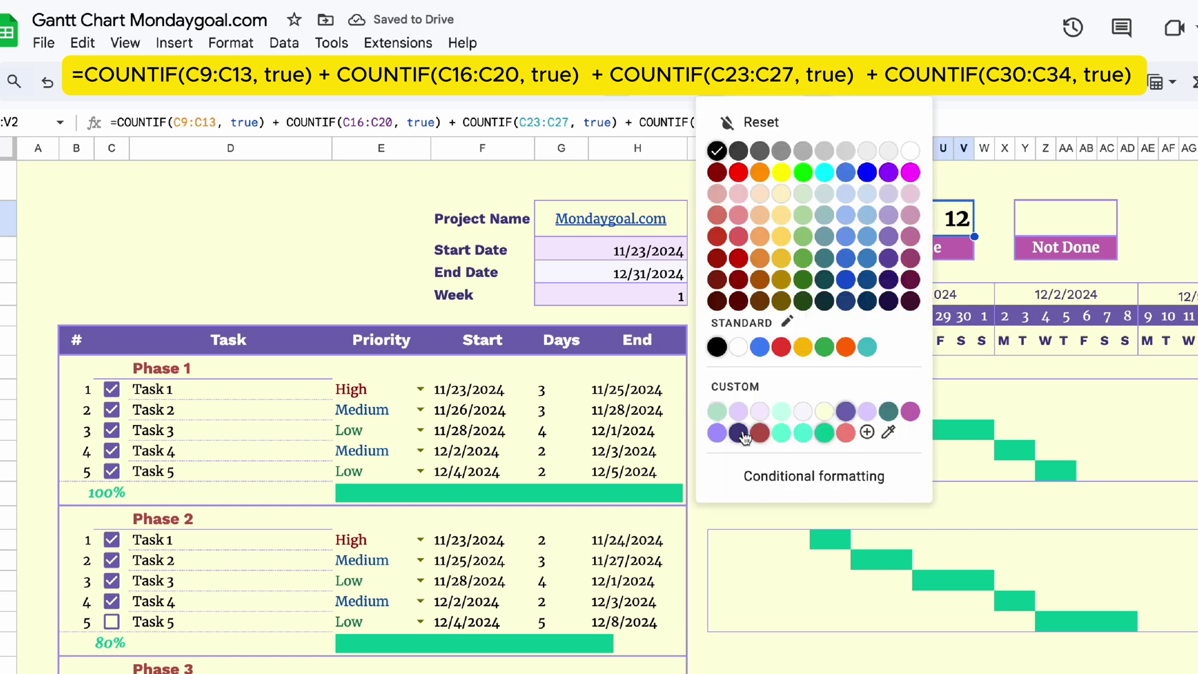
click(825, 433)
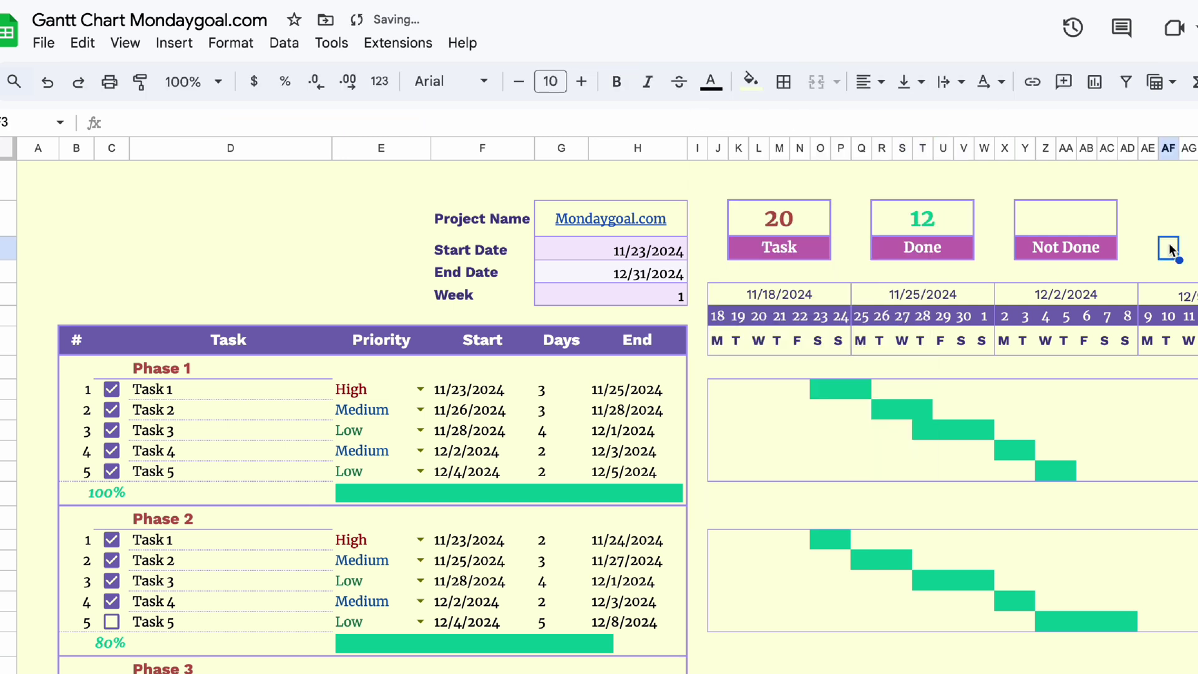
Enter the formula =K2-R2 in Y2 above the Not Done label
click(1066, 218)
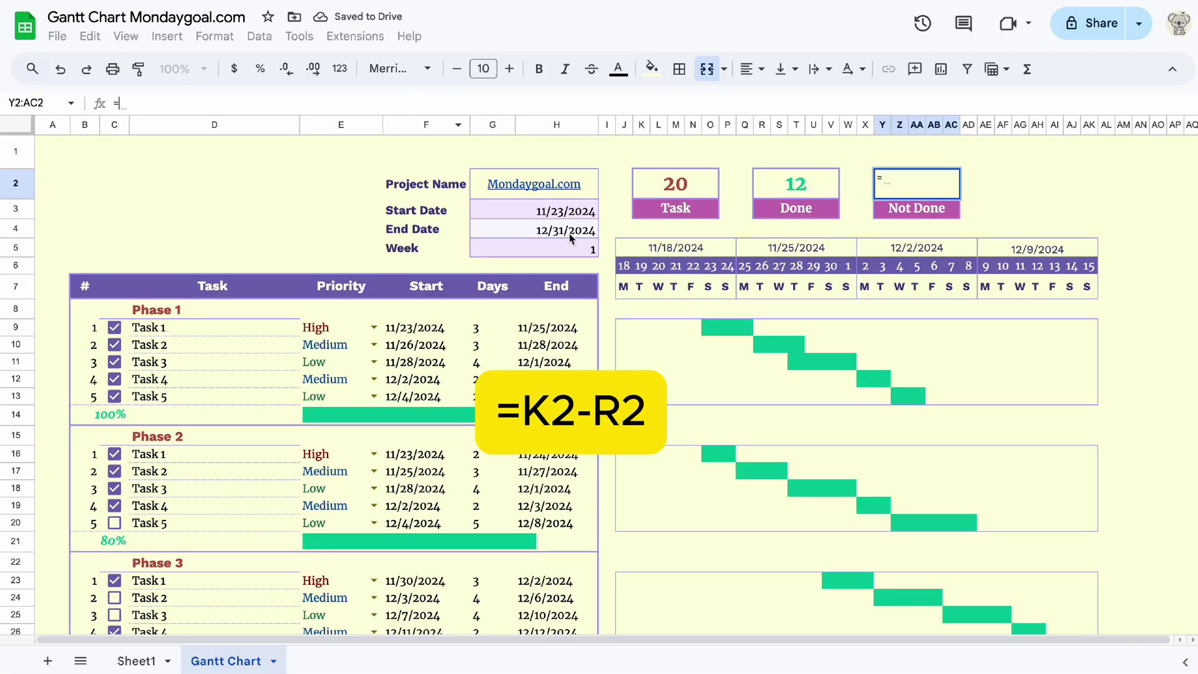
text(=)
click(669, 183)
text(-)
click(765, 188)
key(Return)
Format the Not Done count in Y2 as bold, centred text in the custom dark red
key(Up)
click(538, 69)
click(747, 69)
click(773, 100)
click(618, 68)
click(626, 352)
Merge AF2:AJ2 and outline it with a border as the upper cell of a fourth summary box
drag(1003, 184, 1085, 204)
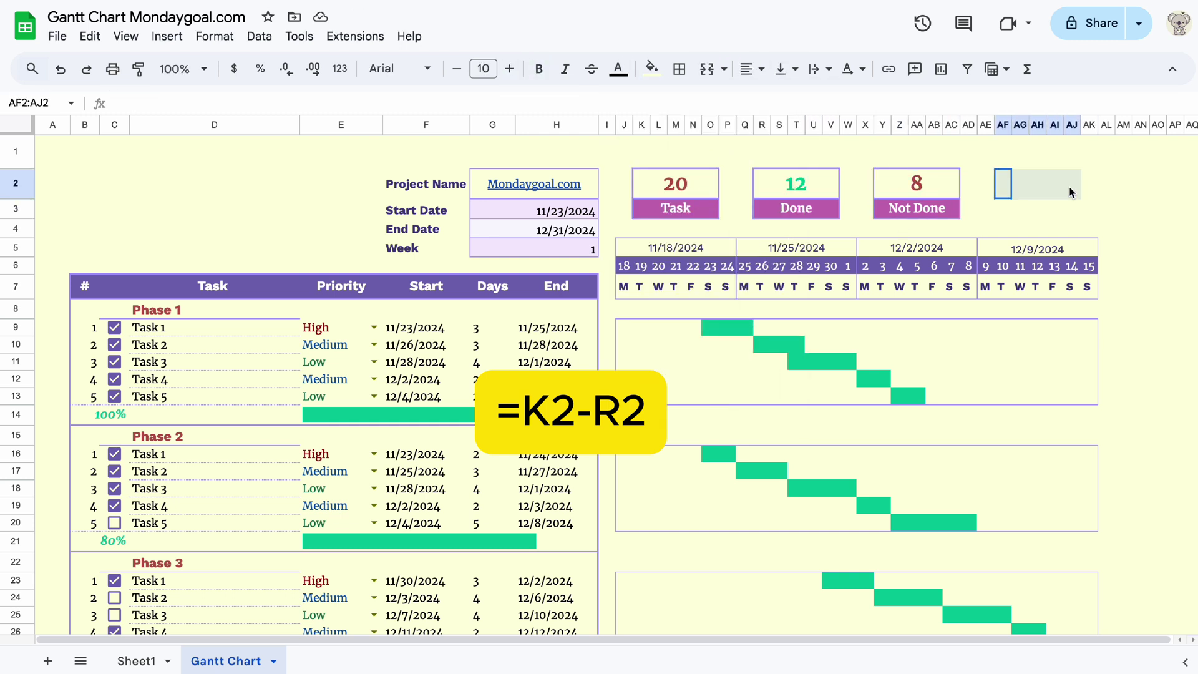
click(707, 69)
key(Down)
click(680, 68)
Copy the Not Done label cell to AF3 and replace its text with %
click(949, 209)
key(ctrl+c)
click(1048, 211)
key(ctrl+v)
triple_click(1056, 207)
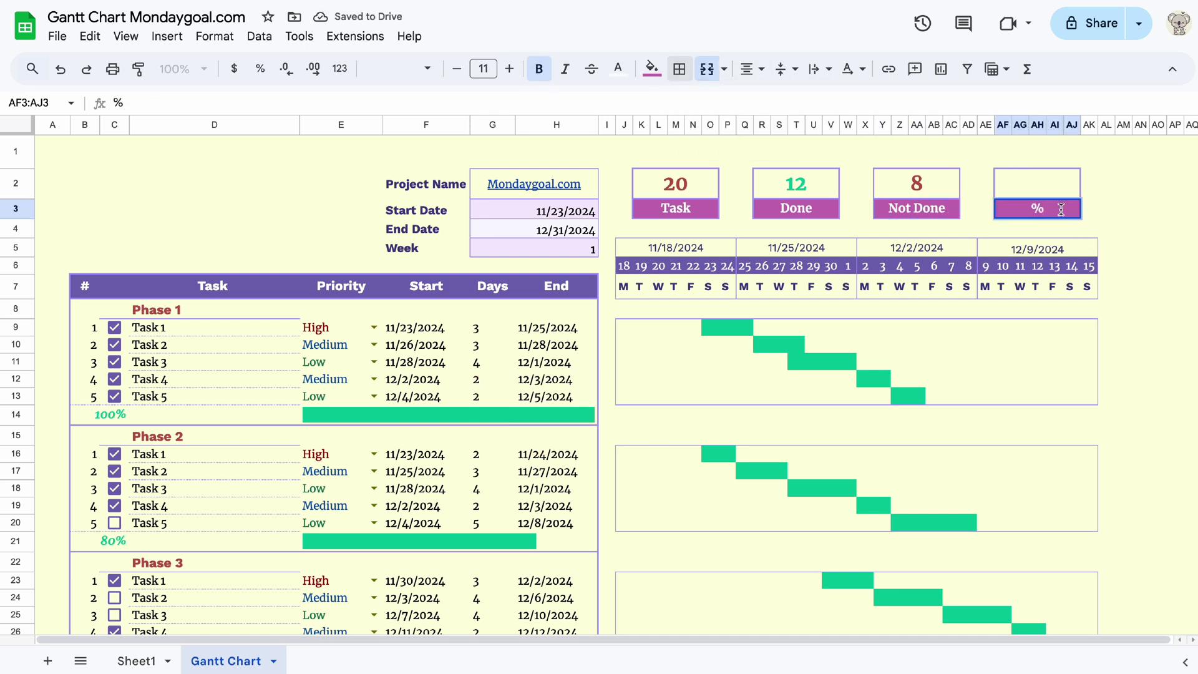
Enter the formula =R2/K2 in AF2 and format the result as a percentage without decimals
click(1037, 183)
text(=)
click(780, 181)
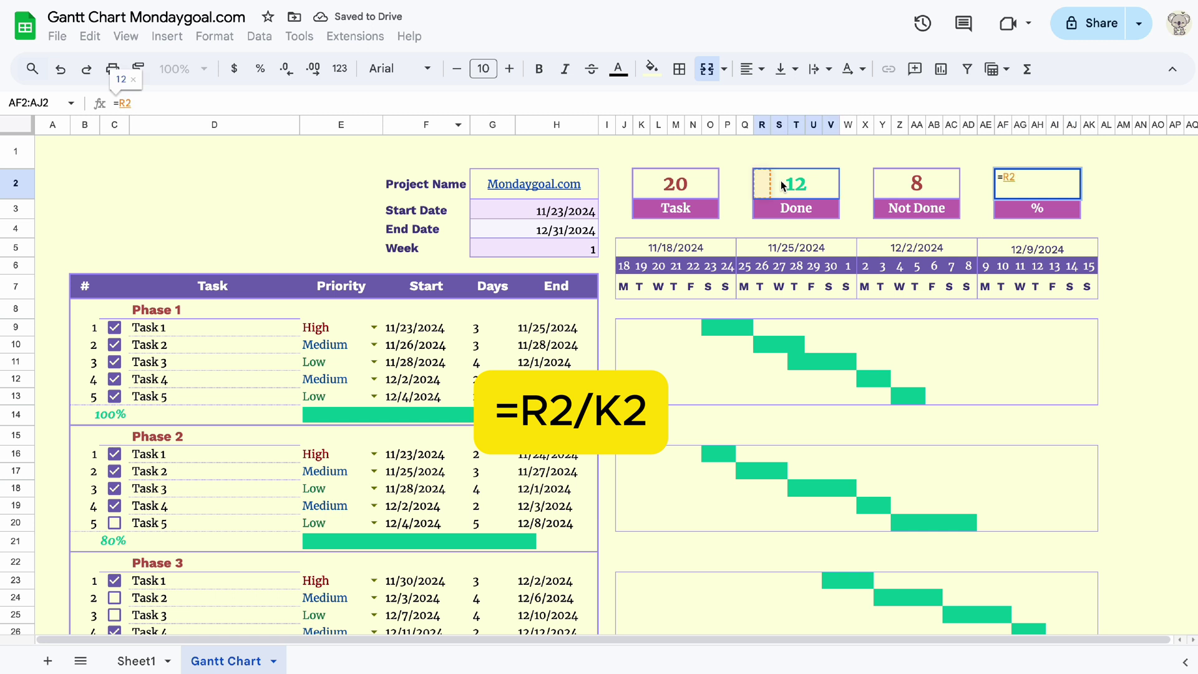
text(/)
click(676, 183)
key(Return)
click(1016, 185)
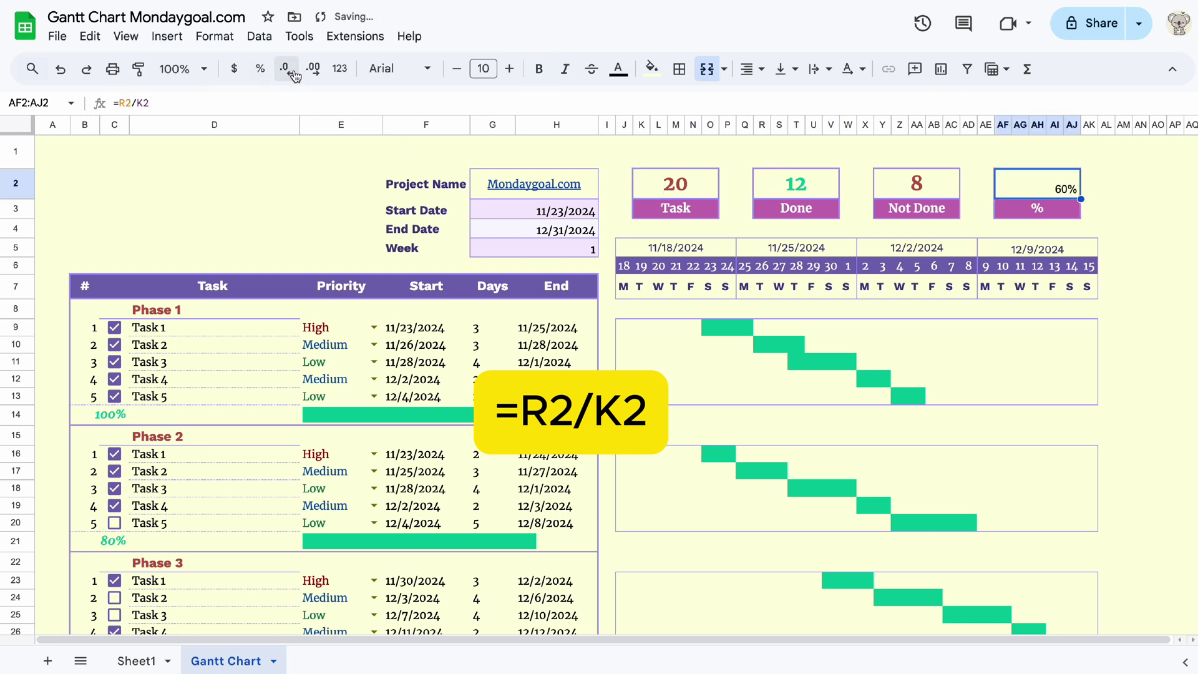
Format the percentage in AF2 as centred, bold, size 18 text in the custom green
click(756, 76)
click(770, 99)
click(619, 68)
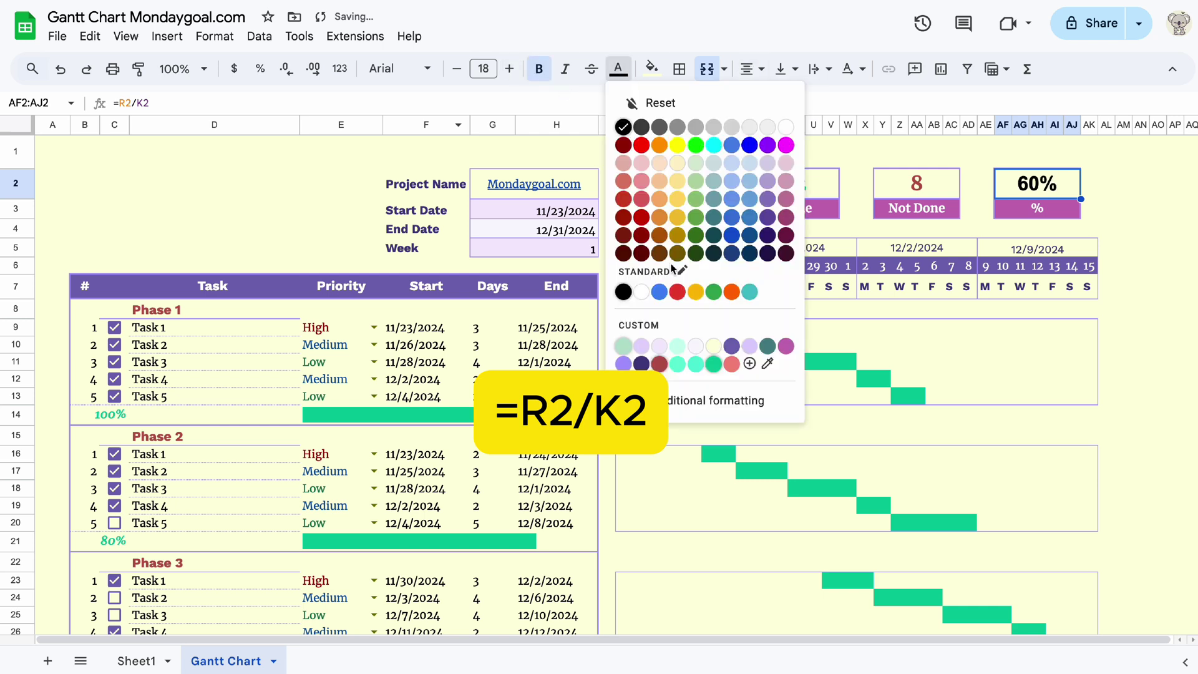
click(731, 364)
click(1122, 218)
Make the week start dates in row 5 above the timeline bold
drag(676, 248, 1092, 247)
click(540, 68)
click(1127, 284)
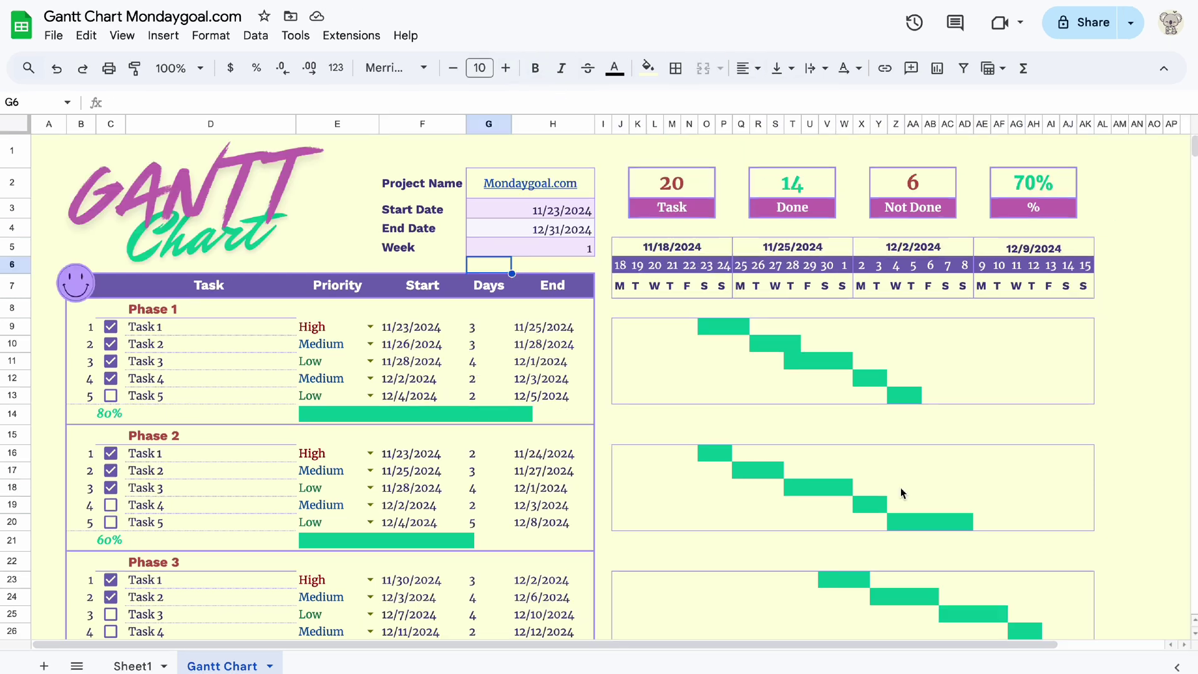
Add another week to the timeline by copying columns AE:AK and pasting them at column AL
scroll(909, 316, right, 3)
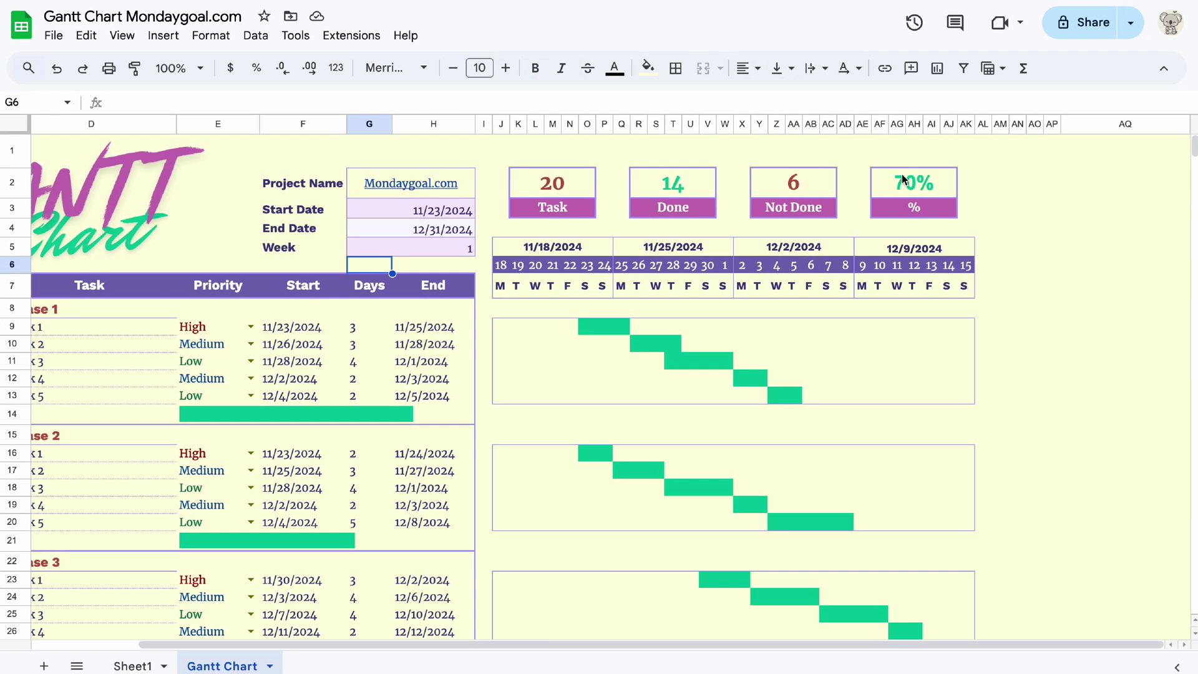
drag(863, 123, 966, 123)
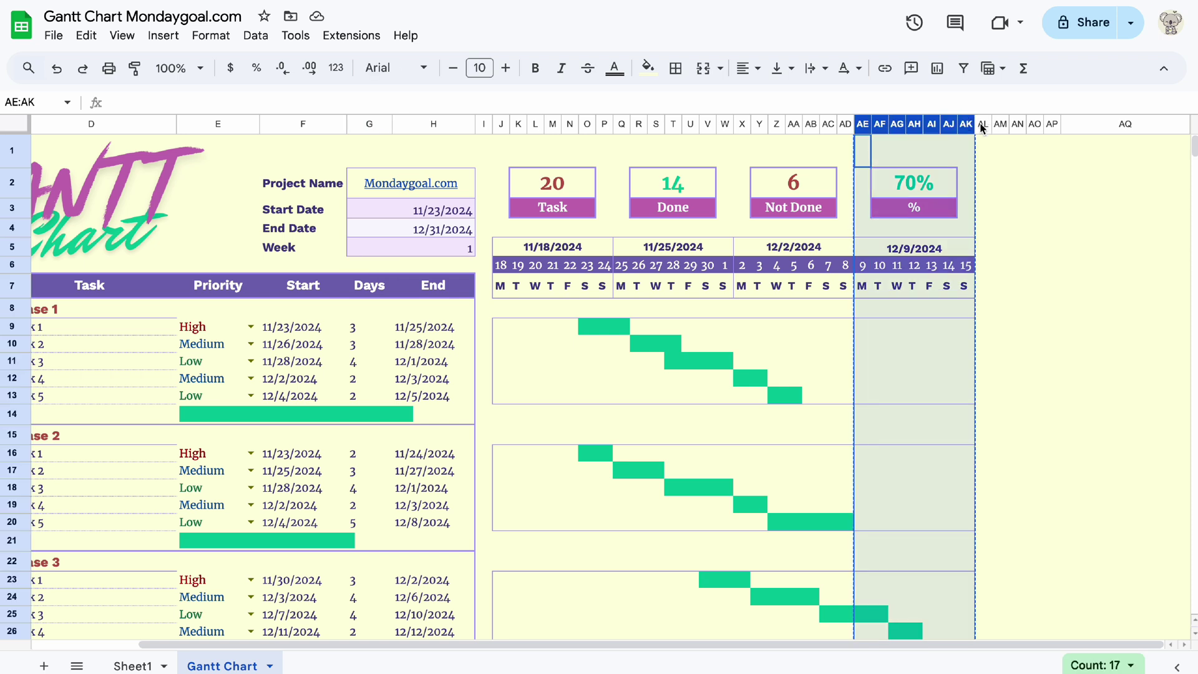
click(985, 124)
key(ctrl+v)
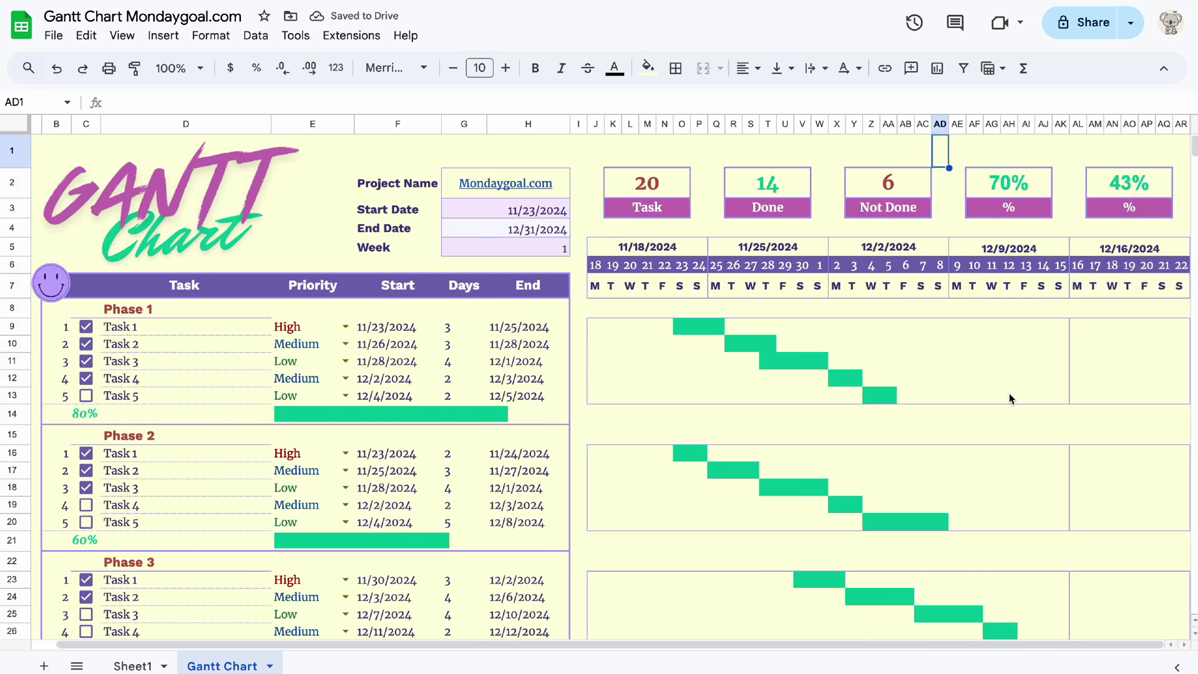
Insert a narrow column beside column A and move it to the far end of the sheet, after column AR
scroll(60, 141, left, 1)
right_click(43, 123)
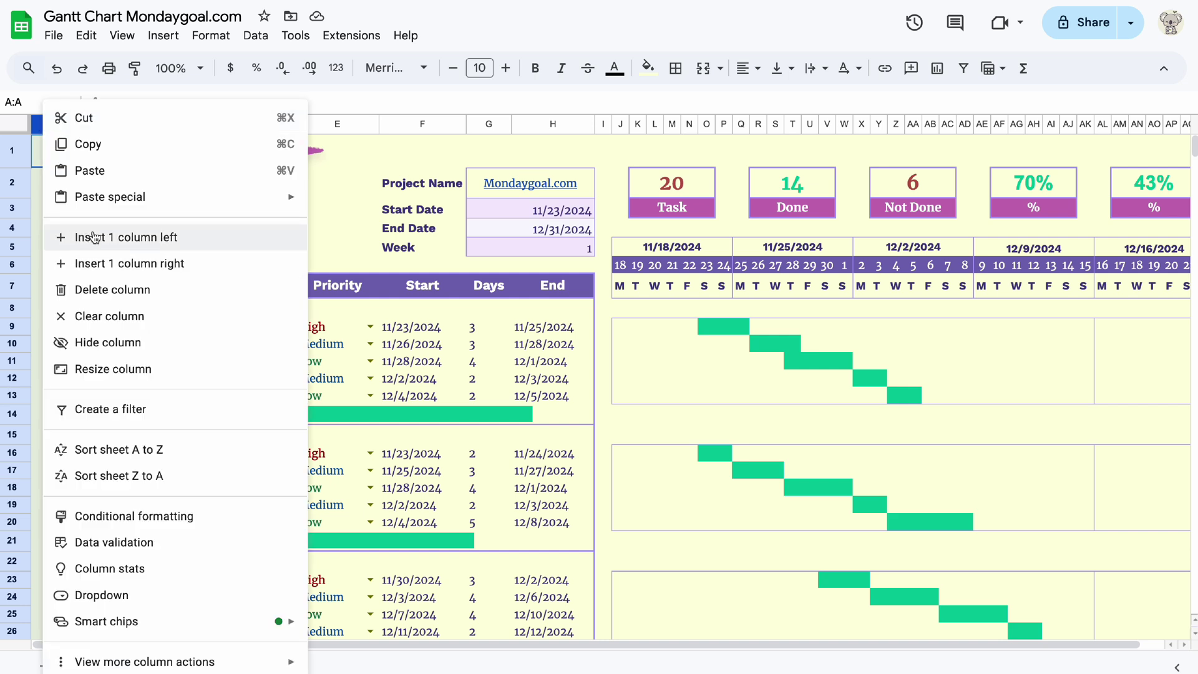
click(93, 246)
drag(78, 127, 1168, 127)
Clear the duplicated percentage box above the new week, deleting its contents and removing fill and borders from AL2:AQ4
click(1057, 180)
key(Delete)
key(Right)
drag(1043, 182, 1127, 228)
click(648, 67)
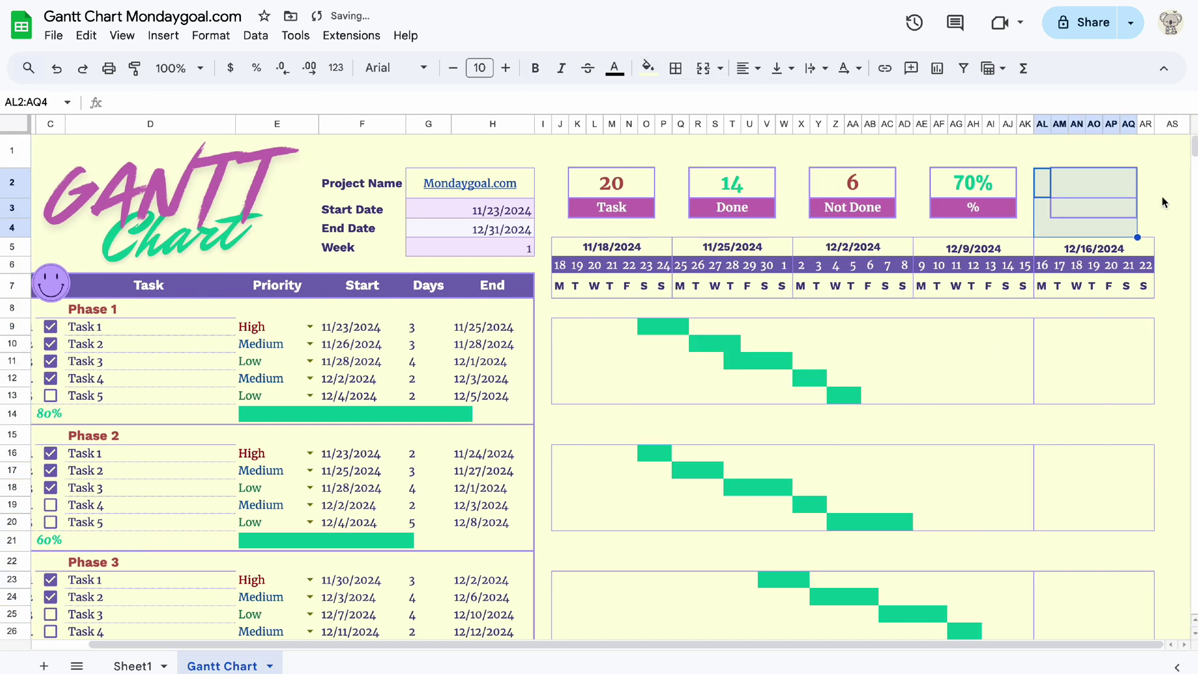
click(675, 68)
click(796, 133)
click(1172, 307)
Remove the vertical divider before the added week in the phase timeline boxes, including AL9:AR13 and AL16:AR20
drag(1043, 327, 1145, 395)
click(675, 67)
click(687, 132)
drag(1043, 453, 1146, 522)
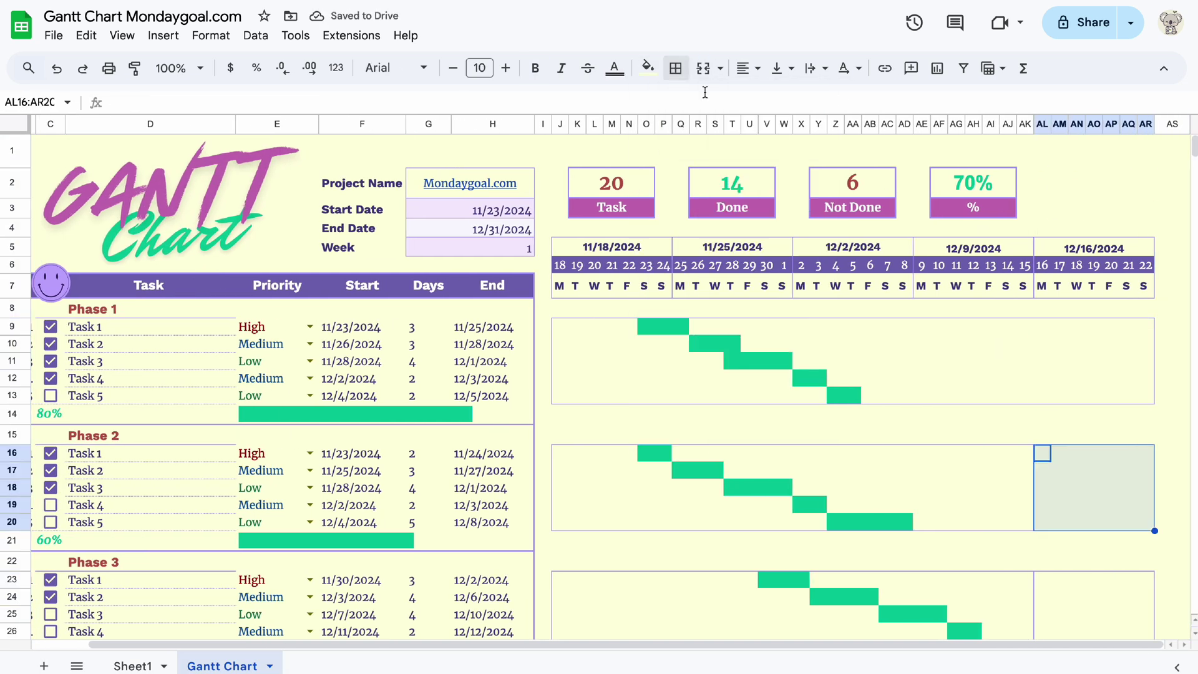
click(675, 67)
click(676, 68)
click(712, 131)
drag(1042, 538, 1118, 607)
click(676, 68)
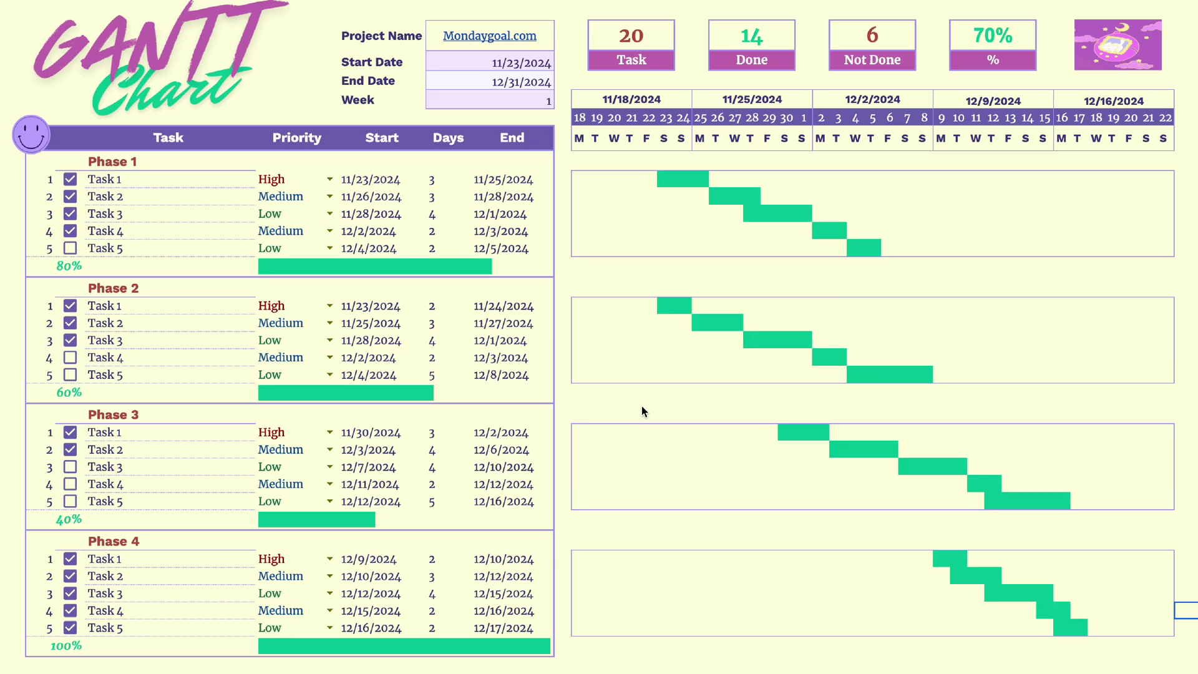
Test the finished chart by toggling task checkboxes in Phases 1, 2 and 3
click(70, 207)
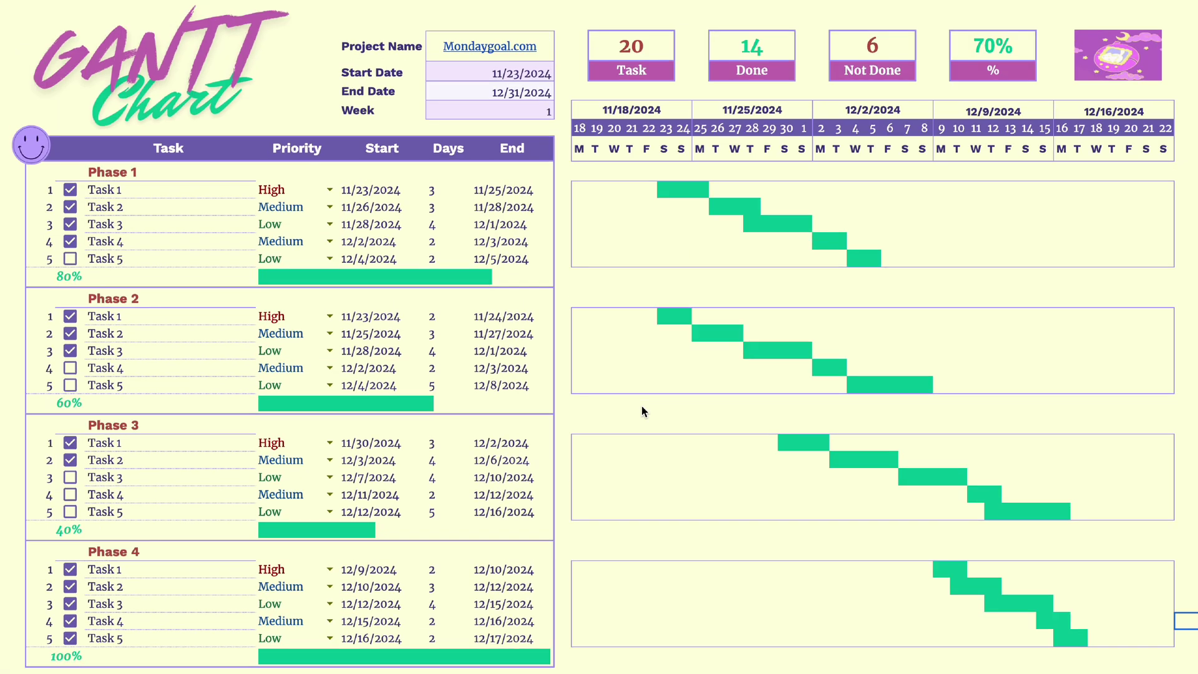
click(70, 224)
click(70, 241)
click(70, 259)
click(70, 367)
click(70, 385)
click(70, 512)
click(70, 494)
click(70, 476)
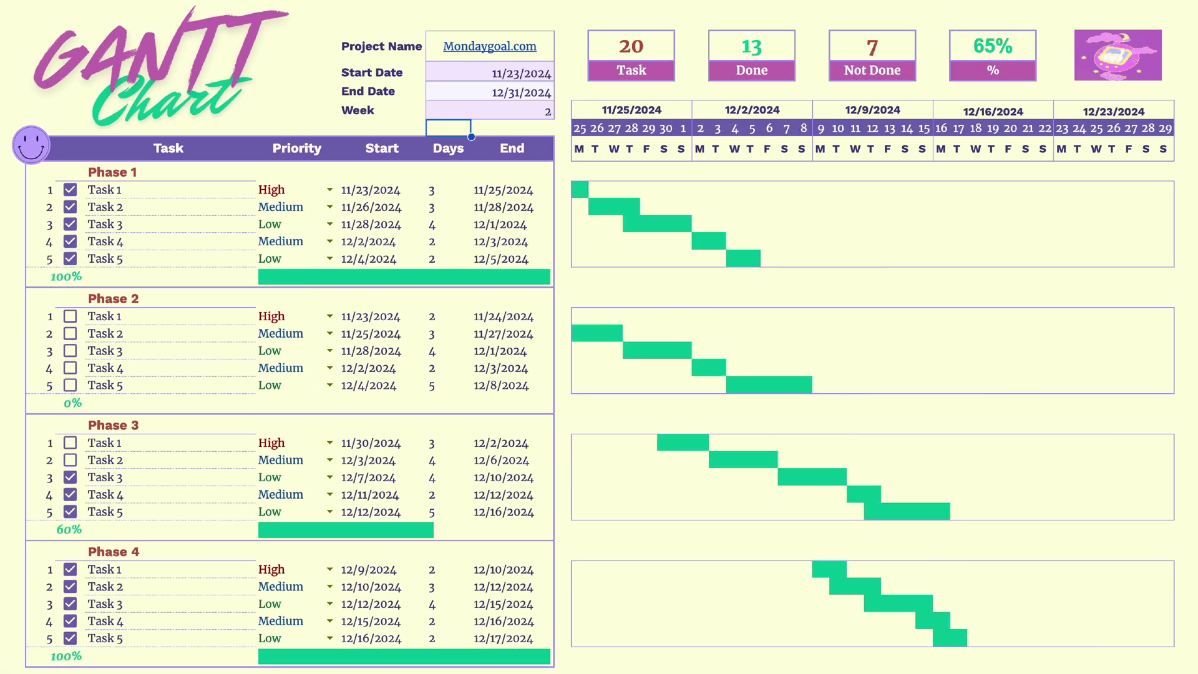